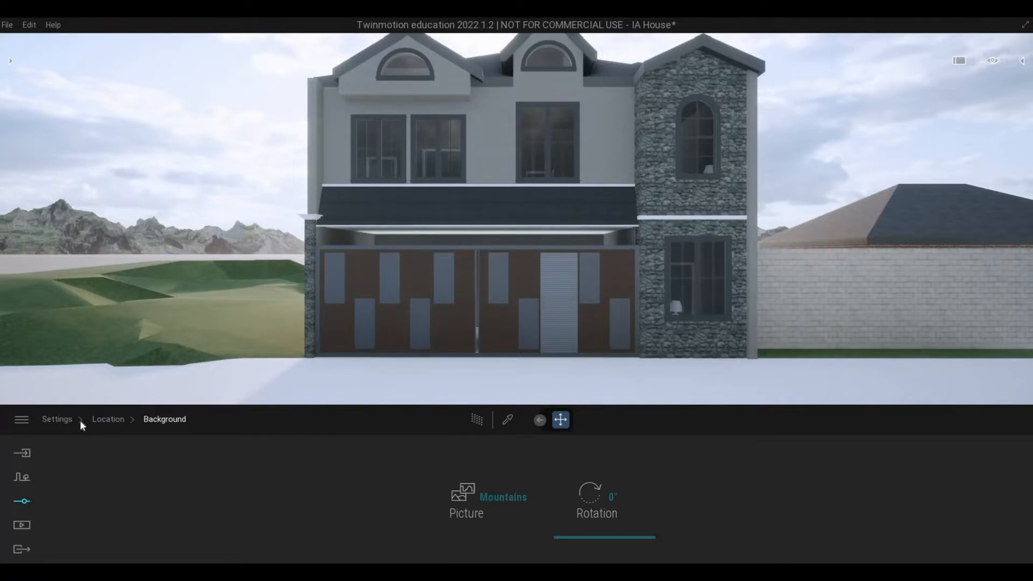
Step: Sample the upper windows' Two sided glass material and set its colour to #383838 and its opacity to 61%
left_click(58, 419)
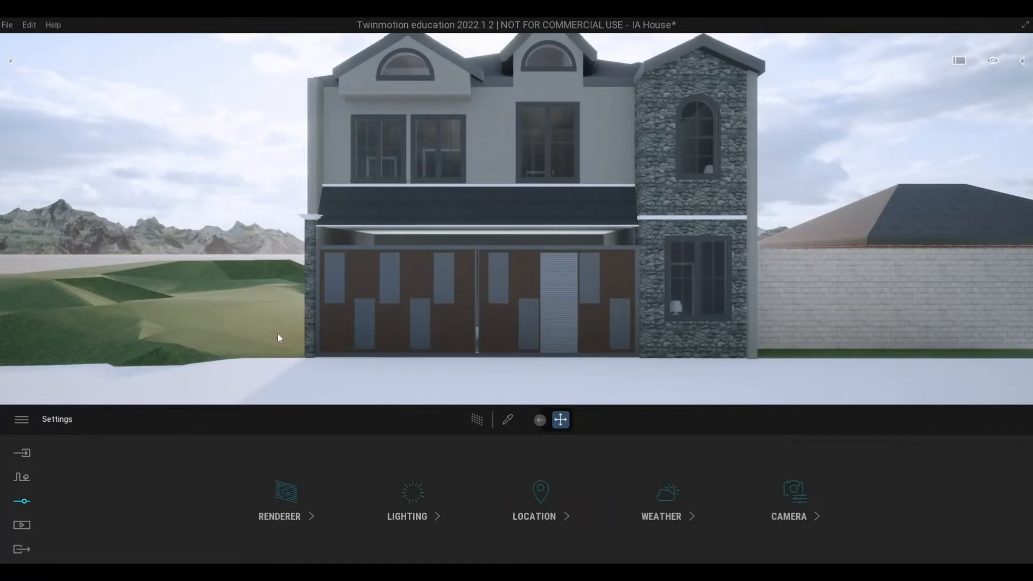
mouse_move(608, 325)
right_mouse_down()
mouse_move(631, 273)
mouse_move(625, 260)
mouse_move(598, 287)
mouse_move(610, 282)
mouse_move(599, 312)
right_mouse_up()
scroll(607, 314, "up", 3)
scroll(611, 282, "up", 1)
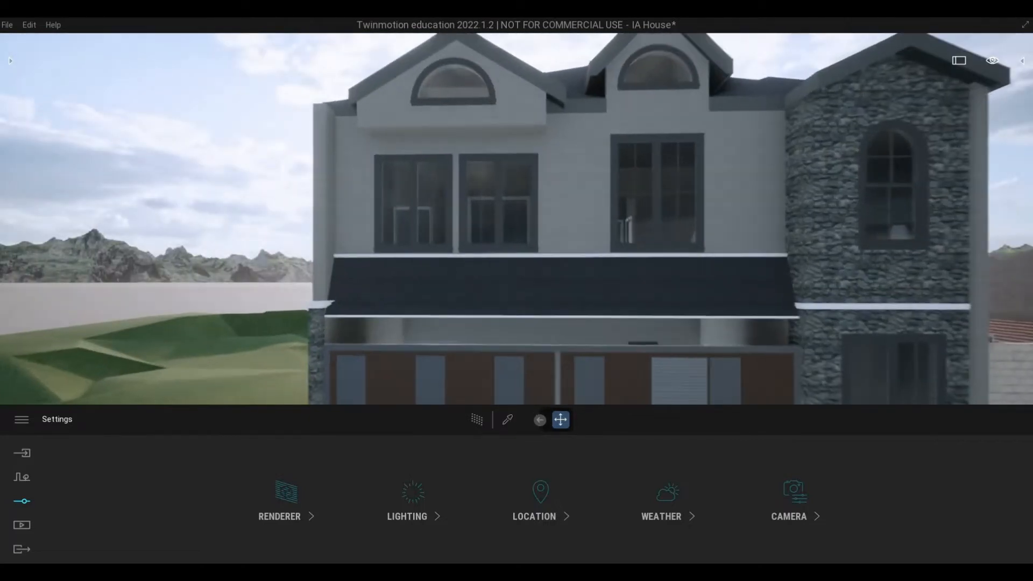
left_click(508, 419)
left_click(511, 232)
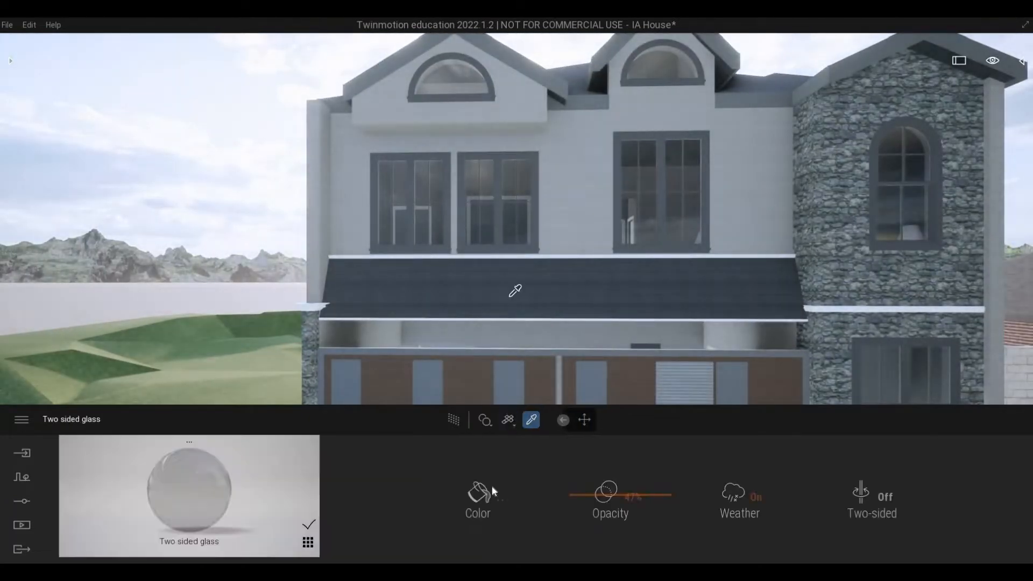
left_click(490, 492)
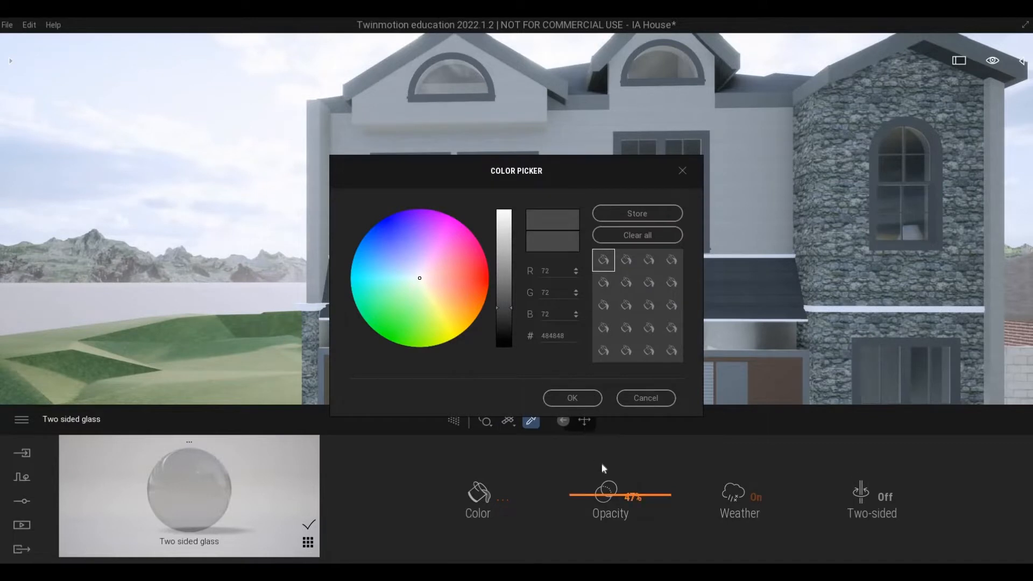
left_click(503, 317)
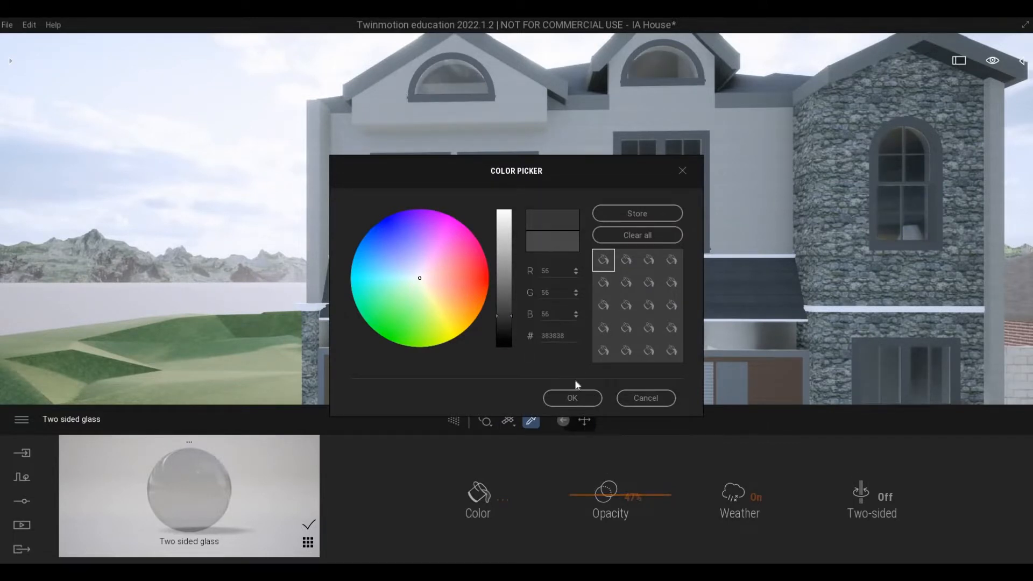
left_click(572, 398)
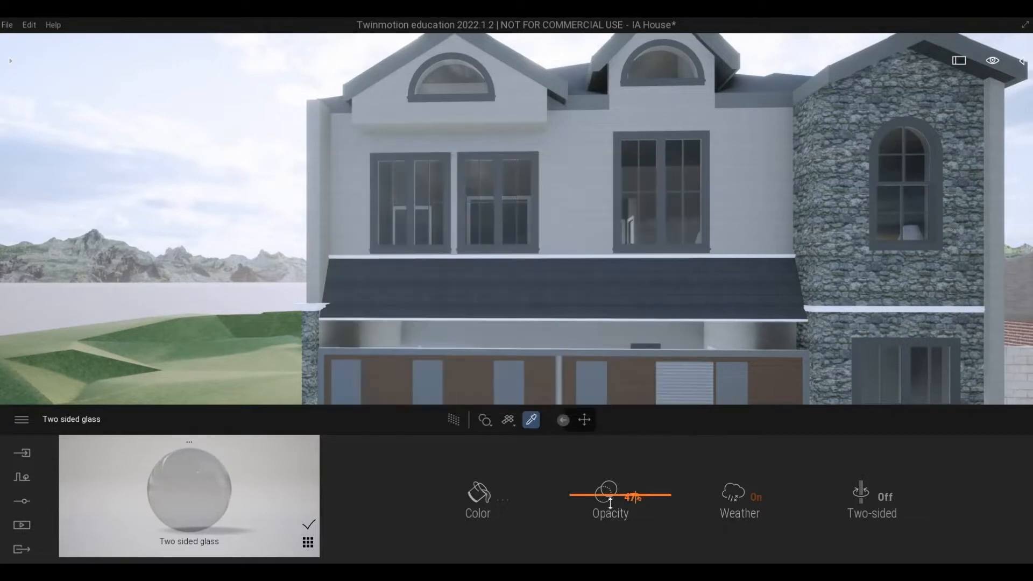
left_click_drag(610, 503, 613, 481)
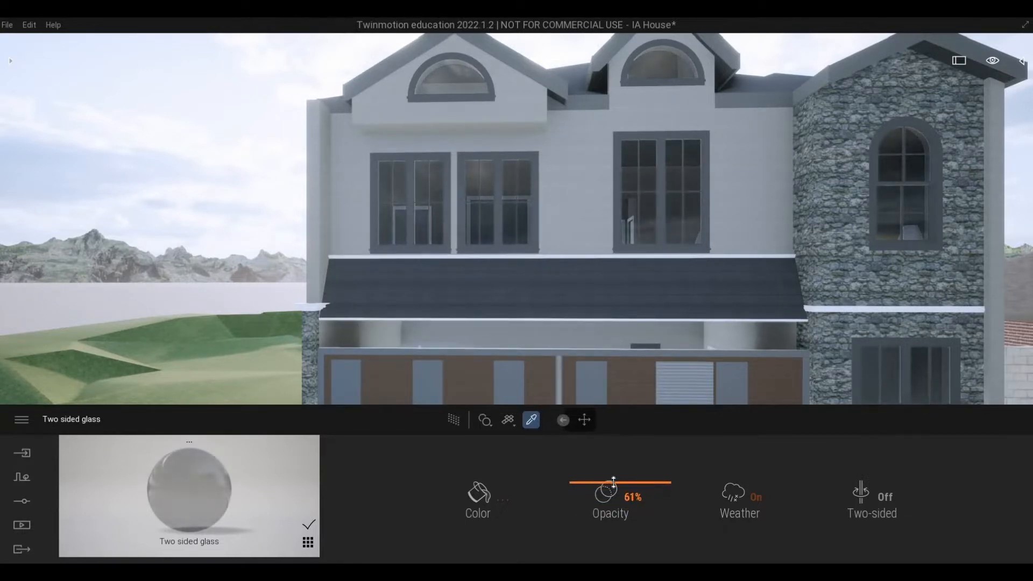
scroll(342, 360, "up", 2)
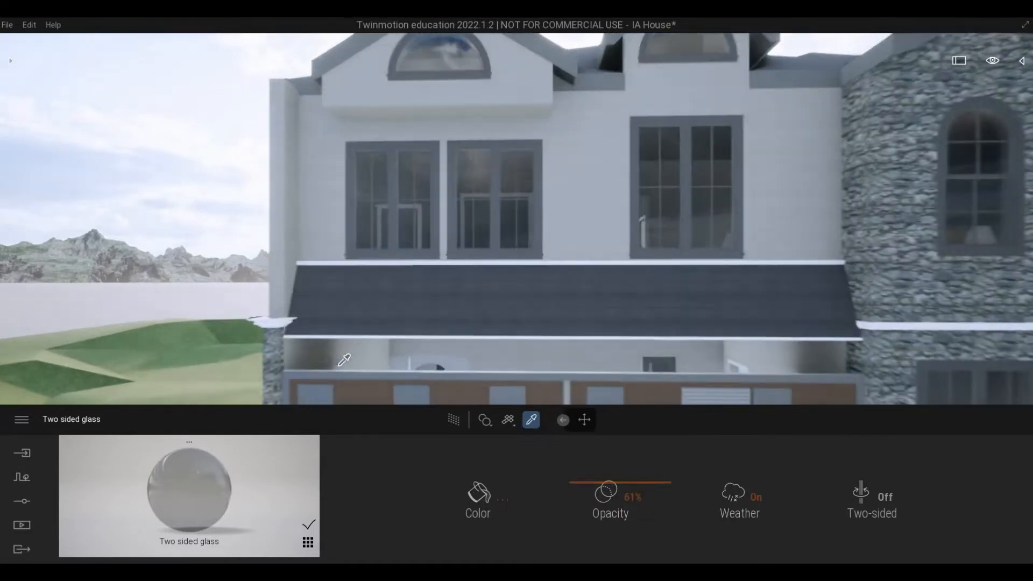
scroll(410, 354, "down", 4)
Step: Apply the grey vertical-grain Wooden Planks surface from the Quixel Megascans Plank collection to the narrow door in the gate
middle_click_drag(411, 354, 626, 312)
key("Escape")
scroll(637, 308, "up", 5)
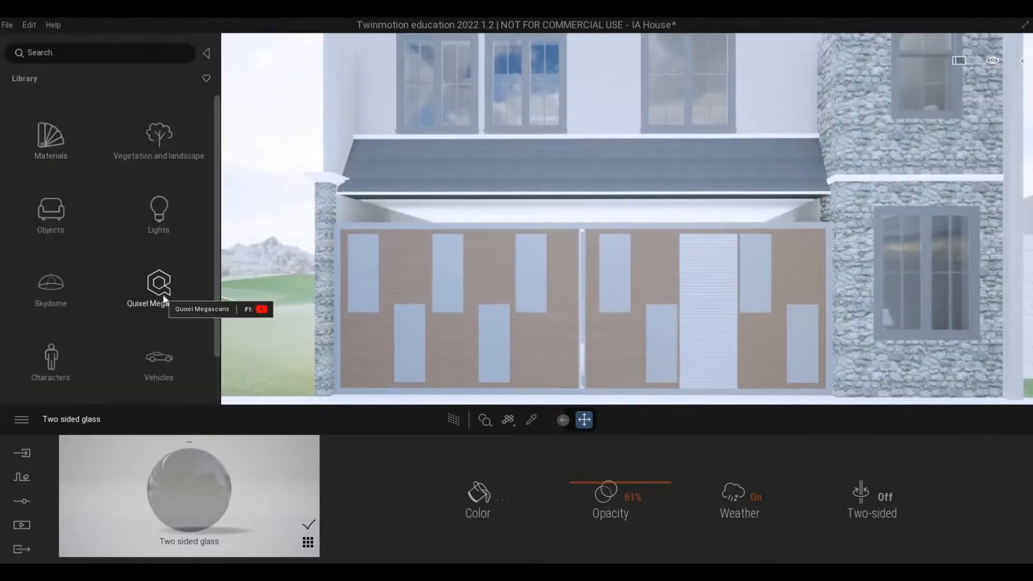
left_click(158, 299)
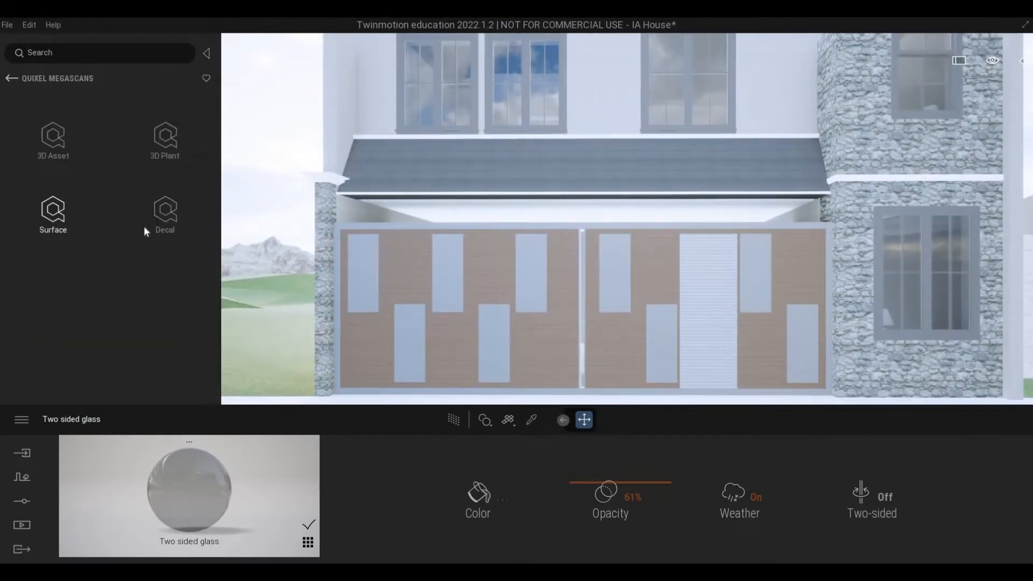
left_click(60, 223)
left_click(157, 137)
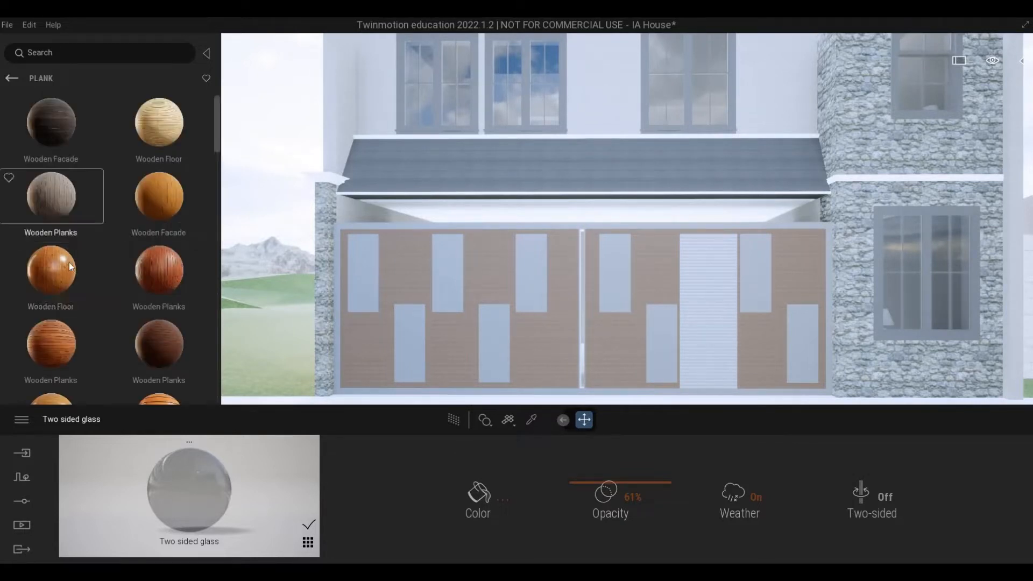
scroll(69, 263, "down", 3)
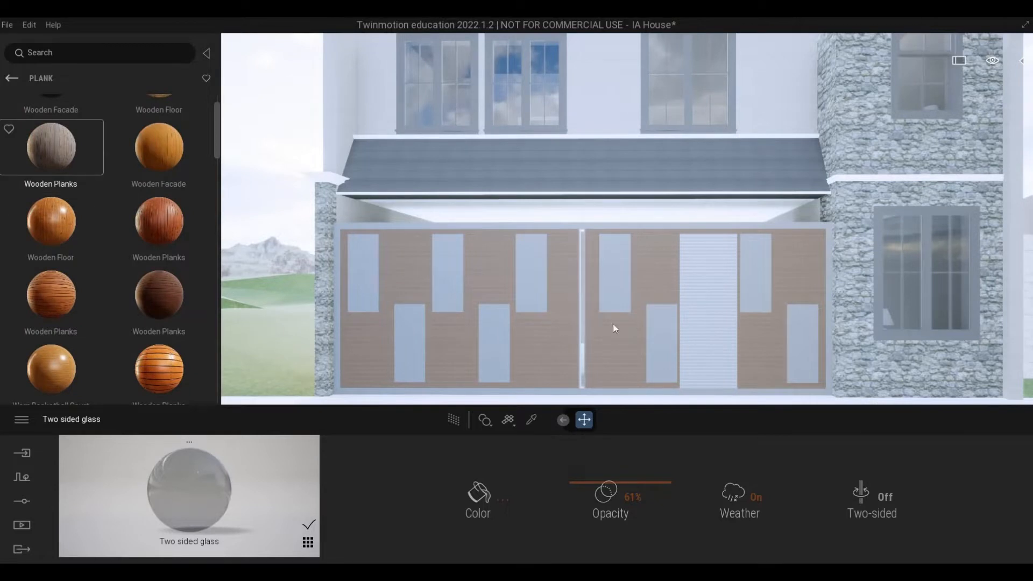
left_click_drag(613, 324, 699, 318)
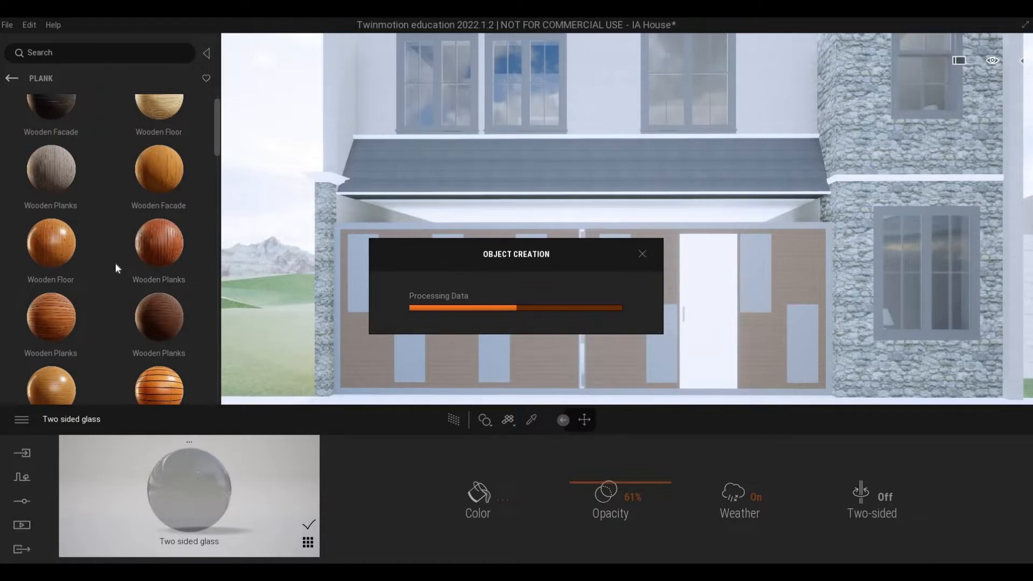
Step: Set the scale of the gate door's Wooden Planks material to 2.26
scroll(168, 285, "down", 2)
scroll(603, 298, "up", 3)
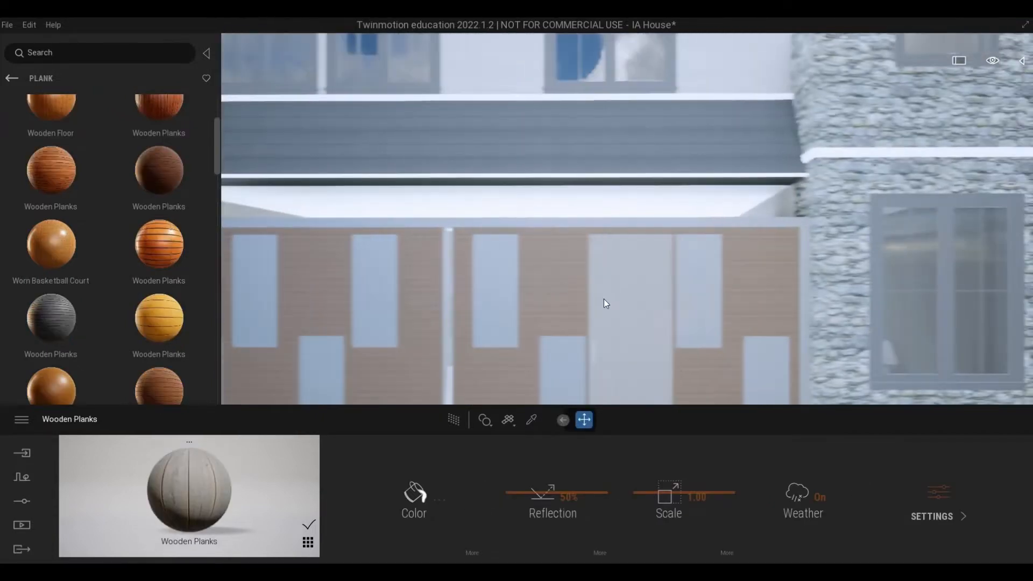
scroll(604, 298, "up", 5)
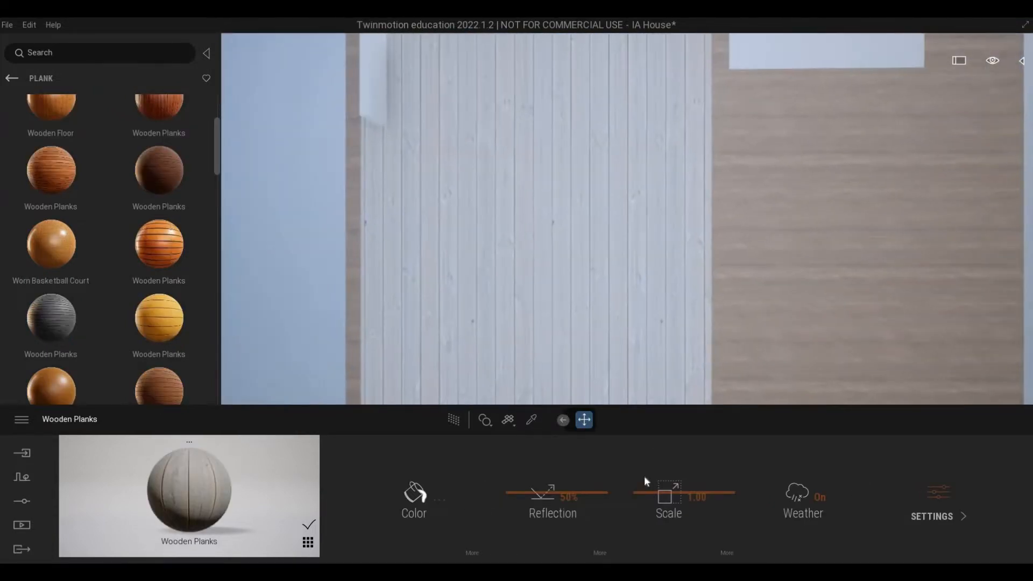
left_click_drag(647, 485, 699, 485)
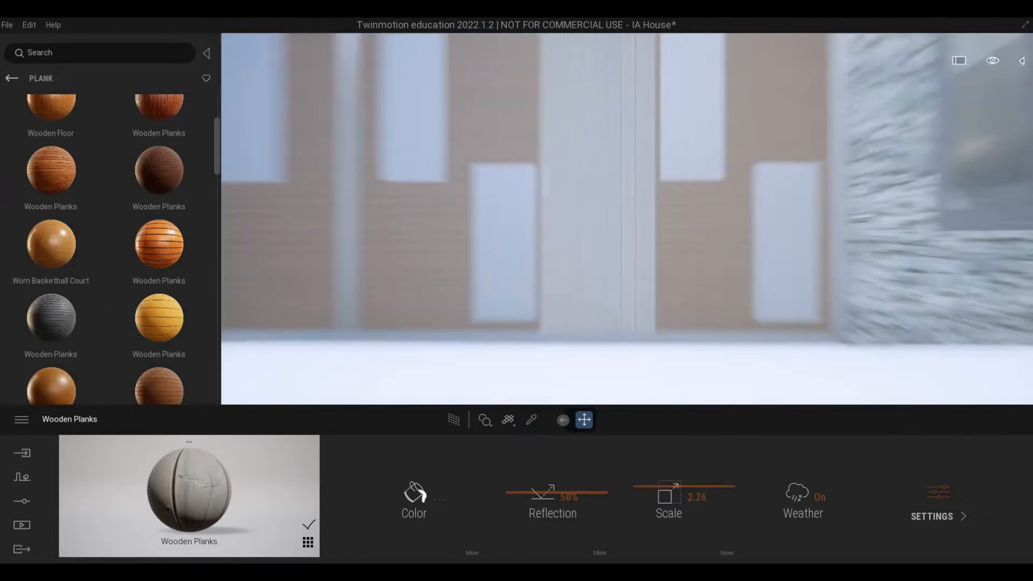
Step: Apply the grey horizontal-grain Wooden Planks material to the white fascia along the edge of the canopy roof above the gate
scroll(563, 253, "down", 4)
scroll(561, 254, "down", 1)
middle_click_drag(562, 254, 649, 332)
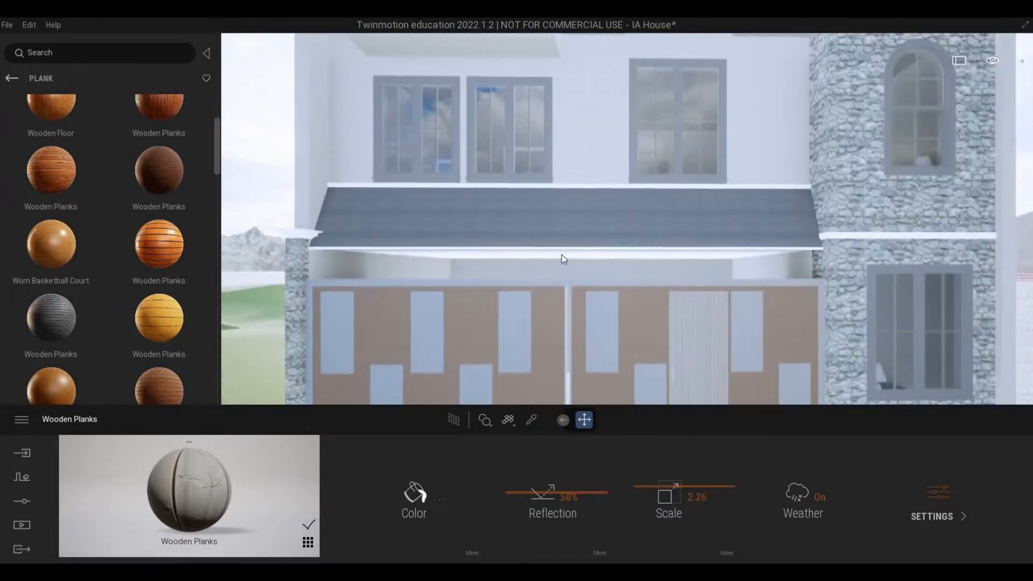
key("a")
key("w")
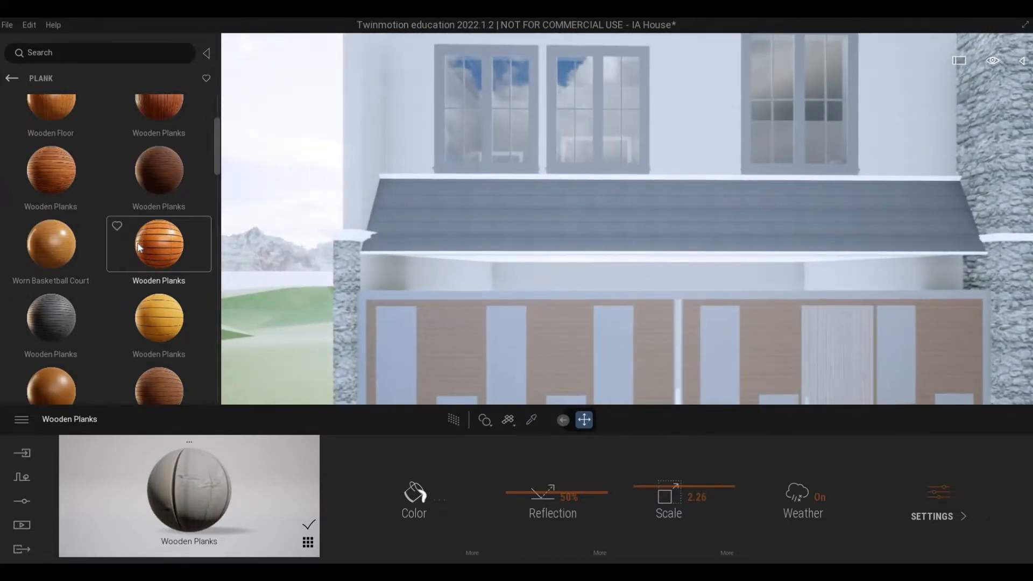
scroll(139, 247, "down", 5)
key("w")
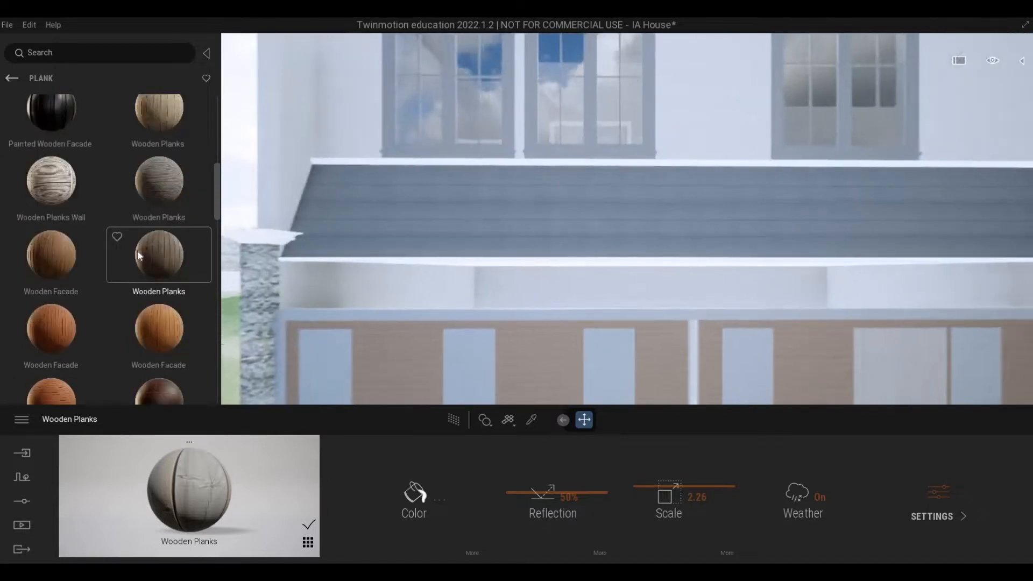
key("w")
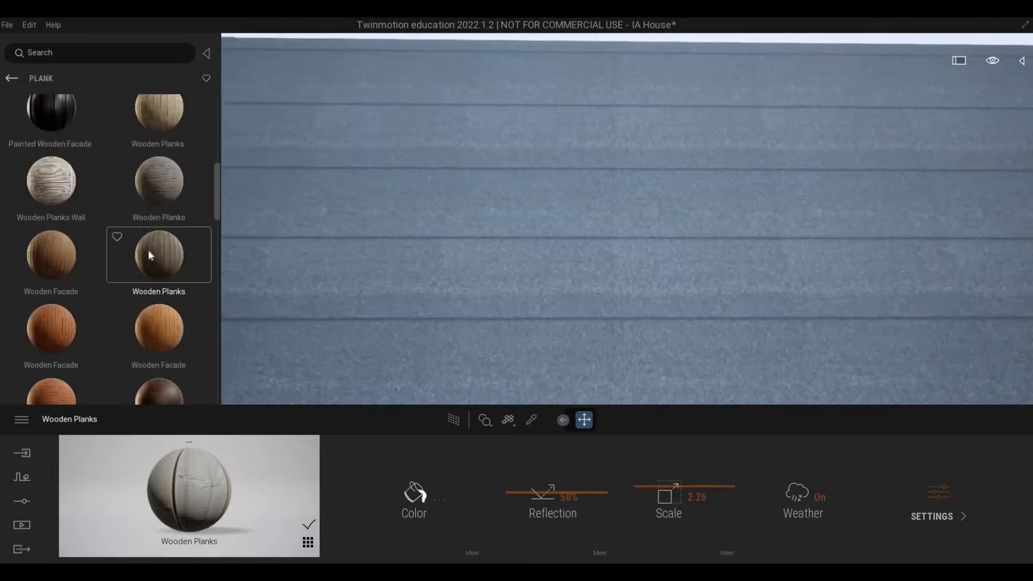
key("e")
key("s")
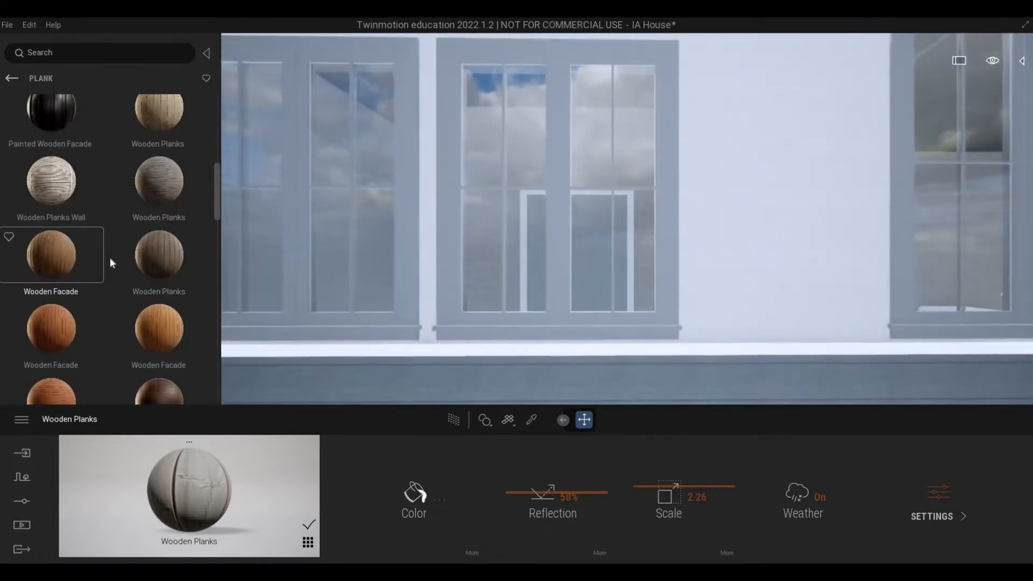
key("q")
key("w")
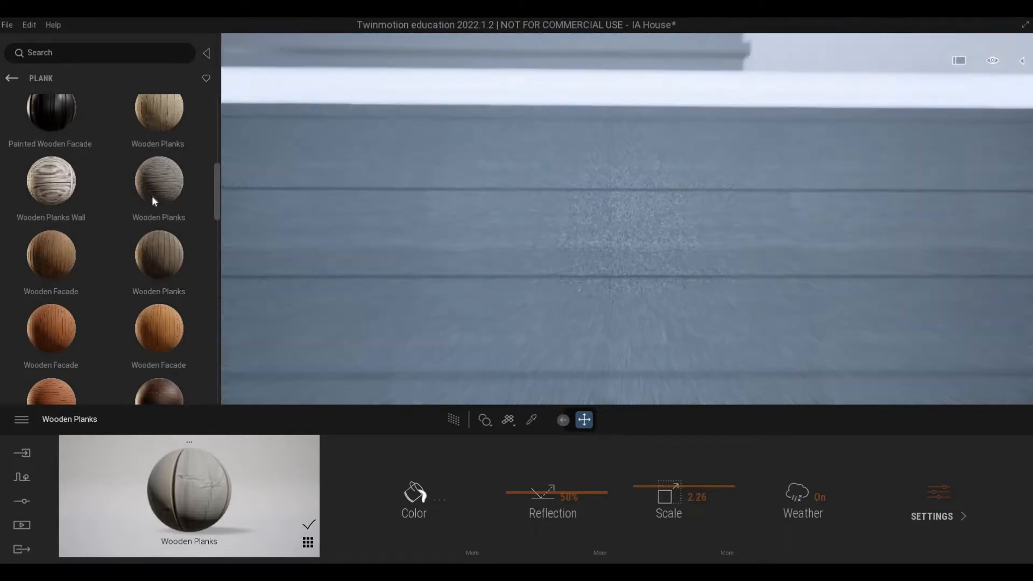
key("s")
key("w")
left_click_drag(155, 190, 388, 156)
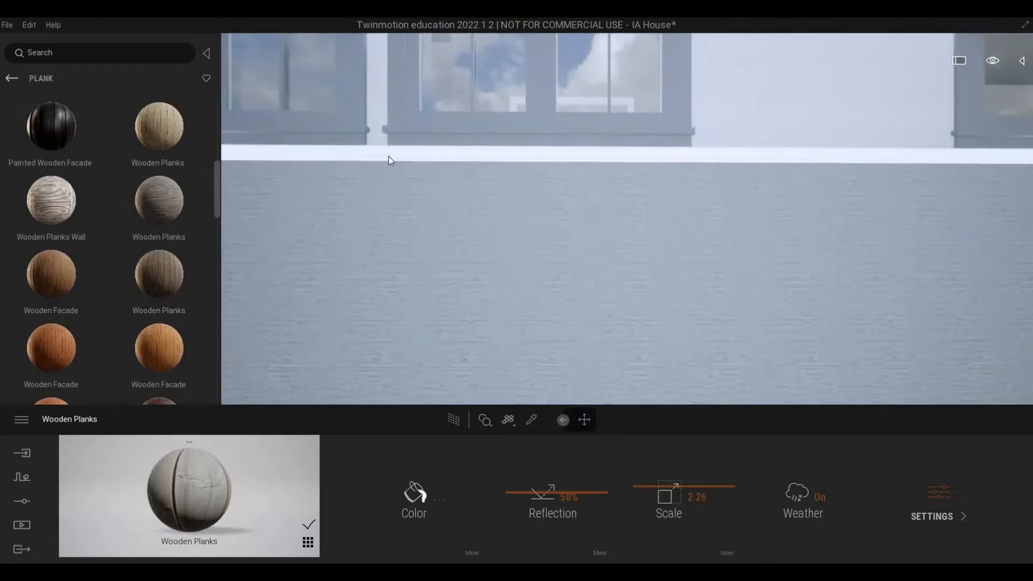
Step: Examine the canopy fascia, stone tower and gate materials from close up and from the side
key("s")
key("a")
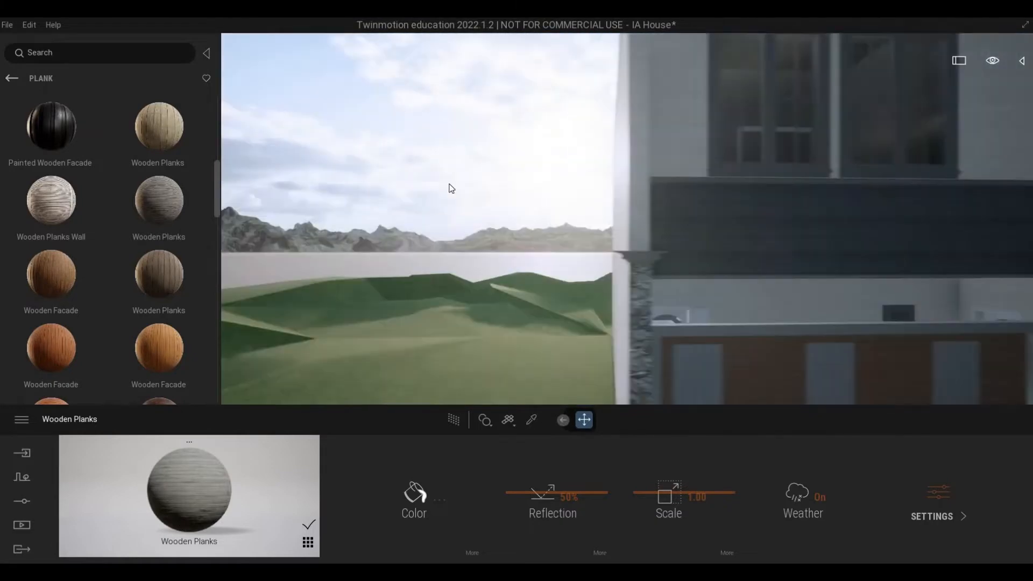
right_click_drag(451, 188, 570, 222)
key("d")
key("w")
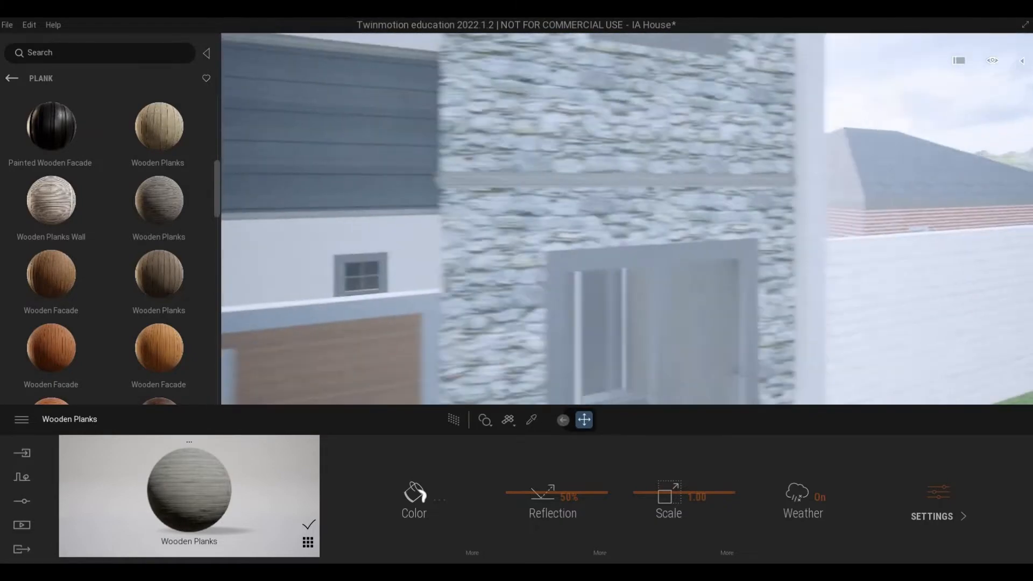
key("w")
key("a")
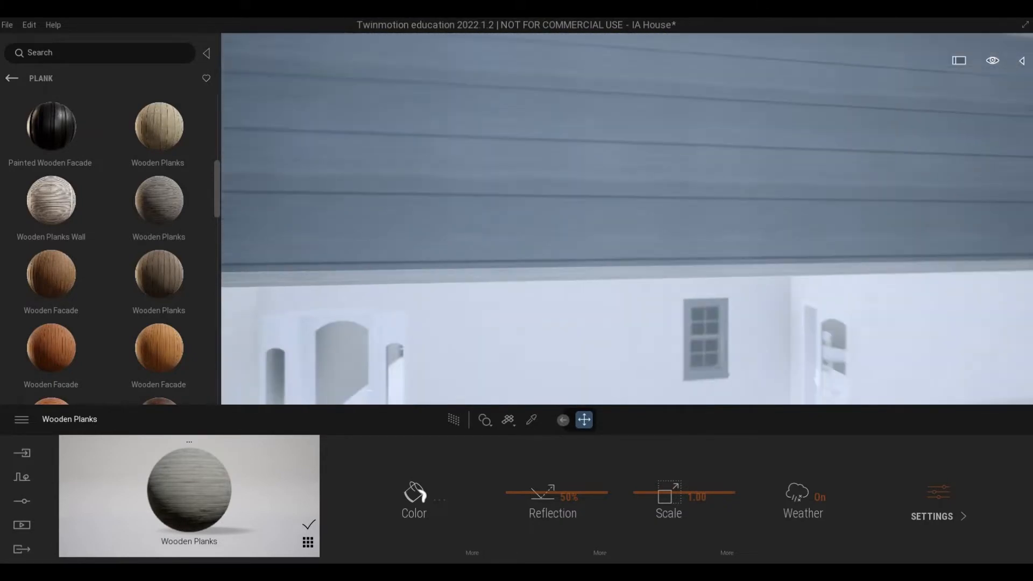
key("s")
right_click_drag(567, 194, 529, 192)
key("d")
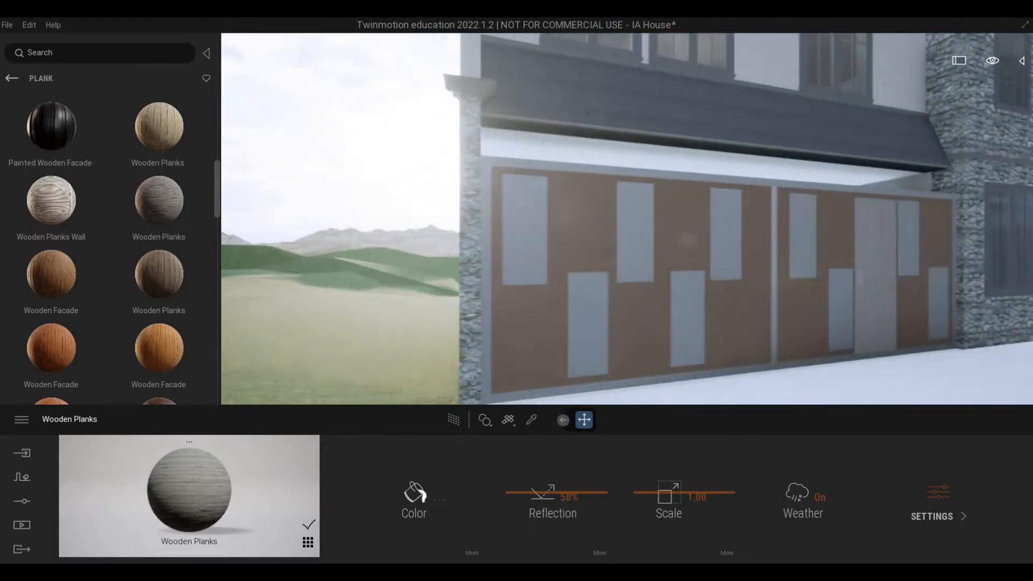
key("s")
key("a")
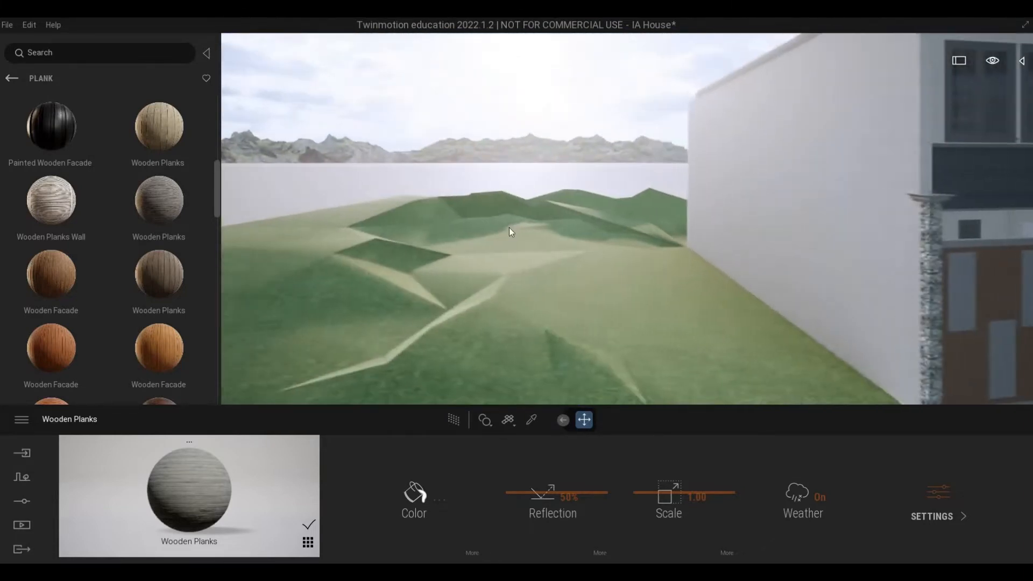
Step: Show the scene graph and select both Topography surfaces together with Floor 4, the lawn behind the low white brick wall
right_click_drag(511, 230, 522, 258)
key("s")
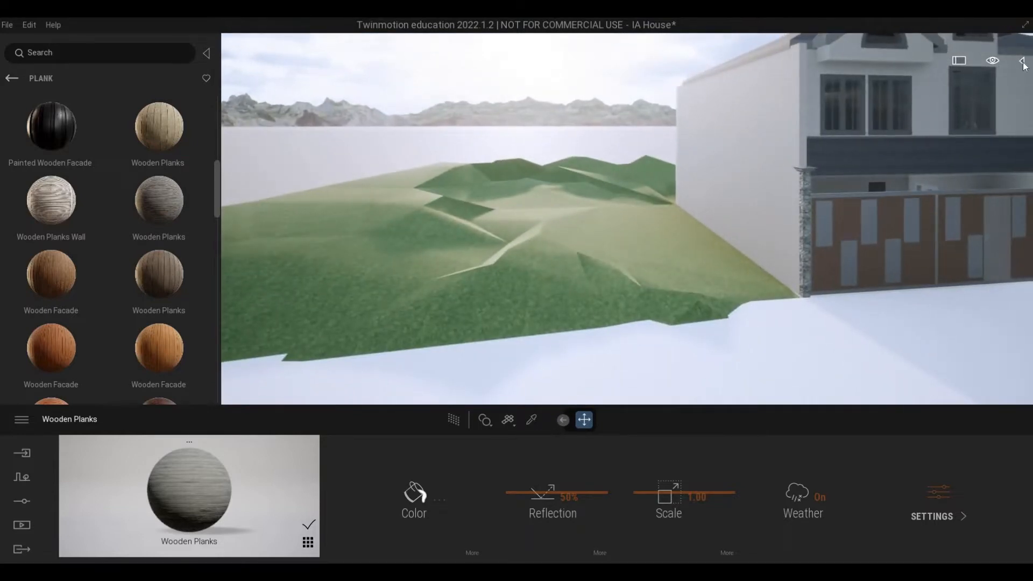
left_click(1021, 61)
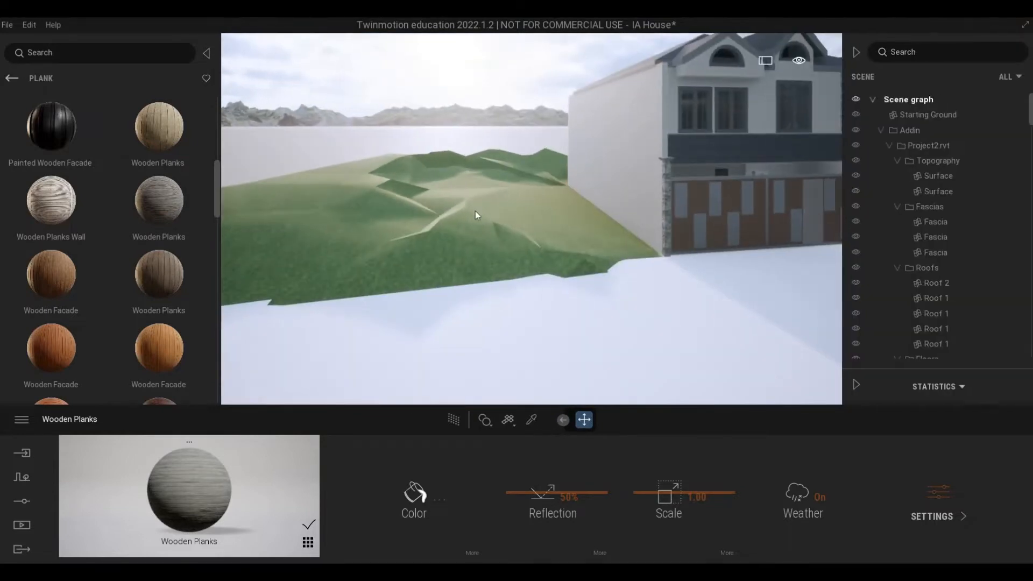
left_click(409, 247)
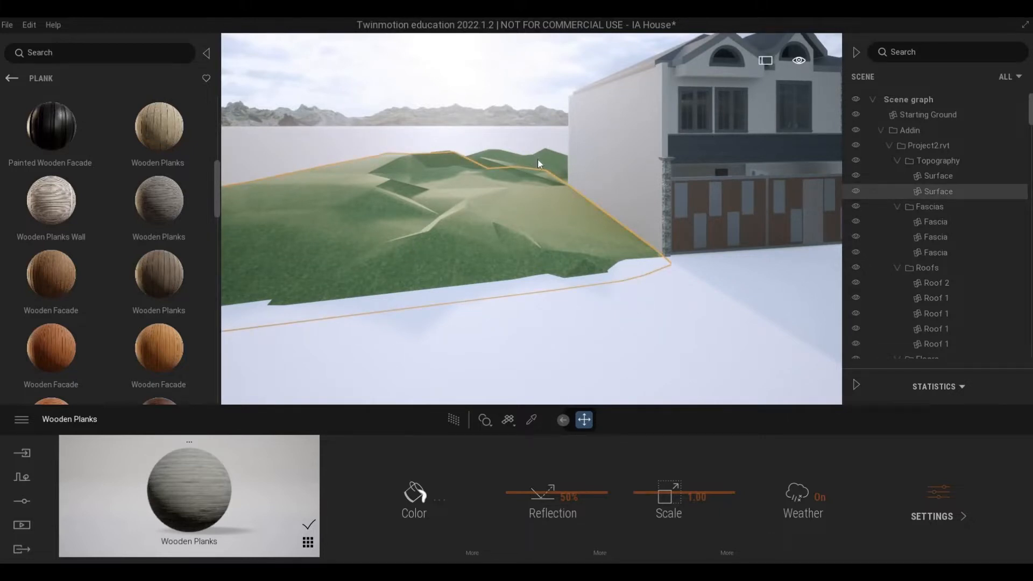
left_click(521, 218)
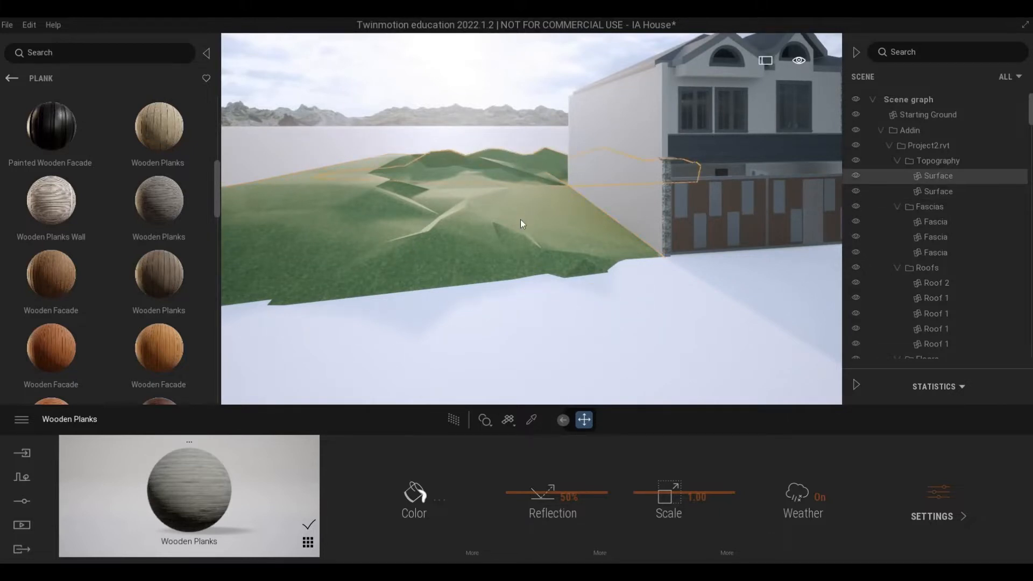
left_click(526, 161)
left_click(526, 167, "ctrl")
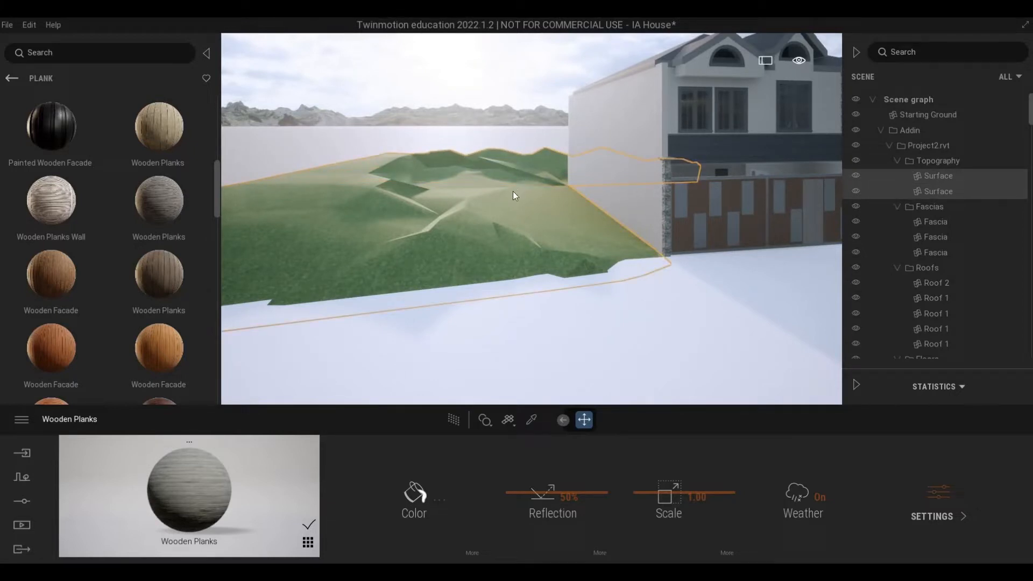
key("d")
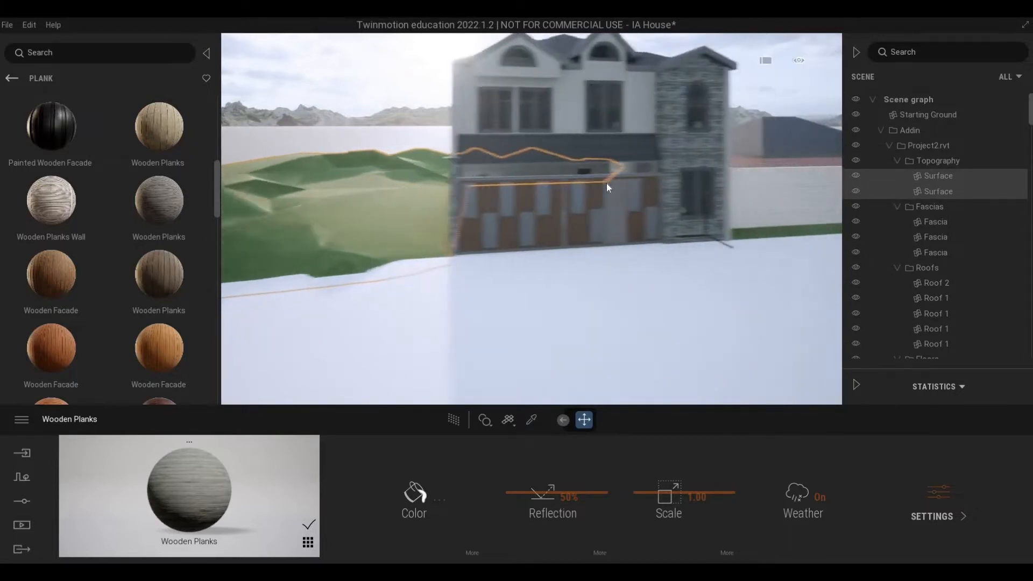
right_click_drag(627, 156, 570, 242)
key("e")
left_click(571, 243)
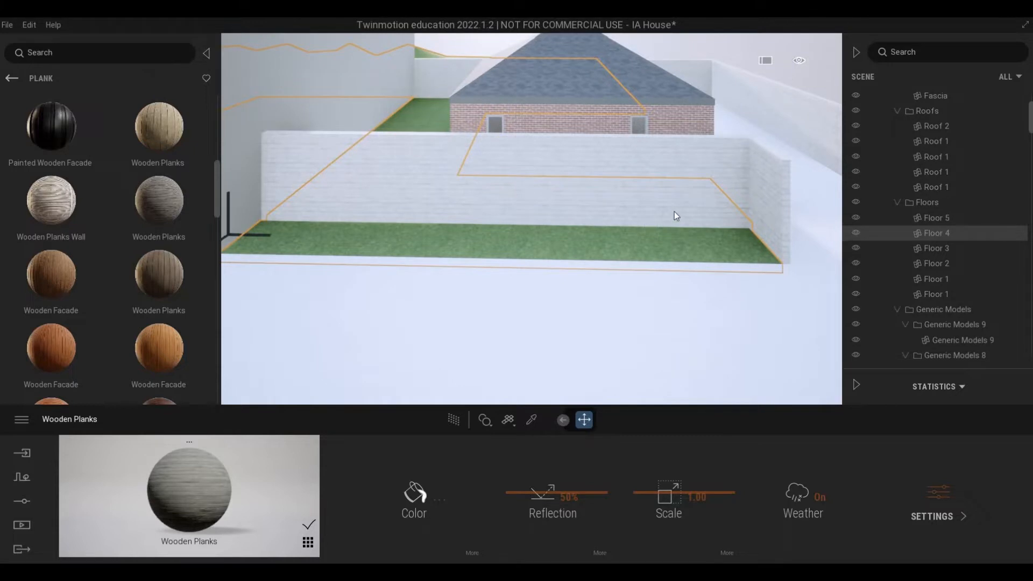
Step: Isolate the selected Topography surfaces and the Floor 4 lawn so that the rest of the model is hidden
right_click_drag(673, 208, 805, 202)
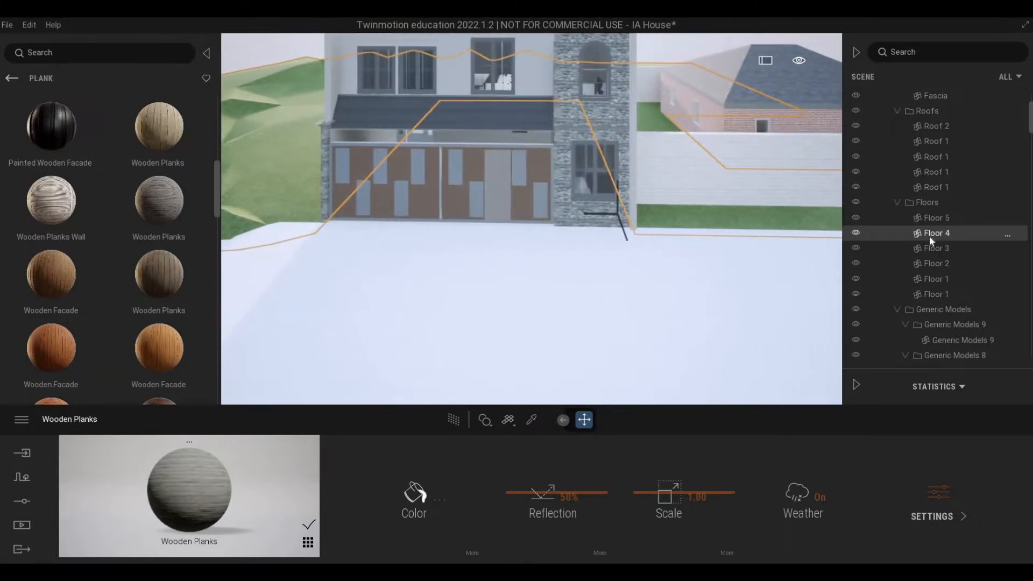
right_click(928, 236)
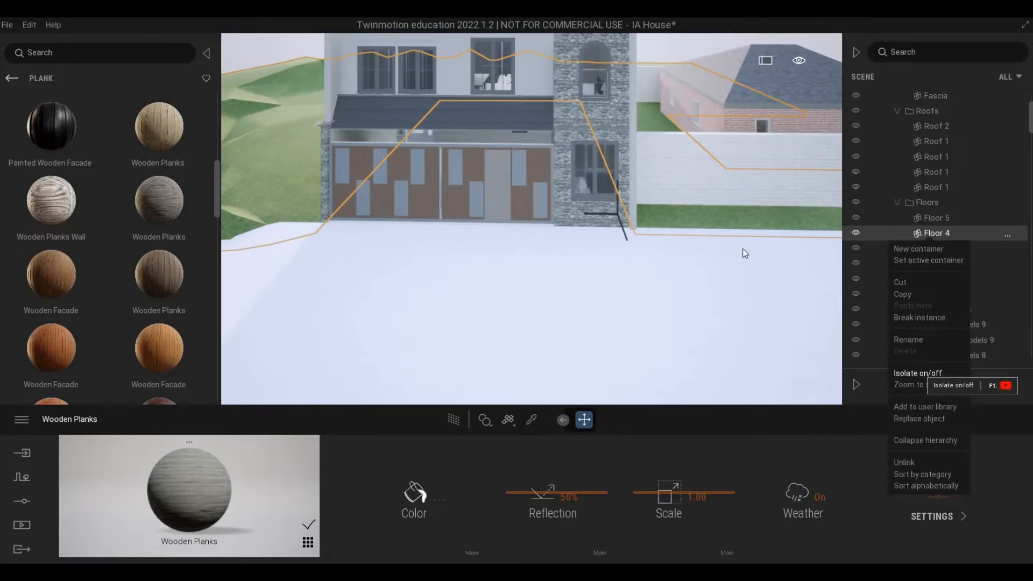
left_click(921, 372)
key("a")
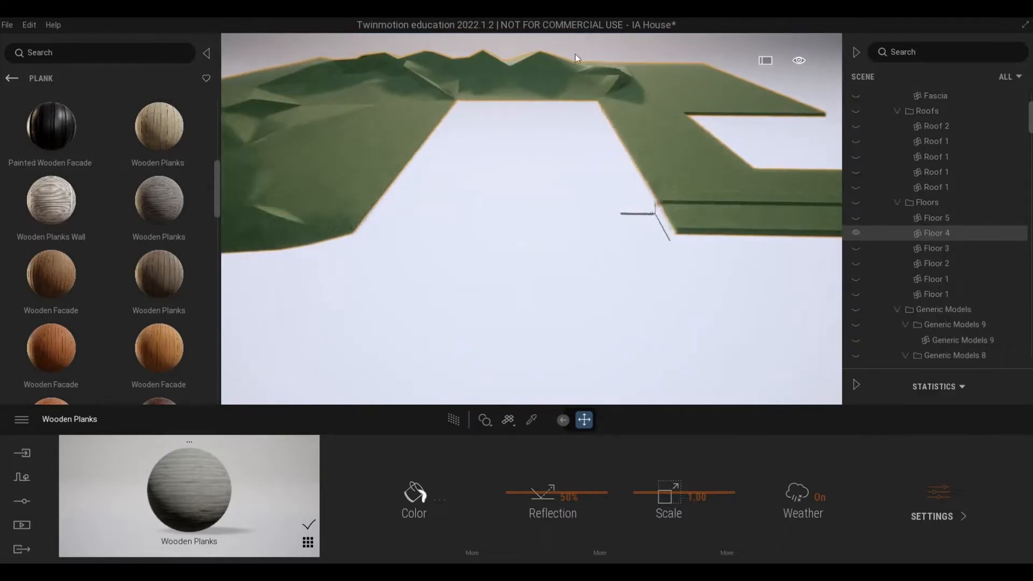
key("w")
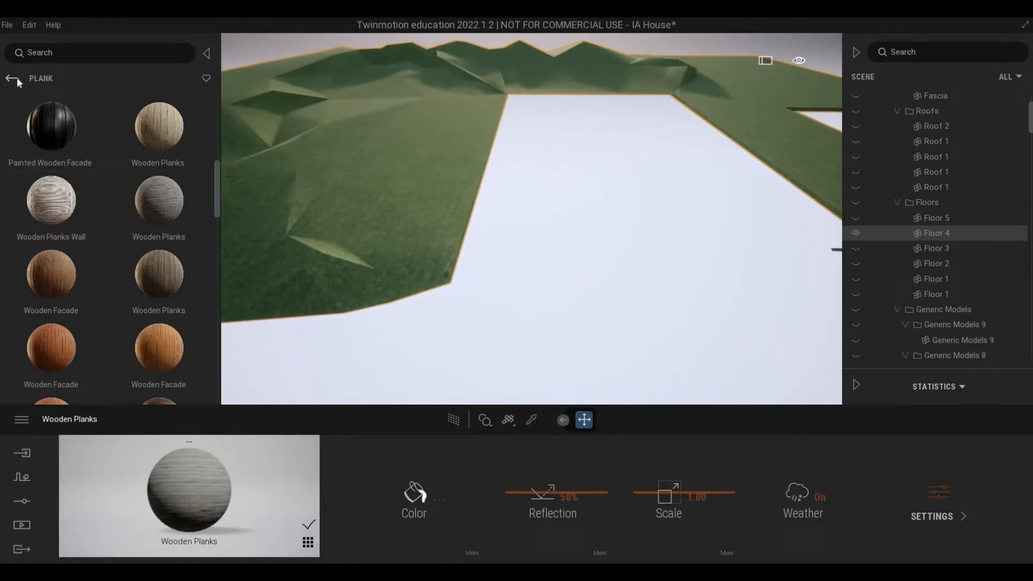
Step: Start Vegetation paint and add Long grass 02 from the Grass and flowers category as the model to paint
left_click(22, 479)
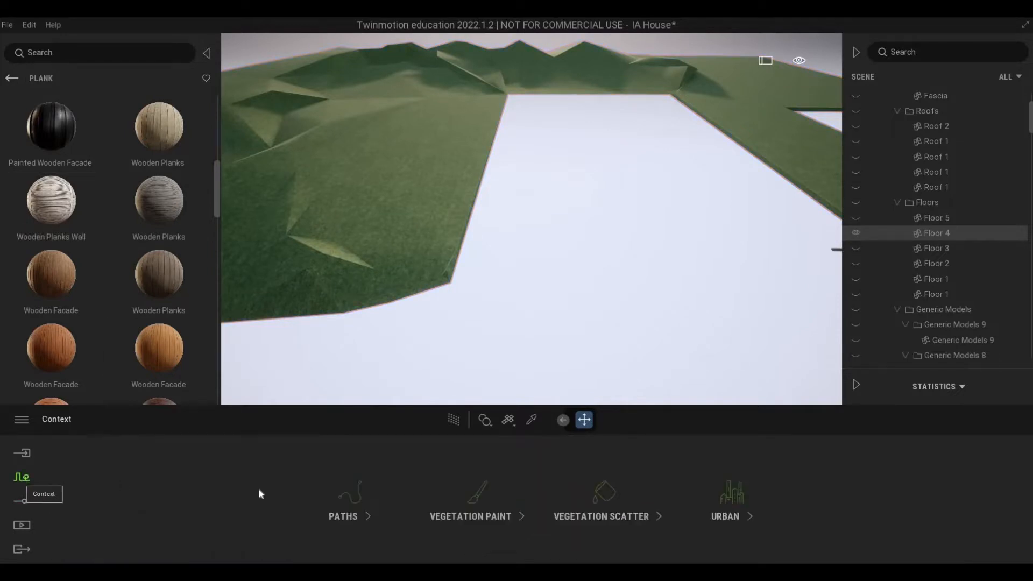
left_click(478, 494)
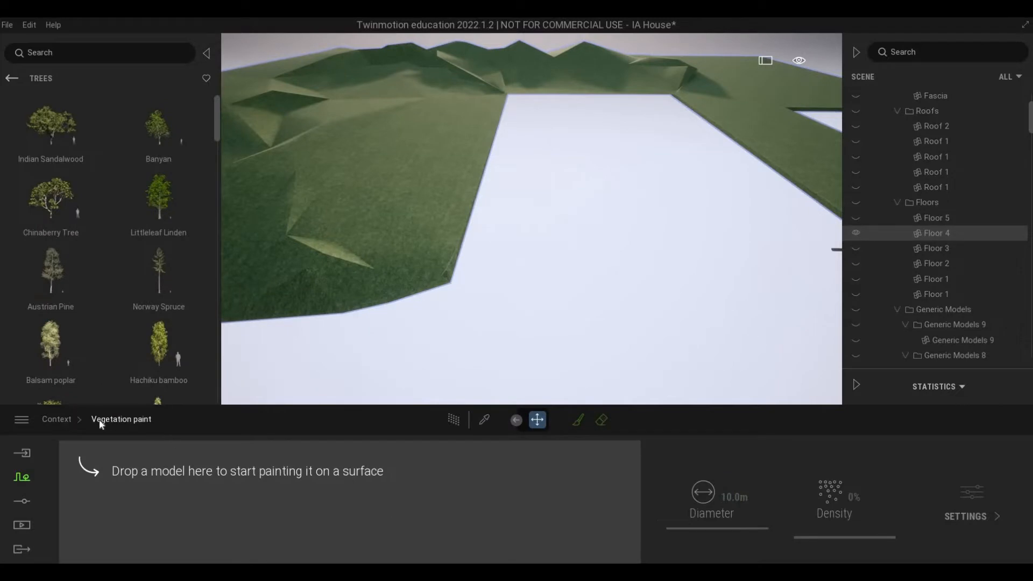
left_click(15, 79)
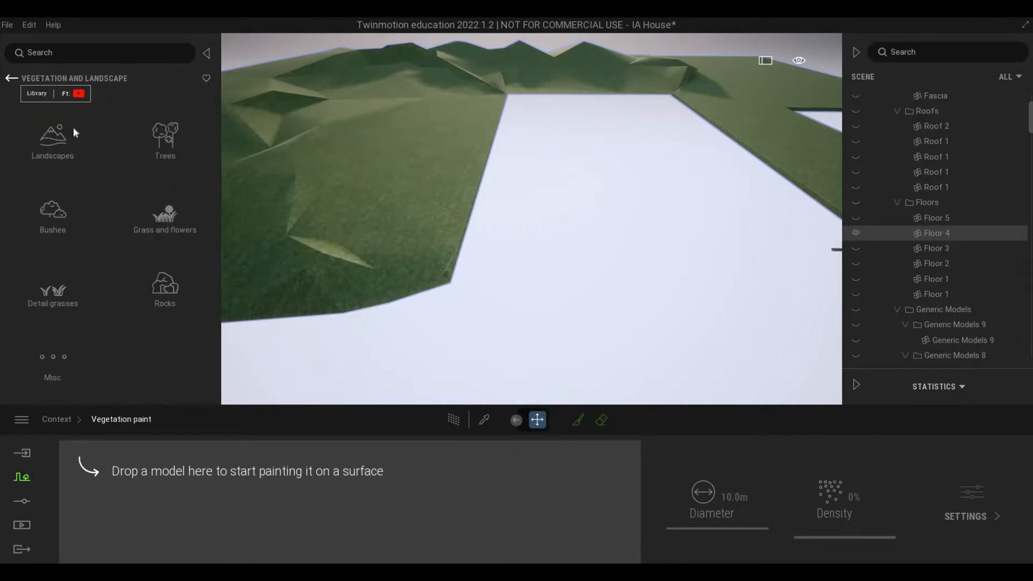
left_click(177, 228)
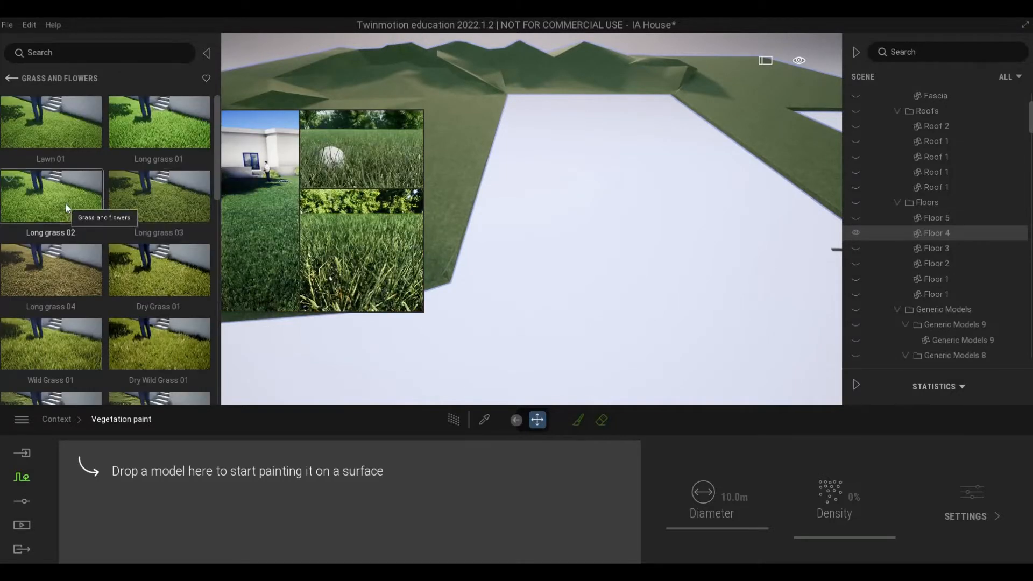
left_click_drag(119, 247, 215, 481)
key("a")
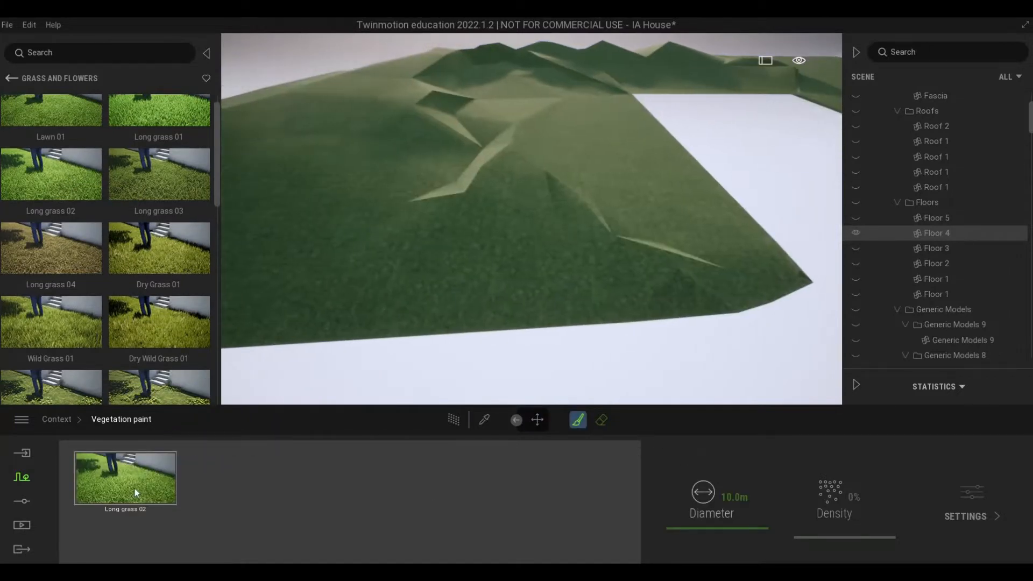
Step: Set the paint density of Long grass 02 to 100% and activate the paint brush
left_click(132, 488)
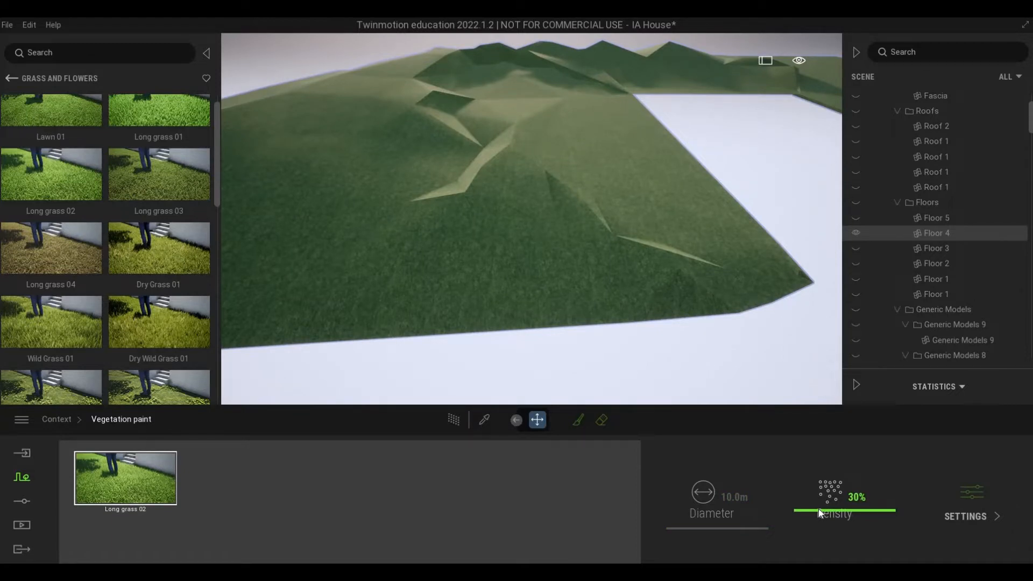
left_click_drag(817, 508, 812, 422)
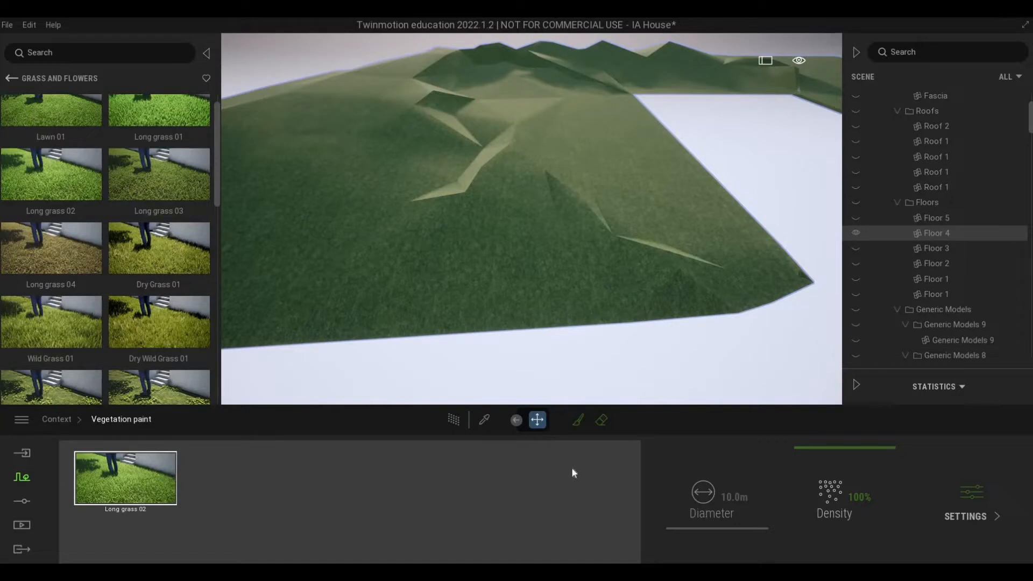
left_click(578, 421)
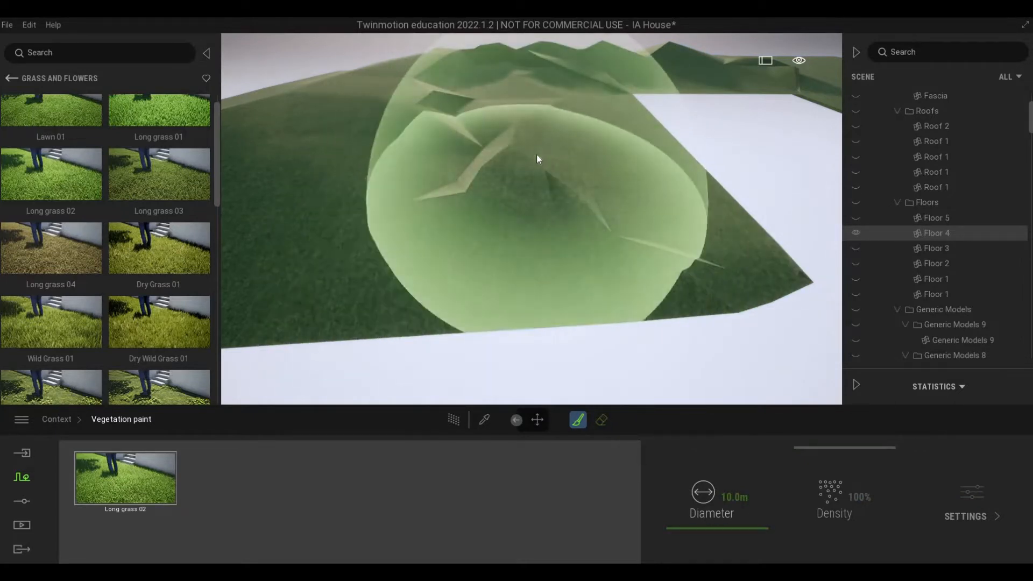
Step: Paint Long grass 02 with the 10.0 m brush over the sloping terrain and the isolated lawn surfaces, and finish painting
scroll(537, 154, "down", 3)
middle_click_drag(531, 169, 560, 211)
scroll(574, 210, "down", 3)
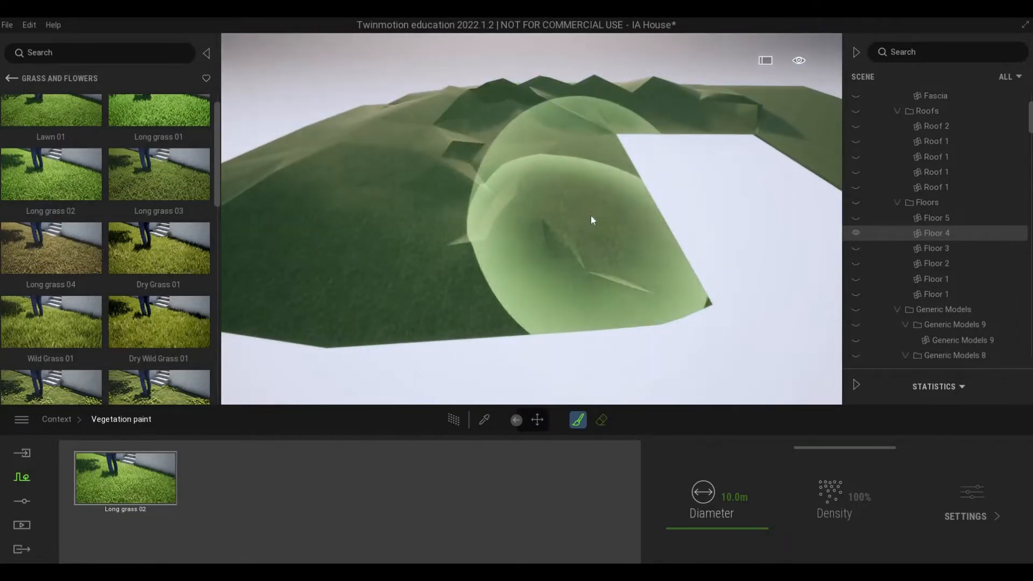
mouse_move(487, 159)
left_mouse_down()
mouse_move(456, 223)
mouse_move(340, 229)
left_mouse_up()
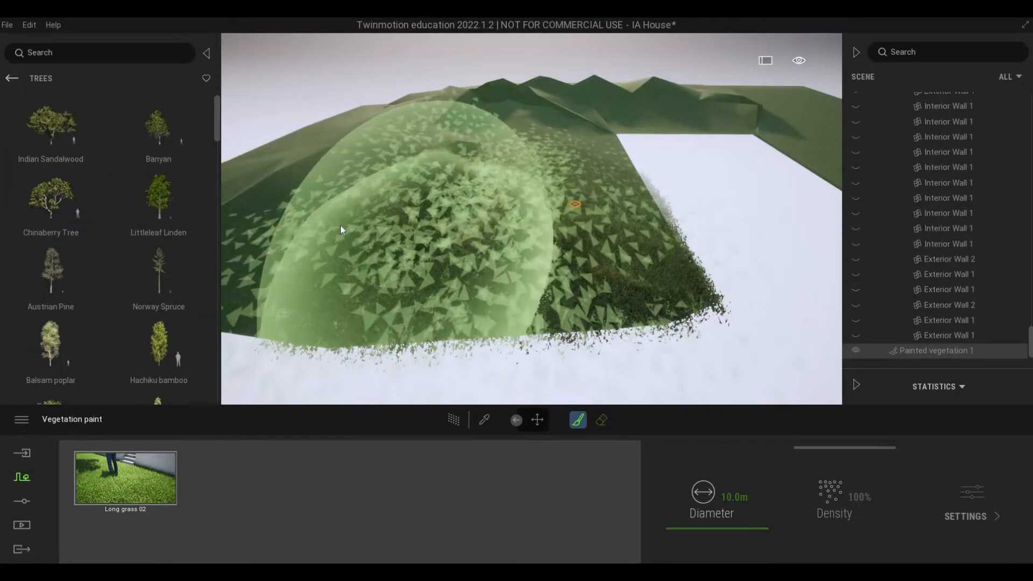
mouse_move(340, 229)
middle_mouse_down()
mouse_move(383, 254)
mouse_move(397, 216)
mouse_move(449, 265)
middle_mouse_up()
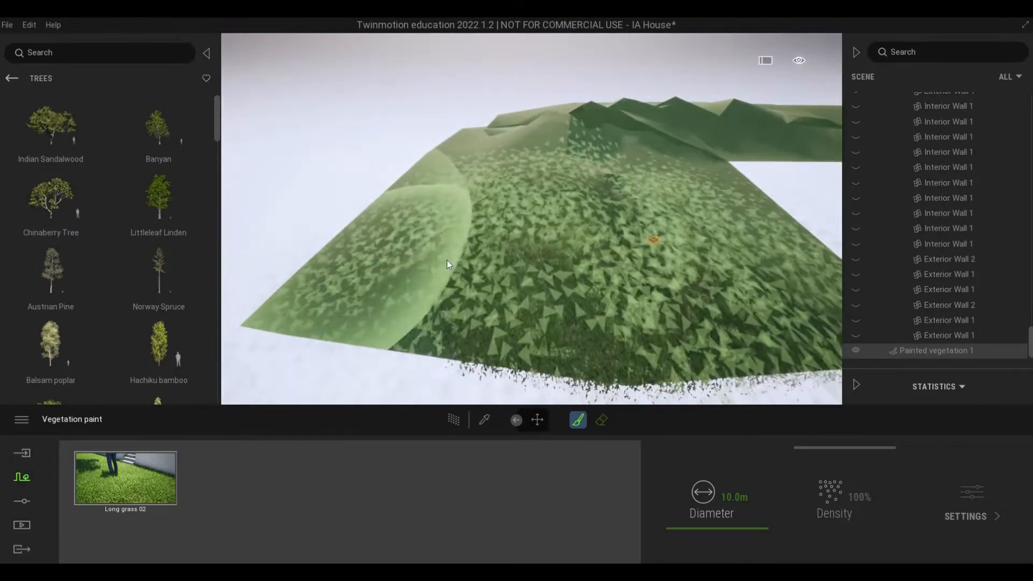
key("w")
key("d")
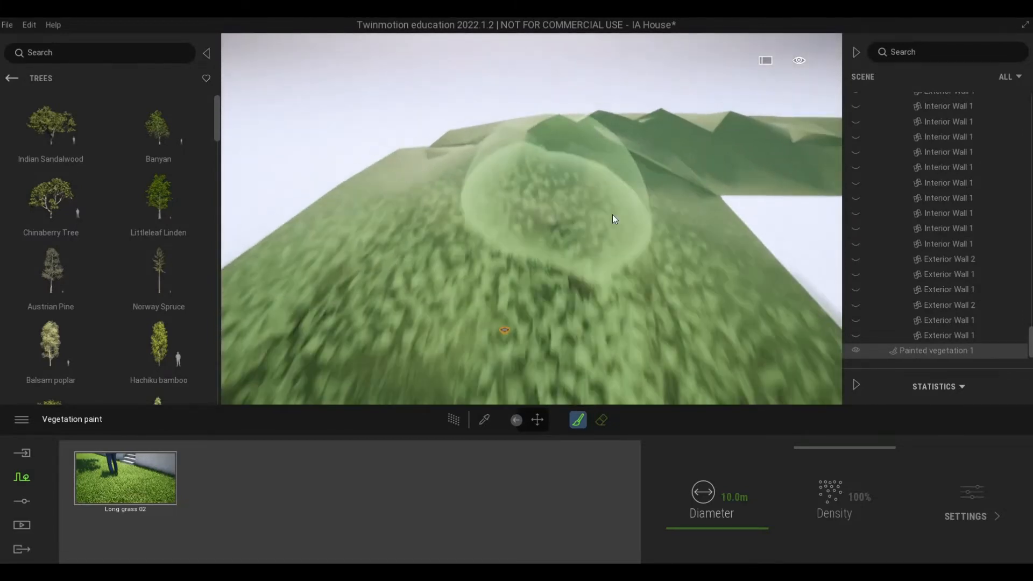
mouse_move(612, 214)
left_mouse_down()
mouse_move(489, 193)
mouse_move(394, 215)
left_mouse_up()
key("w")
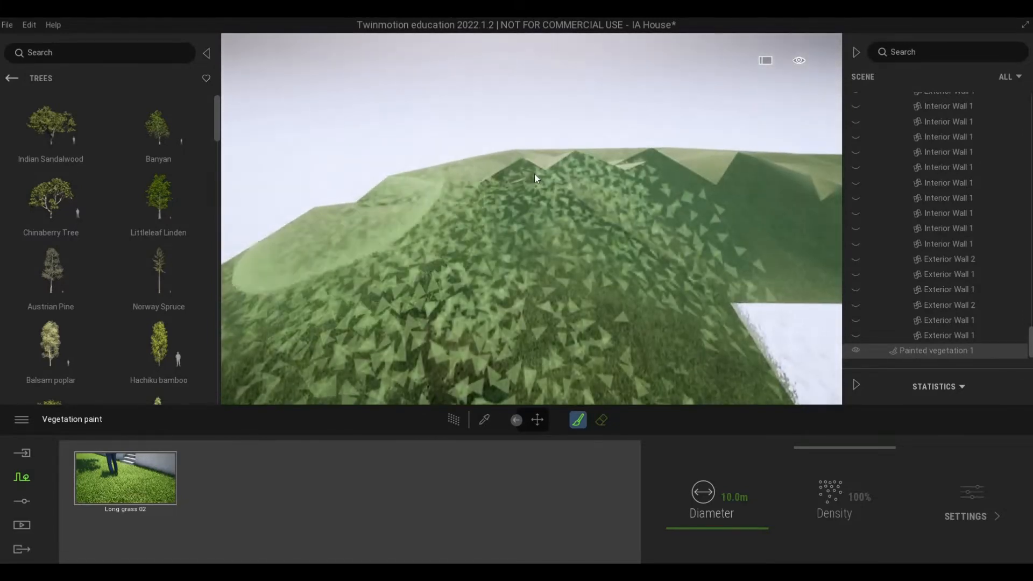
key("d")
mouse_move(534, 173)
left_mouse_down()
mouse_move(536, 161)
mouse_move(553, 177)
mouse_move(563, 221)
mouse_move(629, 206)
mouse_move(644, 242)
mouse_move(659, 238)
mouse_move(581, 260)
mouse_move(584, 282)
mouse_move(618, 241)
mouse_move(560, 273)
mouse_move(562, 234)
mouse_move(552, 289)
mouse_move(580, 279)
mouse_move(639, 302)
mouse_move(490, 235)
mouse_move(494, 253)
mouse_move(529, 249)
left_mouse_up()
key("d")
key("w")
key("s")
key("w")
key("s")
key("a")
key("s")
key("d")
key("w")
key("a")
mouse_move(508, 166)
left_mouse_down()
mouse_move(391, 255)
mouse_move(461, 254)
left_mouse_up()
key("Escape")
key("Escape")
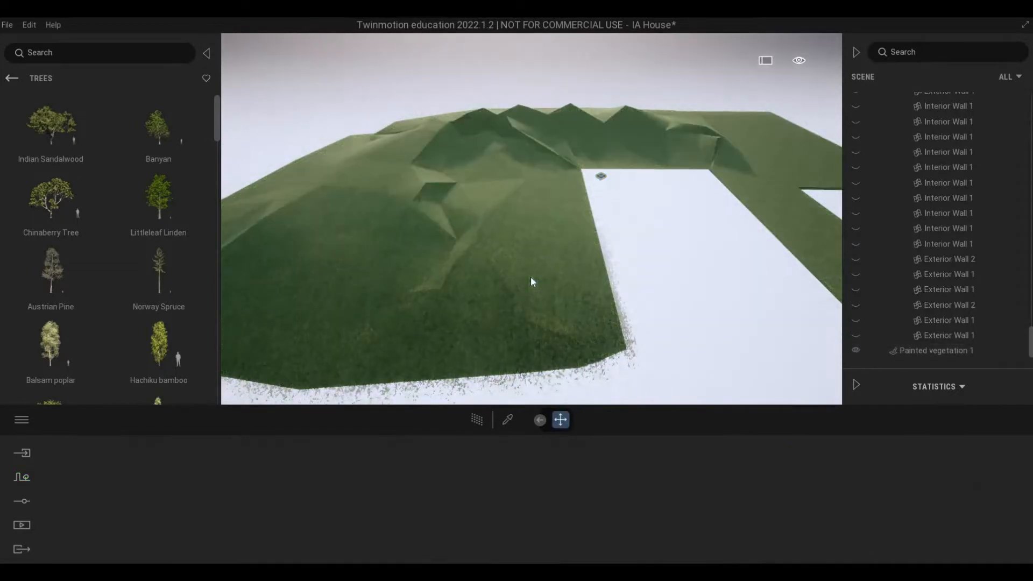
Step: Select the Floor 4 lawn and turn off isolation to show the complete house model again
middle_click_drag(528, 267, 531, 59)
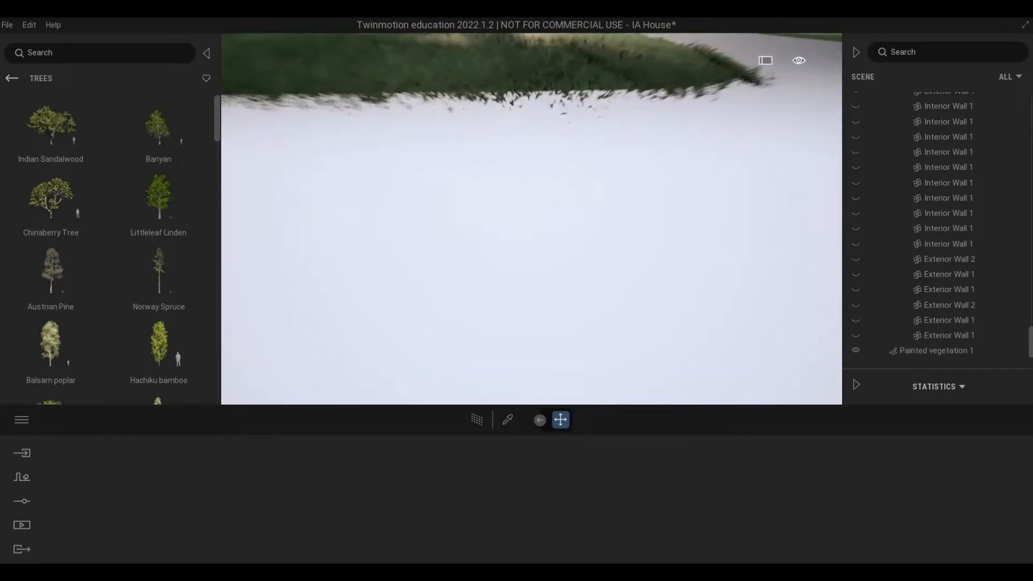
mouse_move(523, 269)
right_mouse_down()
mouse_move(522, 248)
mouse_move(525, 292)
mouse_move(553, 229)
mouse_move(553, 166)
mouse_move(548, 237)
mouse_move(592, 236)
mouse_move(618, 160)
mouse_move(609, 130)
right_mouse_up()
left_click(554, 168)
left_click(594, 237)
left_click(615, 137)
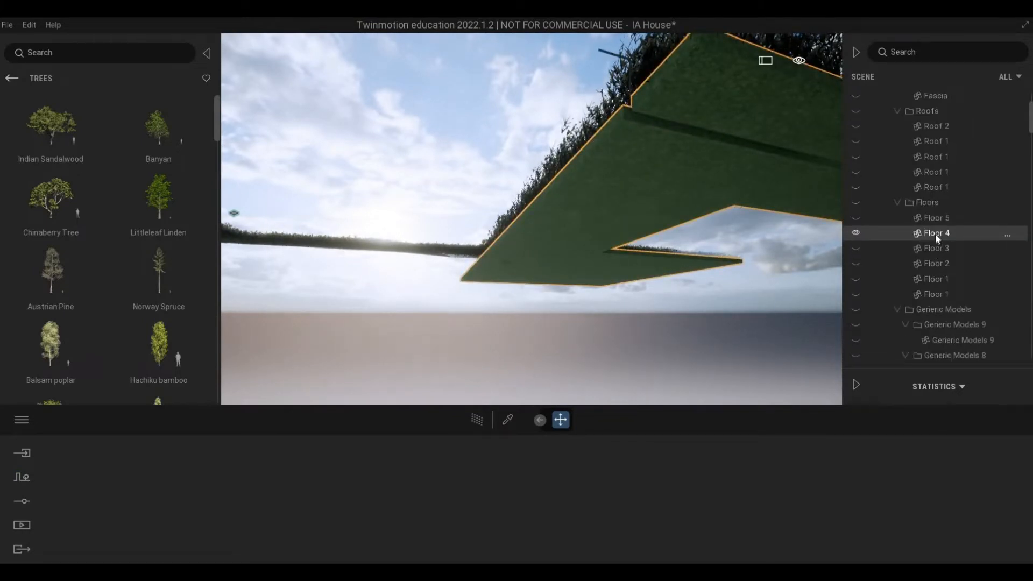
right_click(935, 234)
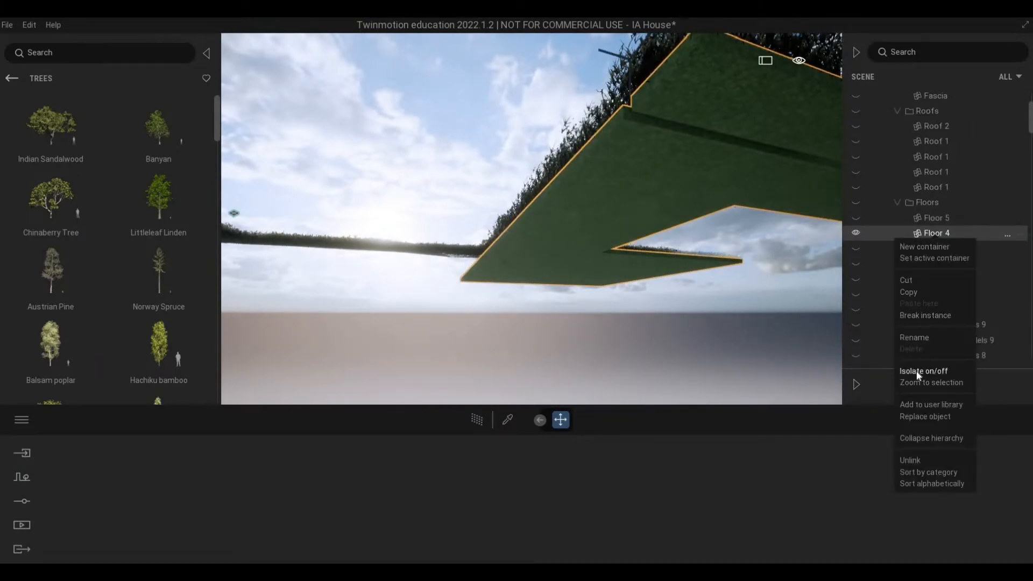
left_click(915, 371)
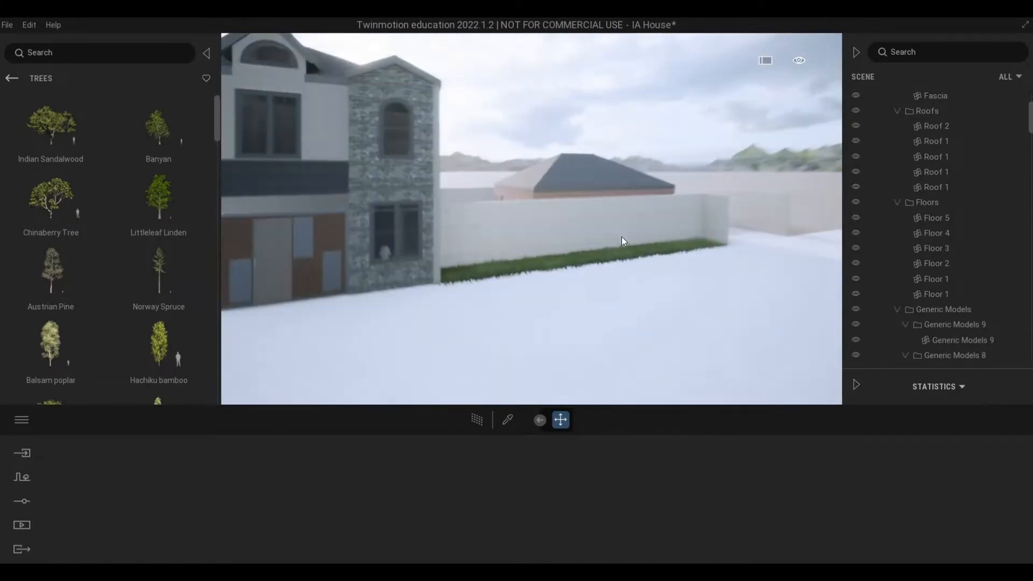
mouse_move(101, 159)
scroll(88, 178, "down", 1)
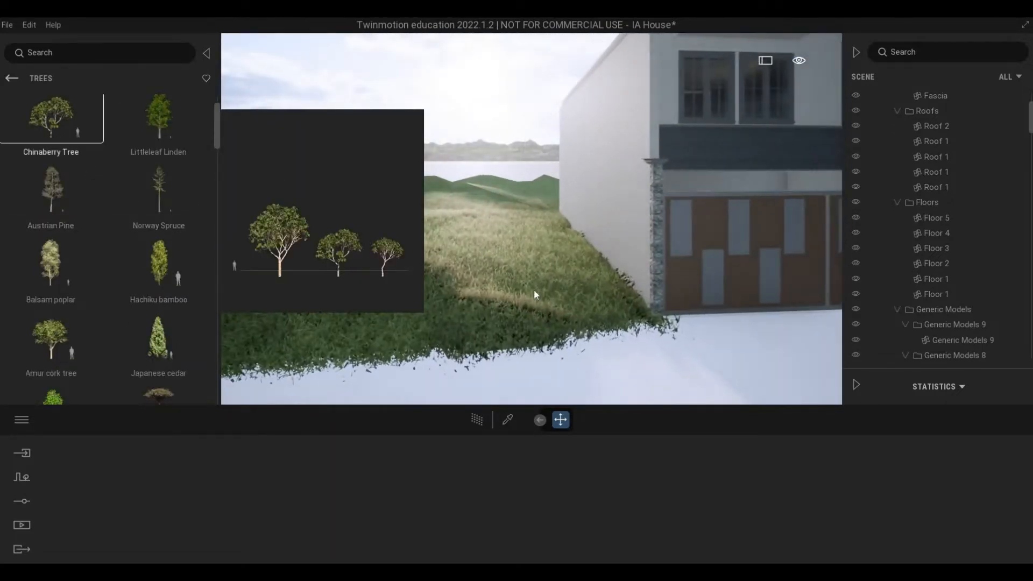
left_click(534, 288)
key("s")
key("d")
left_click(810, 267)
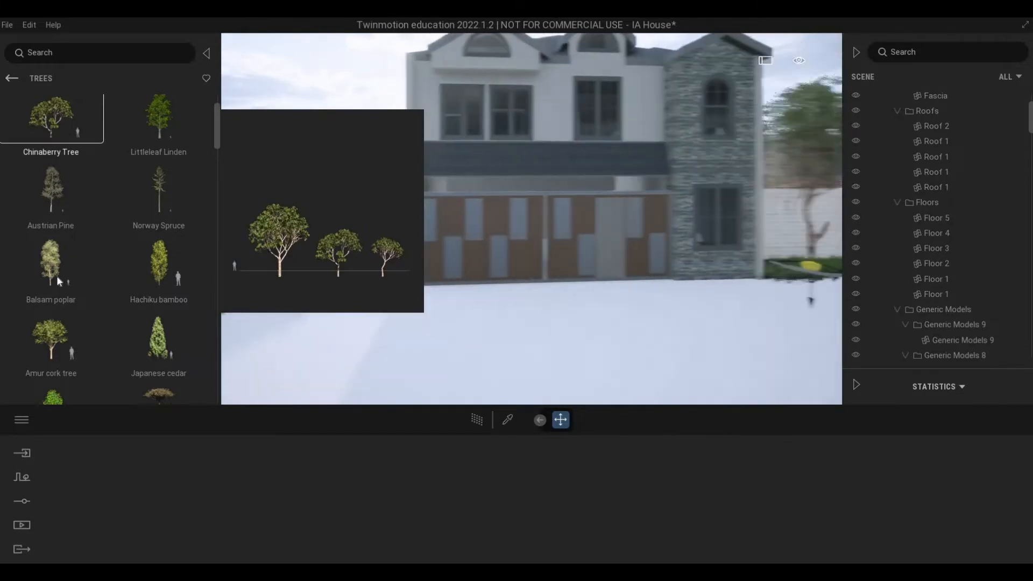
Step: Place one Amur cork tree on the lawn between the house and brick building, and another at the far end of the front lawn
scroll(43, 266, "down", 1)
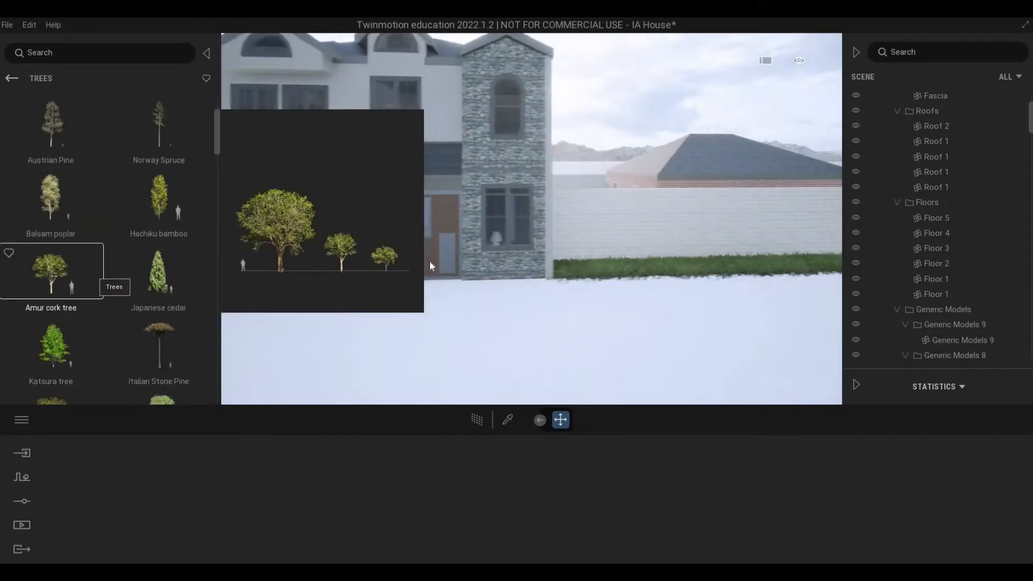
left_click_drag(430, 261, 581, 290)
key("d")
key("a")
key("d")
key("e")
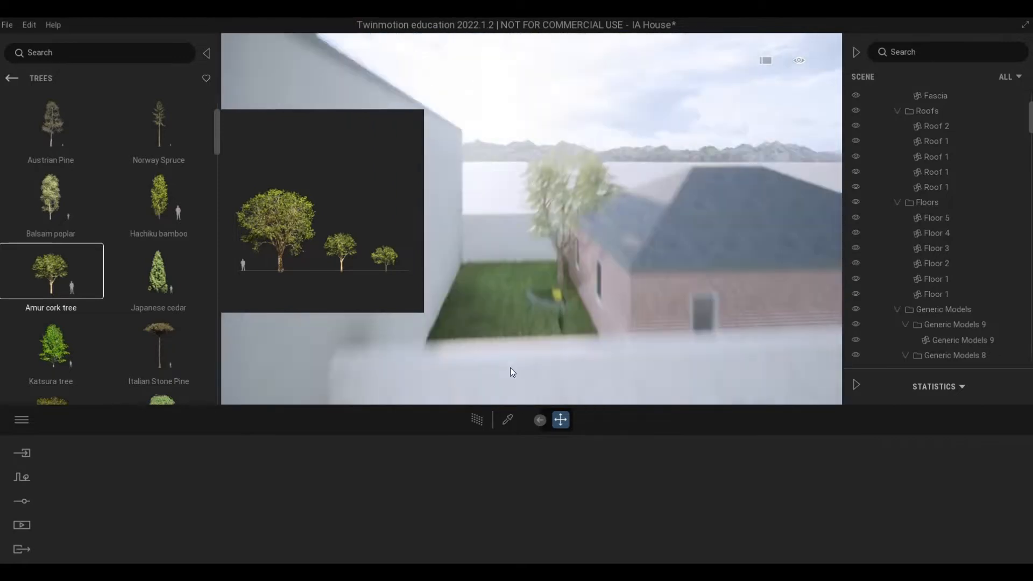
key("w")
left_click_drag(510, 367, 780, 369)
key("s")
key("s")
key("s")
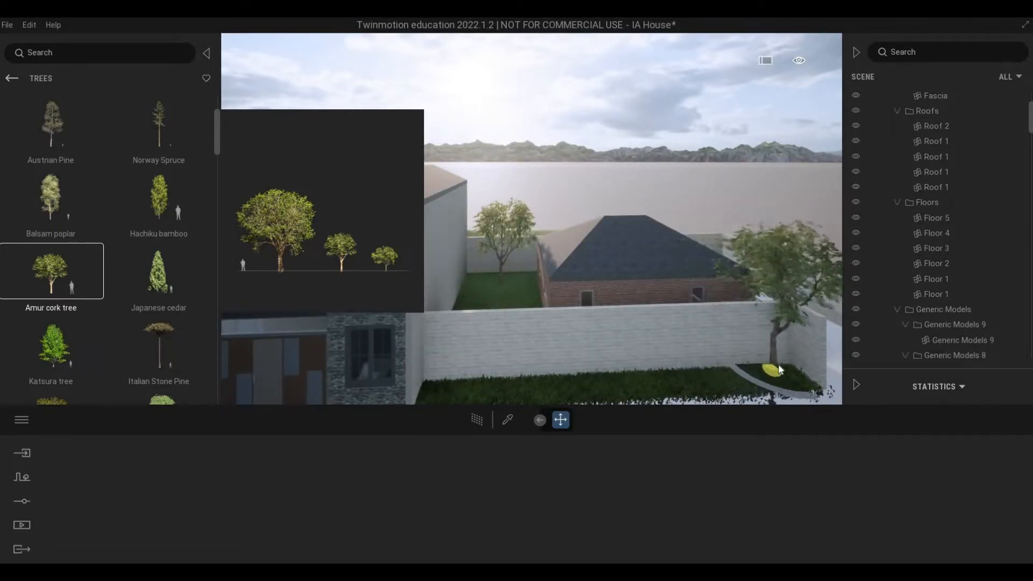
Step: Place a single Norway Spruce on the lawn between the house and the brick building, undoing any extra placement
left_click_drag(529, 321, 494, 309)
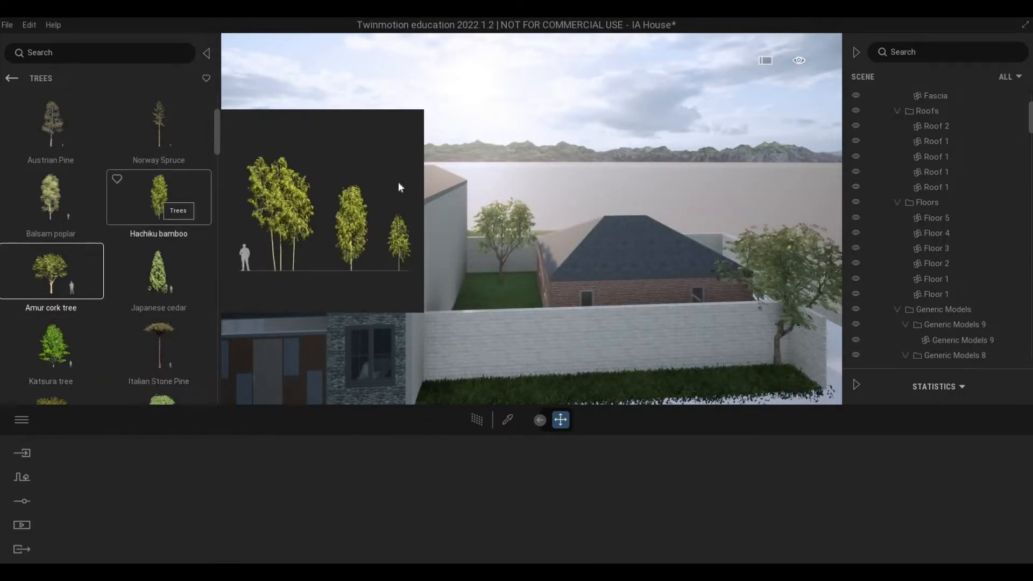
left_click(500, 294)
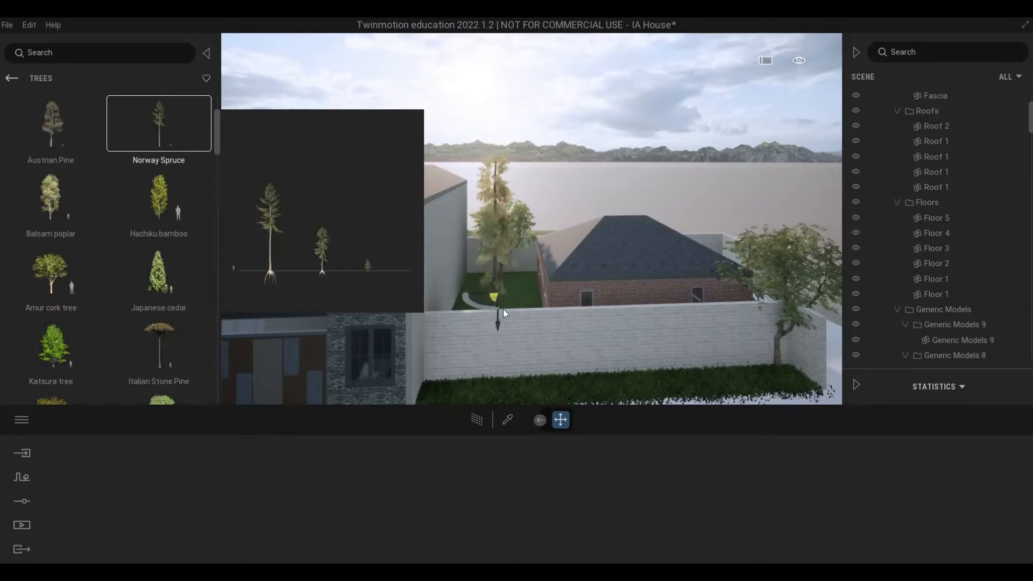
scroll(508, 366, "up", 3)
left_click(508, 366)
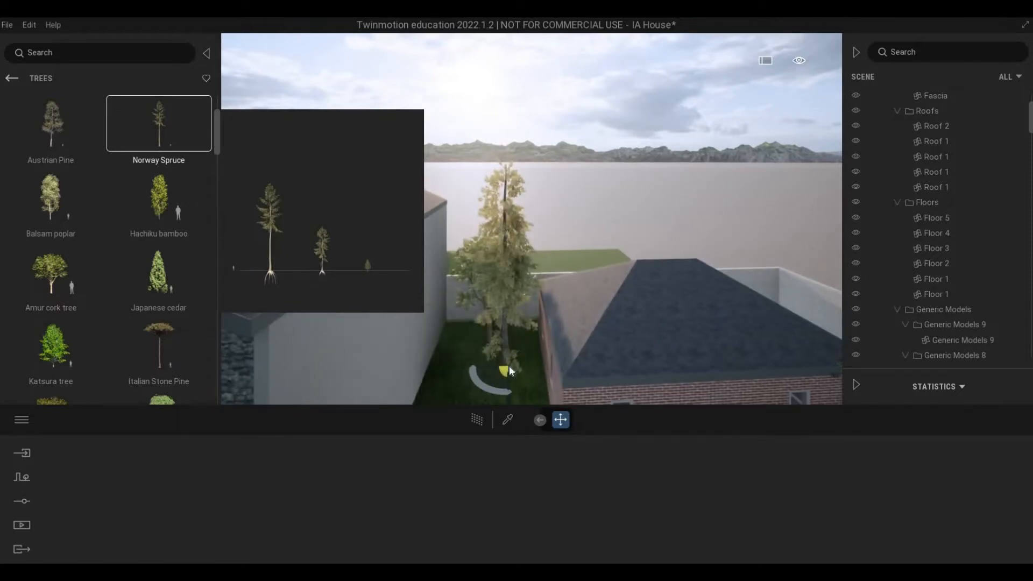
left_click(470, 352)
key("ctrl+z")
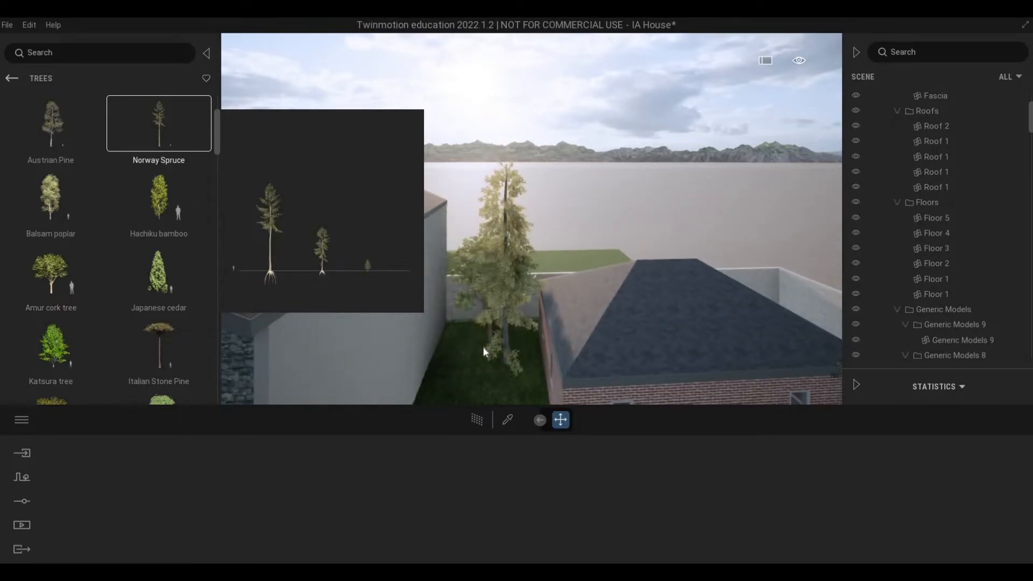
Step: Move the Amur cork tree between the house and brick building away from the spruce, closer to the house and white wall
left_click(488, 348)
scroll(504, 323, "down", 3)
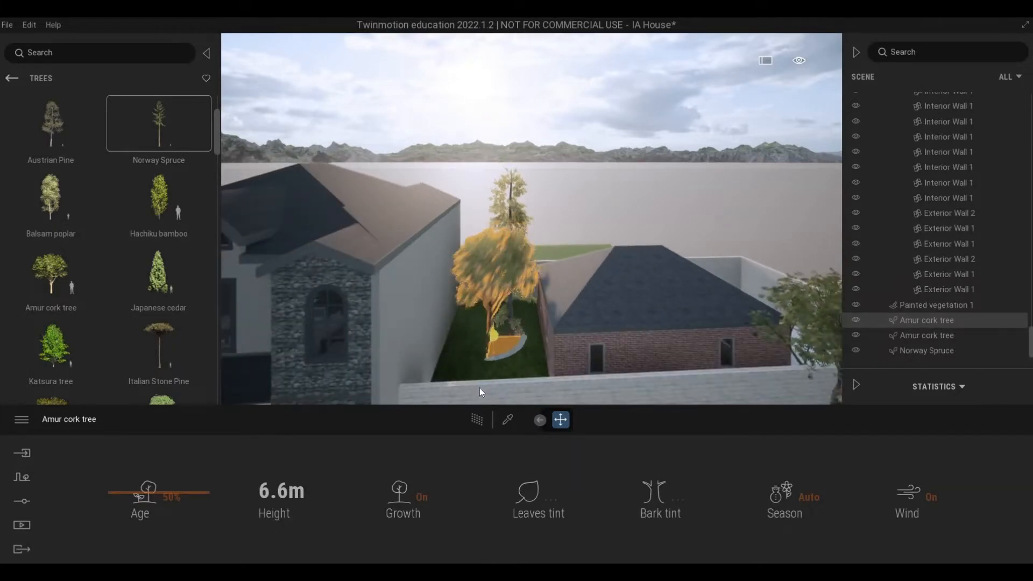
left_click_drag(501, 346, 479, 388)
key("Escape")
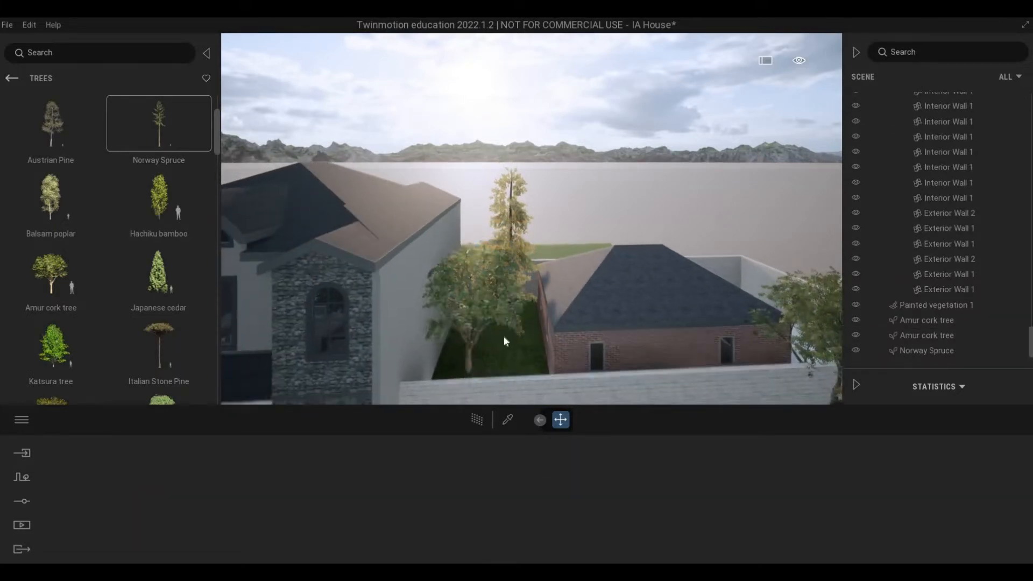
Step: Duplicate the Norway Spruce on the lawn, placing the copy beside the original on the side towards the house wall
middle_click_drag(504, 337, 504, 355)
right_click_drag(504, 355, 462, 349)
scroll(504, 355, "up", 3)
middle_click_drag(463, 348, 469, 331)
left_click(494, 357)
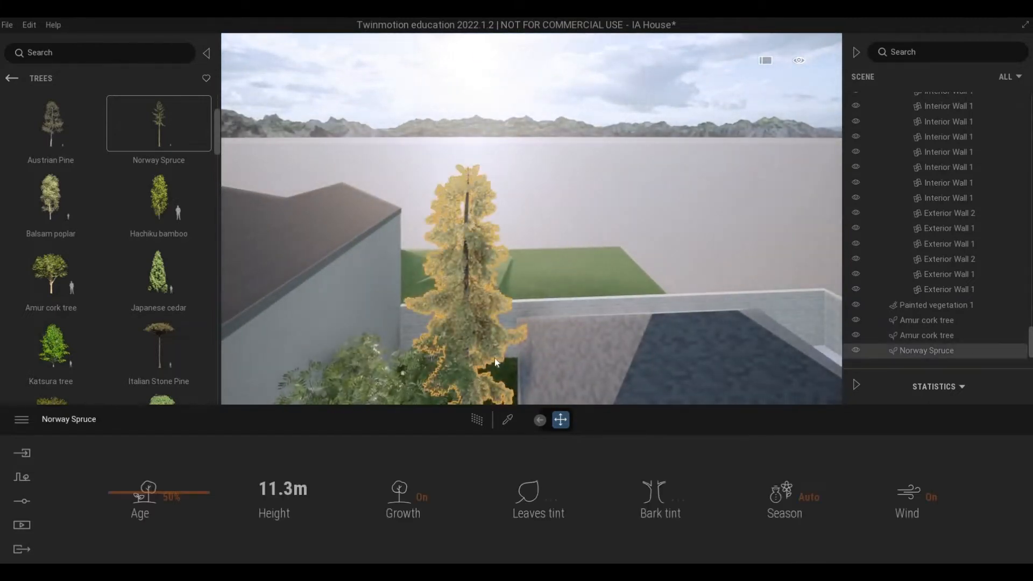
scroll(499, 340, "down", 3)
right_click_drag(500, 341, 511, 305)
middle_click_drag(511, 304, 524, 286)
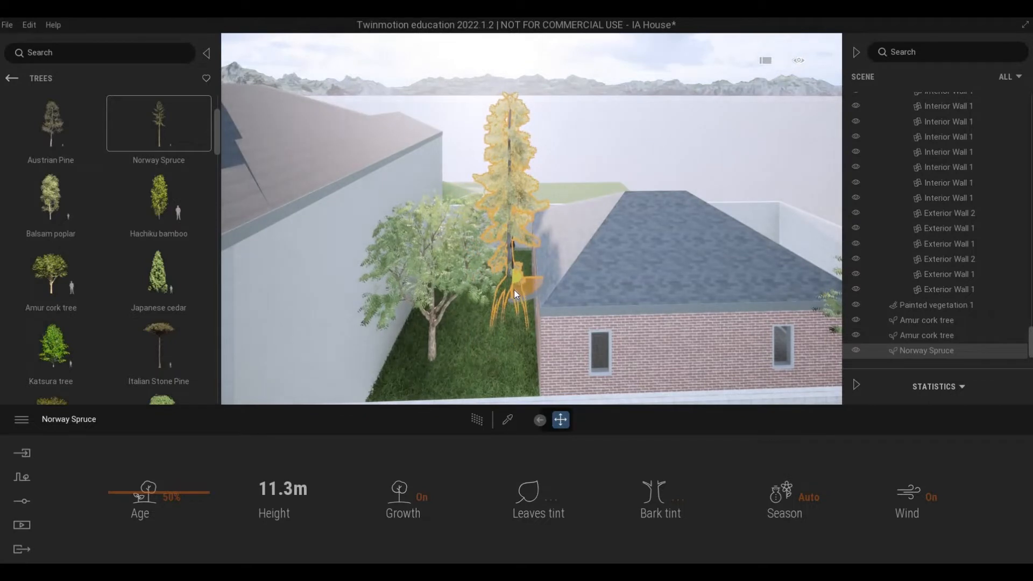
left_click_drag(522, 279, 478, 282, "shift")
left_click(482, 359)
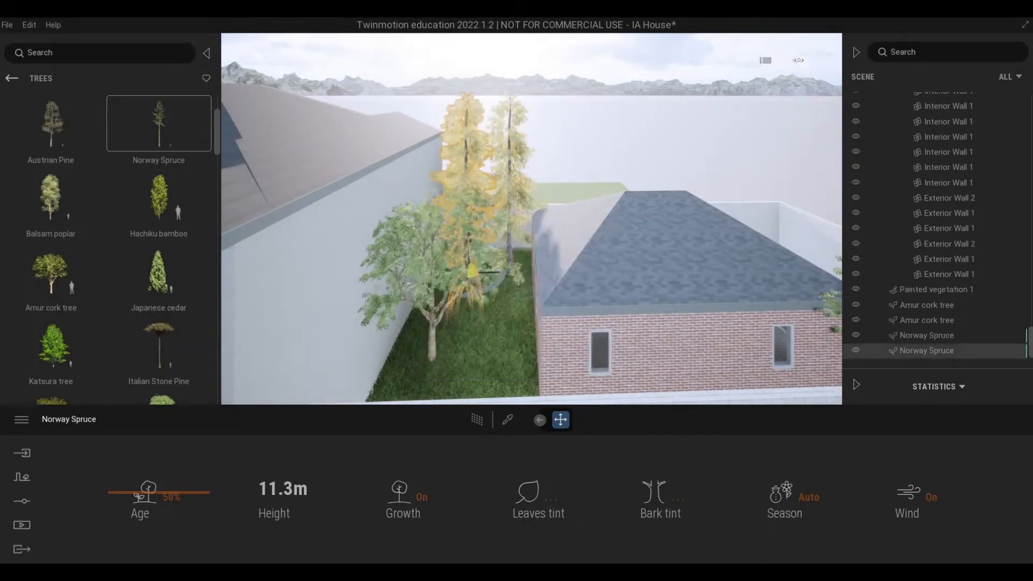
Step: Move the Amur cork tree between the house and brick building forward, closer to the white boundary wall
scroll(475, 331, "up", 3)
scroll(475, 331, "down", 4)
scroll(489, 247, "up", 5)
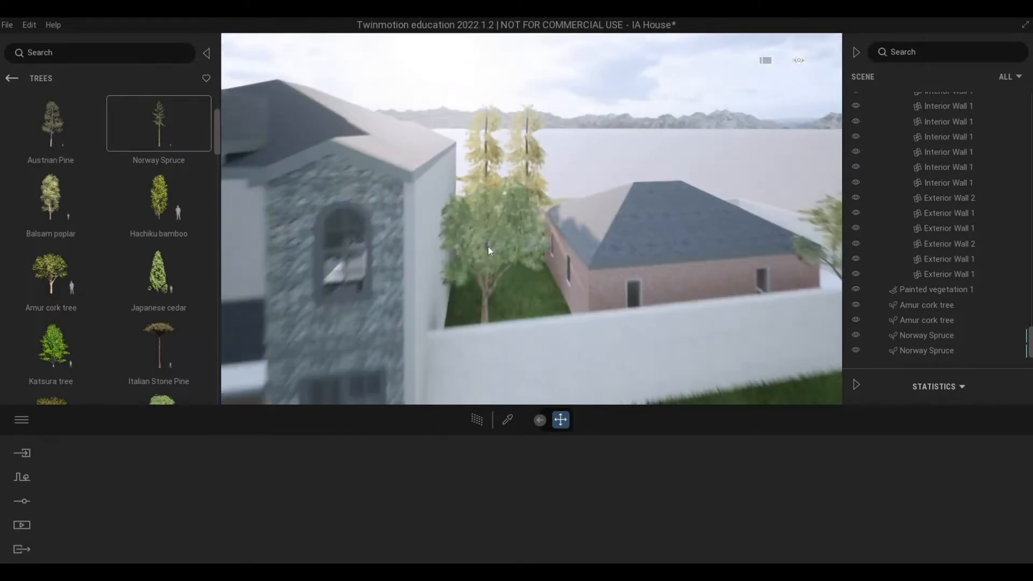
right_click_drag(488, 247, 519, 215)
left_click(520, 232)
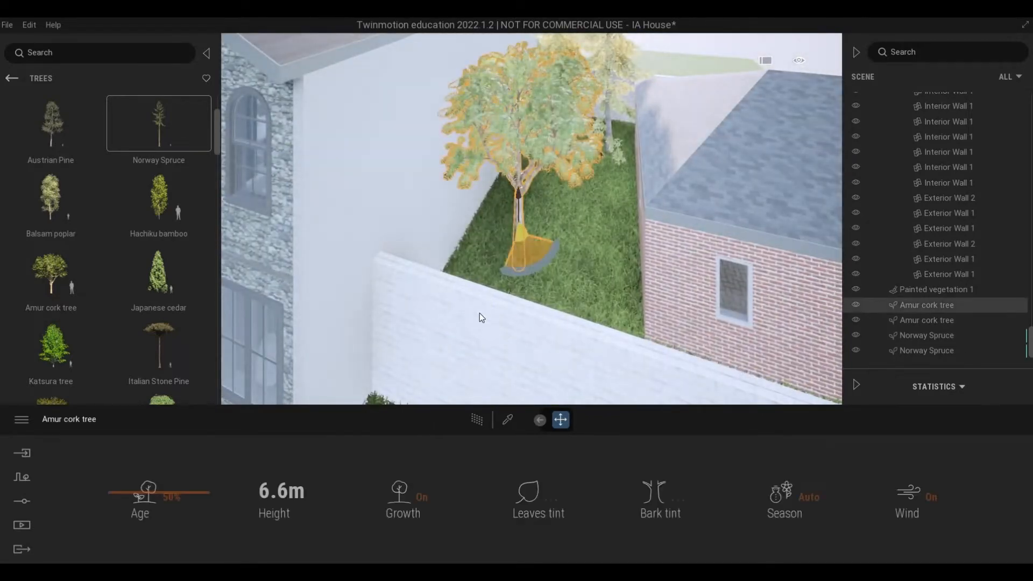
left_click_drag(480, 313, 512, 325)
scroll(508, 268, "down", 2)
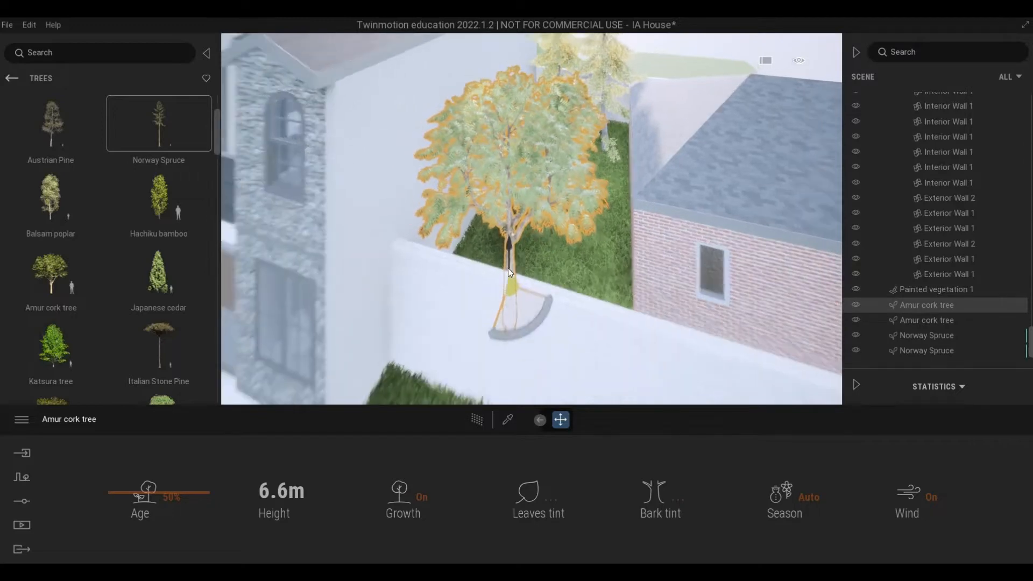
scroll(509, 280, "down", 3)
right_click_drag(514, 316, 43, 344)
key("Escape")
Step: Place a Katsura tree on the ground behind the brick building
key("s")
key("w")
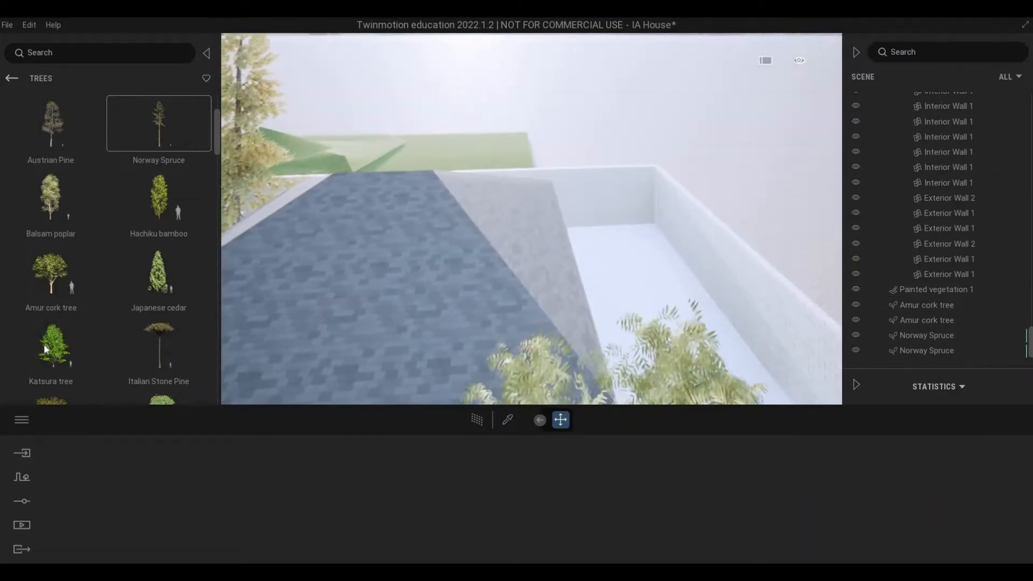
mouse_move(59, 349)
left_click_drag(613, 271, 460, 296)
key("w")
right_click_drag(460, 295, 716, 207)
Step: Replace the herringbone paving material on the surrounding ground with the natural ground material Grass 1
key("s")
key("s")
key("s")
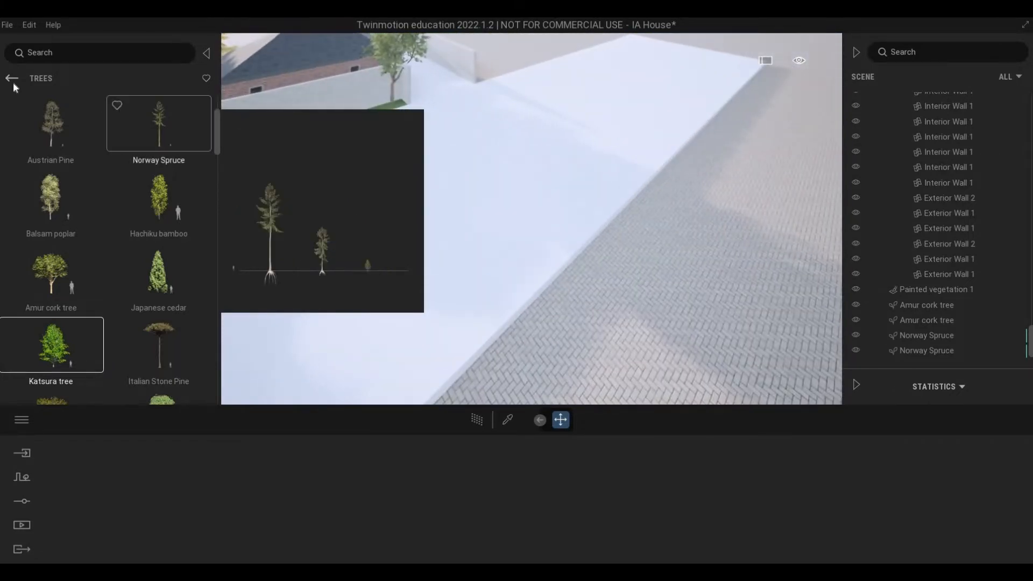
left_click(12, 78)
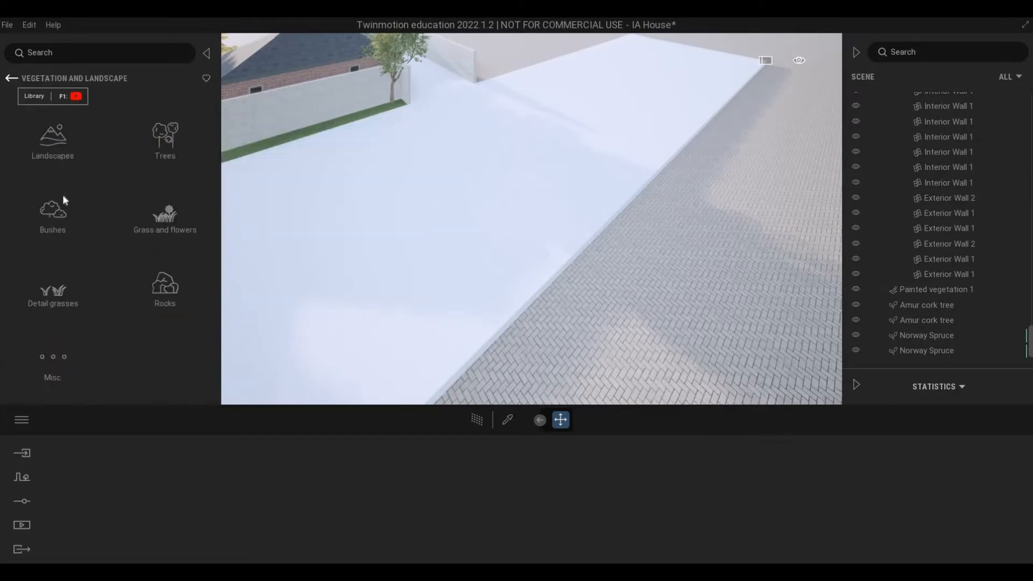
left_click(52, 137)
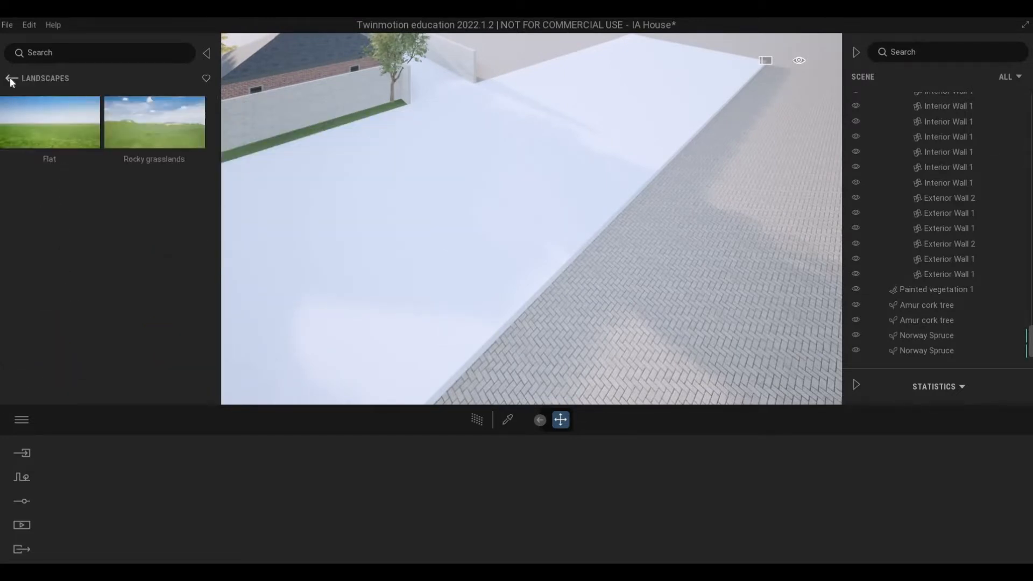
left_click(10, 79)
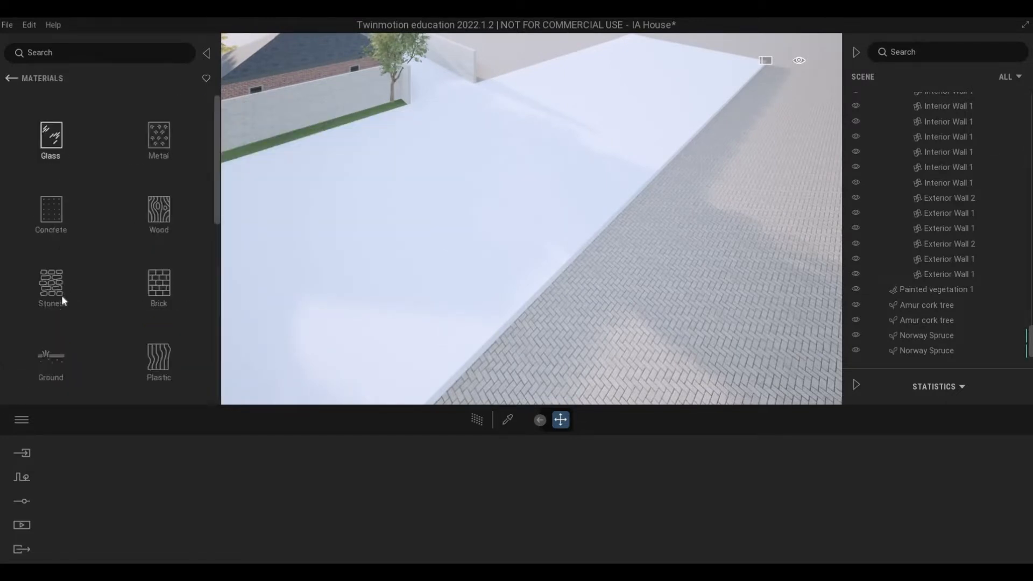
scroll(45, 287, "down", 2)
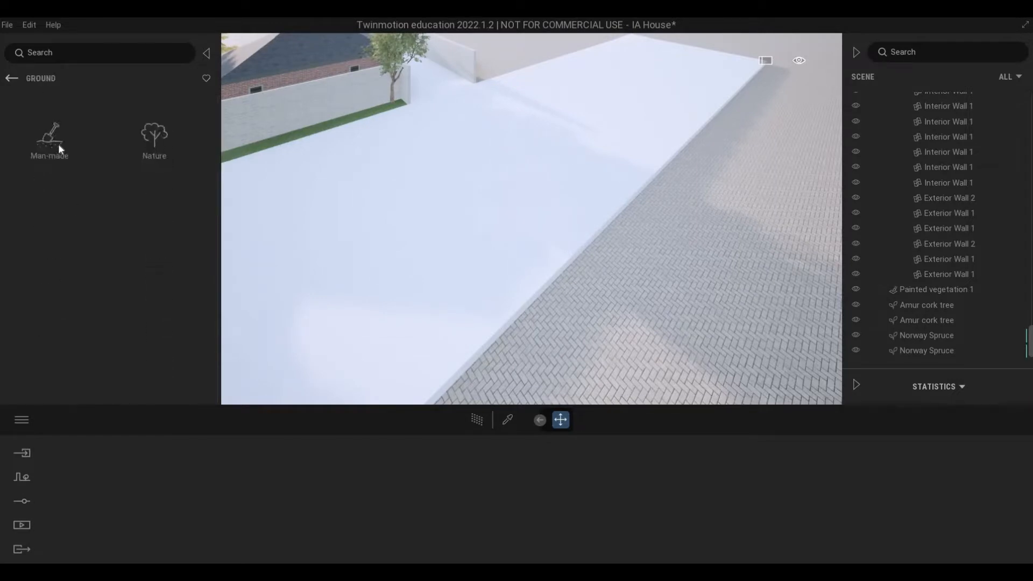
left_click(158, 141)
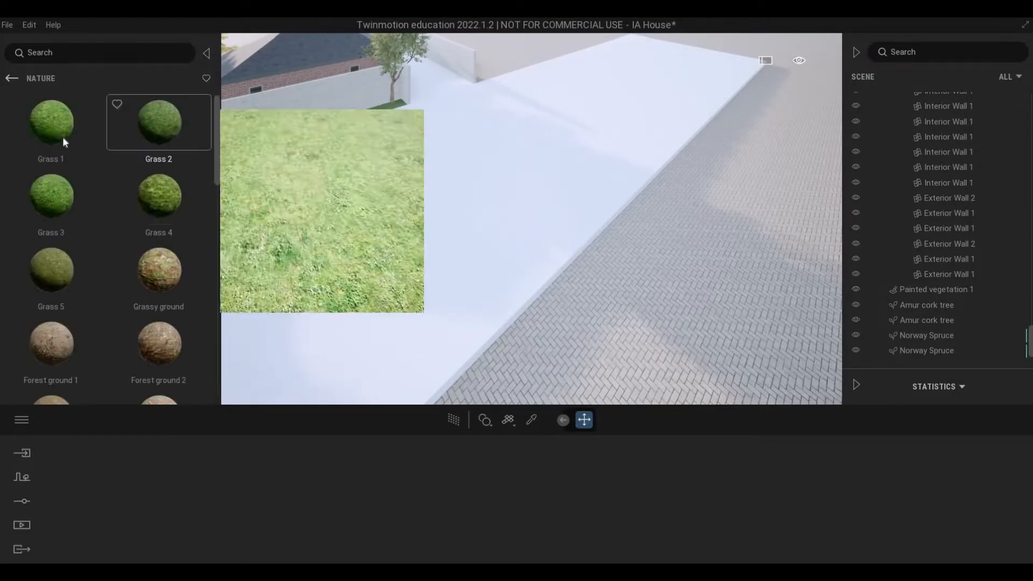
left_click_drag(666, 300, 665, 300)
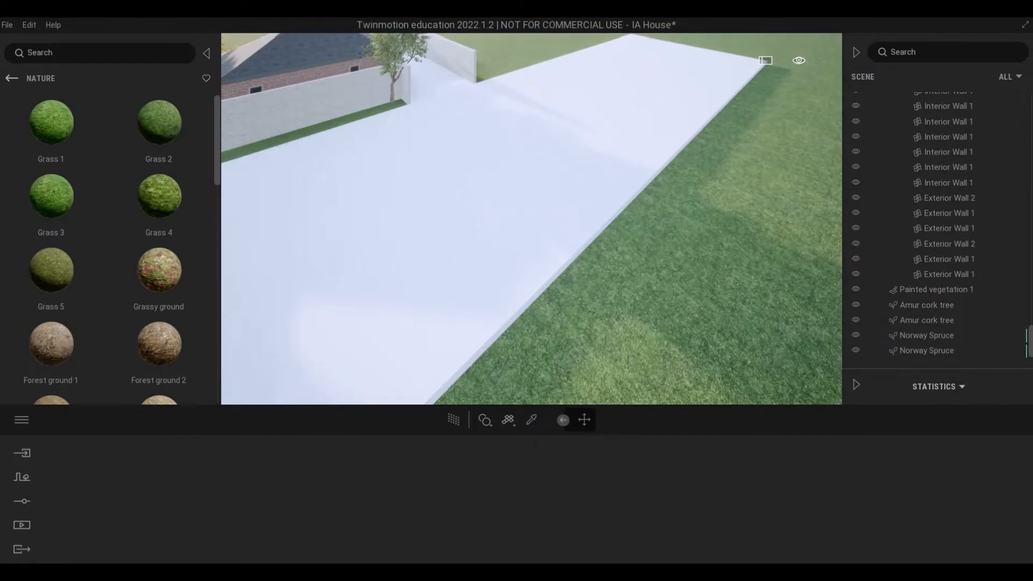
Step: Return to the Trees collection of the vegetation library for planting the grassy slope beside the house
right_click_drag(559, 207, 523, 198)
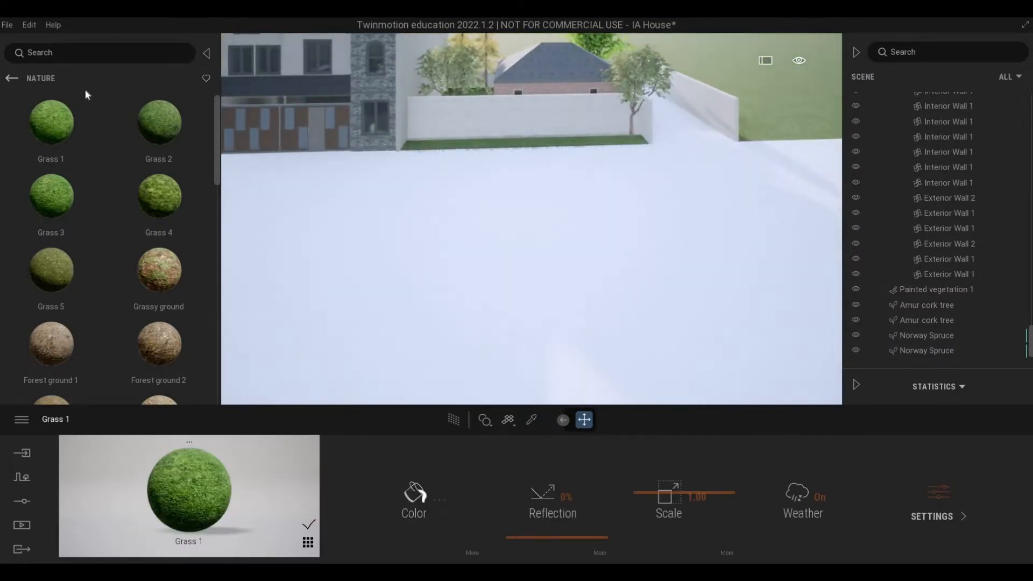
left_click(11, 78)
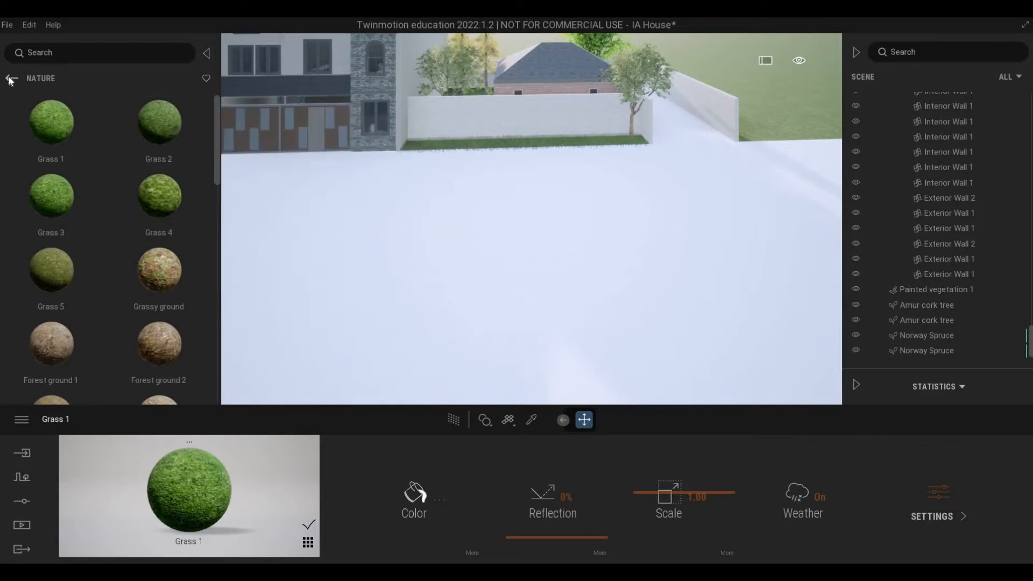
left_click(12, 78)
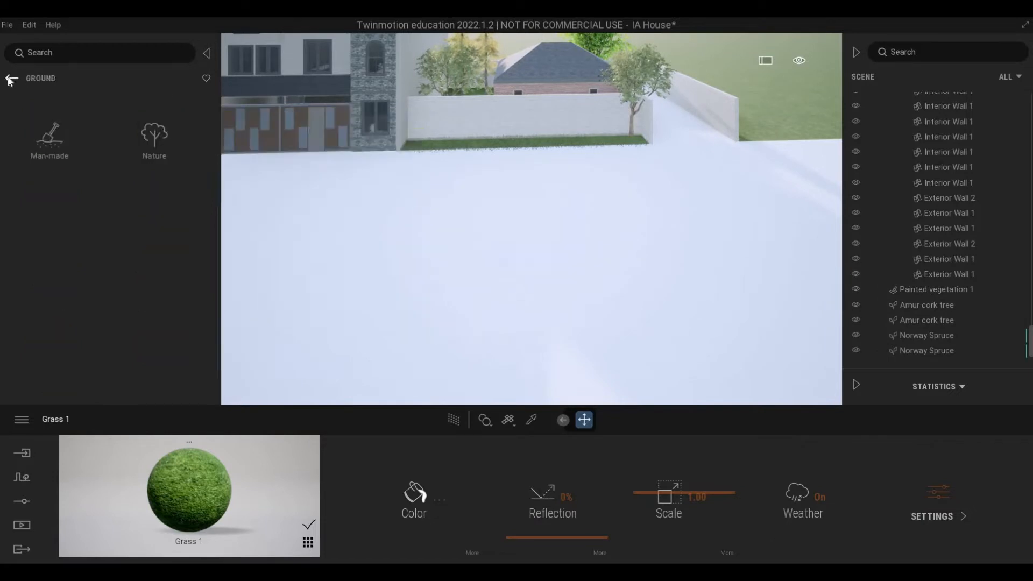
left_click(171, 156)
left_click(166, 157)
key("w")
right_click_drag(581, 238, 269, 237)
key("a")
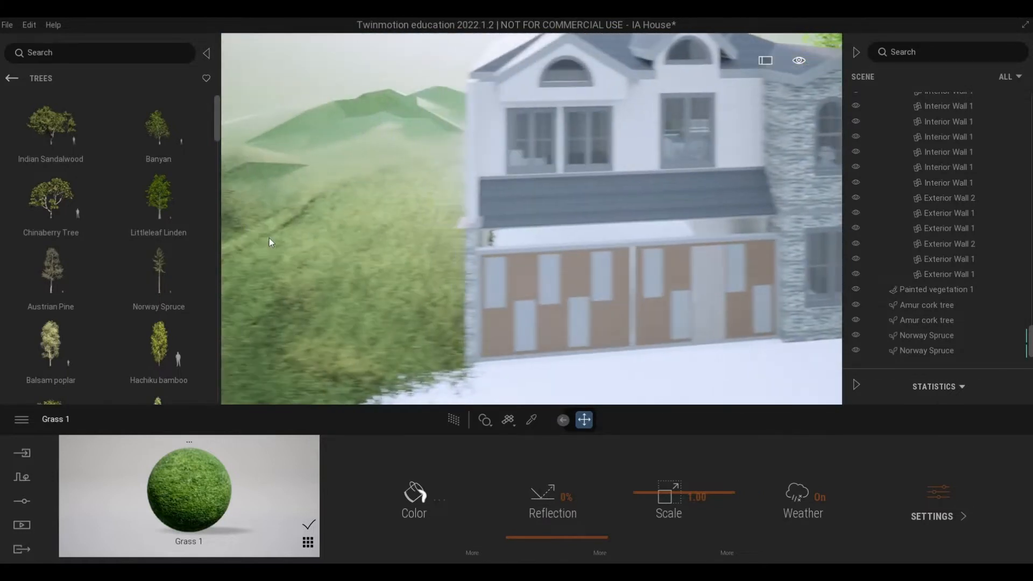
scroll(94, 251, "down", 3)
mouse_move(63, 208)
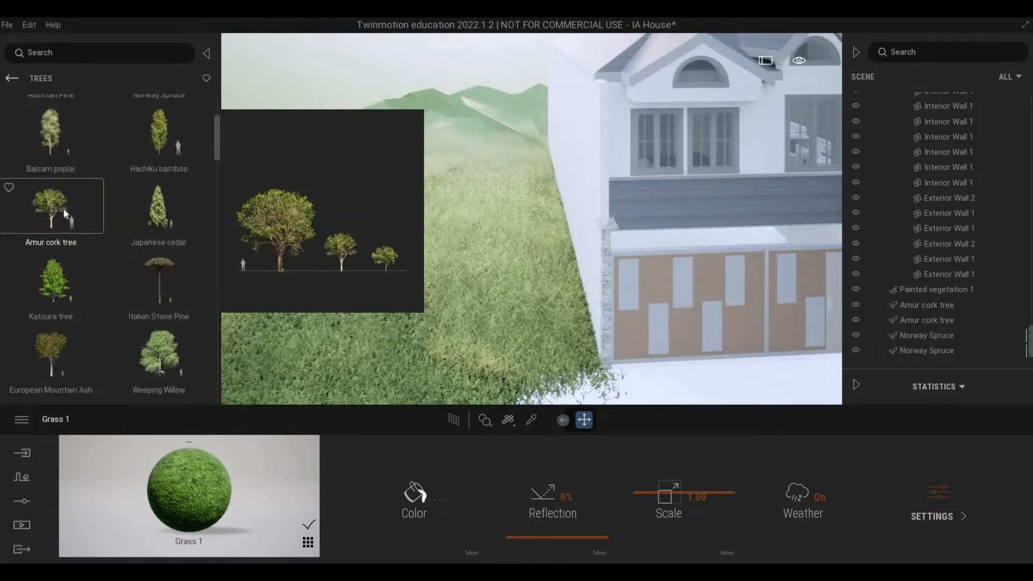
left_click(490, 276)
key("a")
key("s")
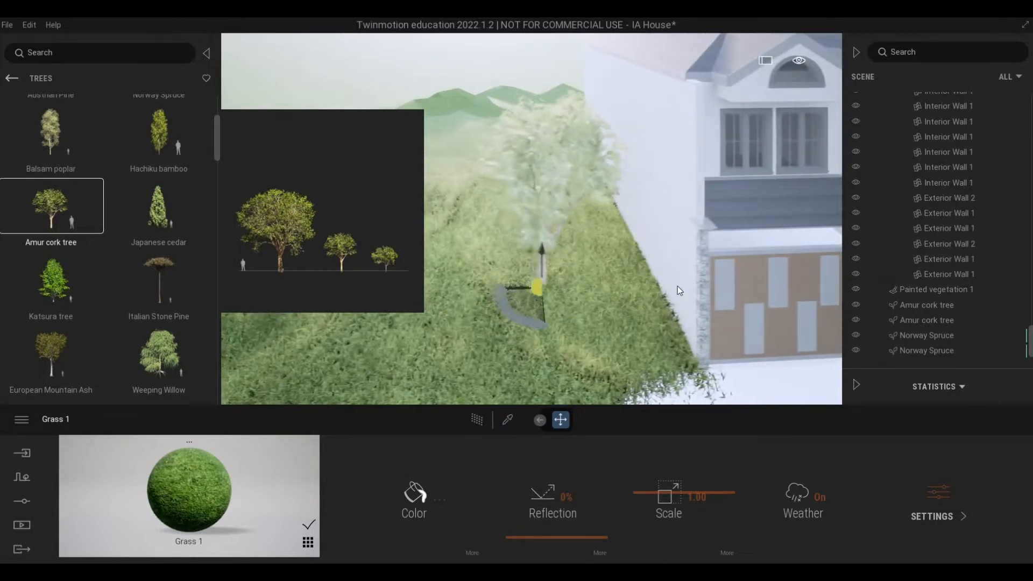
key("d")
left_click(808, 252)
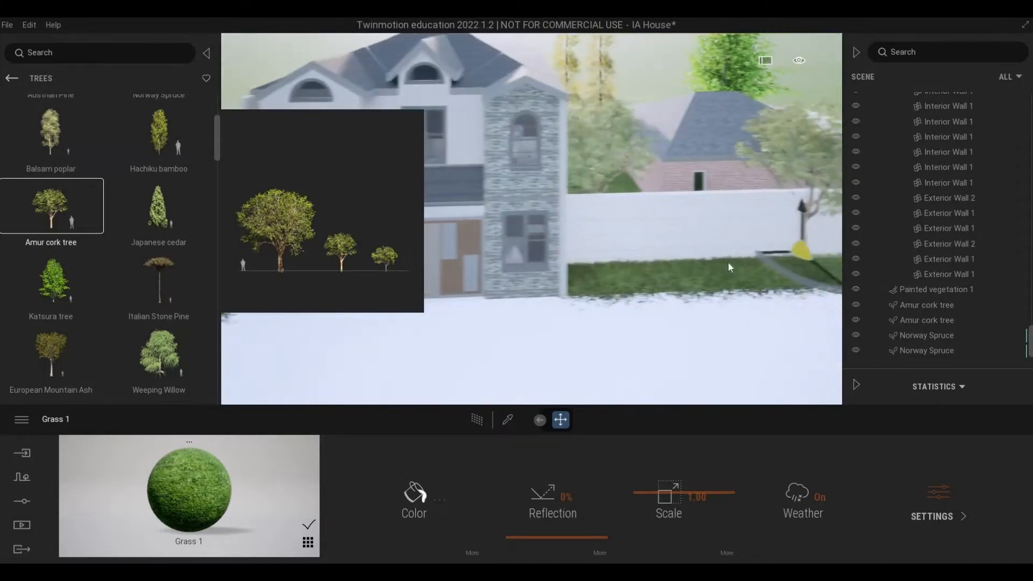
key("d")
key("a")
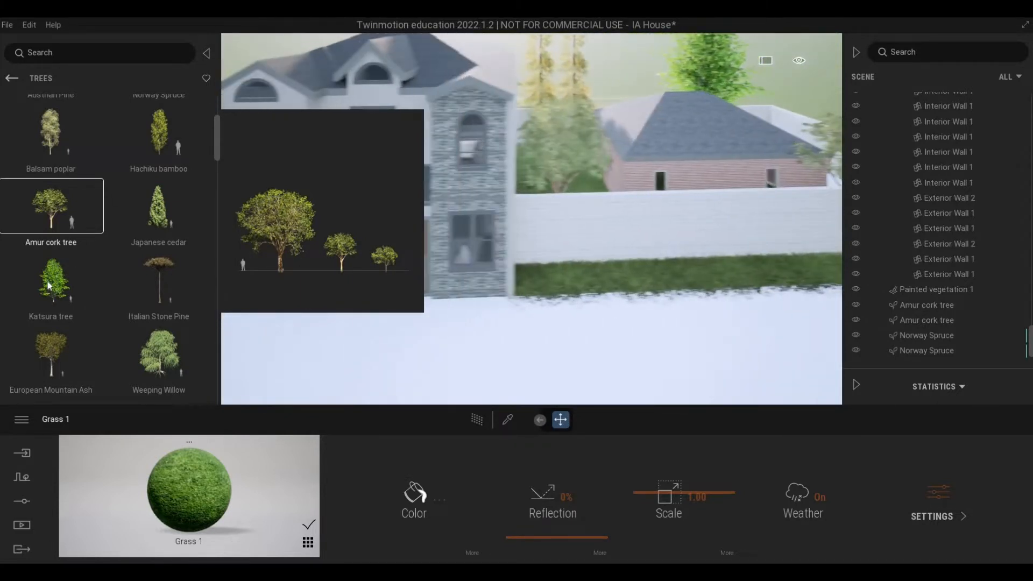
Step: Place one Ginkgo tree on the grassy slope beside the house, near its front corner
scroll(80, 274, "down", 3)
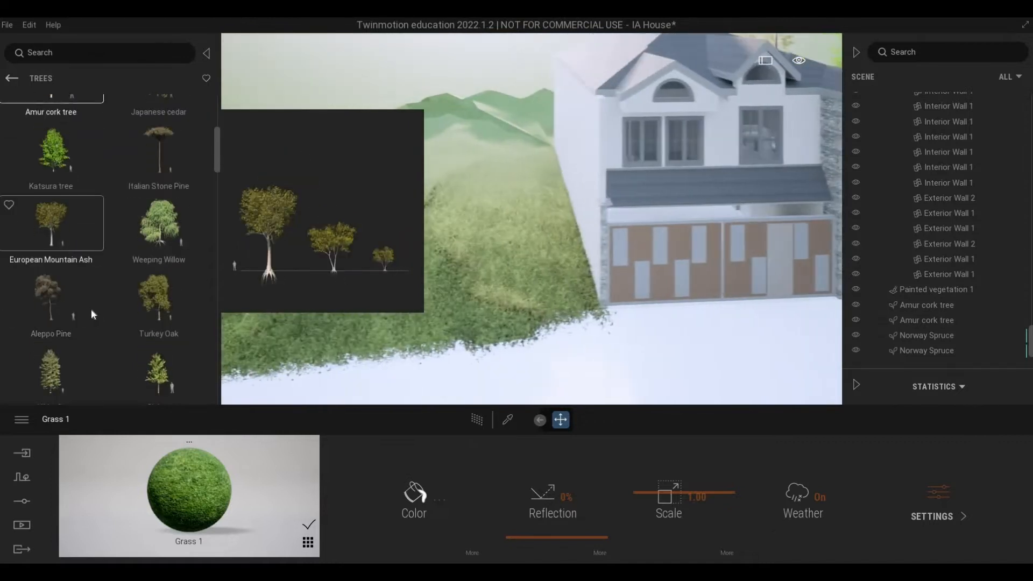
scroll(145, 308, "down", 1)
left_click_drag(145, 308, 501, 289)
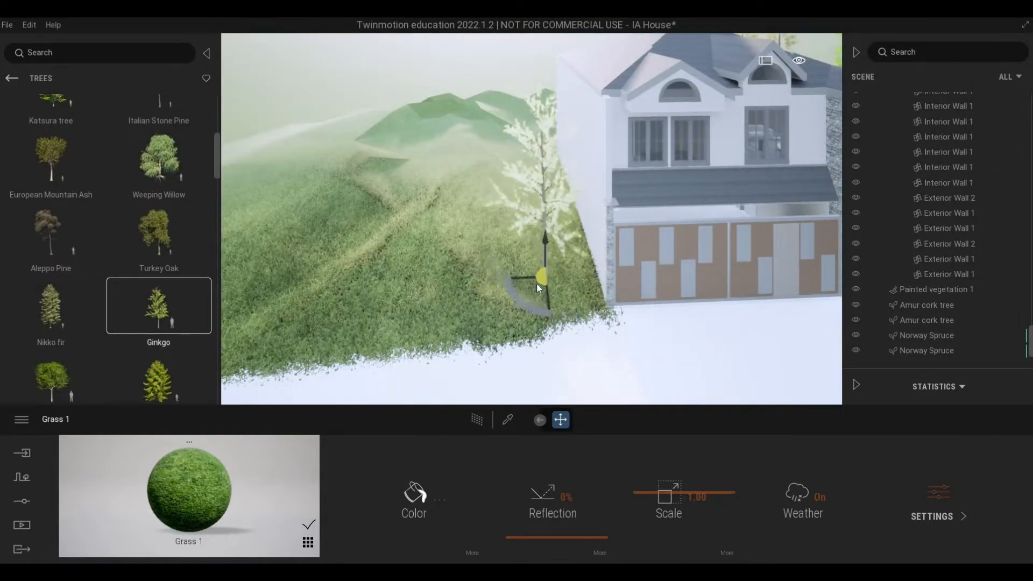
left_click(537, 283)
key("w")
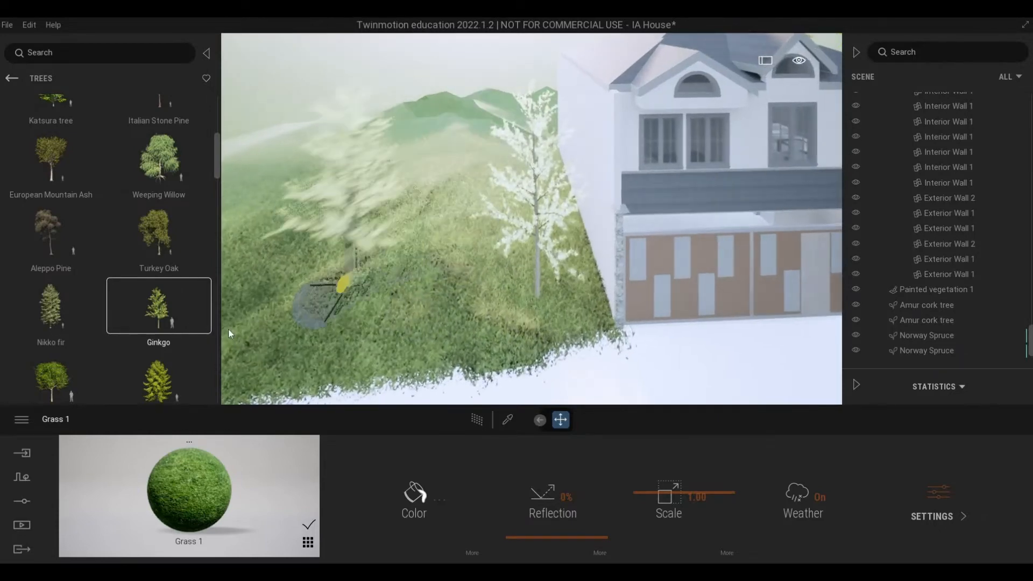
key("a")
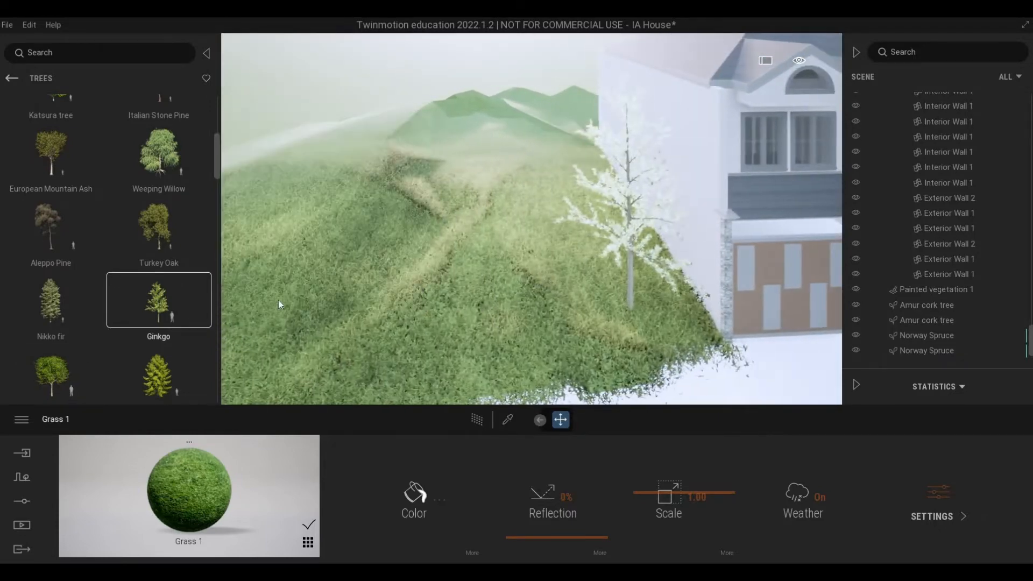
Step: Place a Japanese walnut tree on the slope behind the Ginkgo, alongside the house's side wall
key("a")
left_click(52, 371)
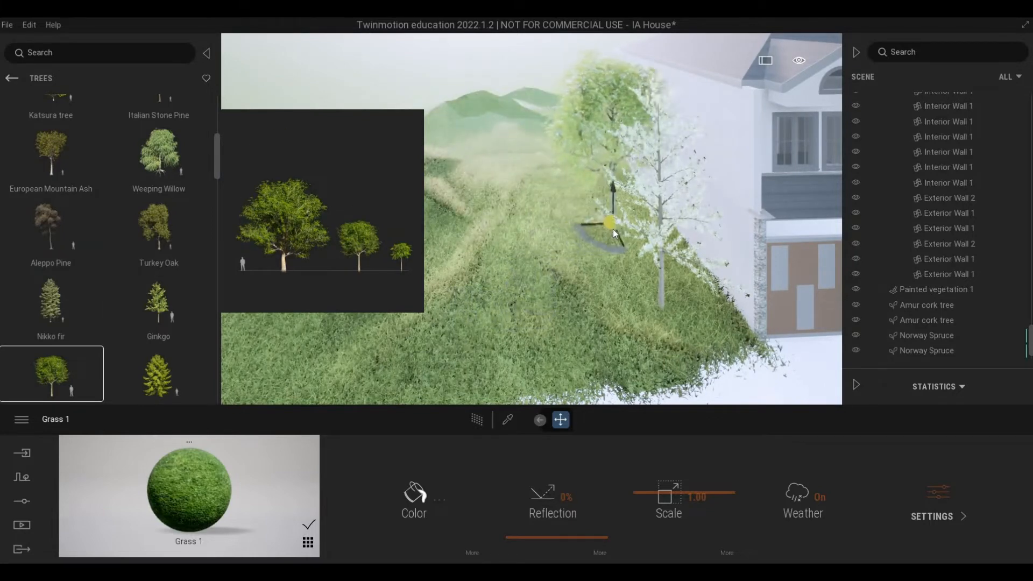
left_click(613, 230)
key("a")
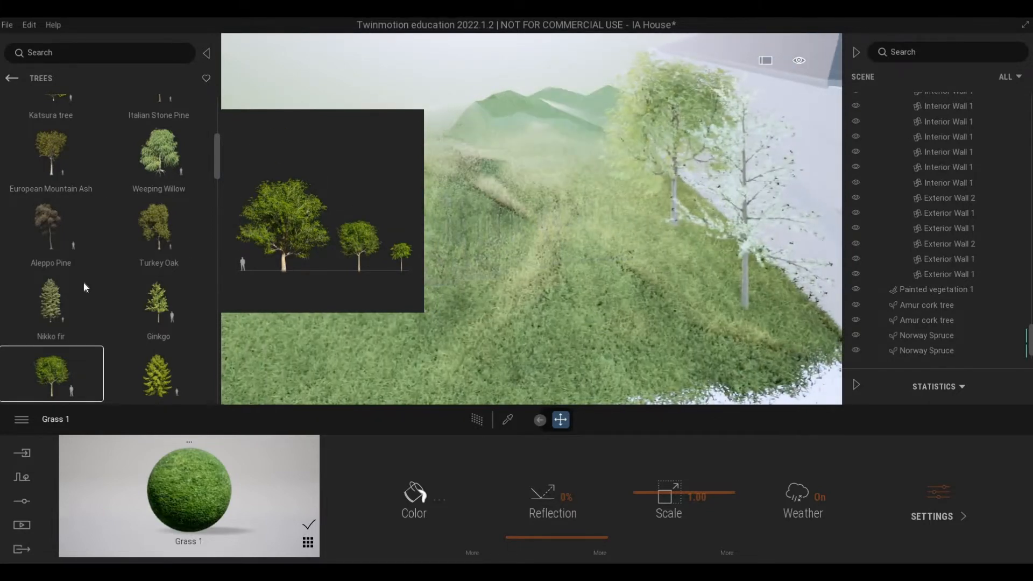
Step: Place two Vine maple trees next to each other on the grass, farther from the house than the Ginkgo
scroll(83, 282, "down", 3)
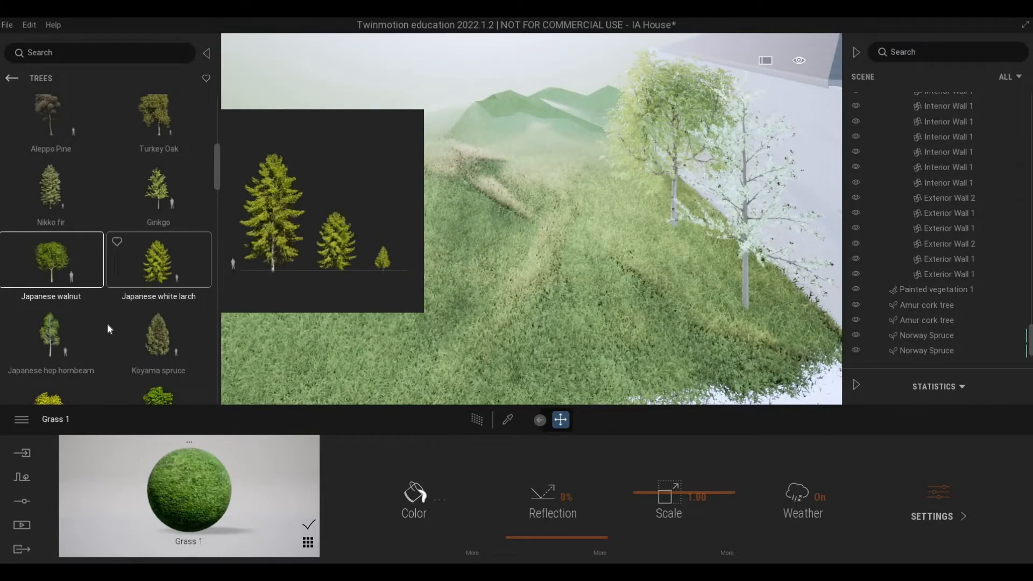
scroll(116, 286, "down", 2)
left_click(85, 277)
key("s")
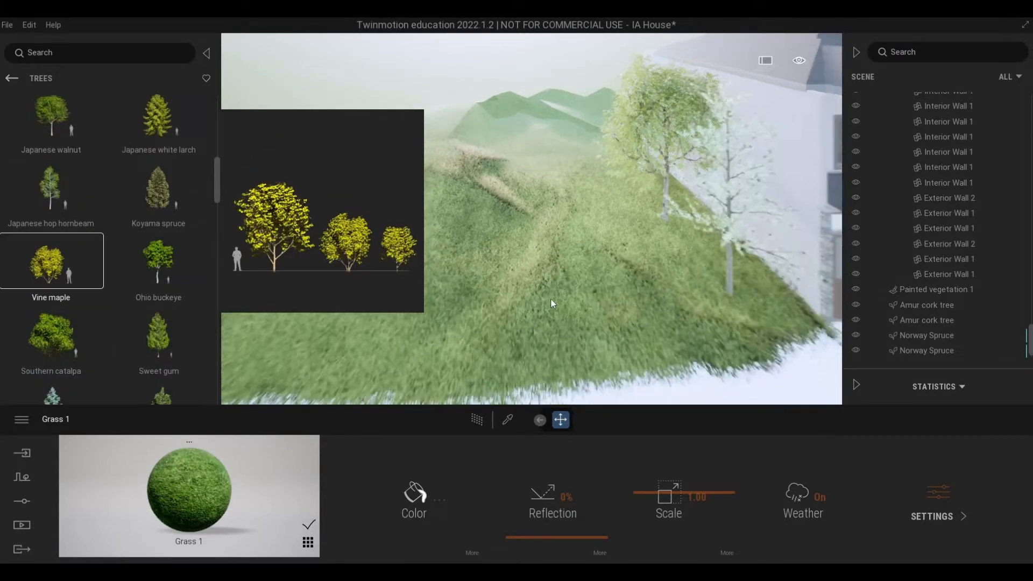
key("d")
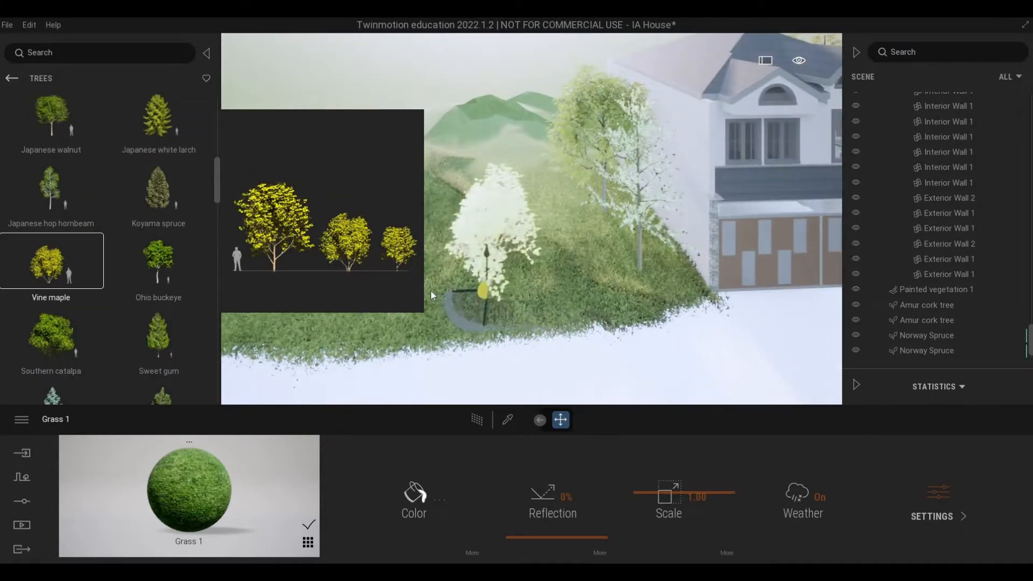
key("a")
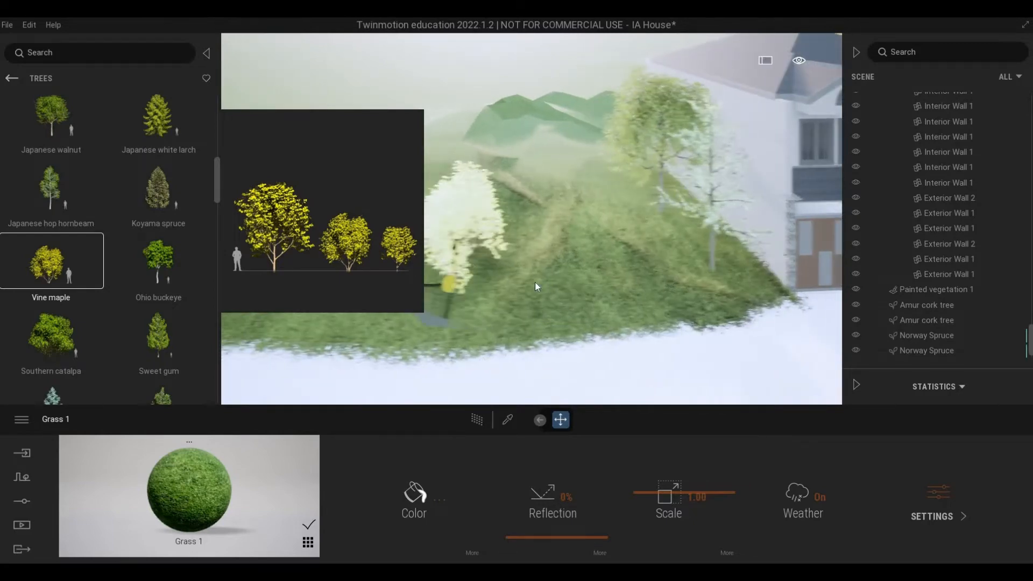
left_click(636, 276)
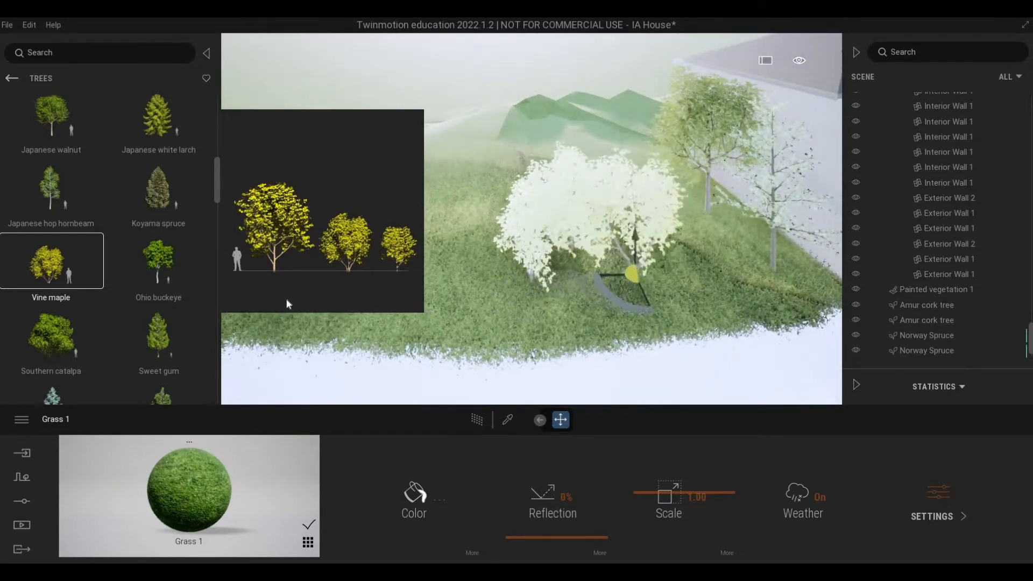
Step: Place a Southern catalpa tree on the slope behind the two Vine maples, on the side away from the house
scroll(102, 301, "down", 2)
scroll(94, 304, "down", 2)
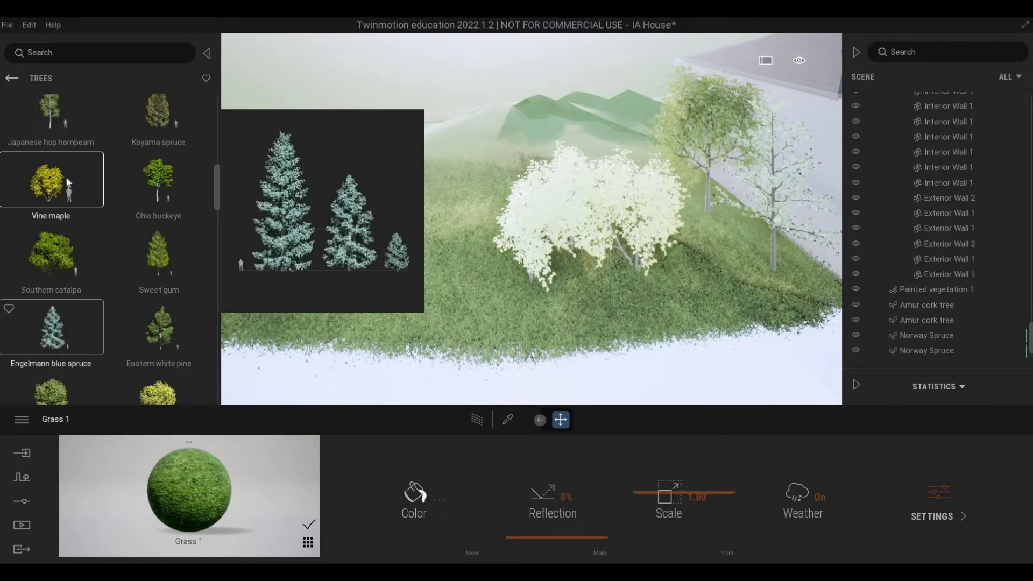
left_click(51, 156)
key("d")
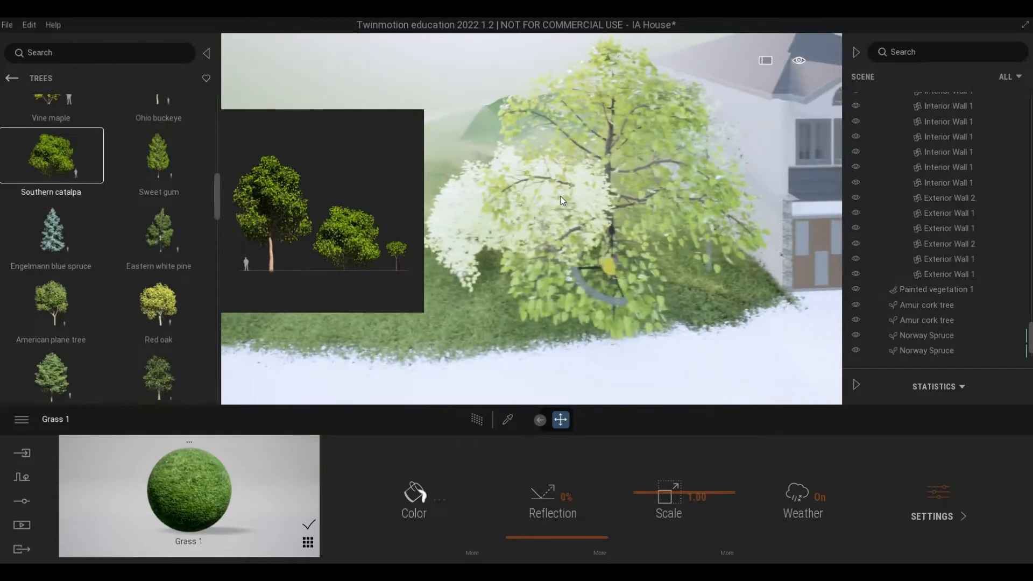
key("w")
key("a")
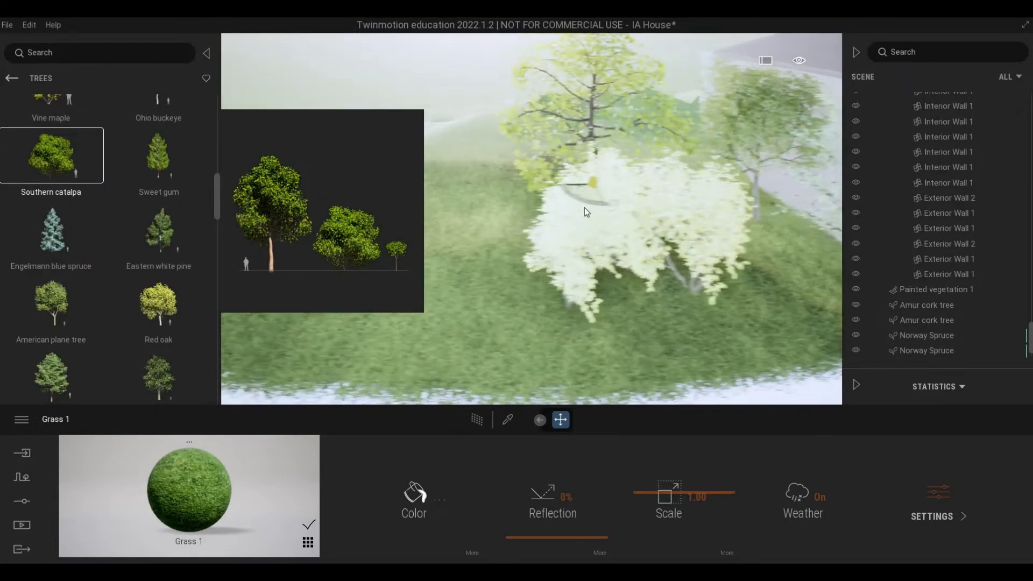
left_click(573, 212)
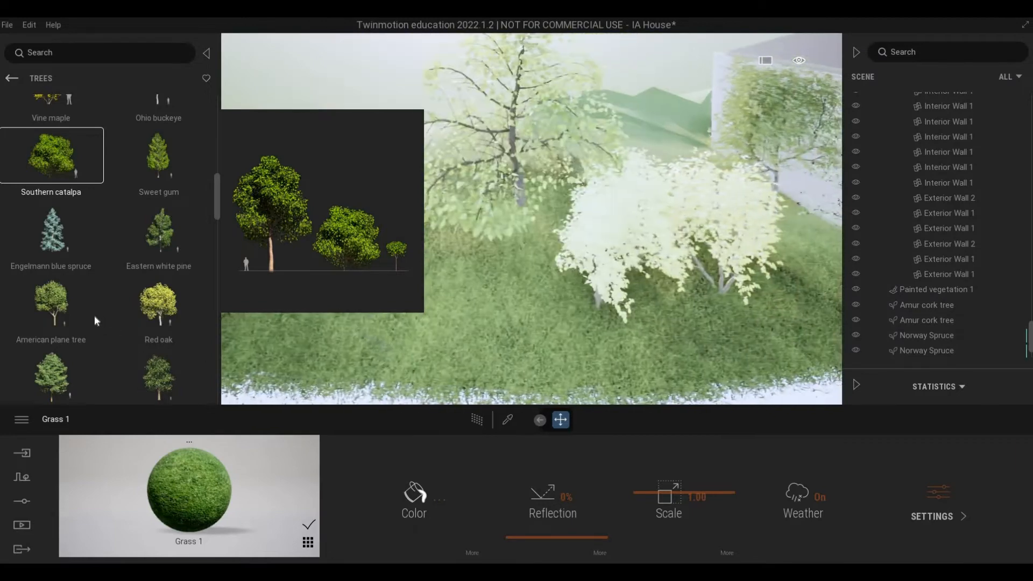
Step: Place a row of four Mugo Pine shrubs along the slope's front edge, two beside the Ginkgo and two before the Vine maples
scroll(95, 315, "down", 4)
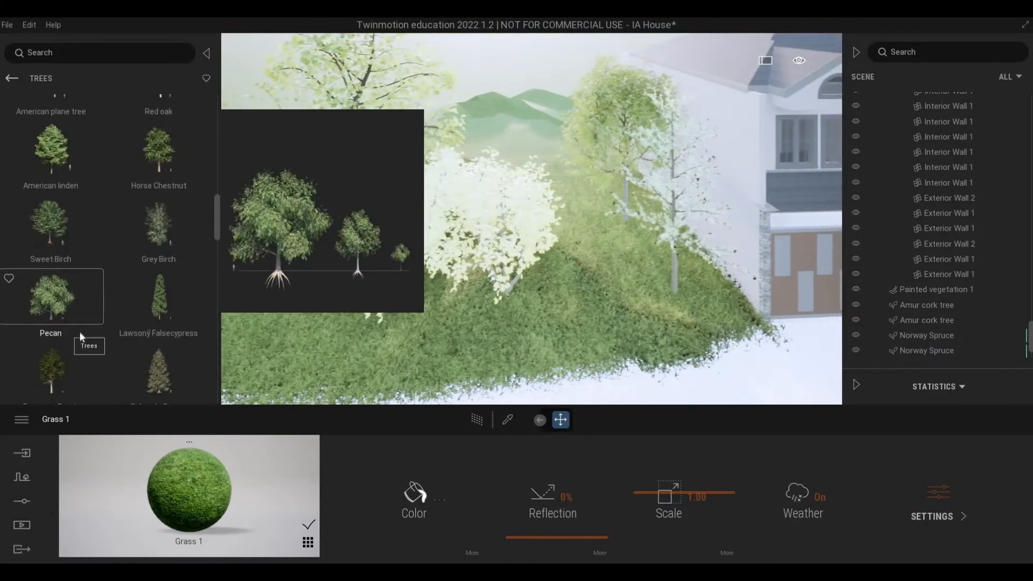
scroll(81, 333, "down", 4)
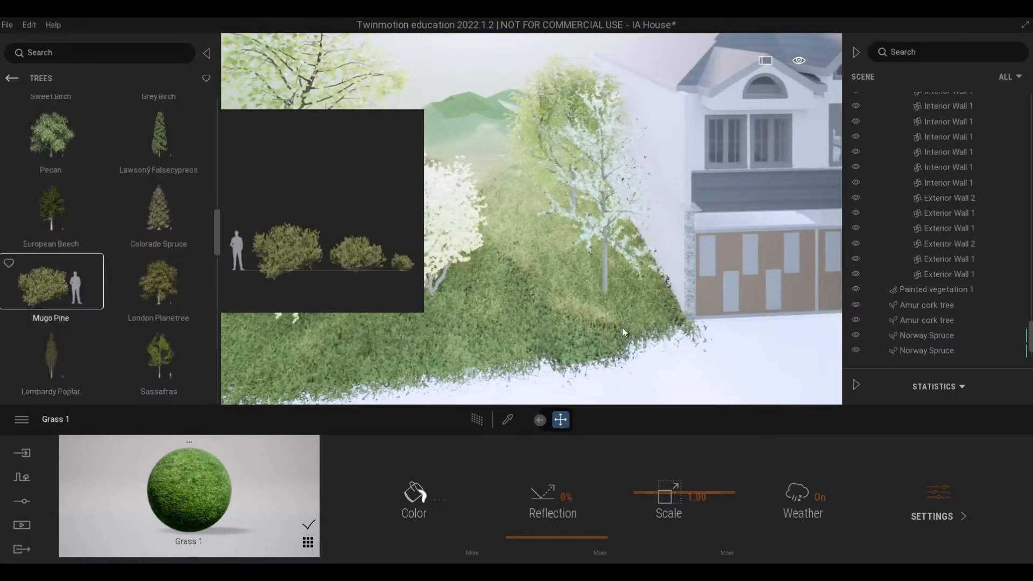
left_click(639, 315)
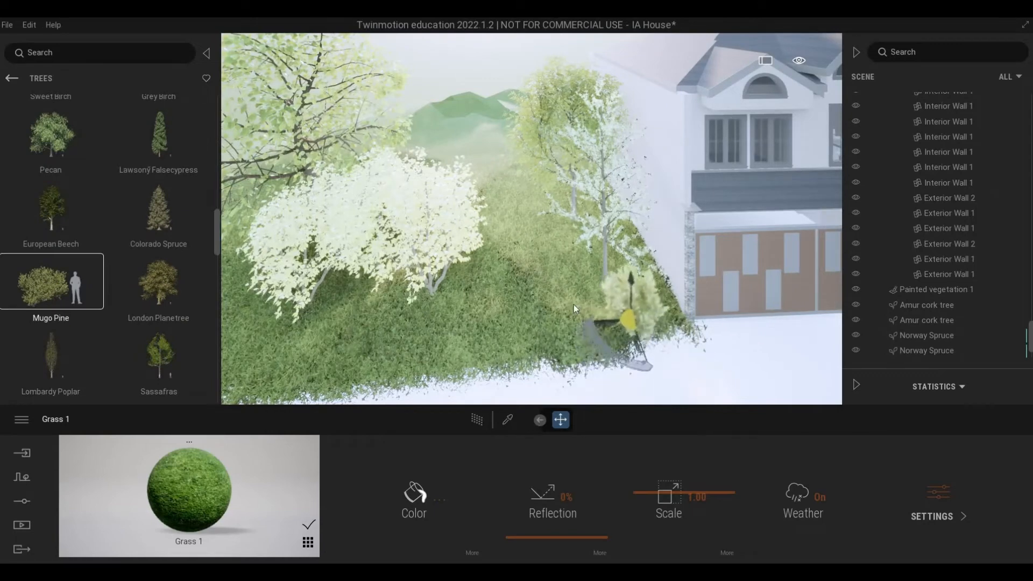
left_click(455, 323)
left_click(353, 335)
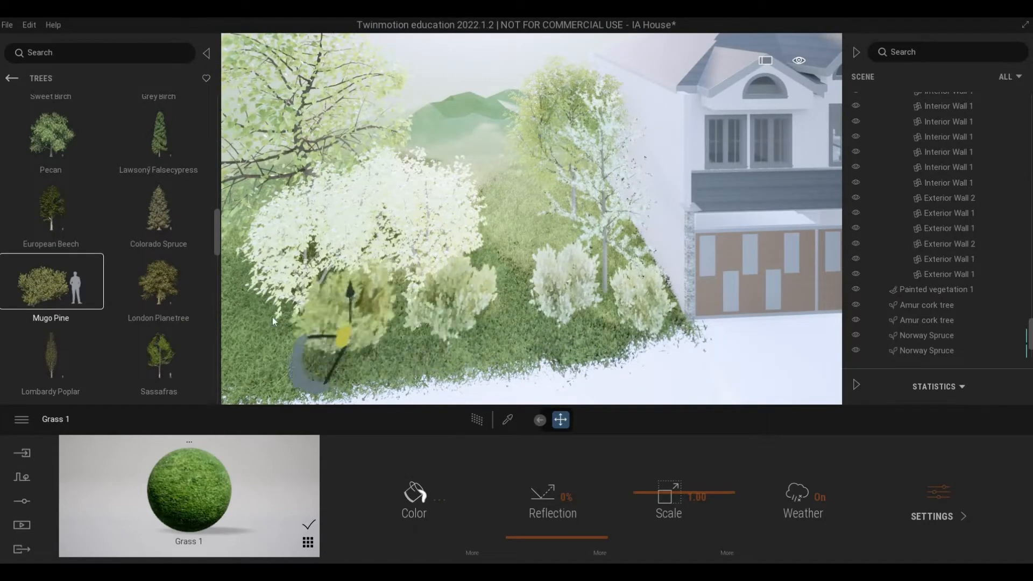
Step: Place an English Yew at the rear of the side slope and a Western Red Cedar behind the Southern catalpa
scroll(93, 316, "down", 3)
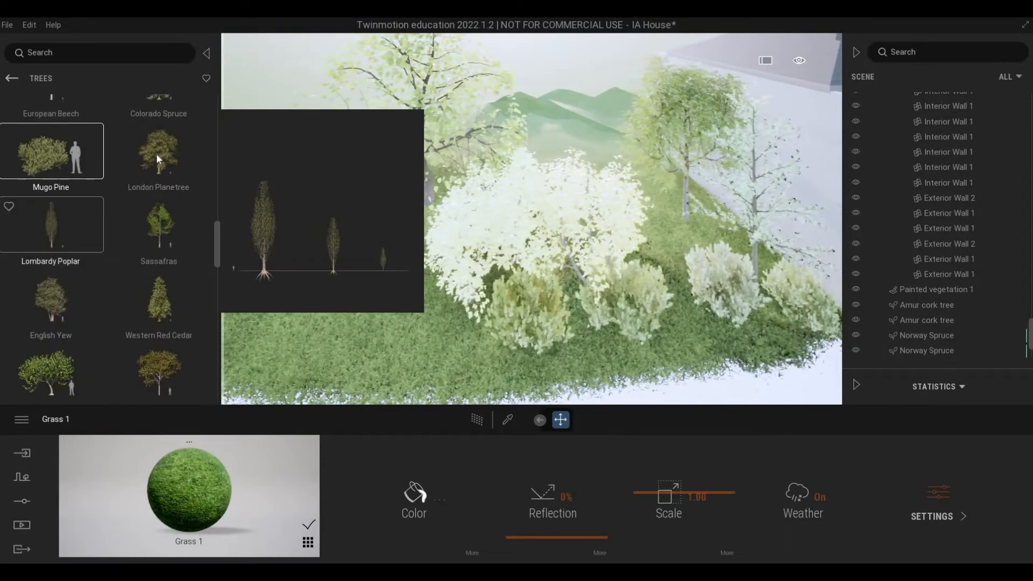
scroll(76, 293, "down", 1)
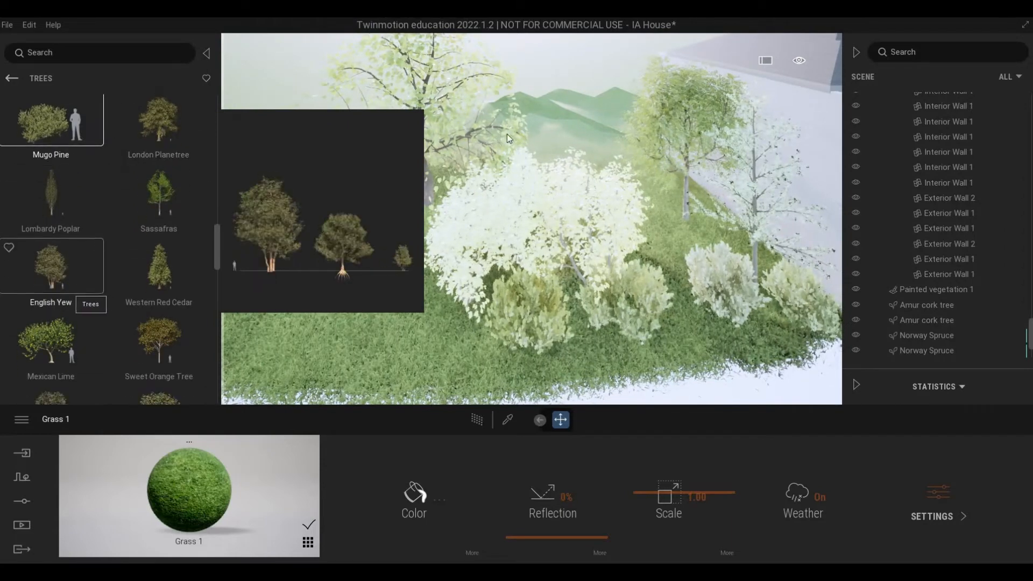
key("w")
left_click(643, 248)
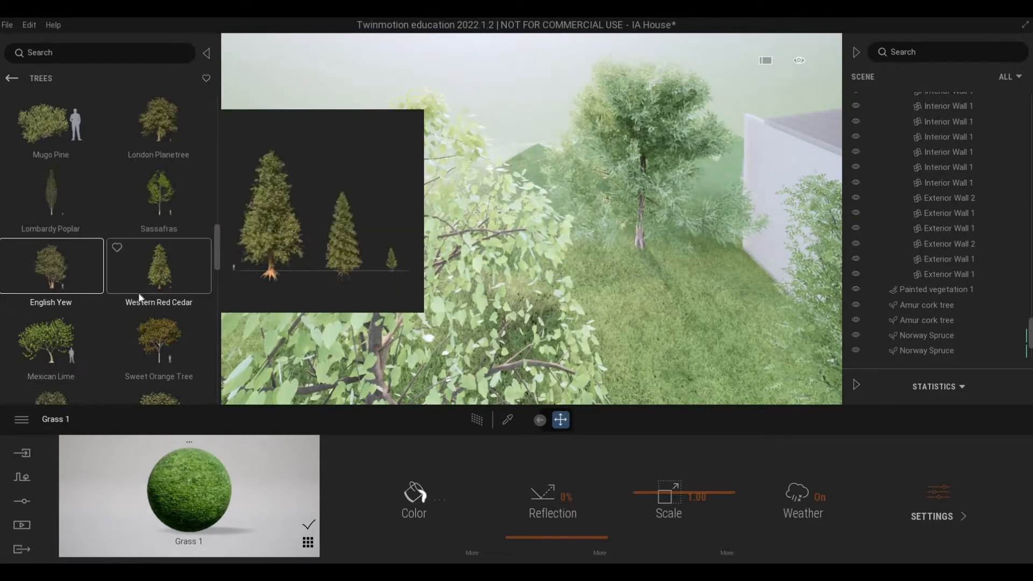
left_click(642, 299)
key("w")
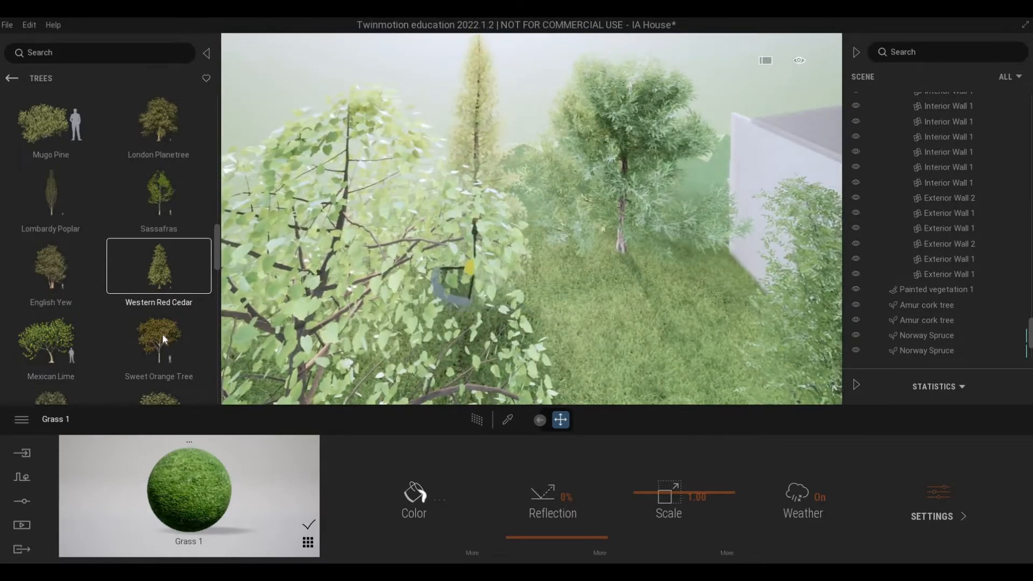
Step: Place Sweet Orange Trees on the grass around the Southern catalpa, including the gap between it and the house's side wall
left_click_drag(162, 326, 441, 372)
left_click_drag(530, 367, 463, 367)
key("s")
key("a")
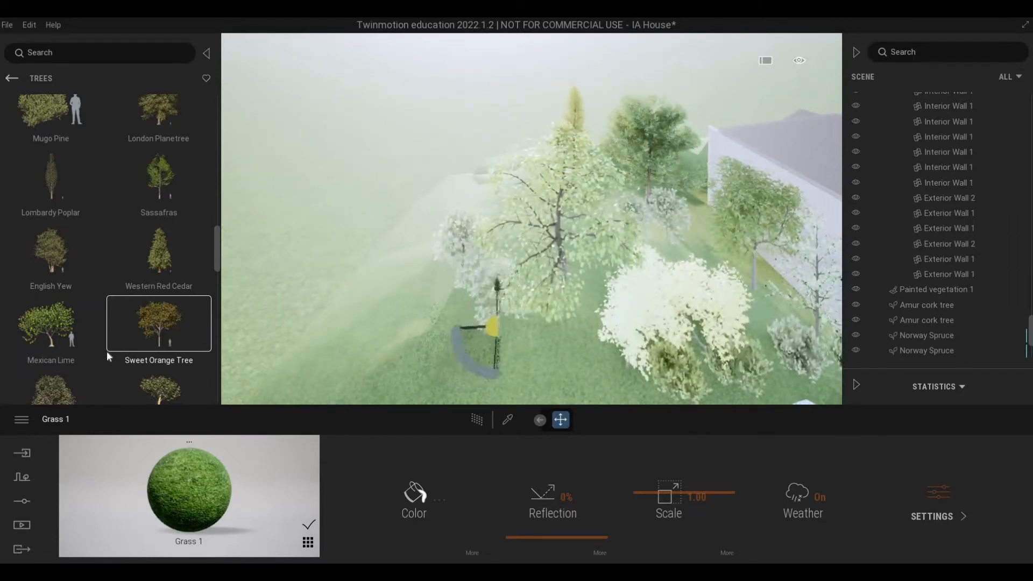
Step: Place a Kaki tree at the front of the slope's outer side and a Japanese Medlar behind the Southern catalpa
scroll(115, 344, "down", 2)
left_click_drag(521, 383, 480, 358)
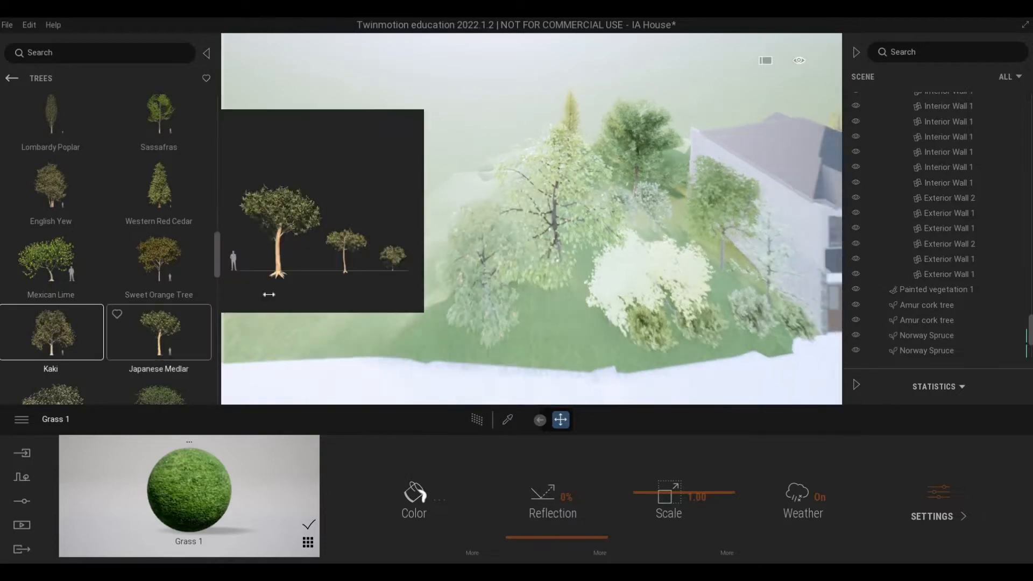
left_click_drag(177, 323, 510, 281)
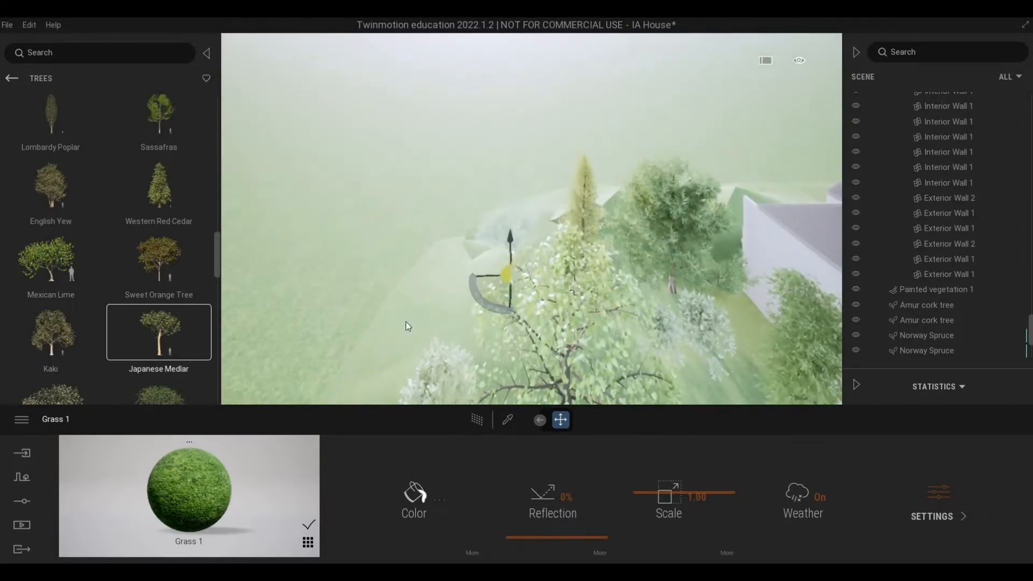
Step: Place a Fig Tree on the slope between the Kaki tree and the Vine maples
scroll(82, 292, "down", 2)
scroll(84, 297, "down", 1)
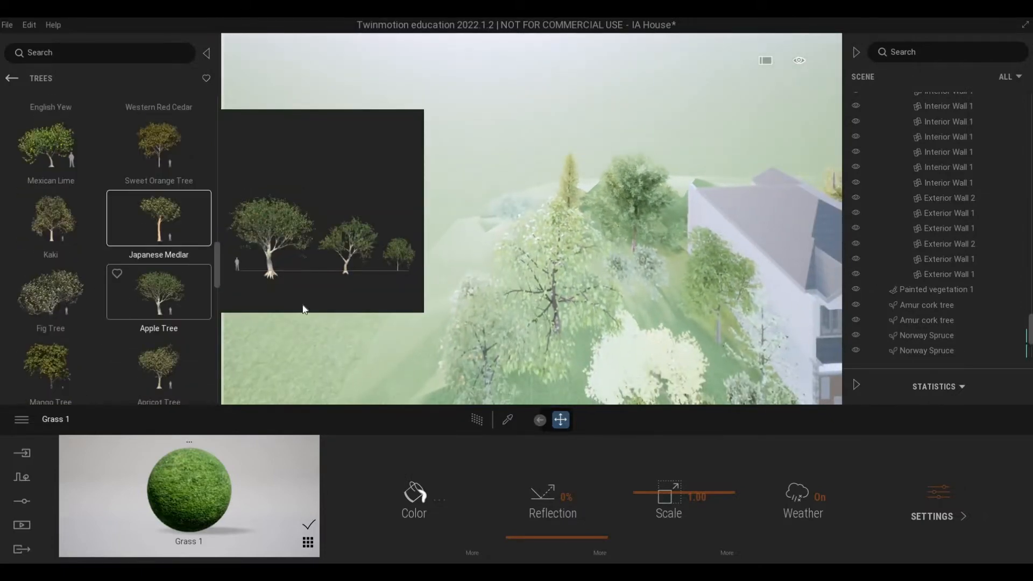
left_click_drag(81, 294, 504, 340)
scroll(505, 340, "down", 2)
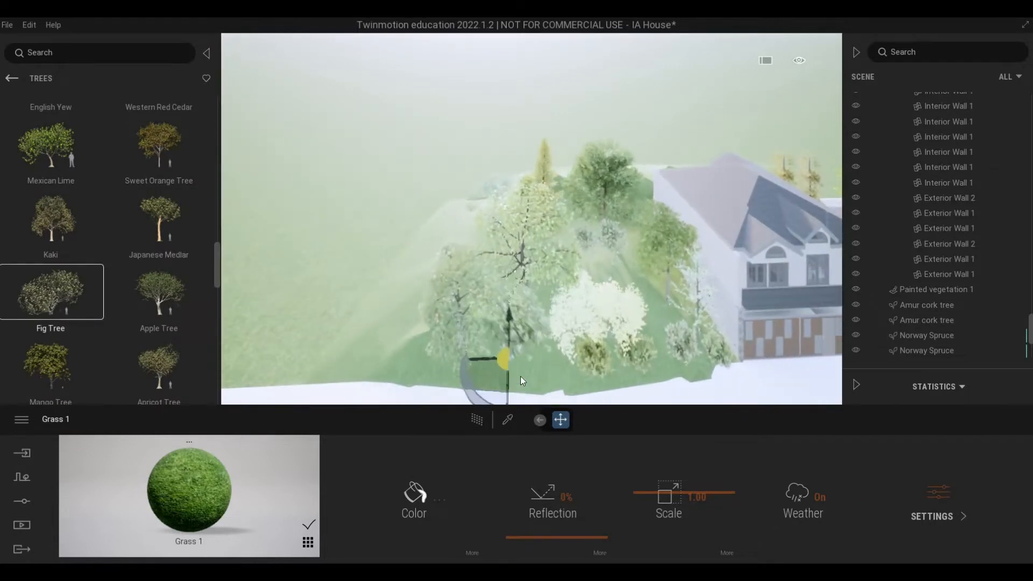
scroll(560, 334, "up", 2)
scroll(560, 332, "up", 1)
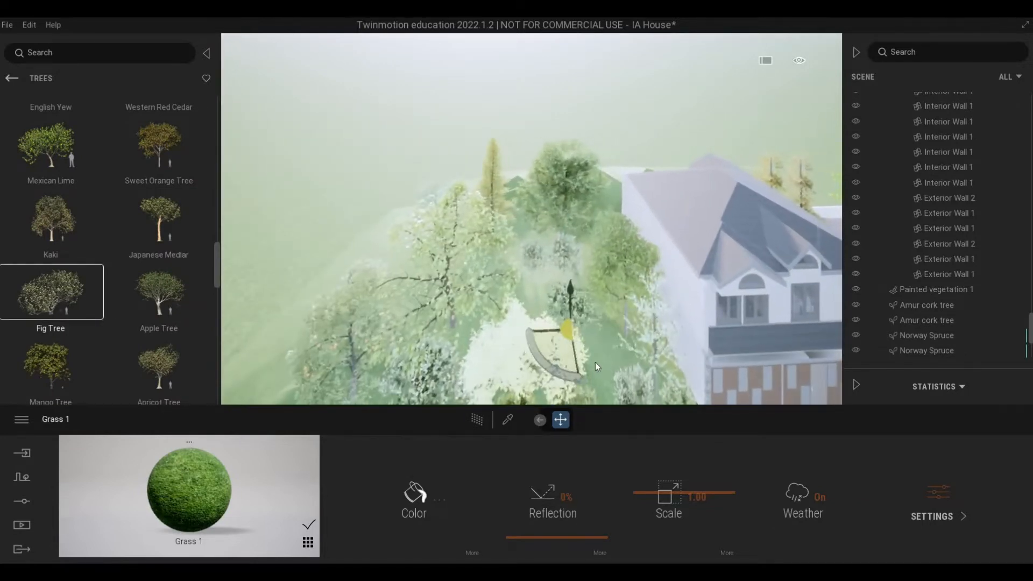
left_click(523, 321)
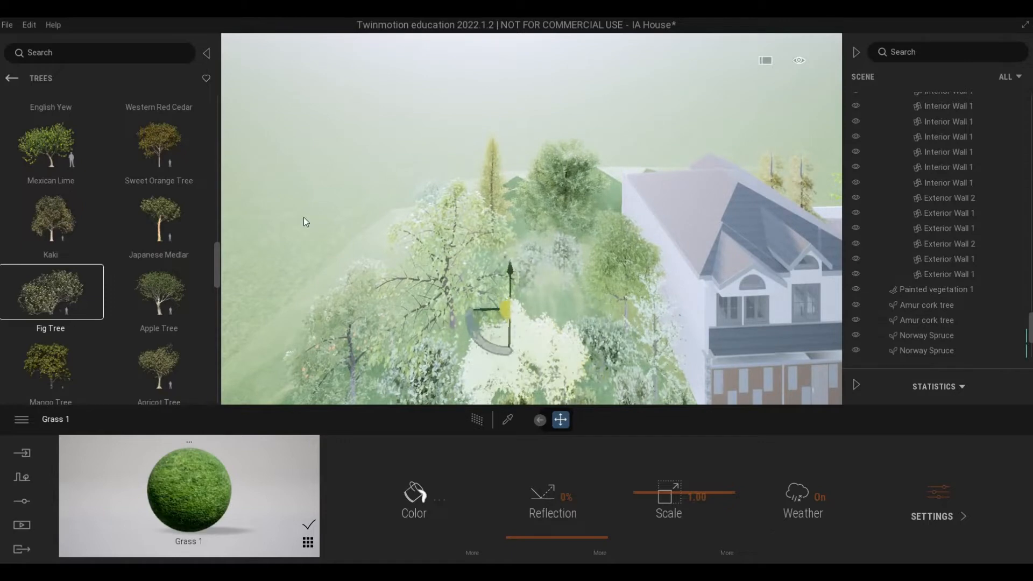
left_click(304, 217)
middle_click_drag(303, 217, 275, 314)
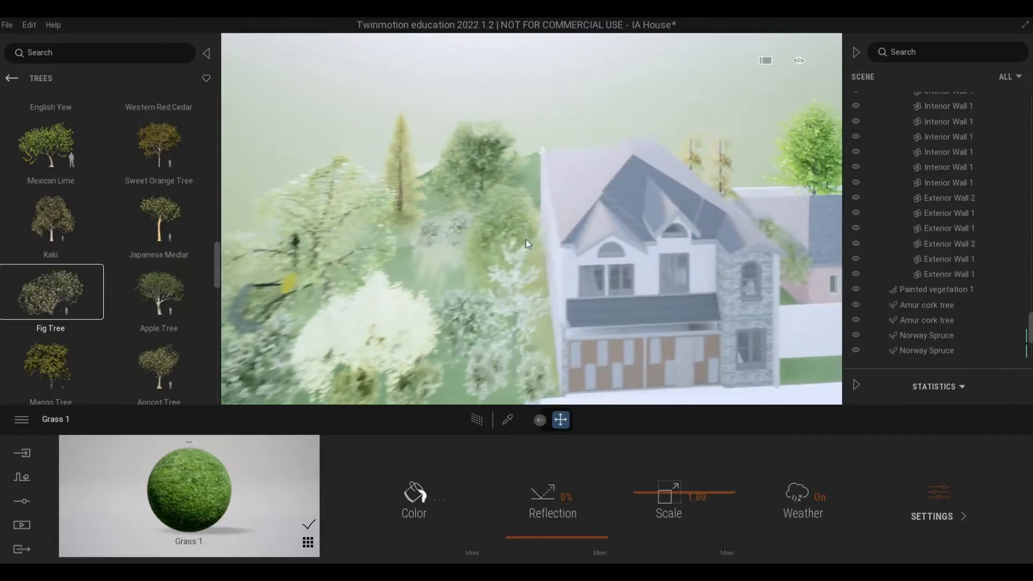
Step: Try out a Laurel and a Cork Oak on the ground behind the house
scroll(525, 240, "up", 3)
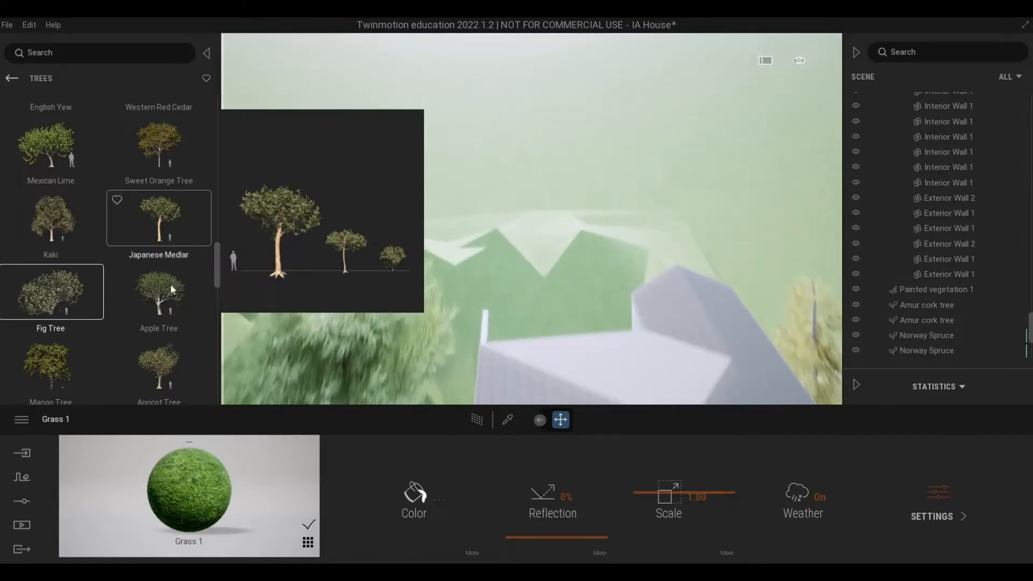
mouse_move(133, 290)
scroll(128, 289, "down", 7)
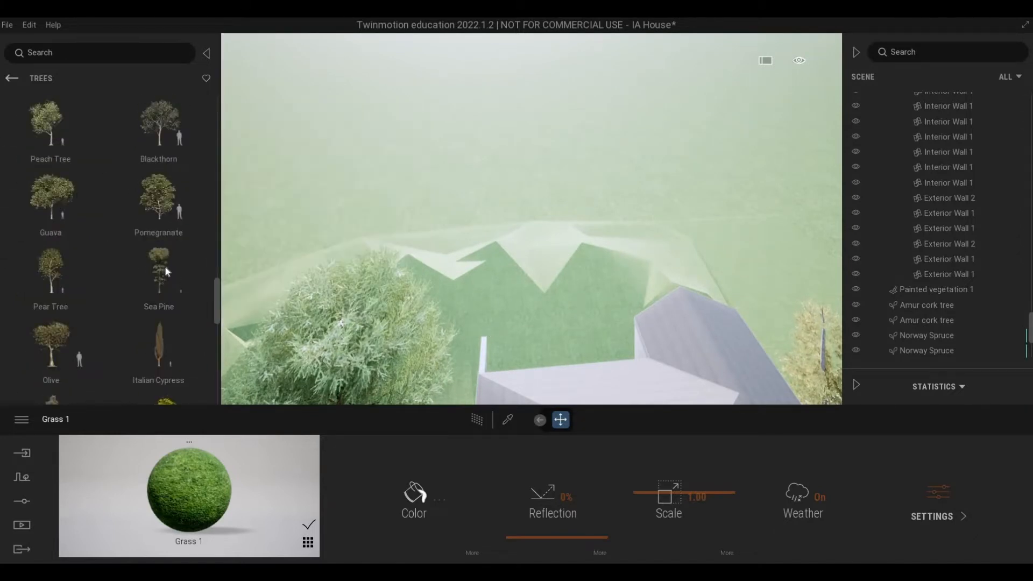
left_click_drag(165, 266, 509, 351)
scroll(118, 301, "down", 3)
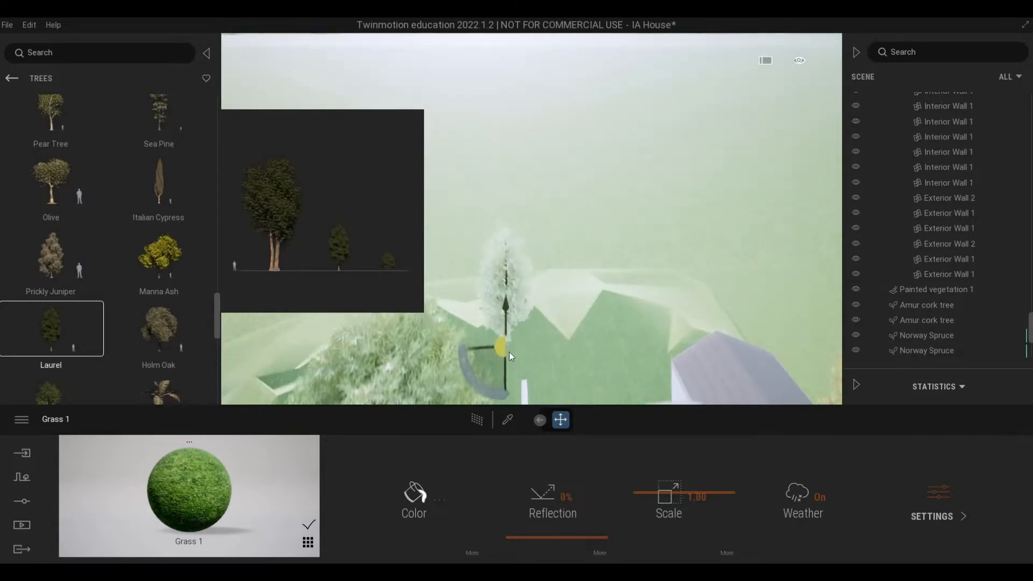
middle_click_drag(508, 351, 657, 402, "shift")
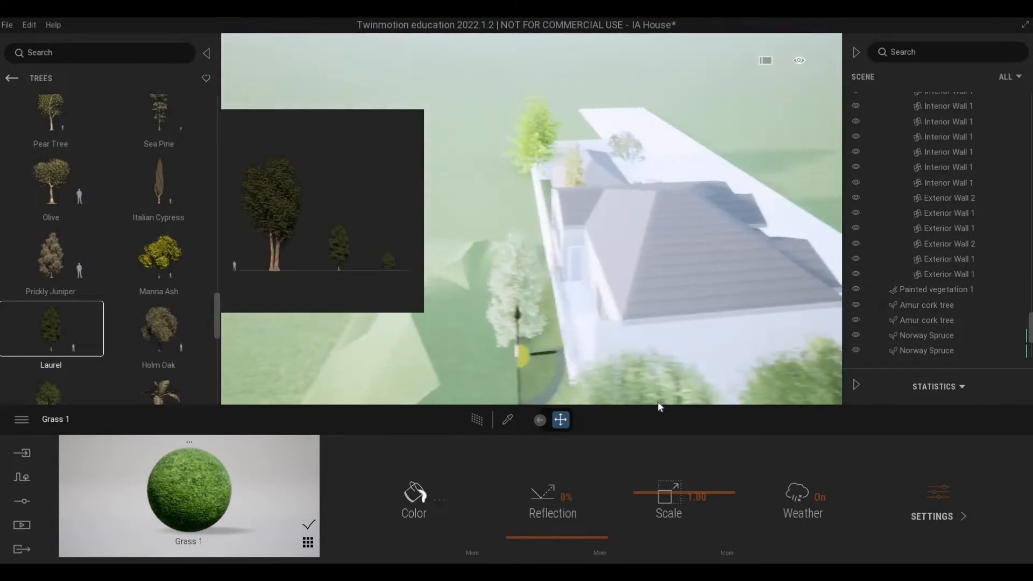
scroll(112, 315, "down", 1)
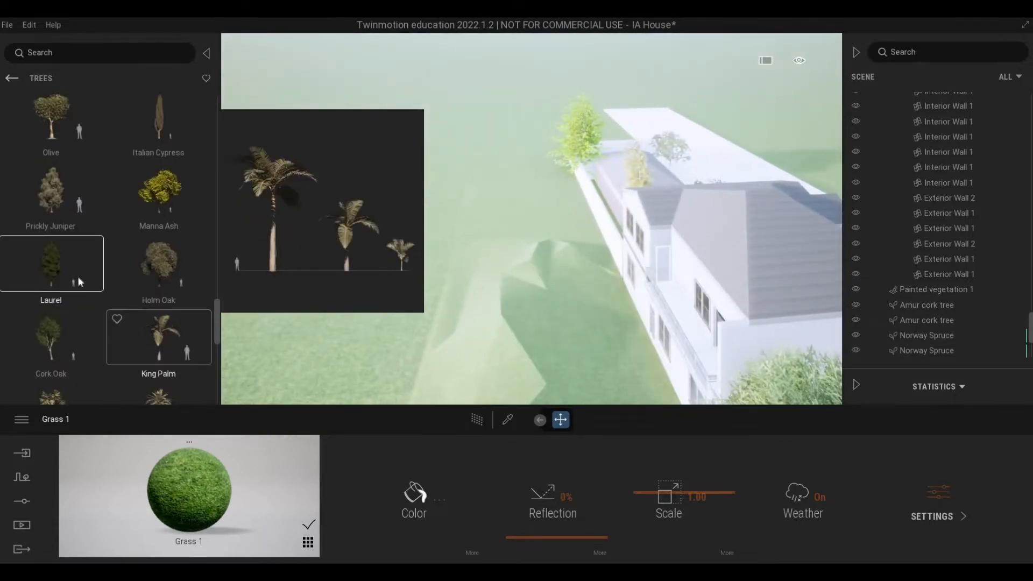
scroll(79, 282, "down", 1)
left_click(57, 259)
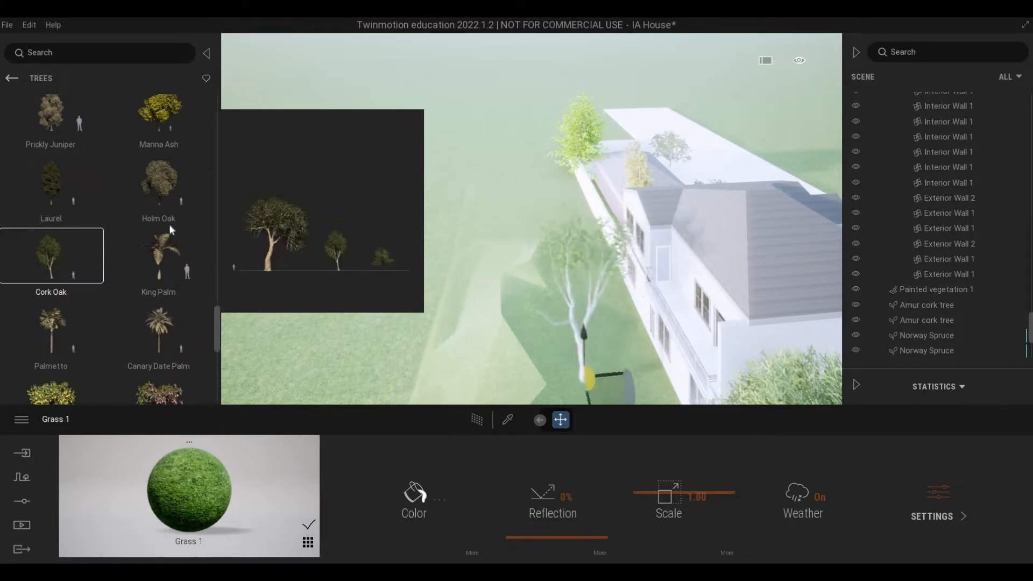
Step: Place two London Planetree trees on the open grass behind the house, spaced well apart
scroll(144, 231, "up", 4)
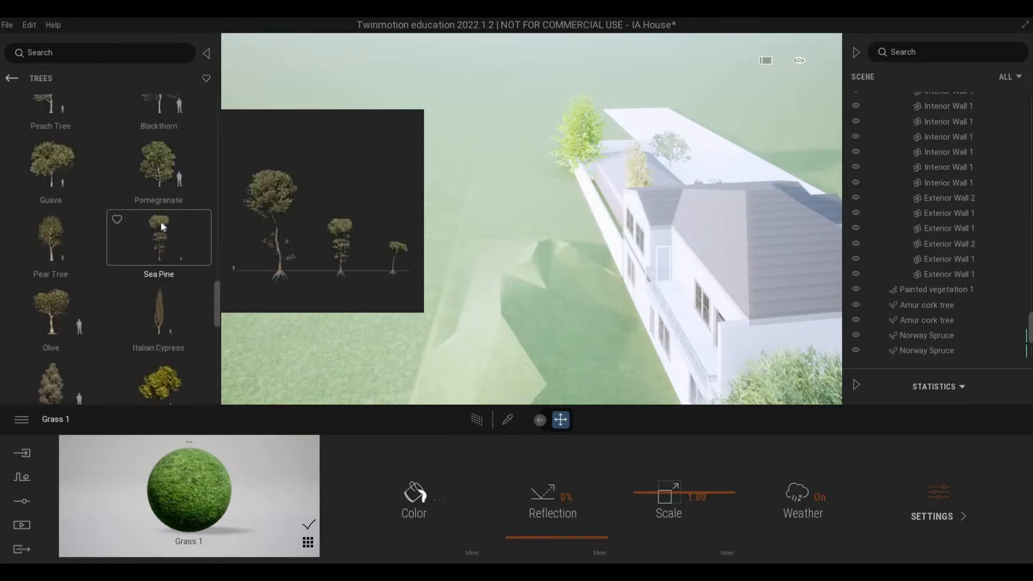
scroll(146, 228, "up", 3)
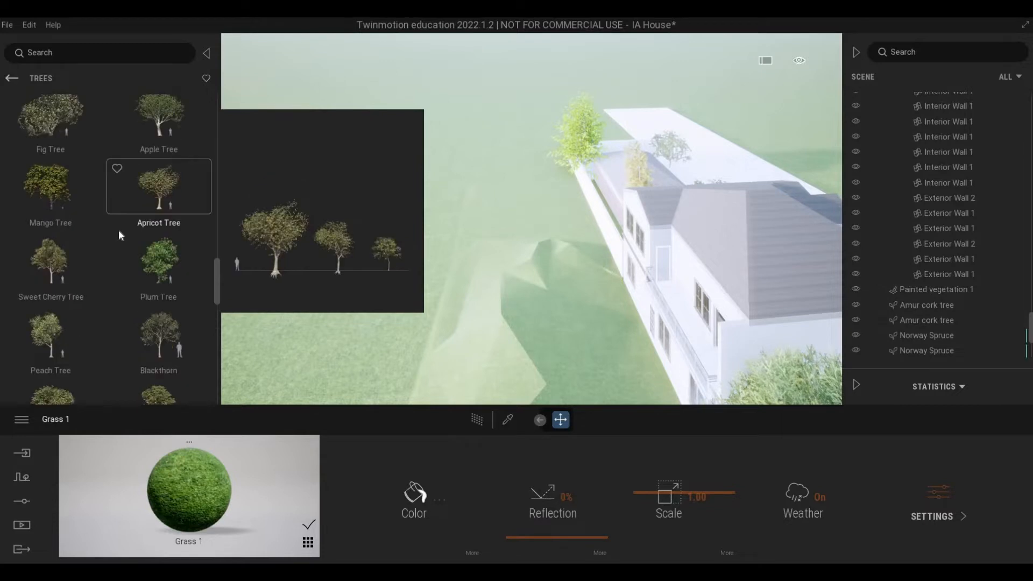
scroll(118, 230, "up", 7)
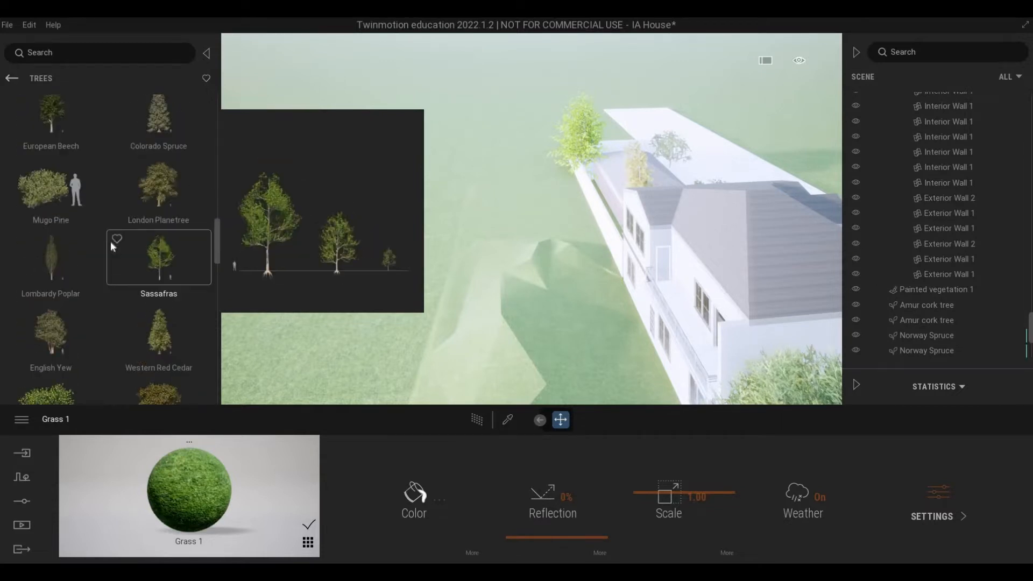
scroll(113, 243, "up", 3)
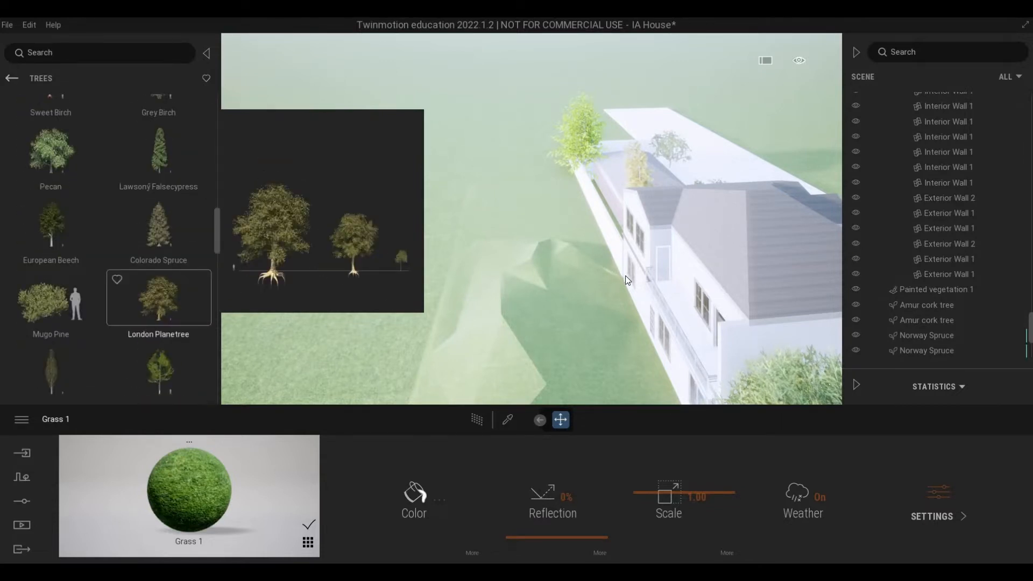
left_click_drag(625, 275, 504, 267)
key("s")
key("w")
Step: Place a Sassafras tree behind the house, between the far London Planetree and the bright green tree by the boundary wall
scroll(141, 240, "down", 3)
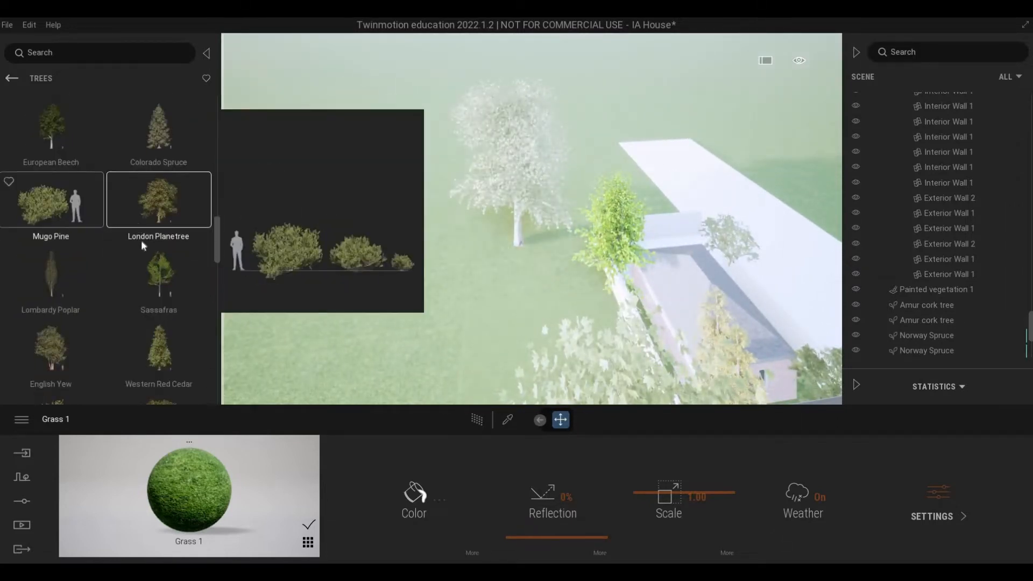
scroll(141, 239, "down", 1)
left_click_drag(173, 230, 557, 321)
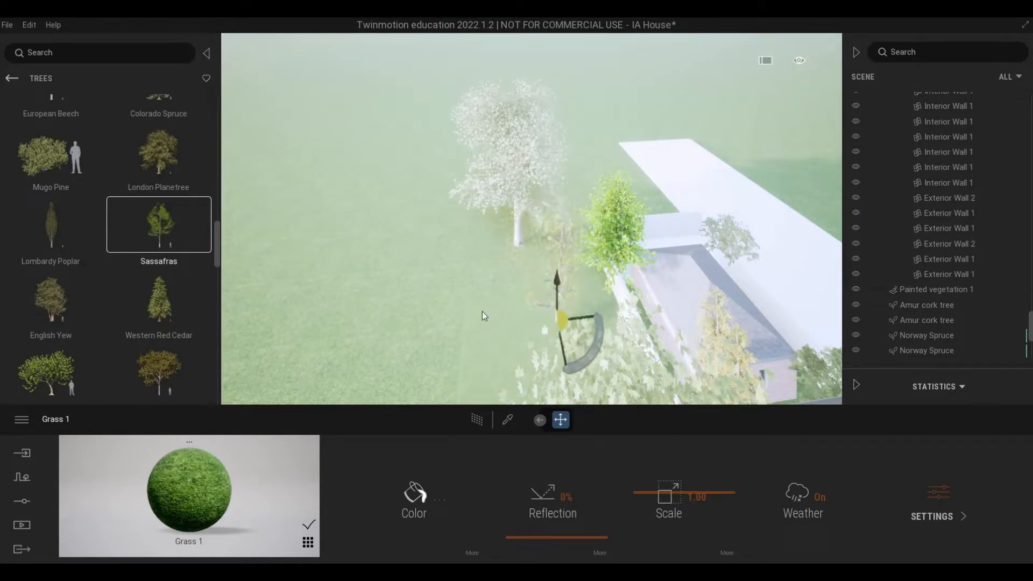
Step: Place several Koyama spruce trees in a row along the rear boundary, filling the gap between the two London Planetrees
scroll(120, 284, "down", 1)
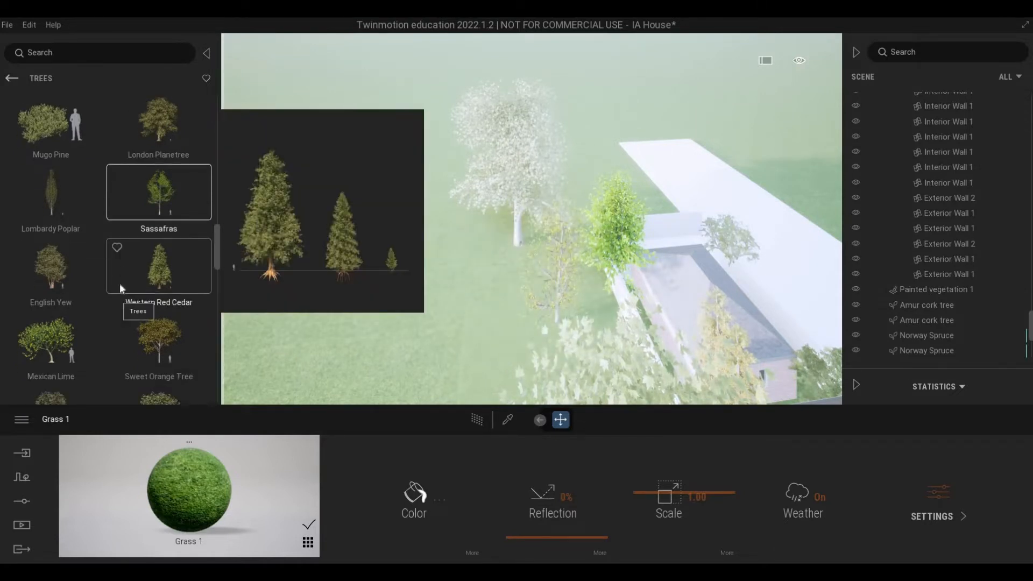
scroll(119, 283, "up", 5)
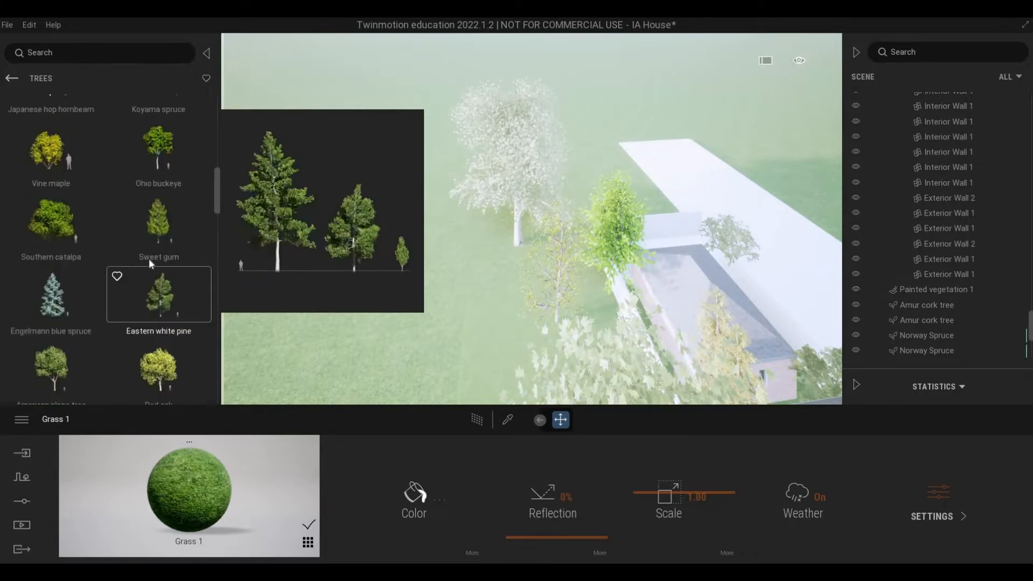
scroll(140, 253, "up", 3)
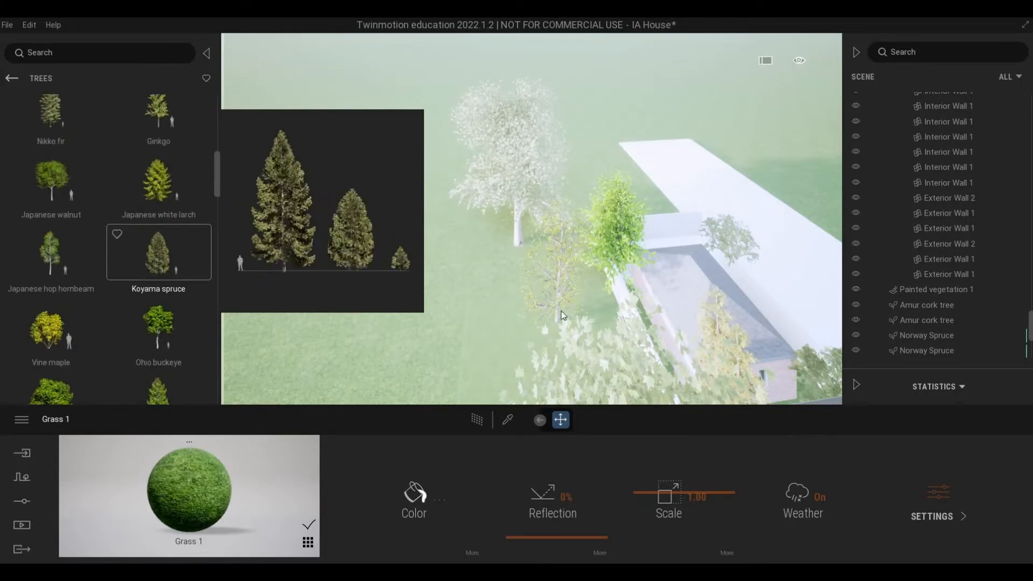
left_click_drag(561, 315, 562, 268)
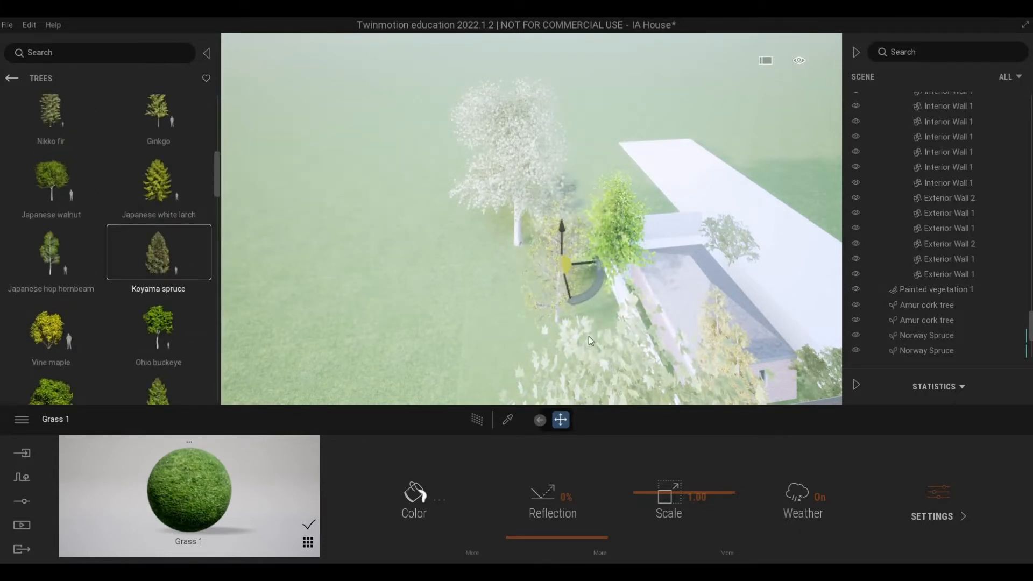
left_click_drag(589, 337, 603, 337)
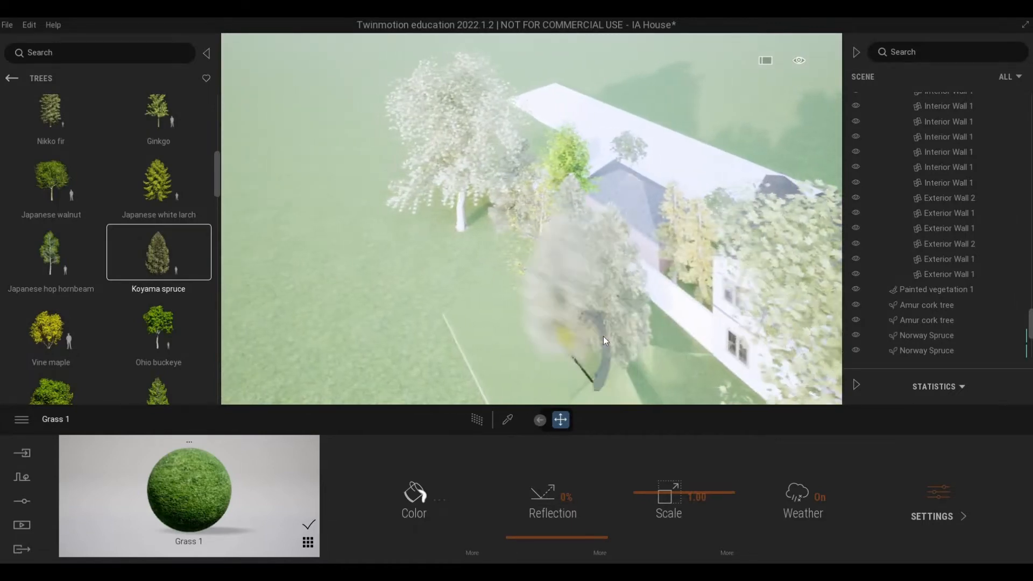
middle_click_drag(603, 336, 575, 312, "shift")
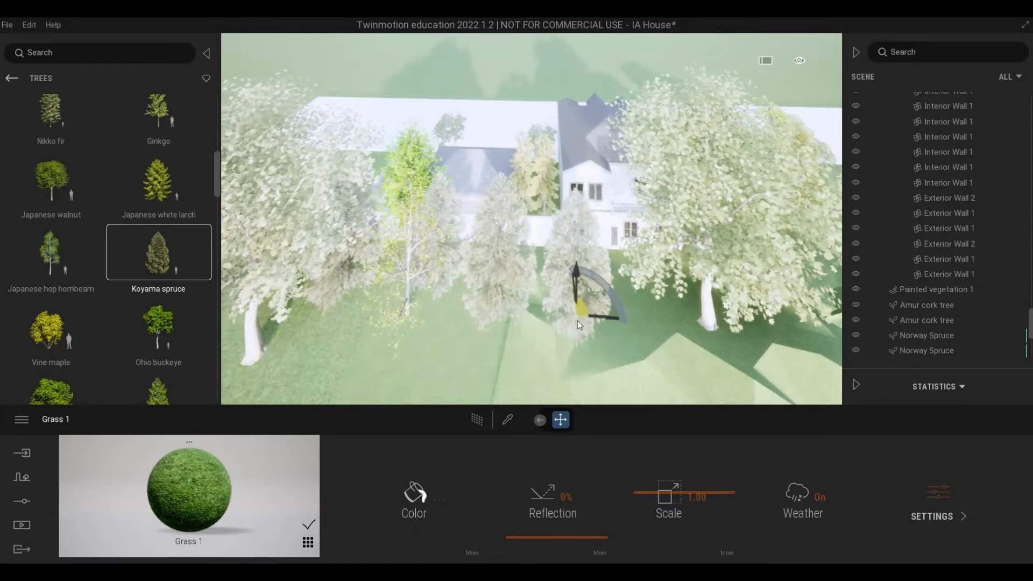
scroll(68, 335, "down", 1)
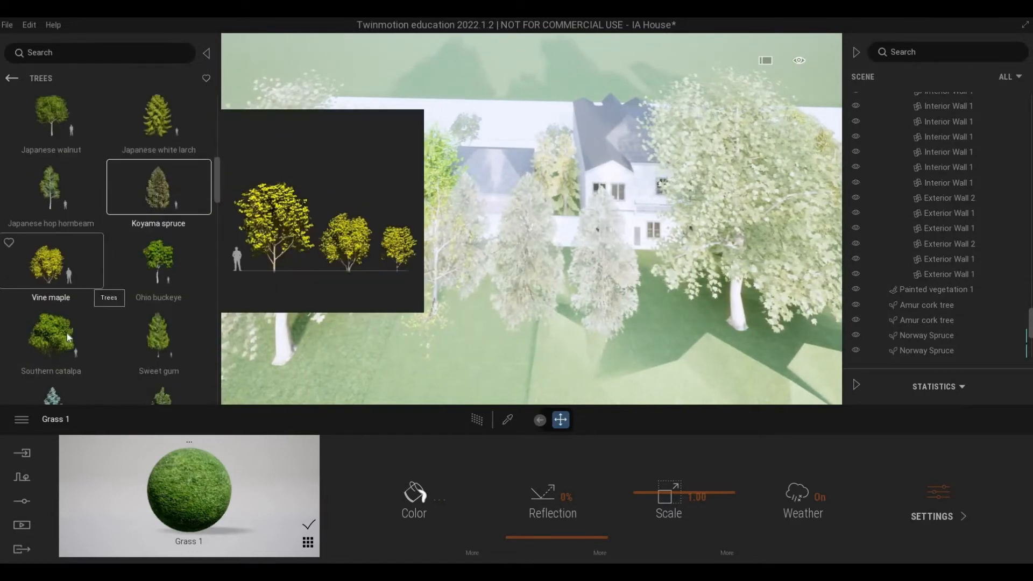
Step: Place six Sweet gum trees in a row behind the Koyama spruces, continuing past the London Planetree toward the side of the house
left_click_drag(160, 337, 477, 348)
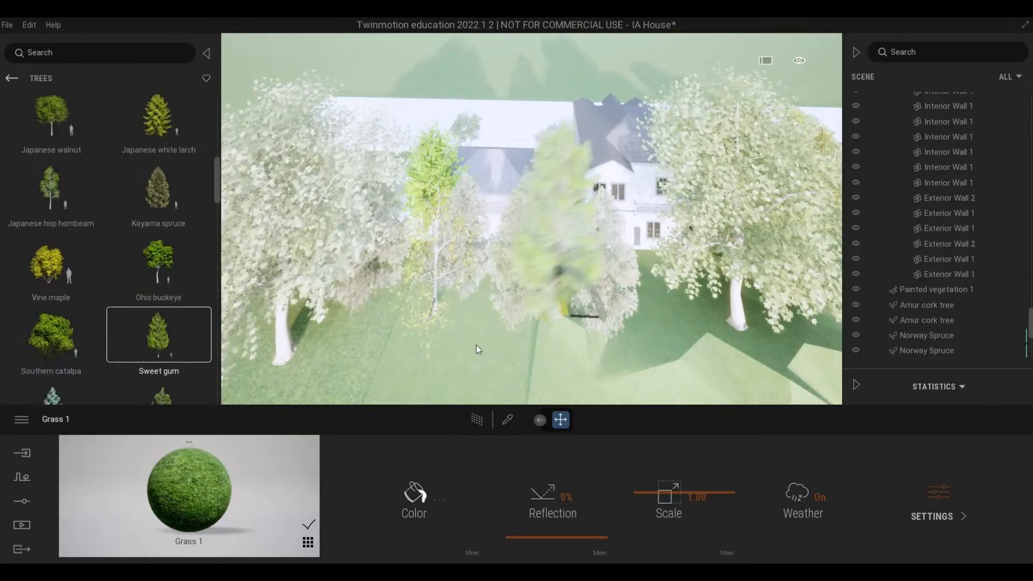
key("a")
left_click(480, 389)
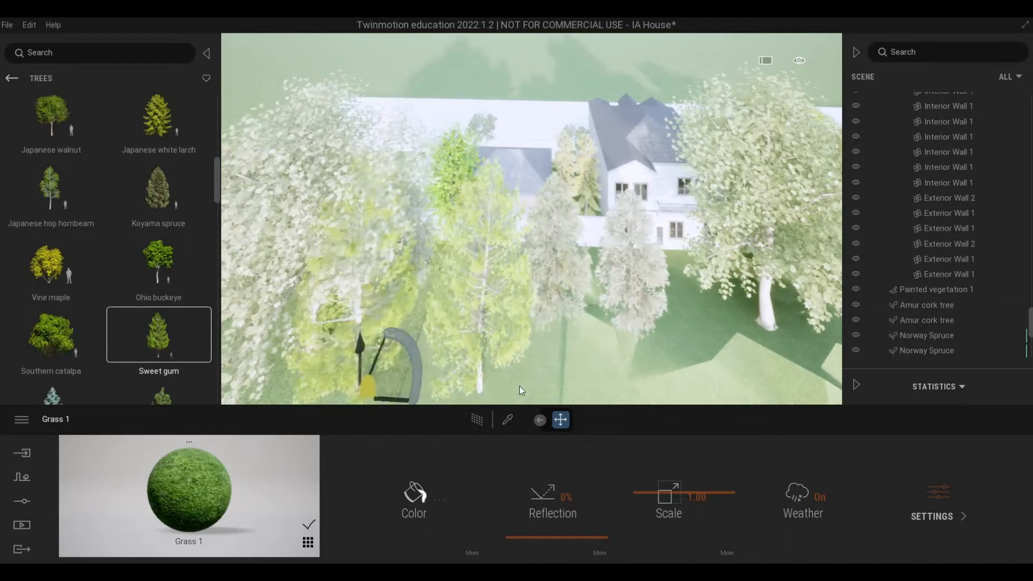
left_click(562, 384)
key("d")
left_click(624, 387)
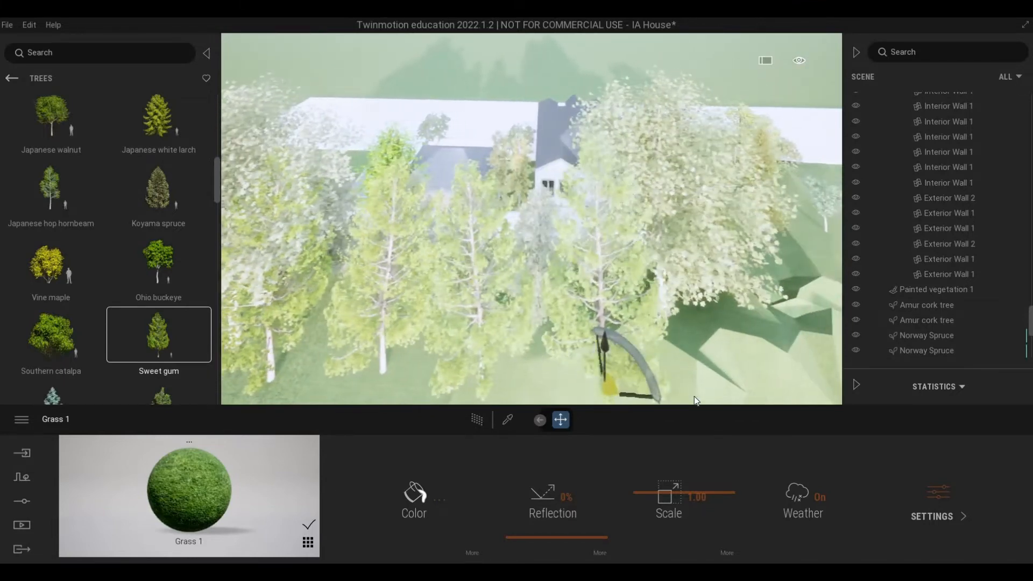
key("d")
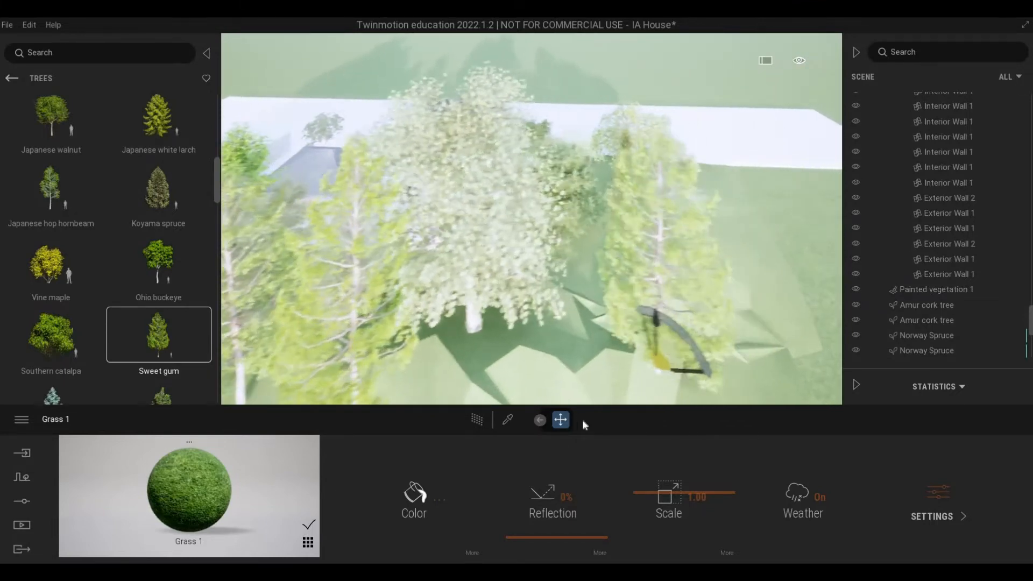
key("d")
key("s")
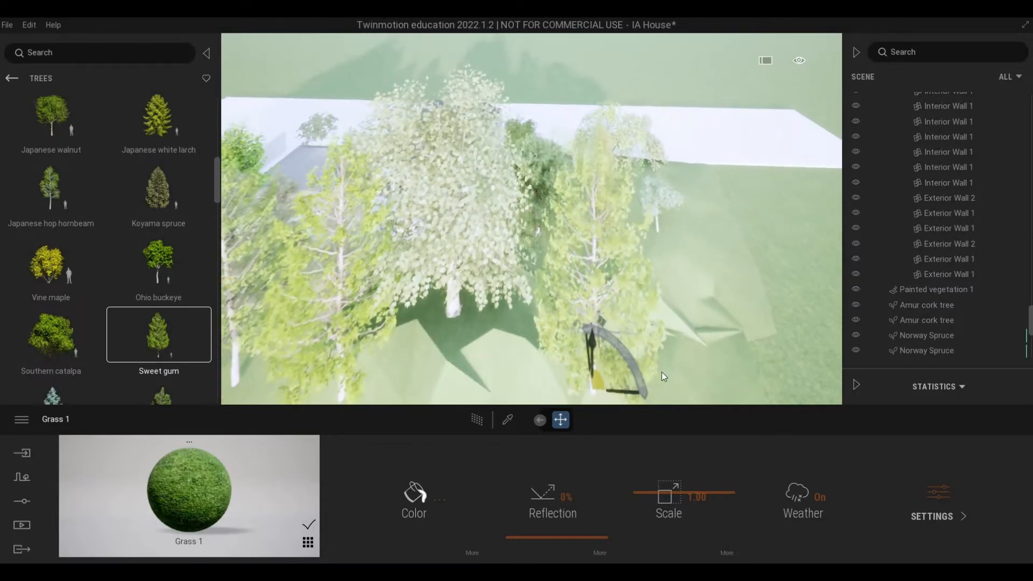
left_click(662, 372)
left_click(714, 326)
key("d")
key("w")
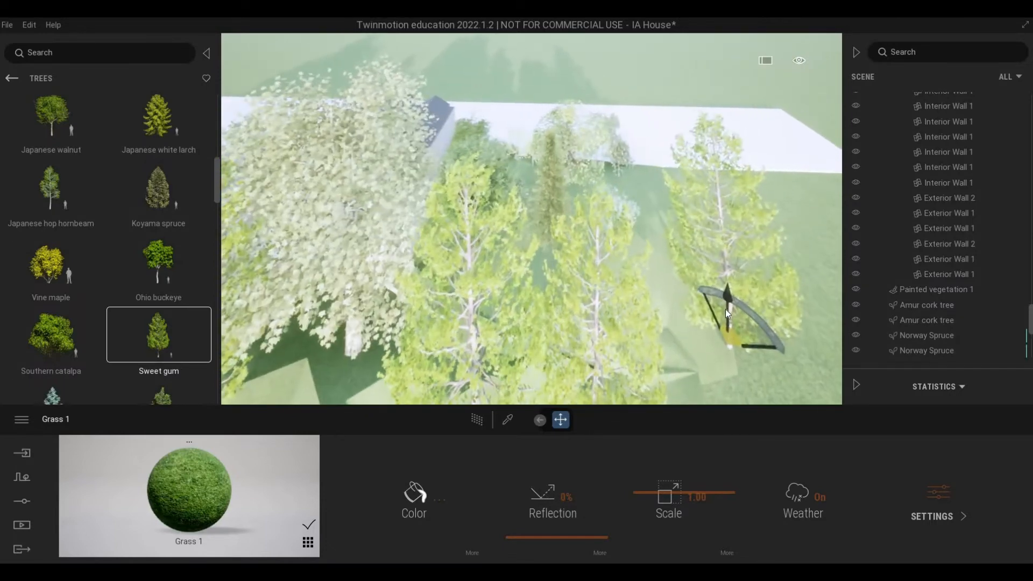
Step: Examine the trees and shrubs planted along the side of the house from above
right_click_drag(726, 314, 578, 285)
key("w")
key("d")
key("d")
key("w")
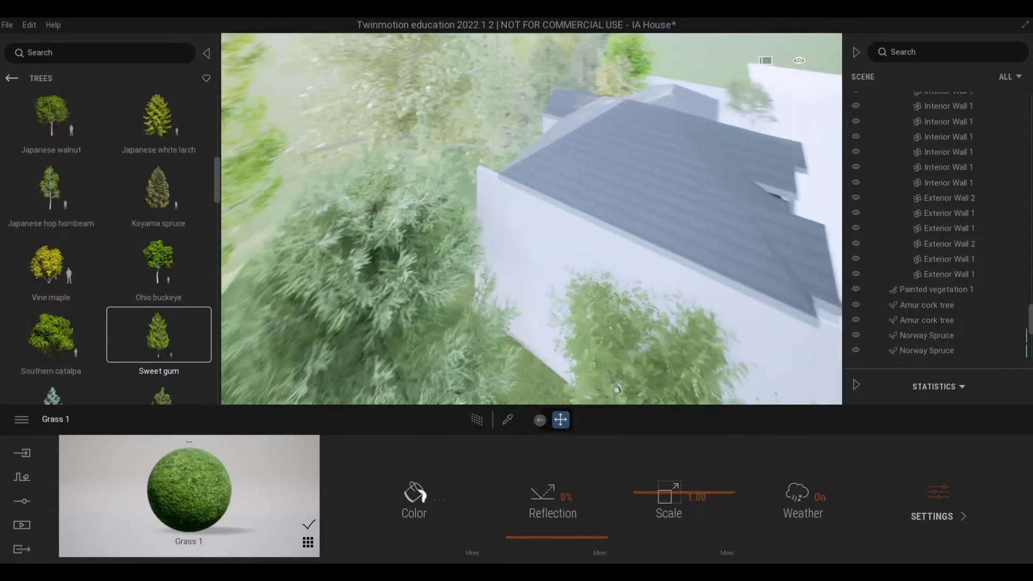
key("s")
right_click_drag(769, 312, 725, 317)
key("s")
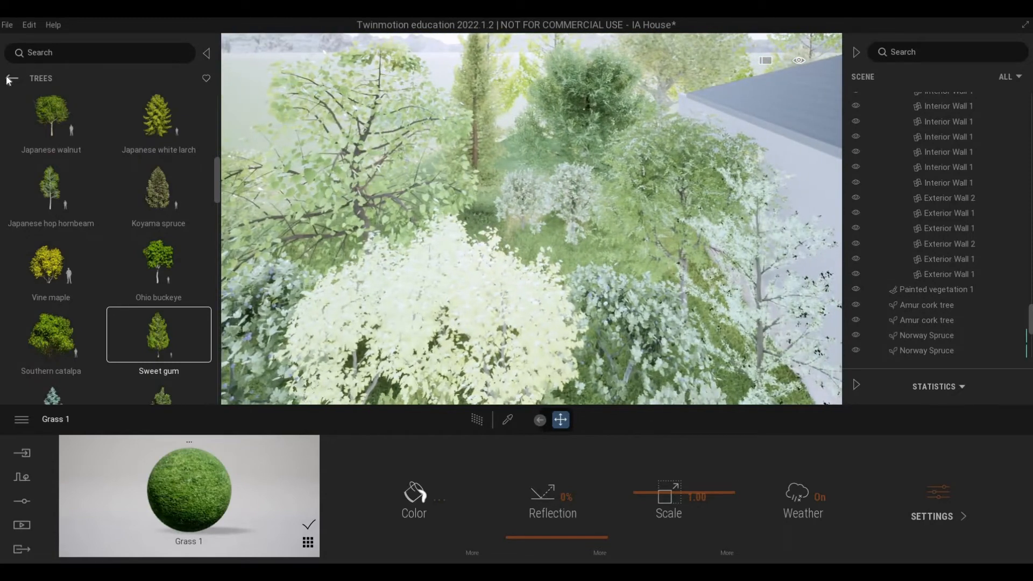
Step: Place a Rock 2 on the grass among the shrubs and trees beside the house
left_click(11, 79)
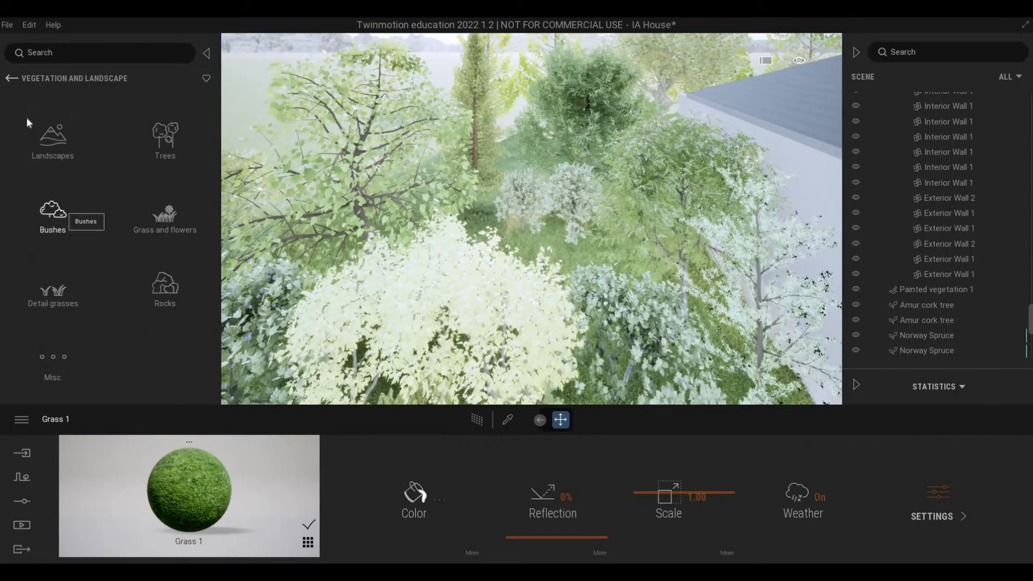
left_click(58, 211)
left_click(17, 81)
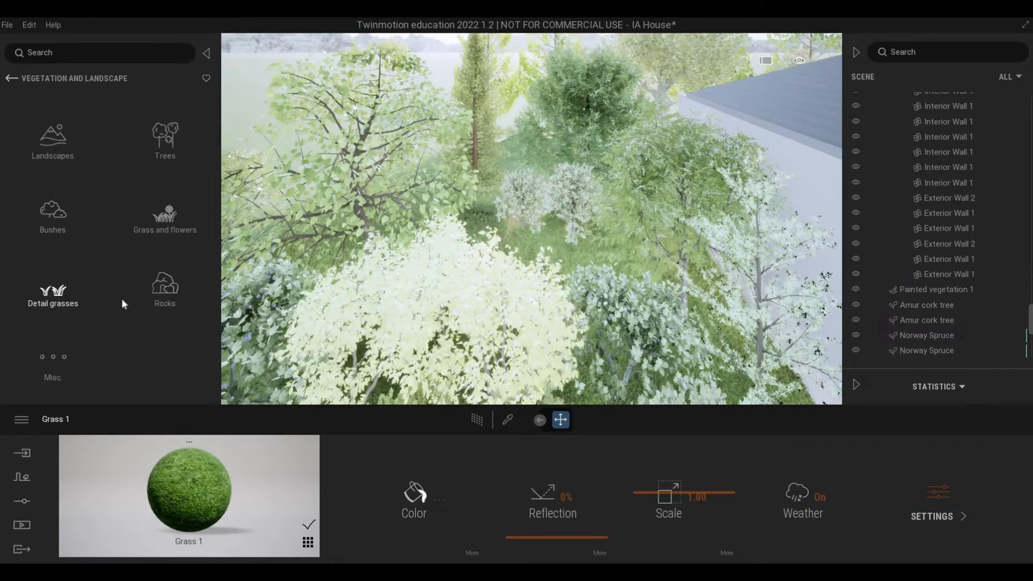
left_click(165, 296)
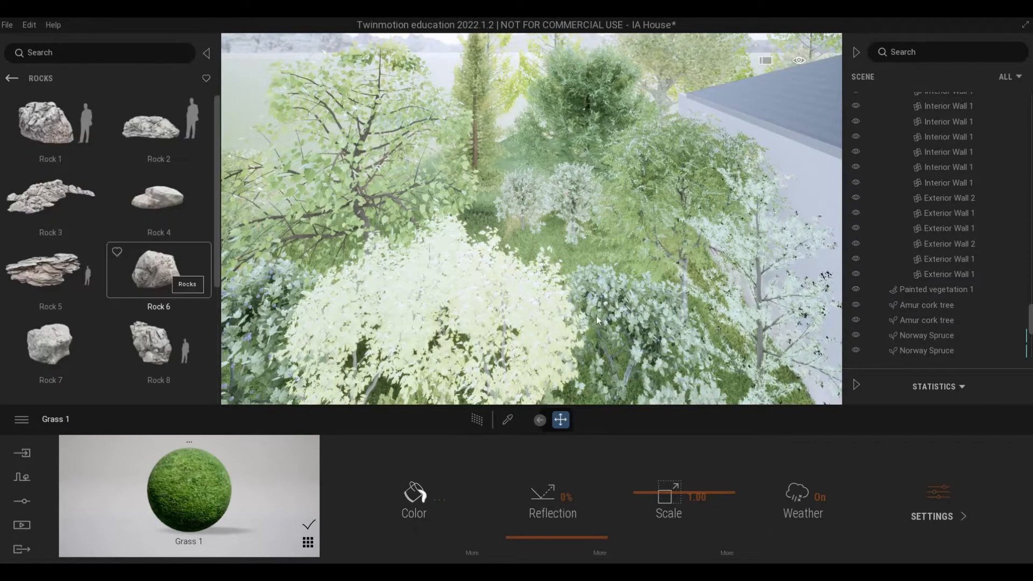
key("s")
key("d")
key("w")
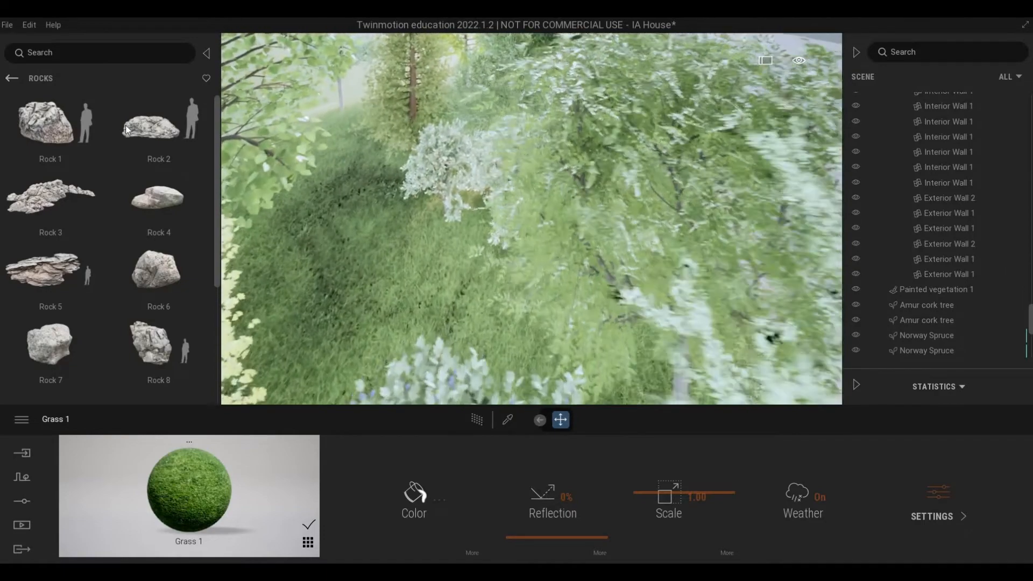
left_click_drag(158, 124, 467, 328)
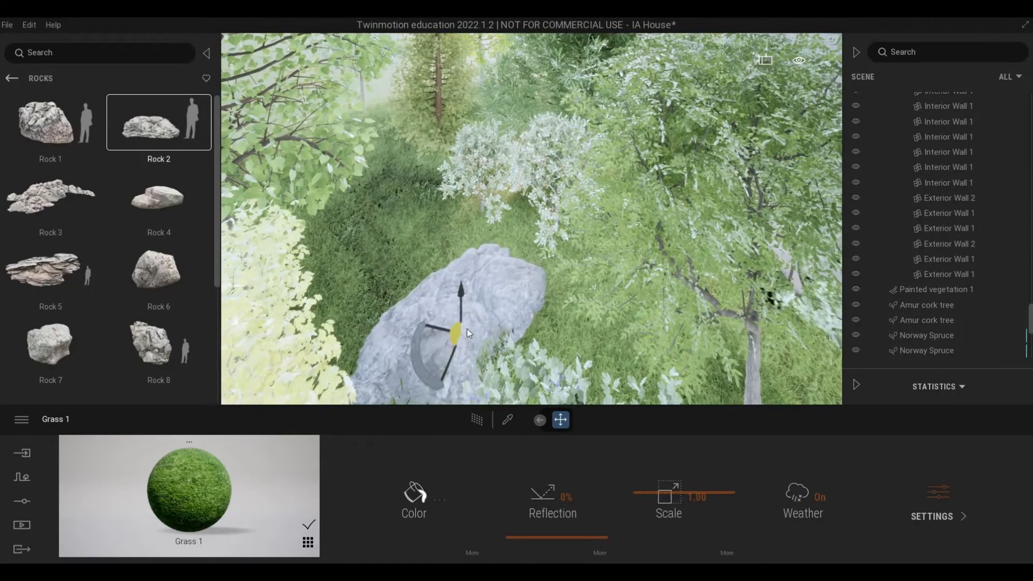
Step: Scatter four Rock 4 boulders along the front edge of the grass, in front of the bushes beside the house
key("s")
key("d")
key("Delete")
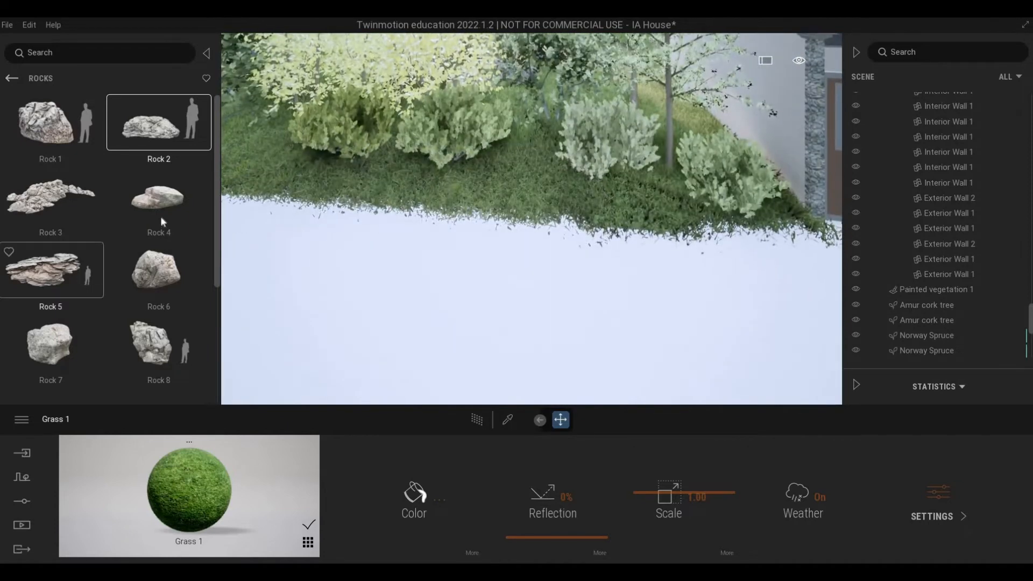
left_click_drag(160, 217, 455, 197)
key("a")
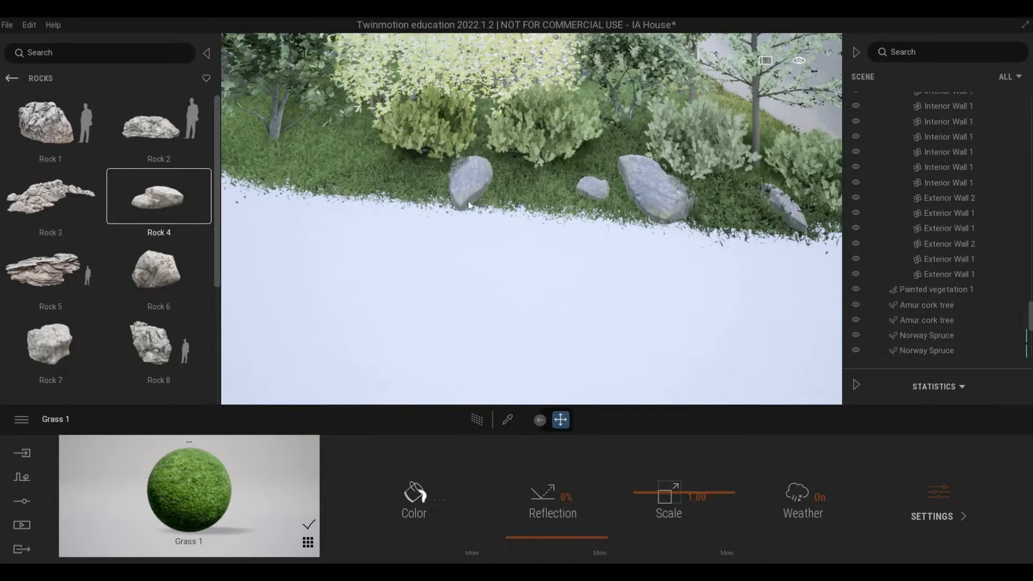
Step: Rotate the Rock 4 farthest from the house to lie along the grass edge, and sink the largest Rock 4 deeper into the ground
left_click(472, 202)
left_click_drag(498, 201, 469, 163)
left_click(646, 186)
left_click(646, 187)
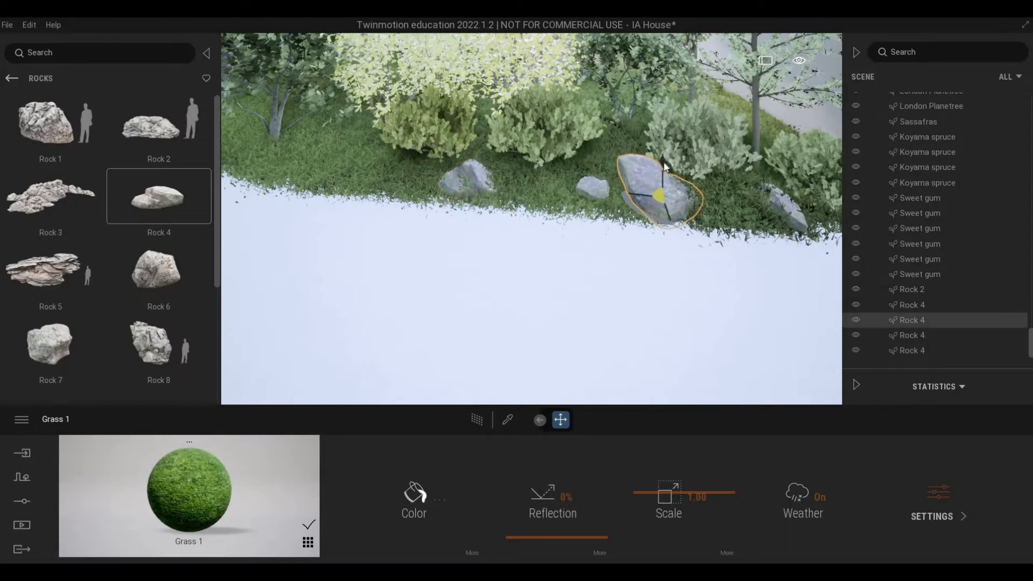
left_click_drag(665, 165, 671, 176)
key("d")
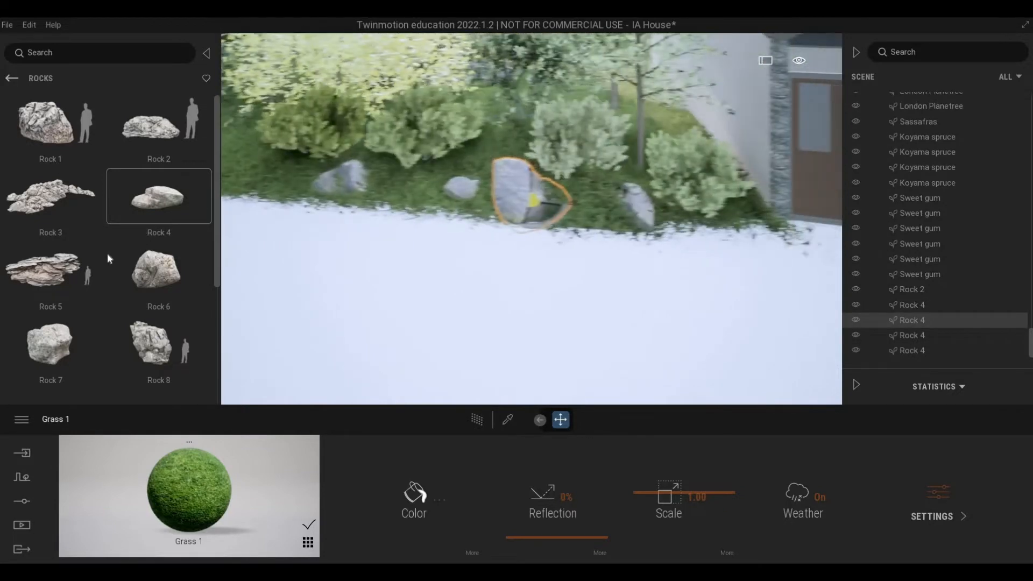
key("Escape")
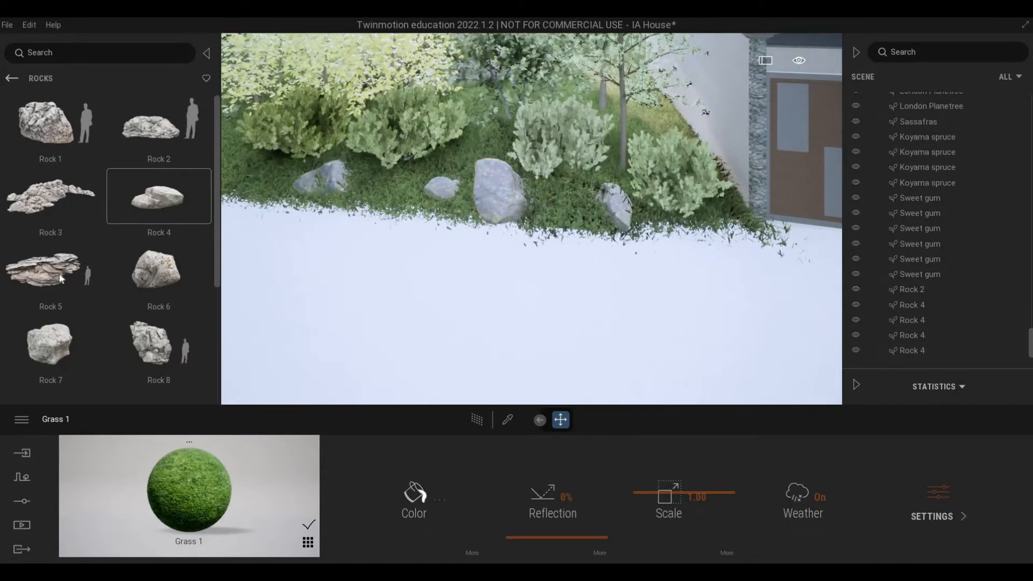
Step: Place a Rock 5 at the grass edge beyond the Rock 4 boulders, and shift and rotate it so it sits partly buried
key("a")
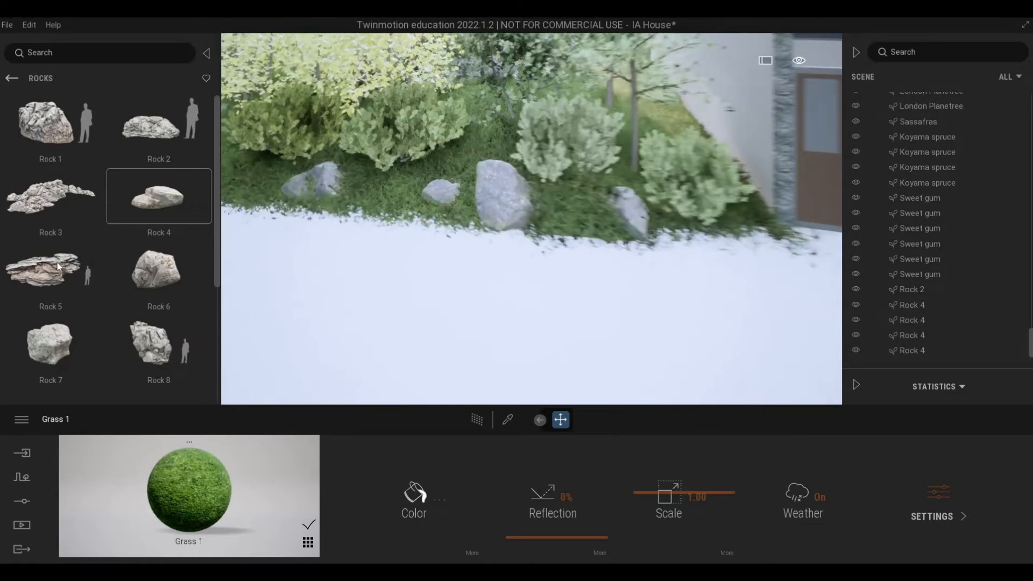
key("a")
left_click_drag(411, 140, 459, 151)
left_click(459, 151)
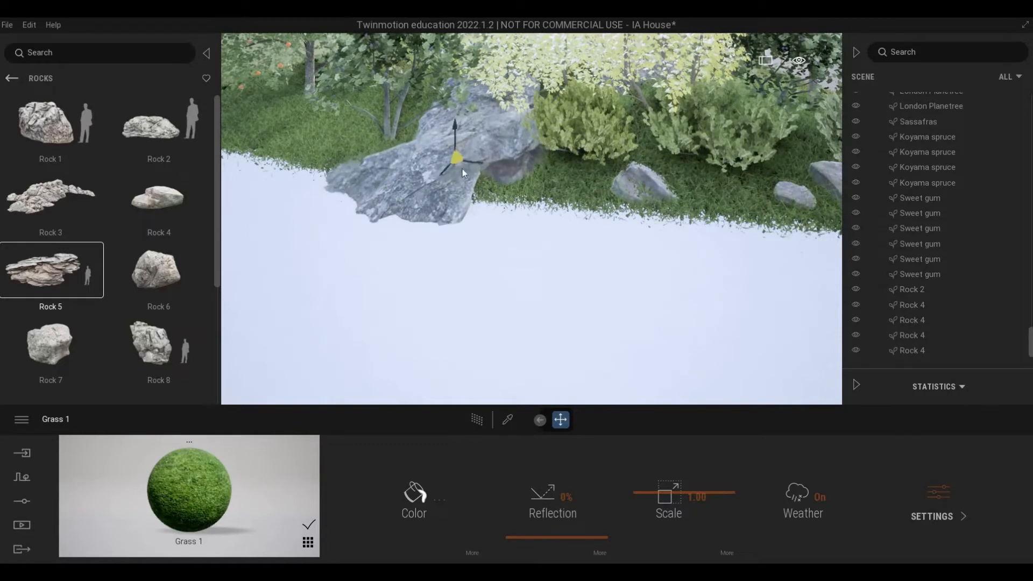
key("Escape")
left_click(459, 170)
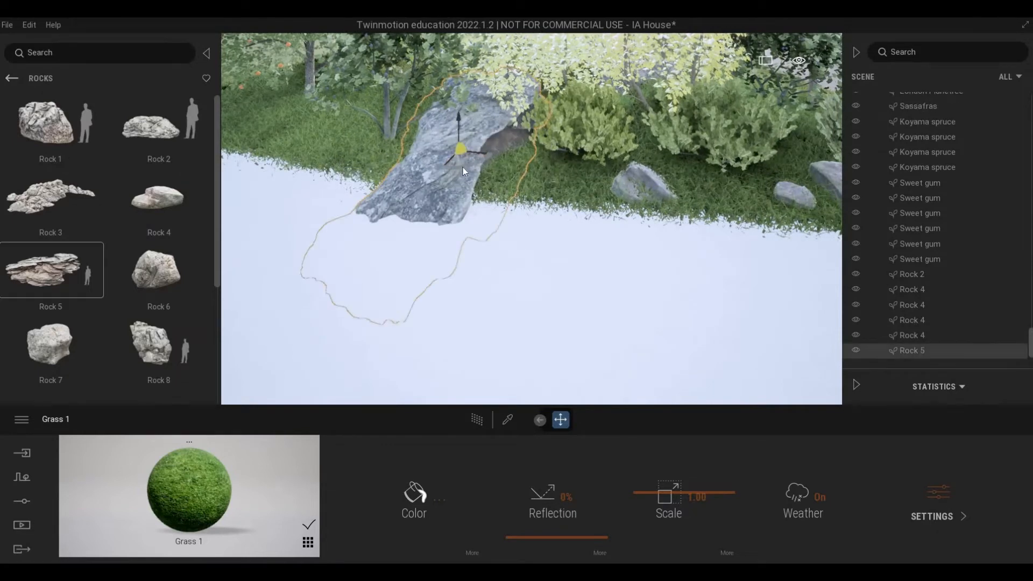
left_click_drag(462, 167, 602, 203)
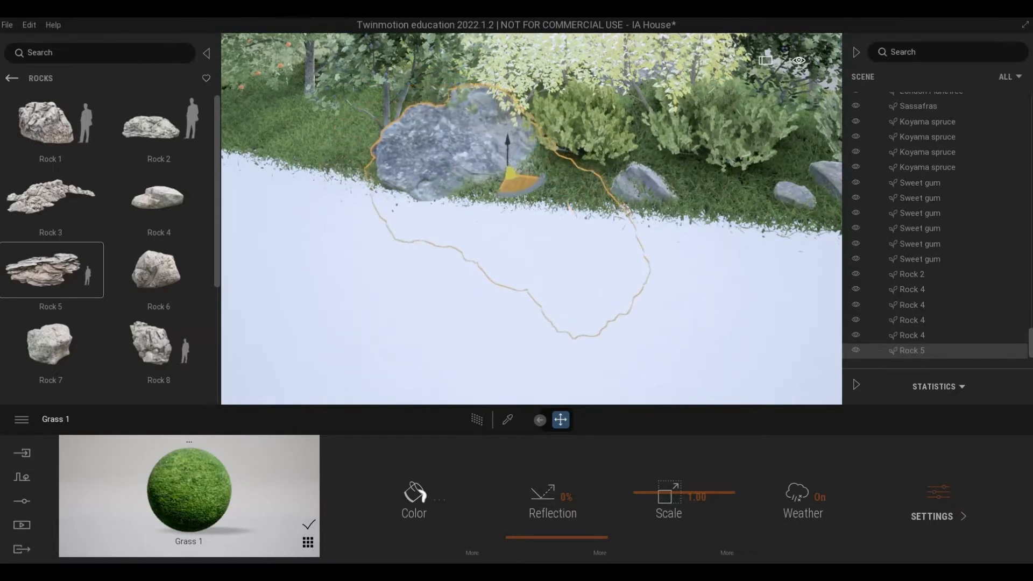
key("Escape")
Step: Place a Rock 3 on the grass behind the corner bush, between the tree and the house wall
right_click_drag(601, 203, 57, 237)
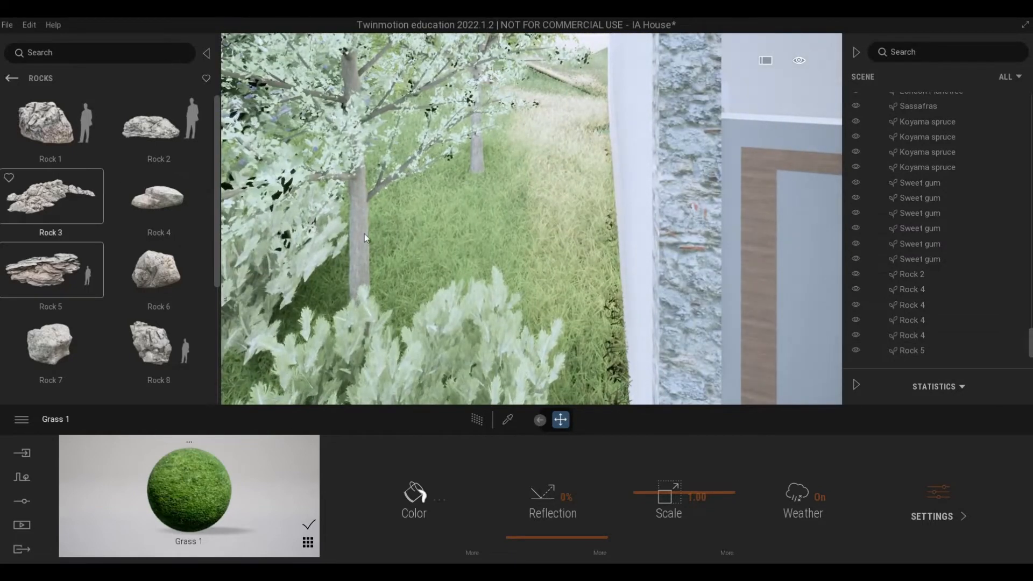
left_click(46, 211)
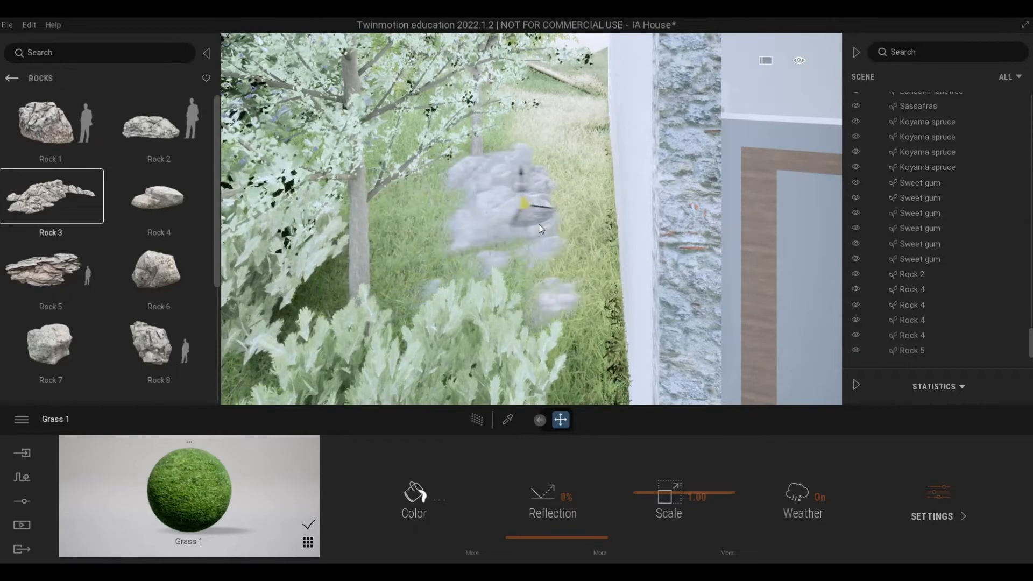
left_click(535, 235)
scroll(565, 247, "down", 5)
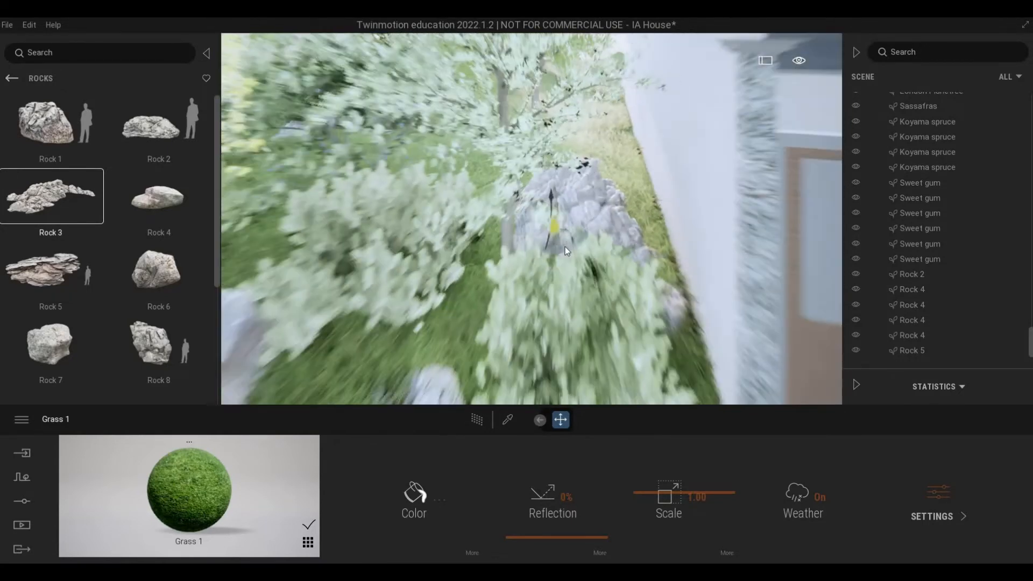
right_click_drag(494, 324, 515, 316)
key("Escape")
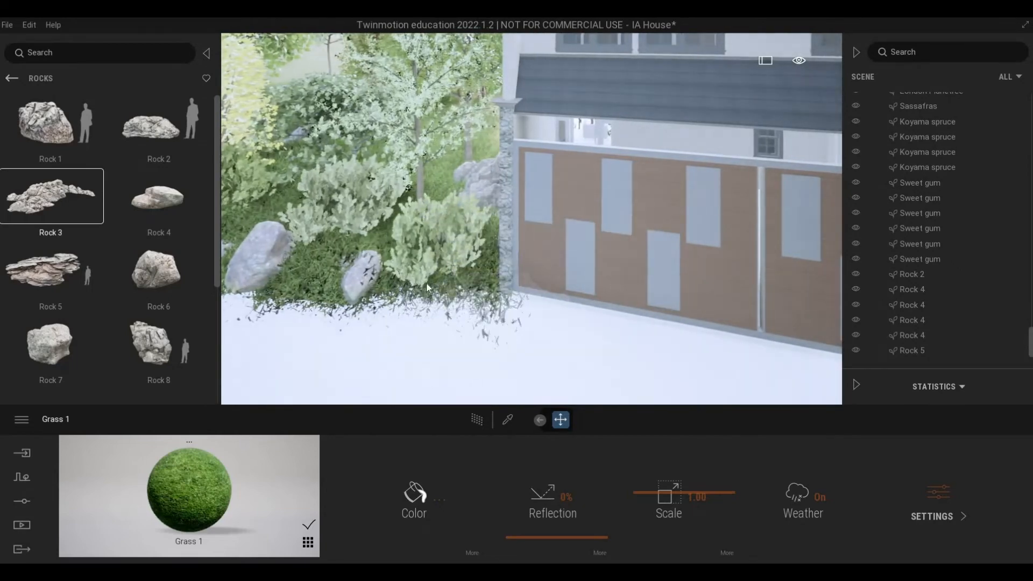
Step: Place a Rock 4 midway along the grass strip in front of the white brick boundary wall
right_click_drag(426, 283, 517, 282)
middle_click_drag(516, 283, 153, 195)
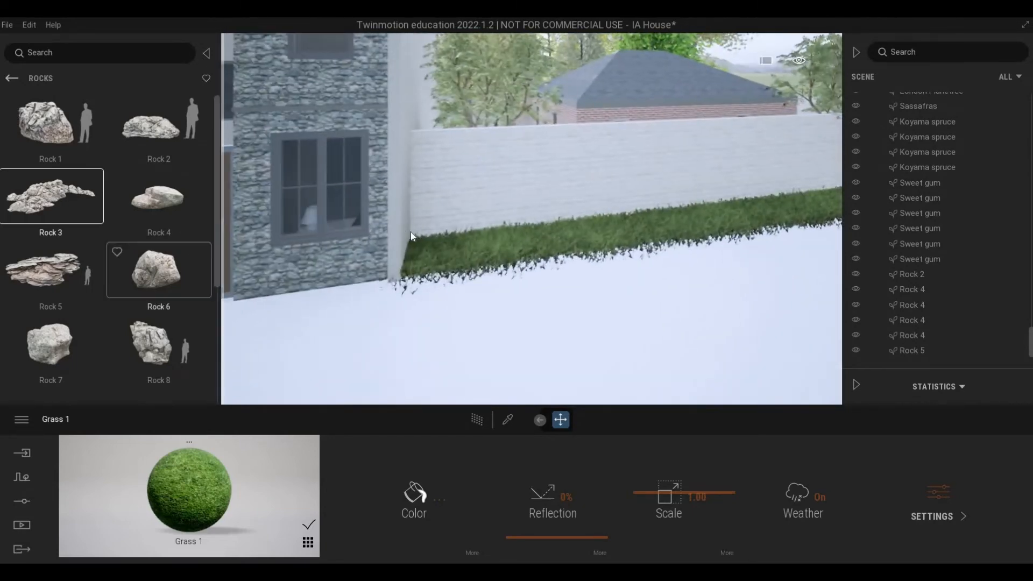
left_click_drag(175, 188, 624, 243)
key("d")
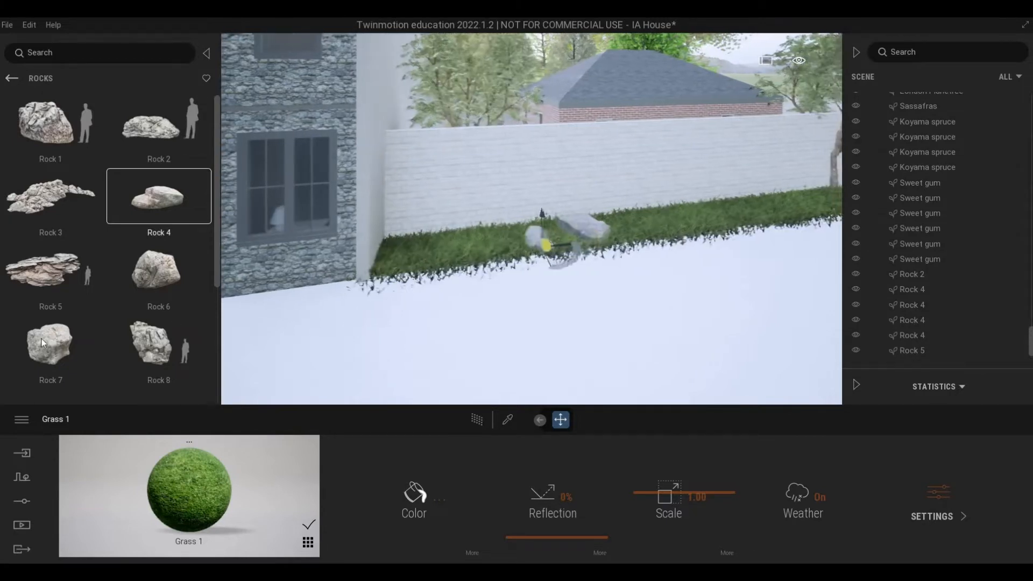
left_click_drag(42, 342, 556, 235)
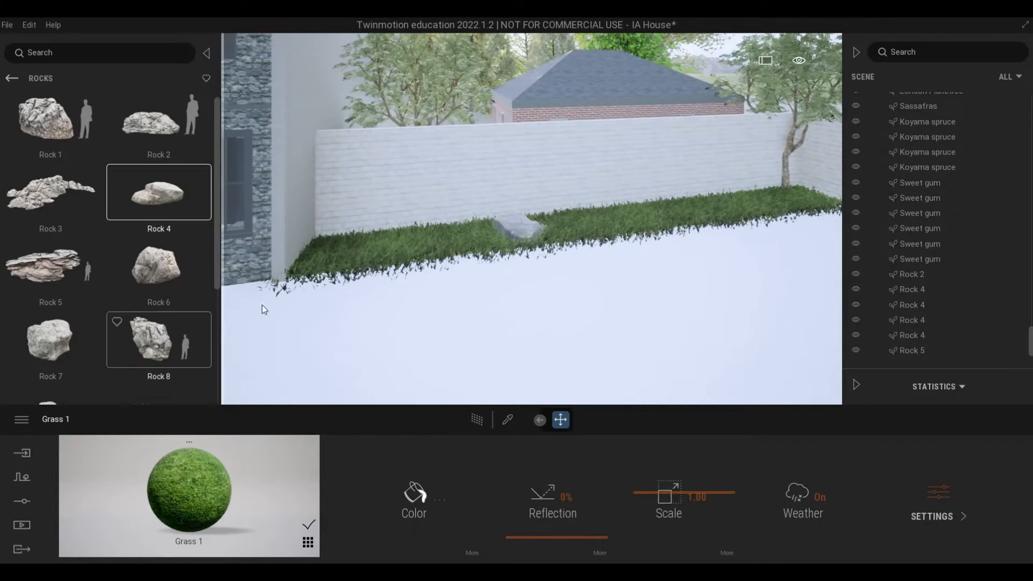
Step: Place a Rock 7 on the grass strip near the tree by the boundary wall and sink it partly into the ground
left_click_drag(49, 341, 759, 202)
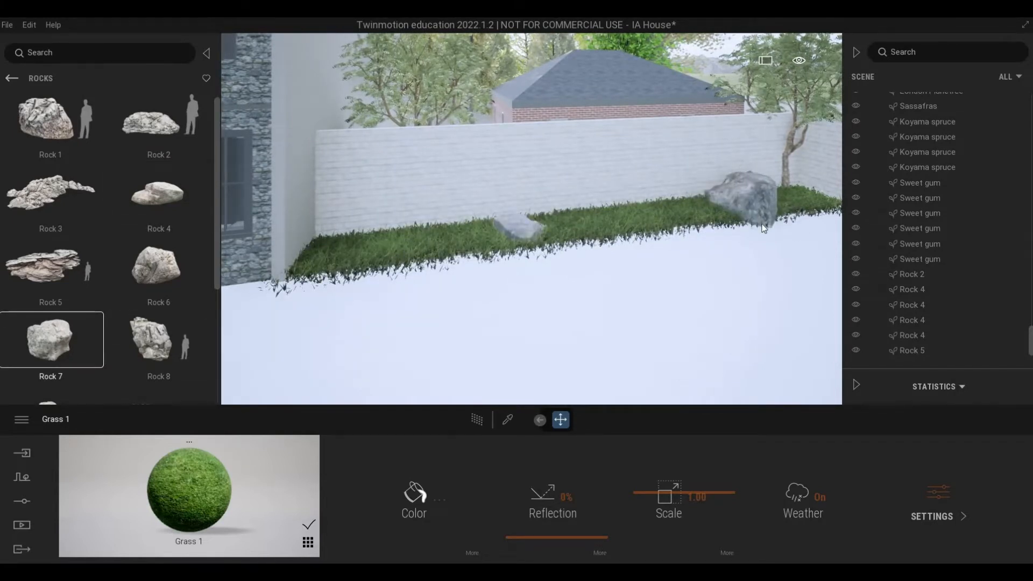
left_click_drag(691, 232, 742, 198)
key("Escape")
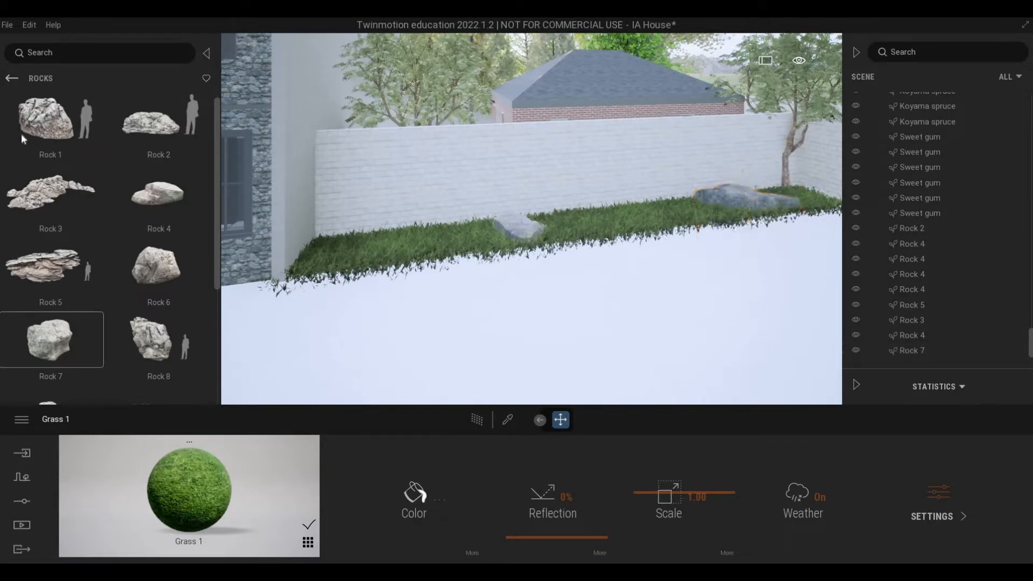
Step: Place two Bush base 2 bushes on the boundary wall's grass strip, one near the house corner and one between the two rocks
left_click(11, 78)
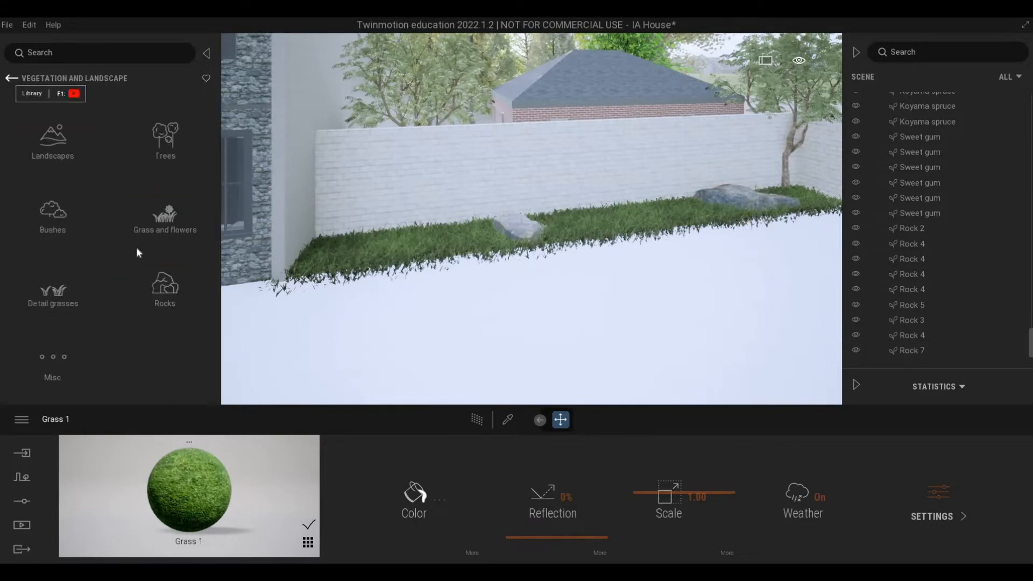
left_click(50, 212)
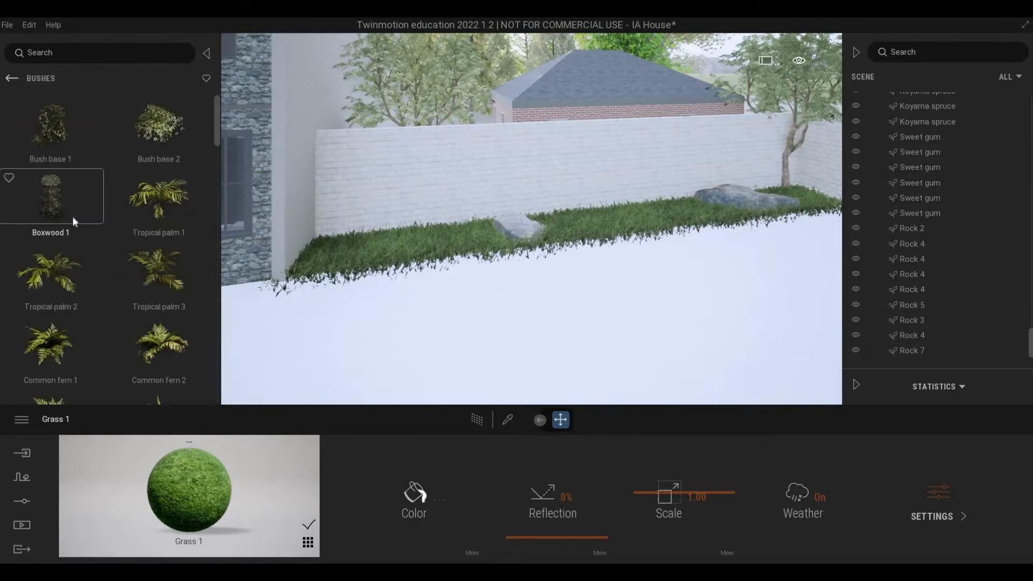
scroll(73, 222, "down", 1)
scroll(73, 221, "up", 1)
left_click_drag(157, 132, 363, 263)
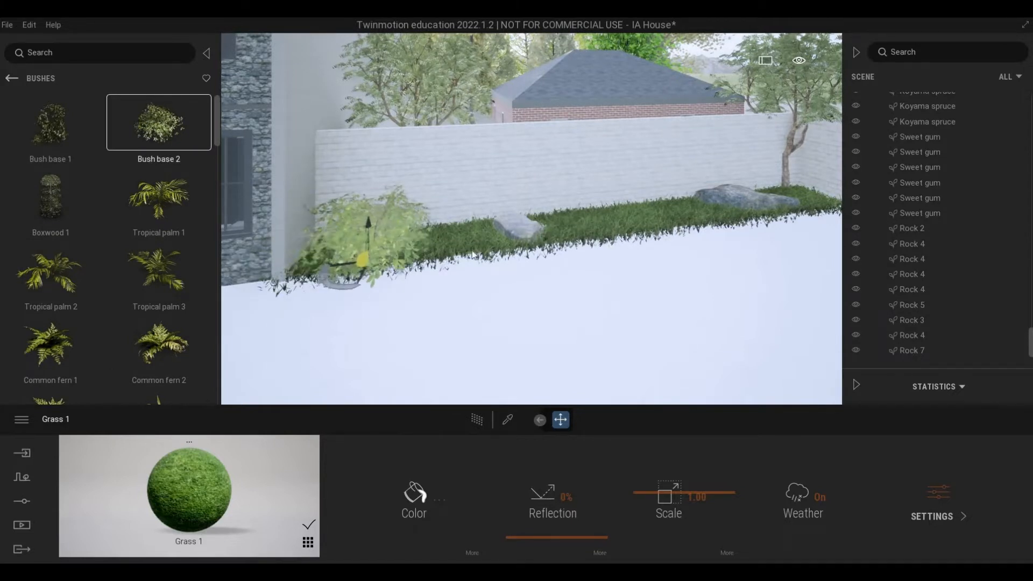
left_click_drag(472, 254, 628, 222)
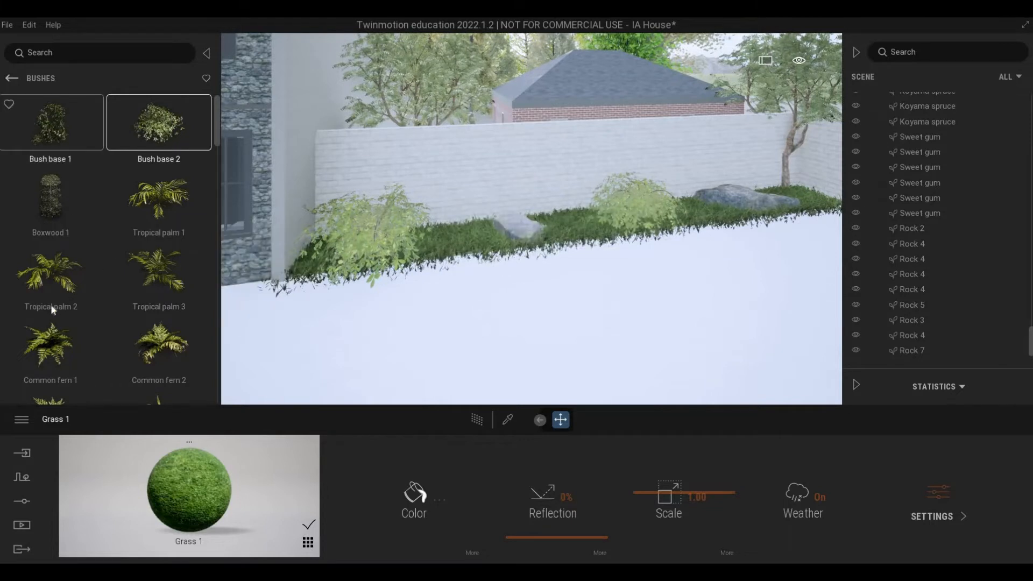
Step: Place three Cat palm 2 plants along the boundary wall's grass strip, between and beside the rocks and bushes
scroll(51, 304, "down", 3)
scroll(75, 314, "down", 5)
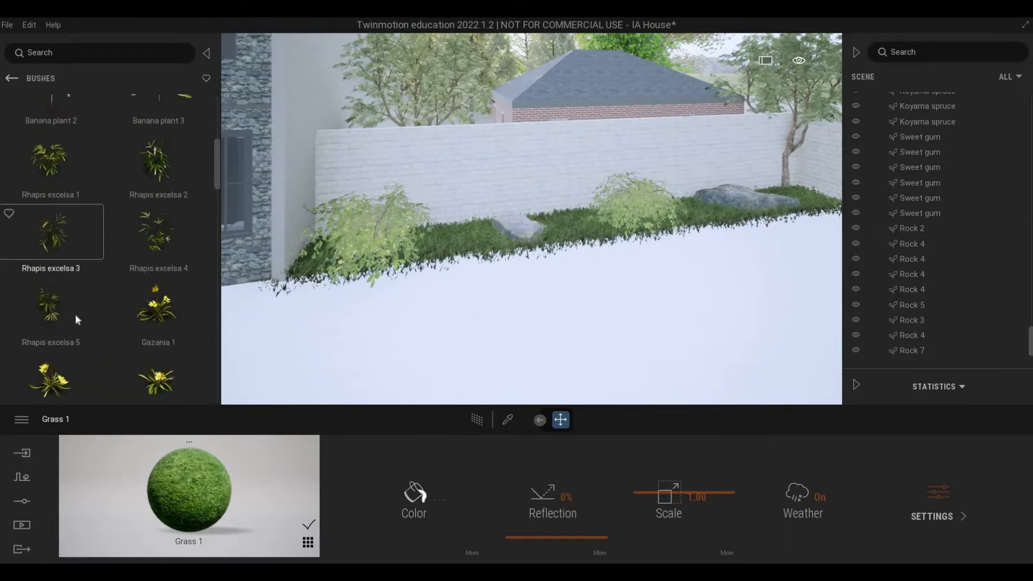
scroll(140, 325, "down", 8)
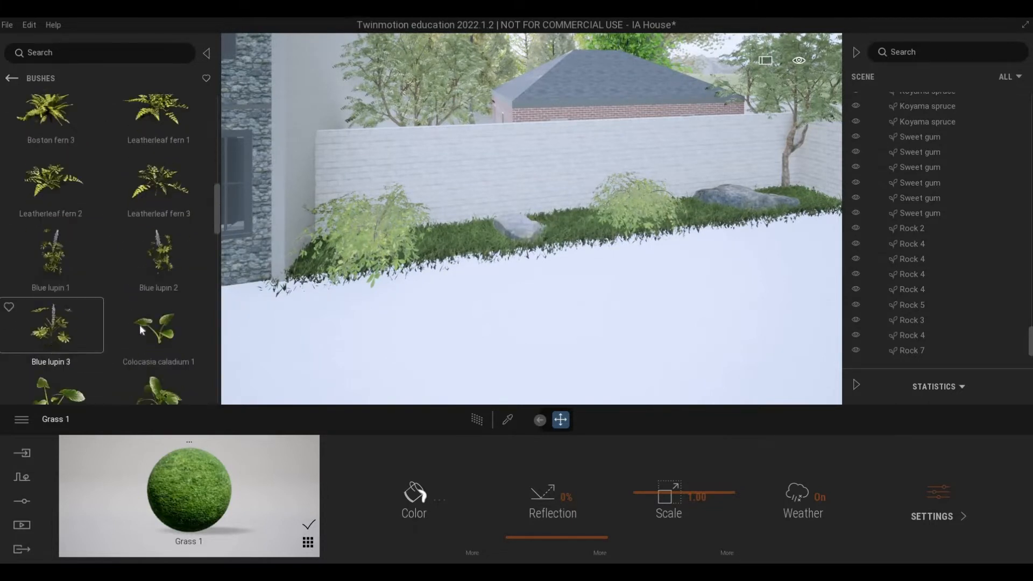
scroll(155, 340, "down", 5)
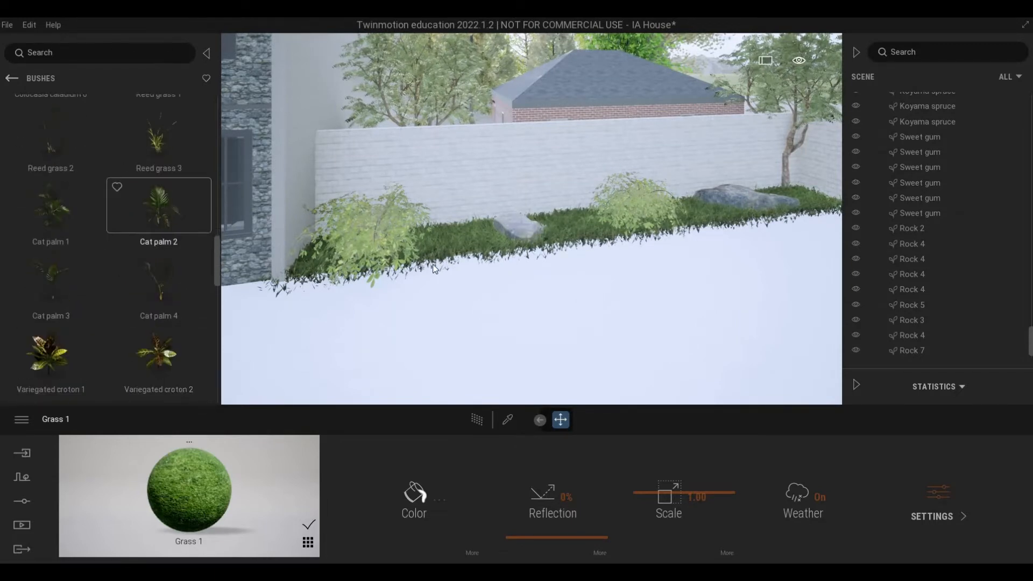
left_click_drag(169, 216, 457, 246)
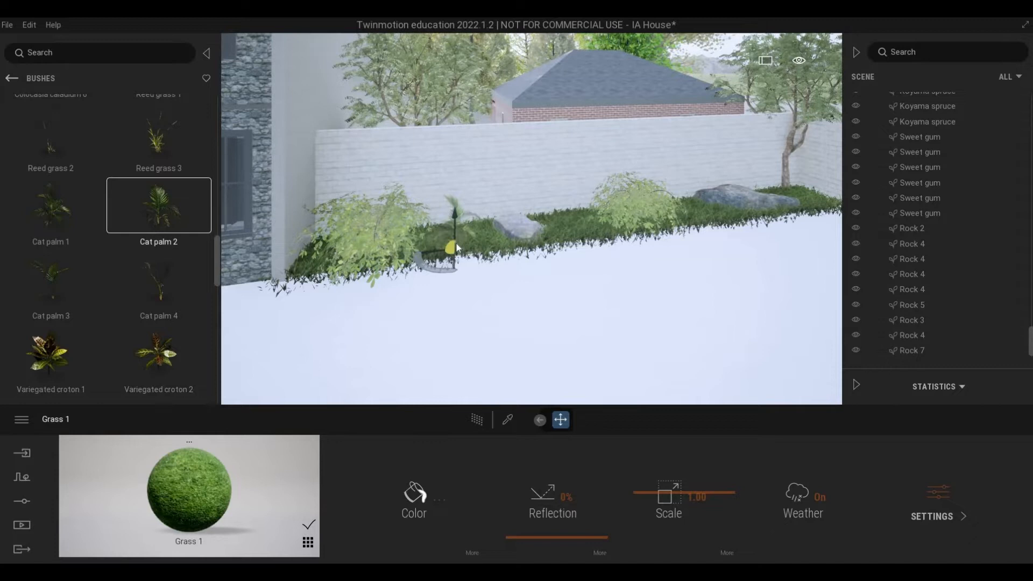
left_click(573, 224)
left_click(678, 215)
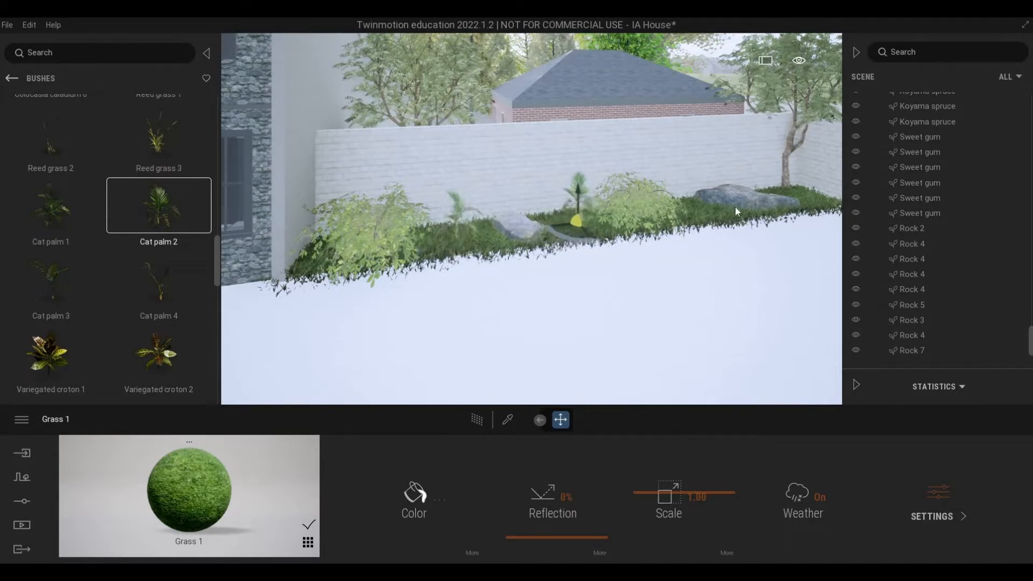
left_click(695, 211)
scroll(126, 291, "down", 3)
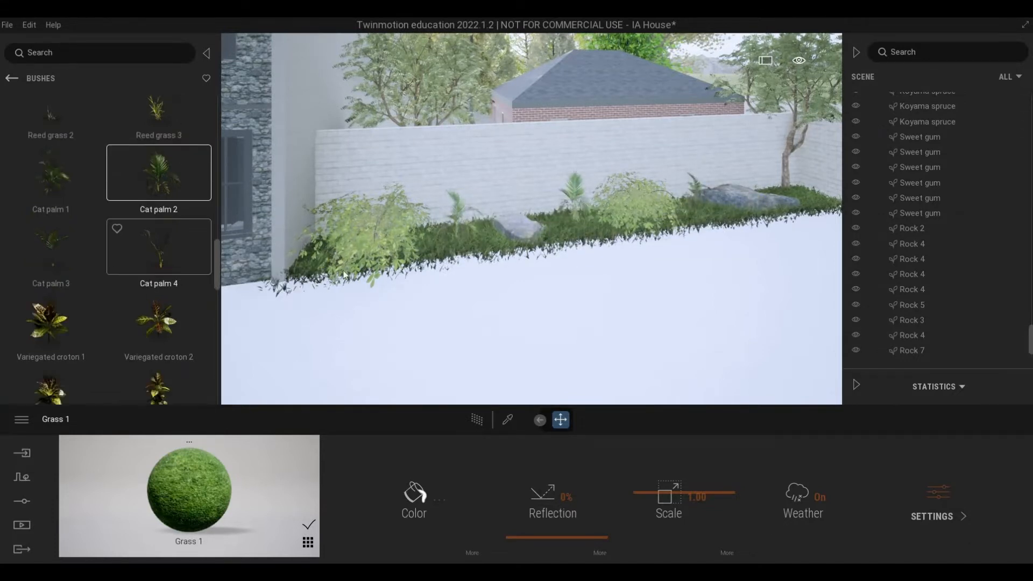
Step: Examine the planting along the boundary wall up close and the front of the house from farther back
scroll(499, 287, "up", 2)
scroll(499, 288, "up", 4)
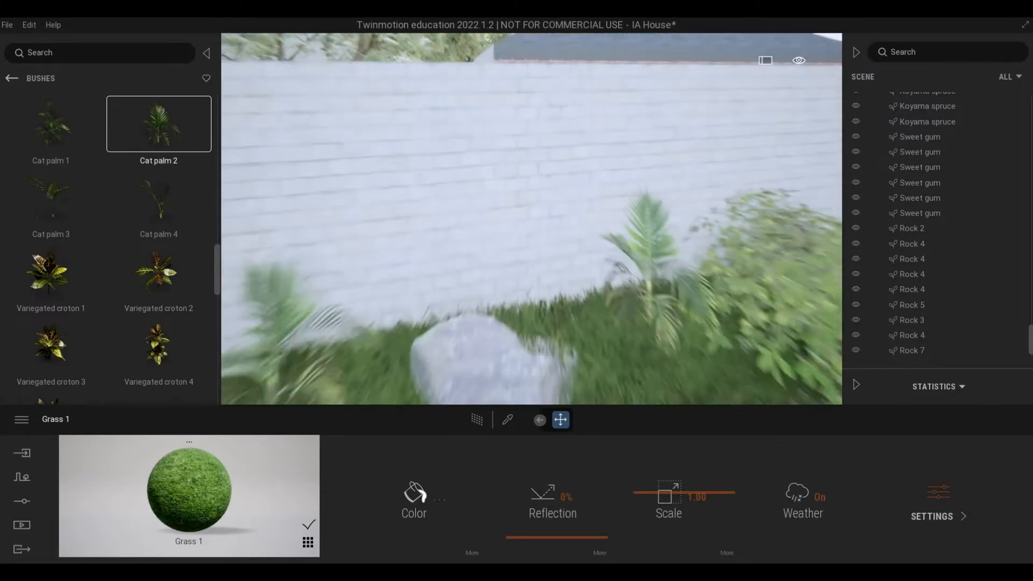
right_click_drag(499, 287, 408, 288)
scroll(500, 287, "down", 5)
scroll(499, 288, "down", 4)
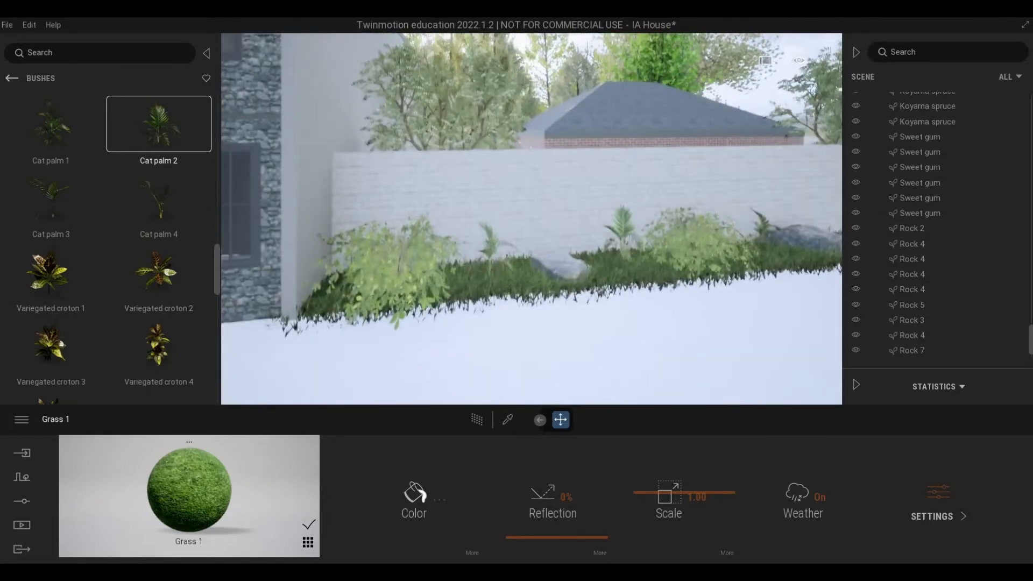
right_click_drag(499, 287, 452, 272)
key("s")
key("a")
scroll(487, 297, "down", 1)
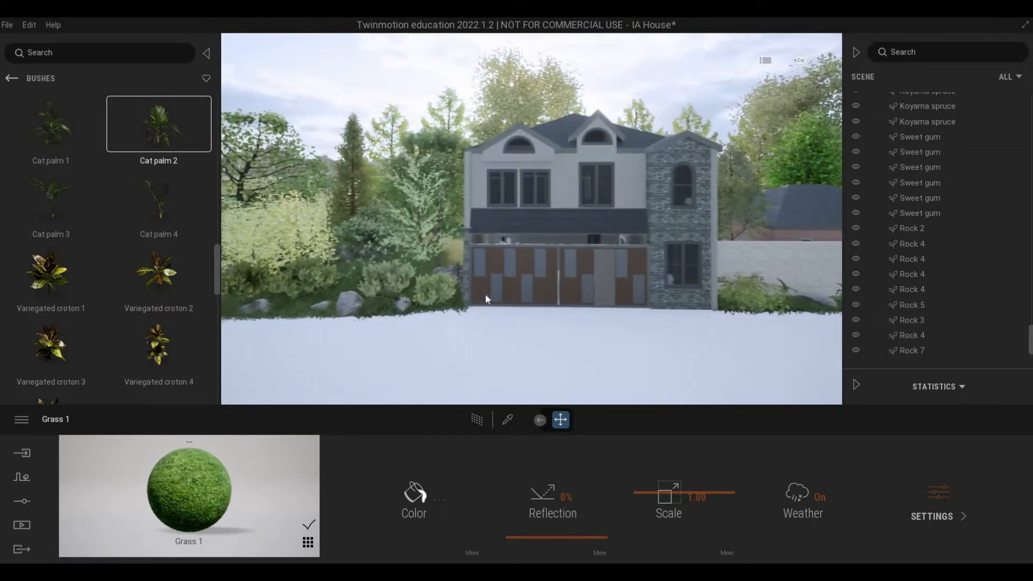
Step: Extend the Sweet gum row behind the garden away from the house with three single instances, the first two spaced about 5 m apart
middle_click_drag(486, 298, 418, 225)
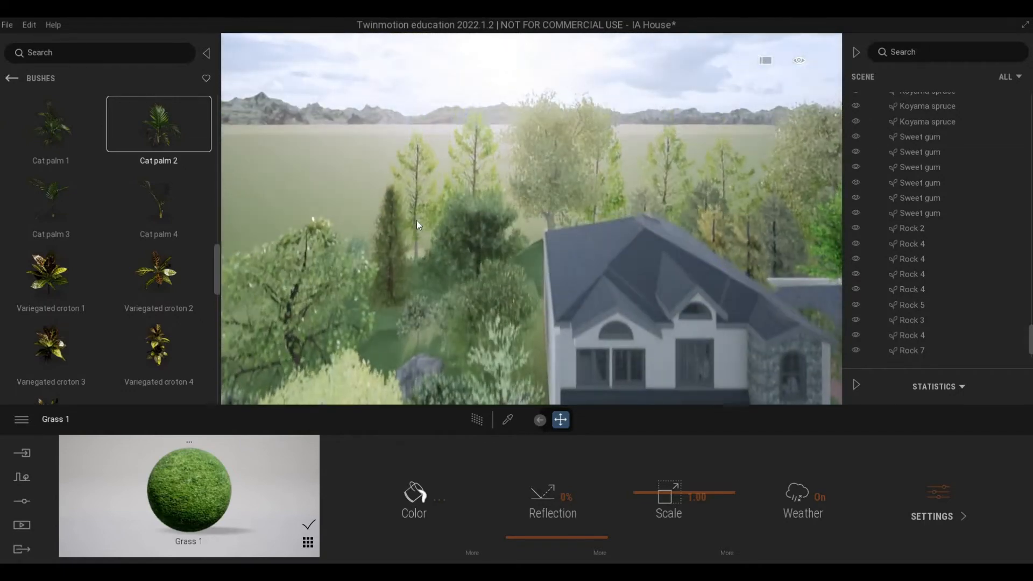
left_click(421, 275)
left_click_drag(363, 292, 364, 296, "shift")
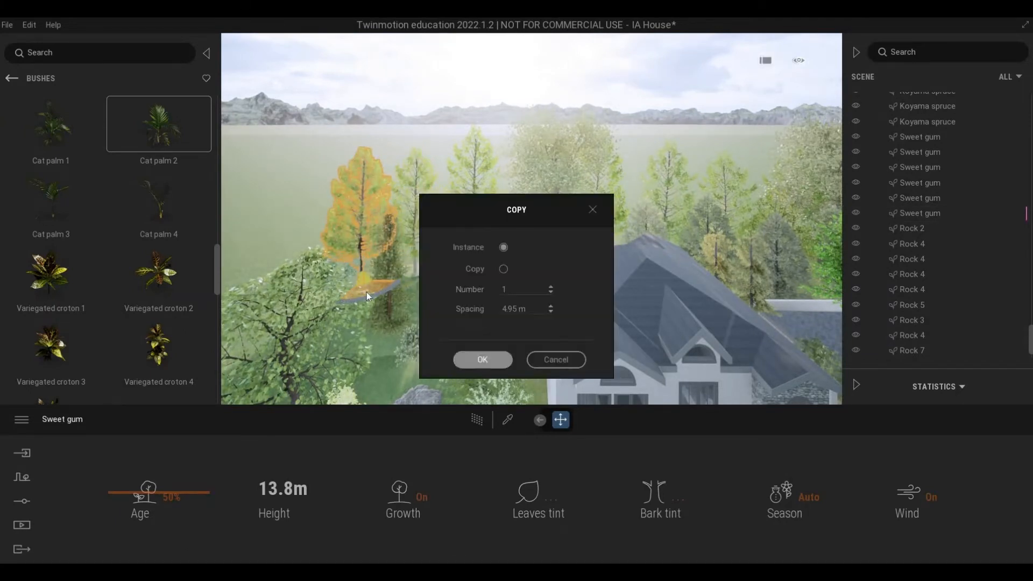
left_click(482, 360)
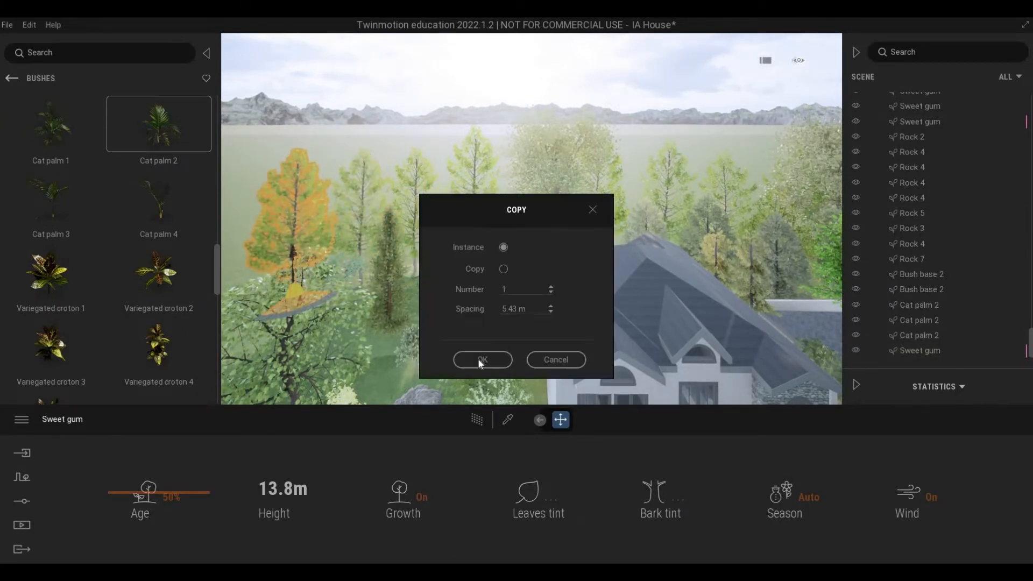
left_click(477, 358)
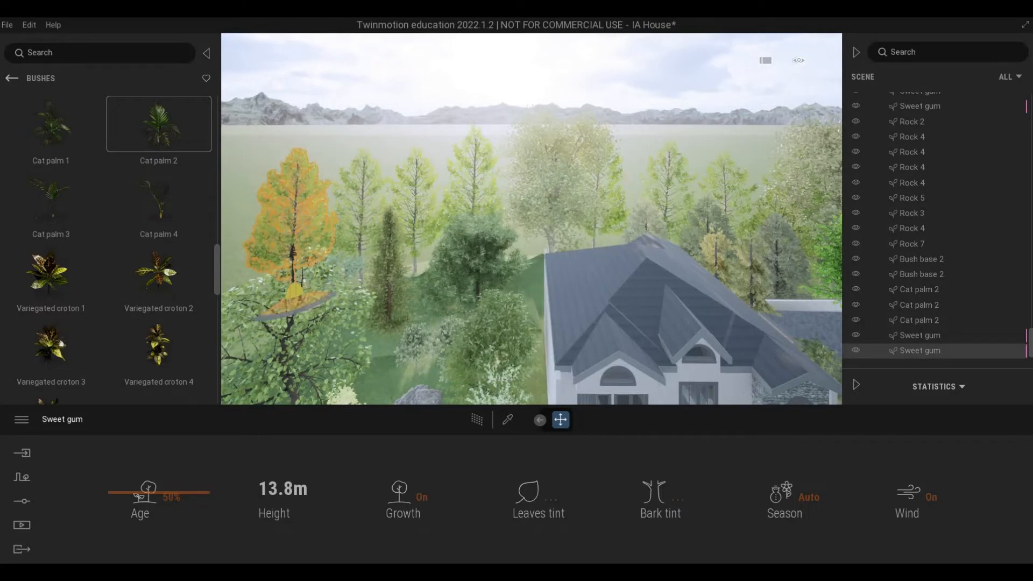
key("a")
right_click_drag(453, 312, 453, 311)
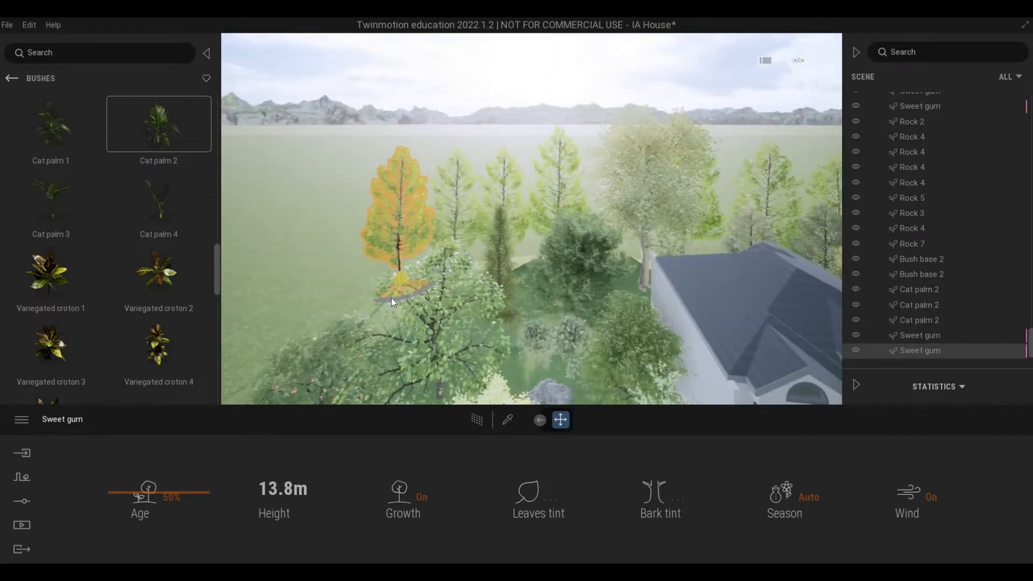
left_click_drag(392, 298, 339, 318)
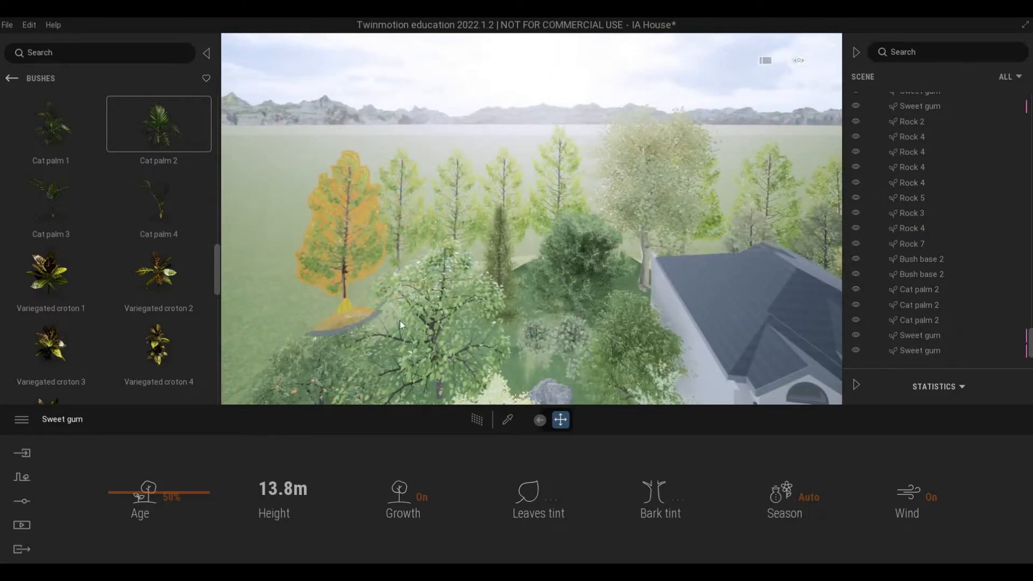
left_click(479, 359)
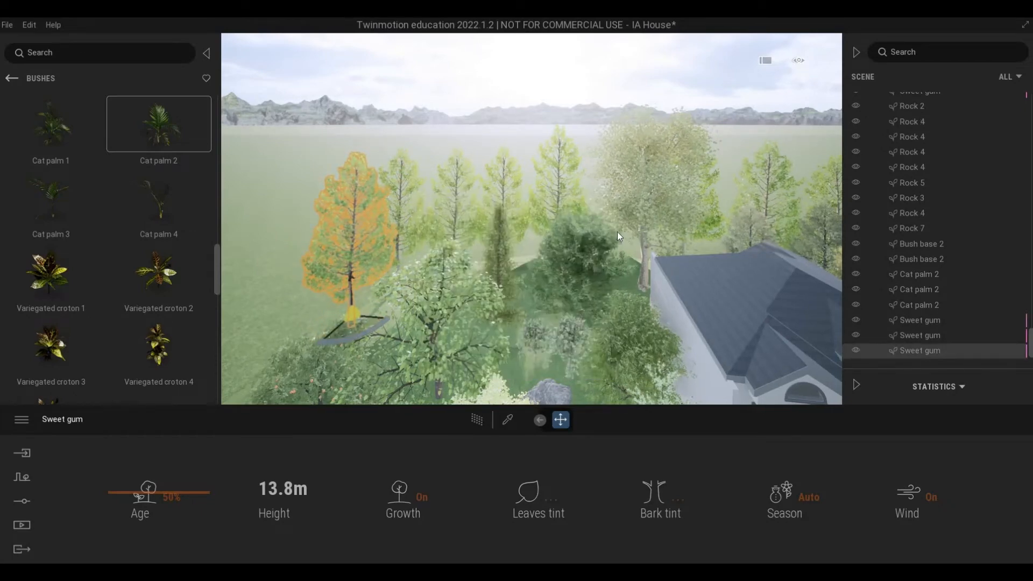
Step: Copy the London Planetree behind the house as one instance about 33 m away, near the far end of the Sweet gum row
key("d")
left_click(597, 289)
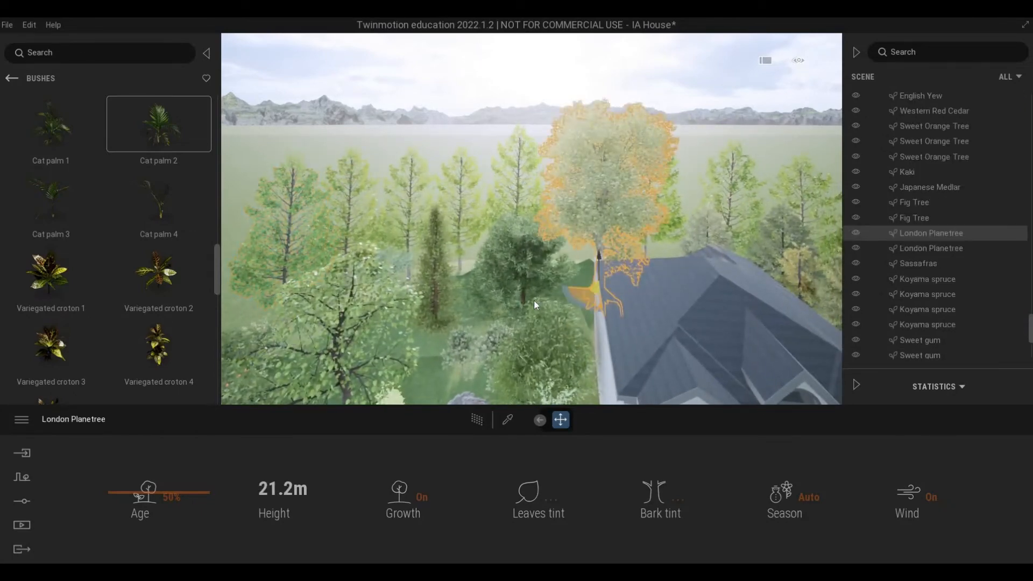
left_click_drag(534, 300, 224, 285)
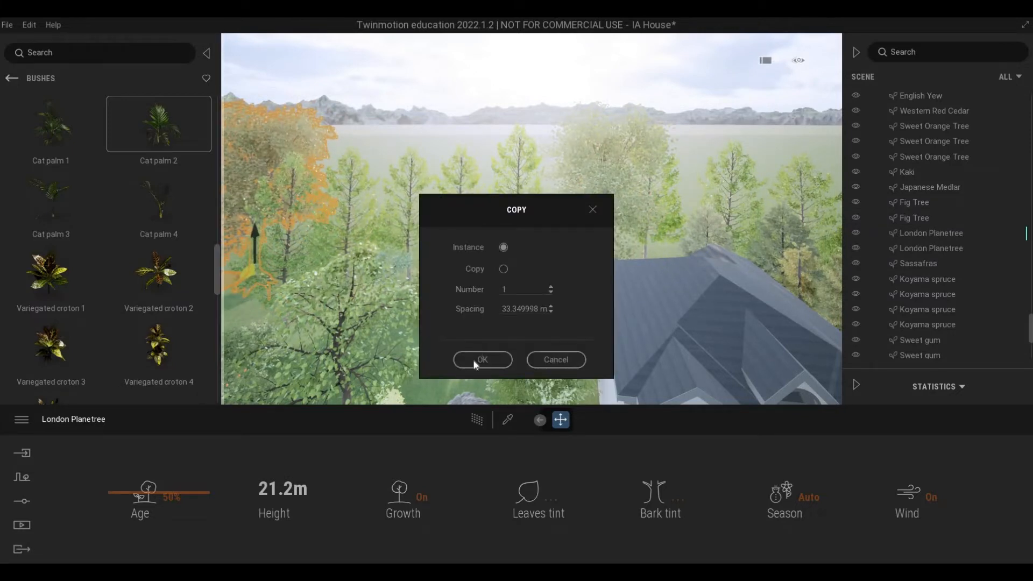
left_click(475, 358)
Step: Copy a London Planetree as one instance onto the grass outside the small brick building's yard wall
right_click_drag(639, 260, 678, 259)
key("d")
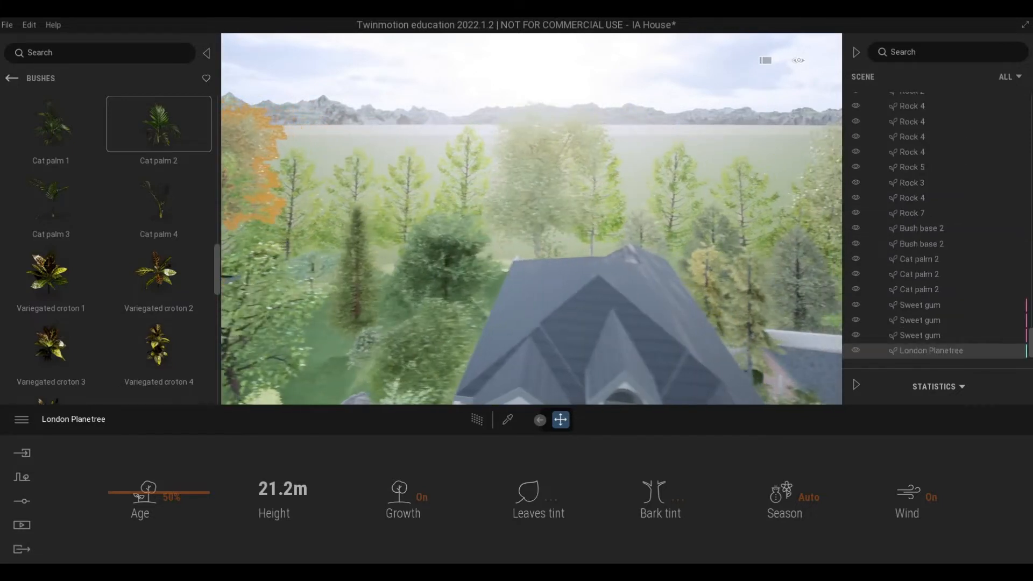
right_click_drag(409, 221, 335, 216)
left_click(335, 216)
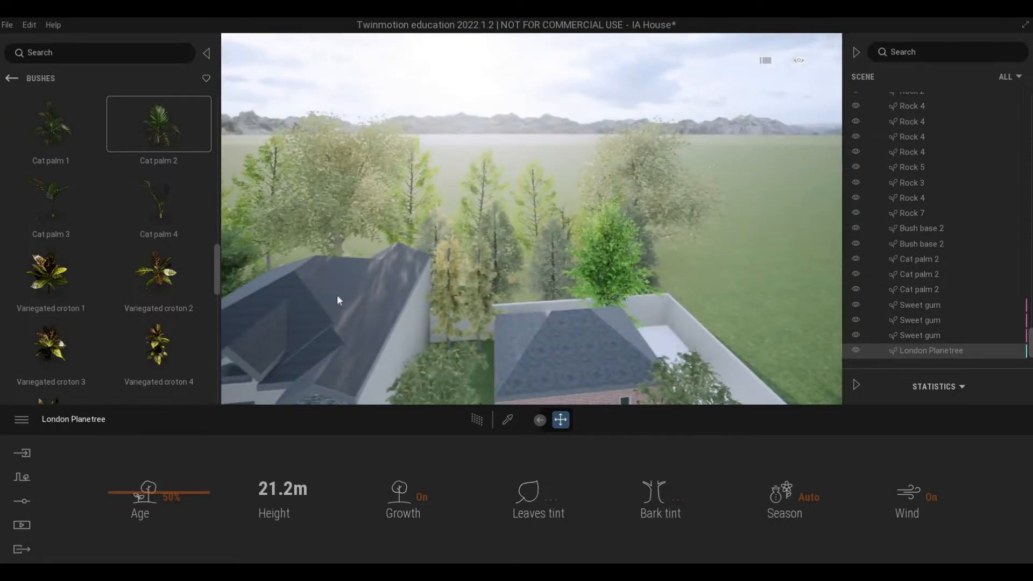
left_click_drag(341, 304, 761, 325, "shift")
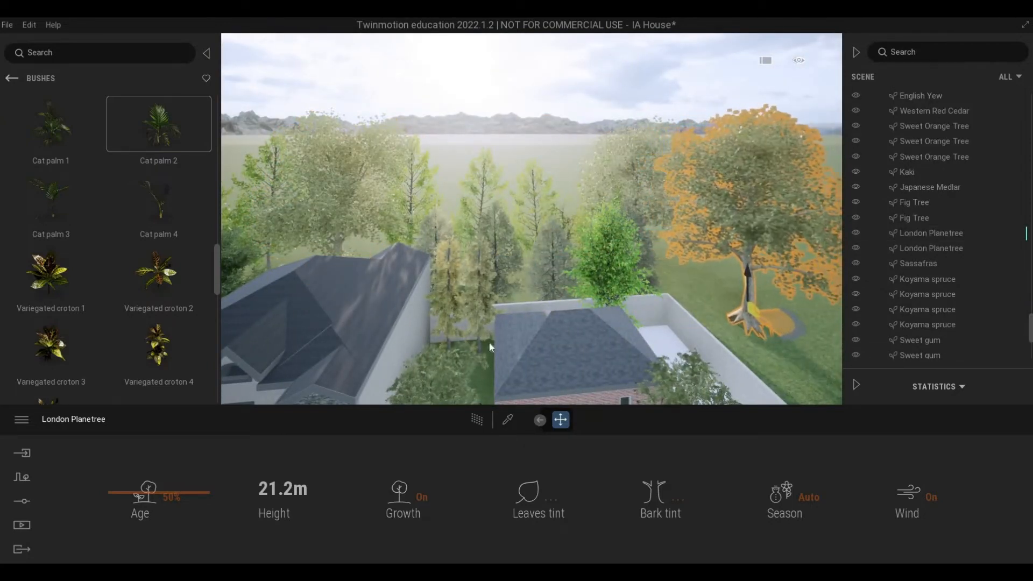
left_click(484, 359)
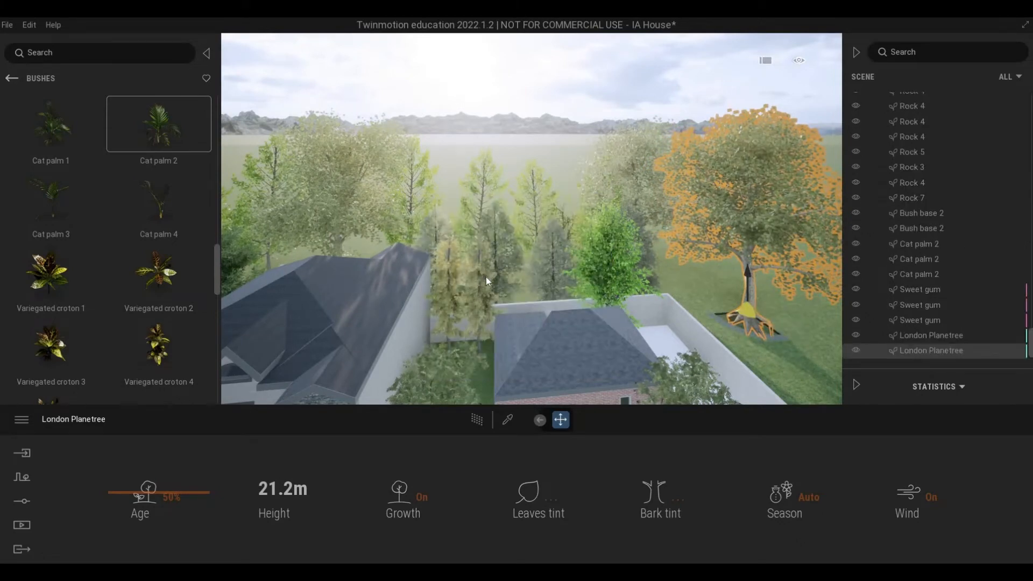
Step: Copy a Sweet gum and a Katsura tree, one instance each, onto the grass outside the yard wall near the new London Planetree
left_click_drag(486, 276, 779, 386)
left_click(484, 359)
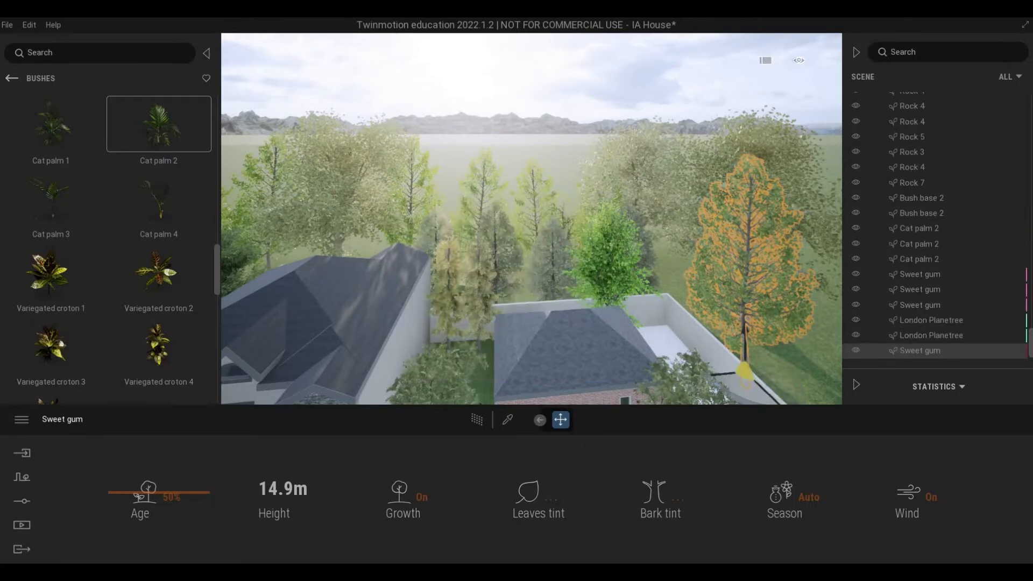
right_click_drag(663, 374, 699, 372)
left_click_drag(699, 372, 737, 376)
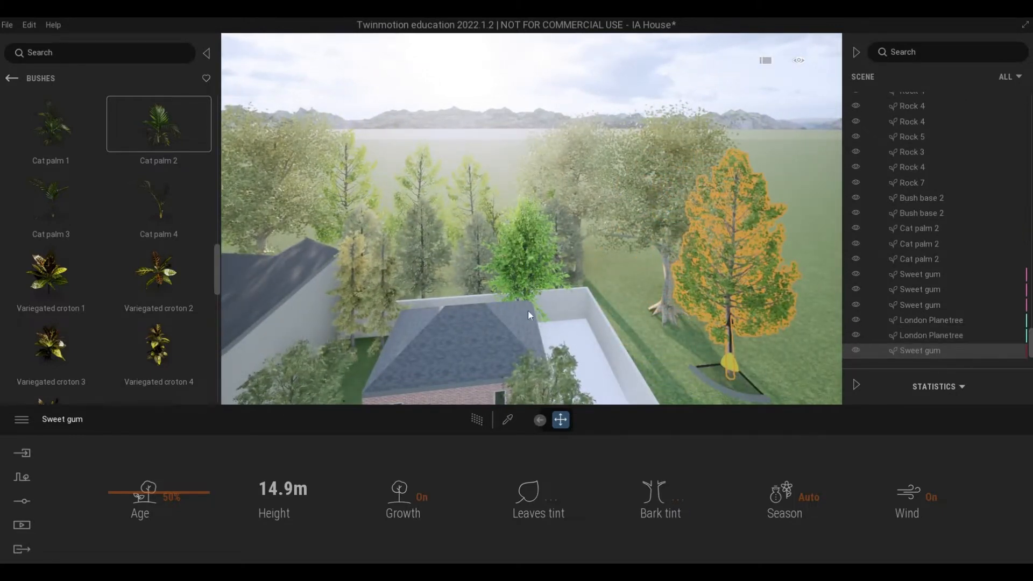
left_click(513, 334)
left_click_drag(513, 333, 622, 329)
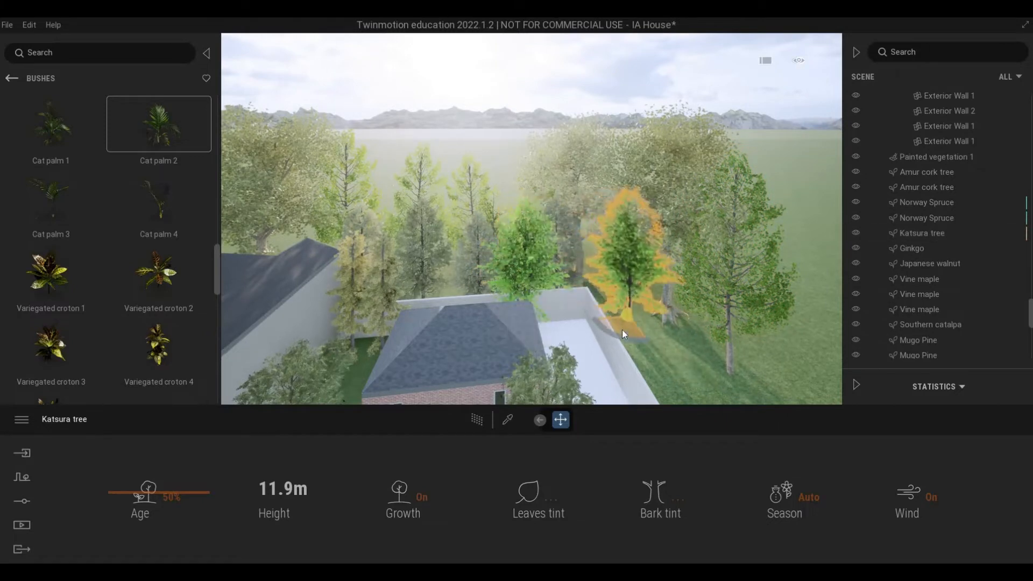
left_click(484, 359)
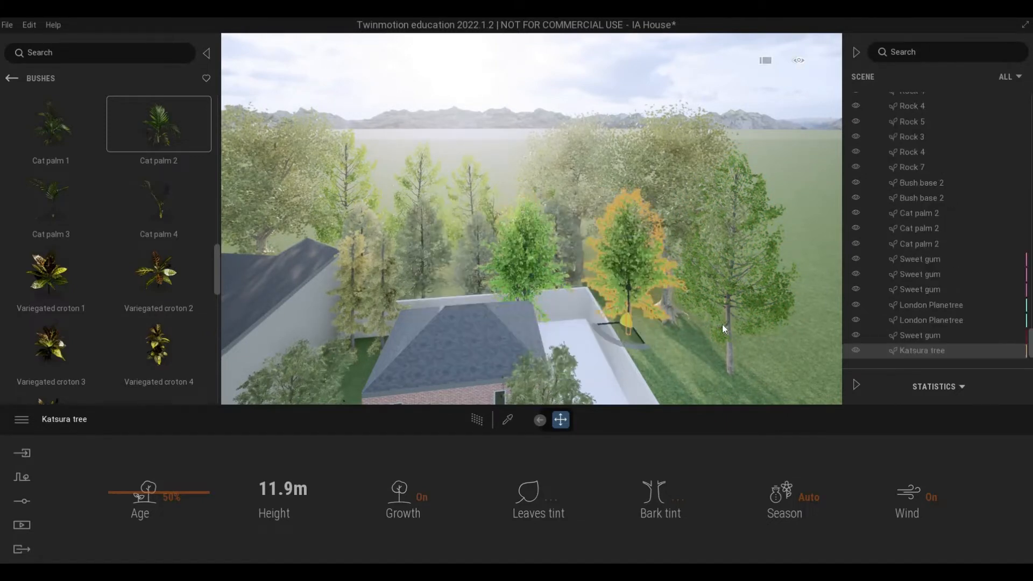
Step: Copy the Sweet gum outside the yard wall as one instance about 3.6 m closer to the paved area
left_click(741, 304)
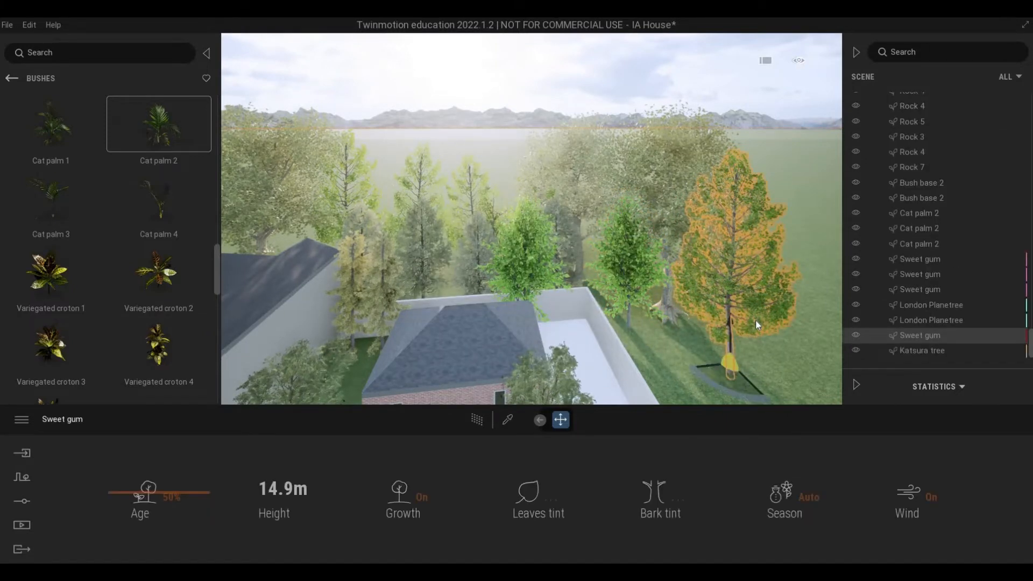
key("d")
key("s")
left_click_drag(659, 343, 707, 363, "shift")
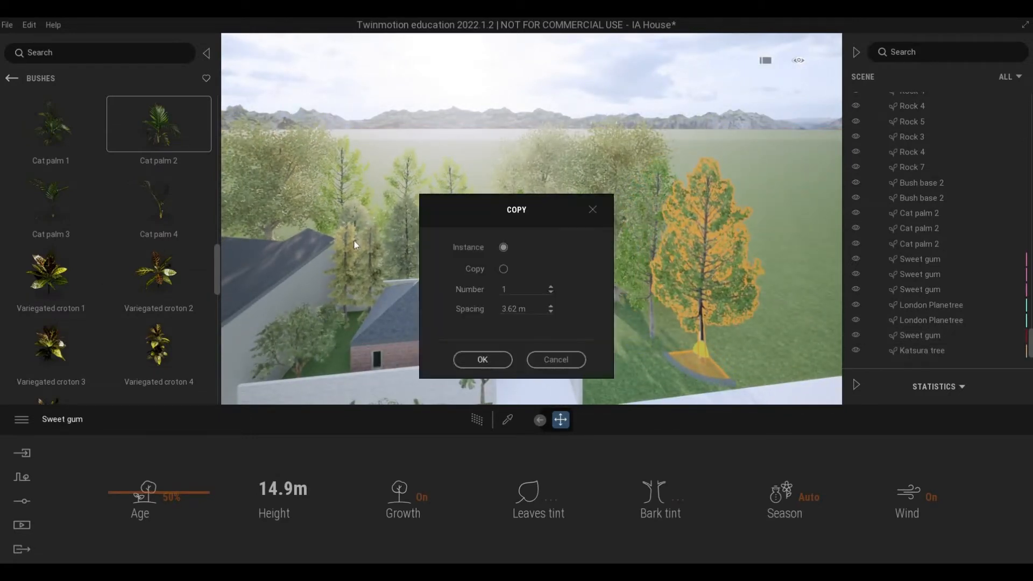
key("Return")
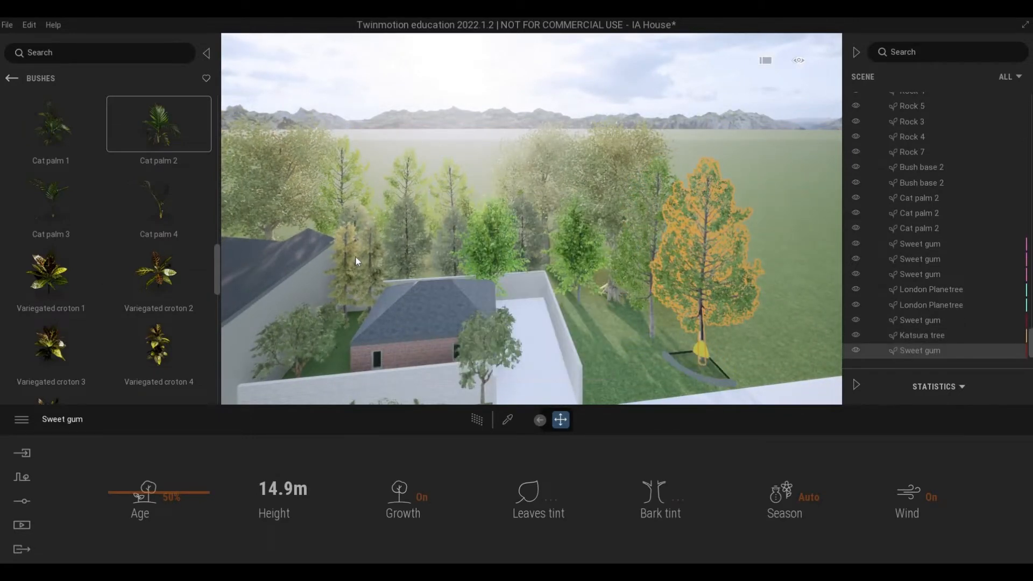
Step: Copy a Norway Spruce from behind the brick building as three single instances in a row between the yard wall and the Sweet gums
left_click(346, 286)
mouse_move(609, 343)
left_mouse_down("shift")
mouse_move(621, 347)
mouse_move(613, 350)
left_mouse_up("shift")
key("Return")
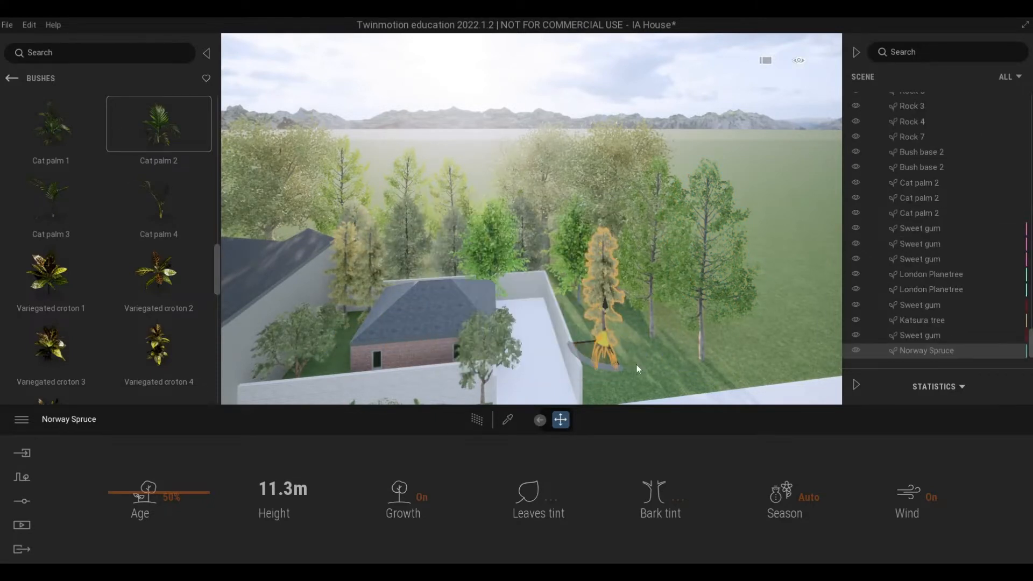
left_click_drag(653, 356, 702, 378, "shift")
key("Return")
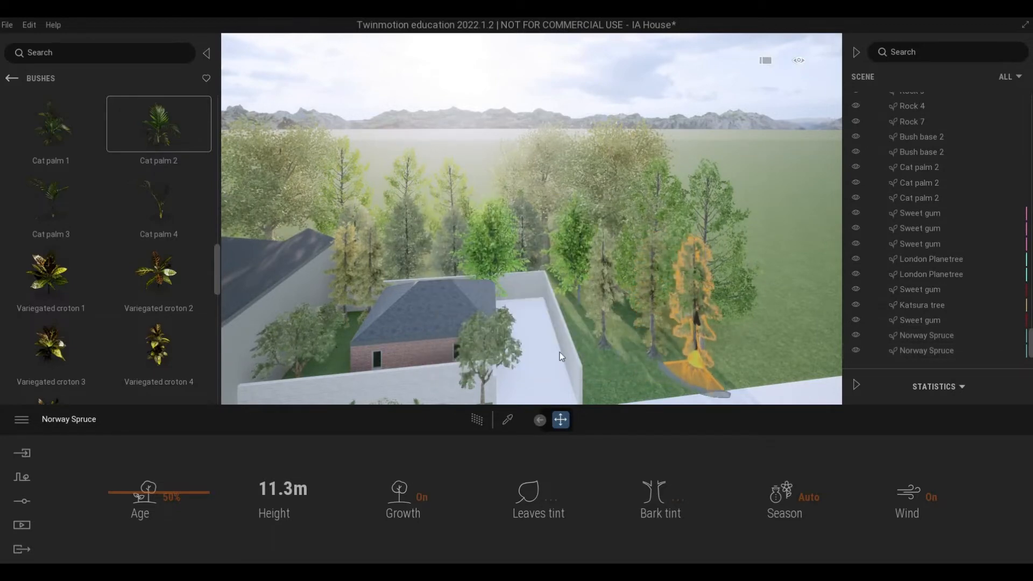
left_click(484, 360)
Step: Place a Break 01 car from the vehicle library on the paved drive beside the brick building's yard wall, rotated 90° to point inward
scroll(593, 336, "down", 2)
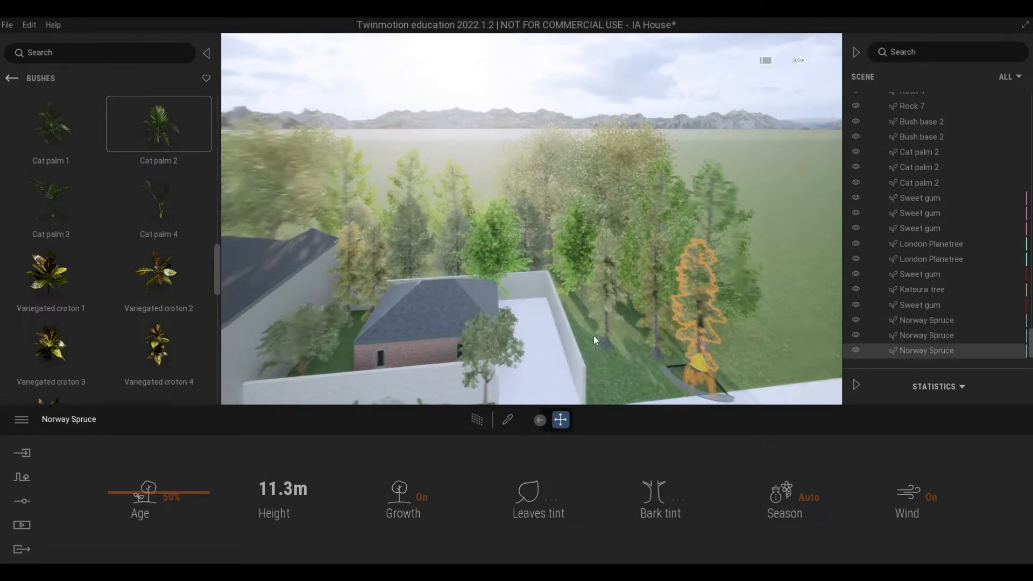
right_click_drag(593, 336, 616, 327)
key("q")
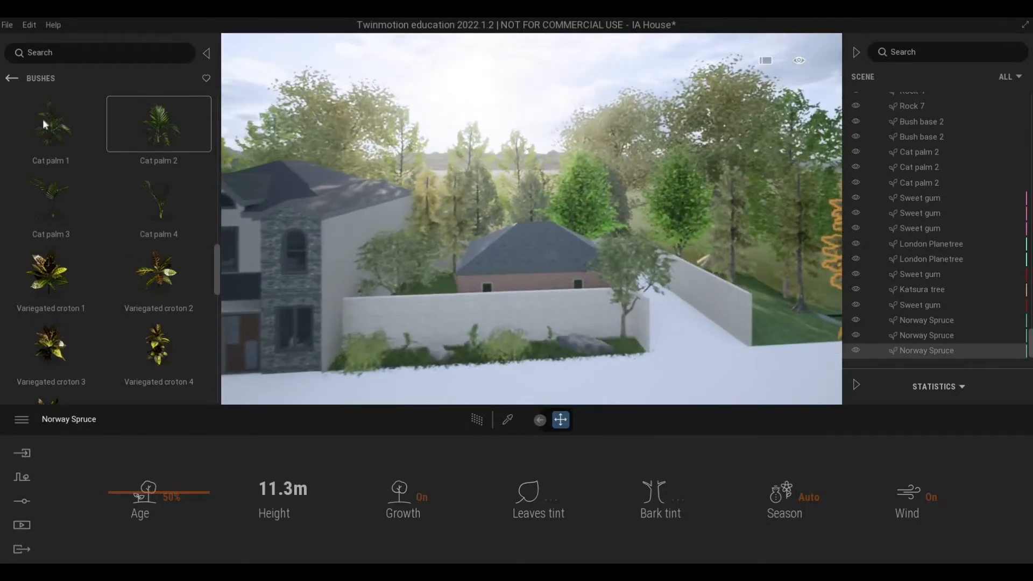
left_click(11, 78)
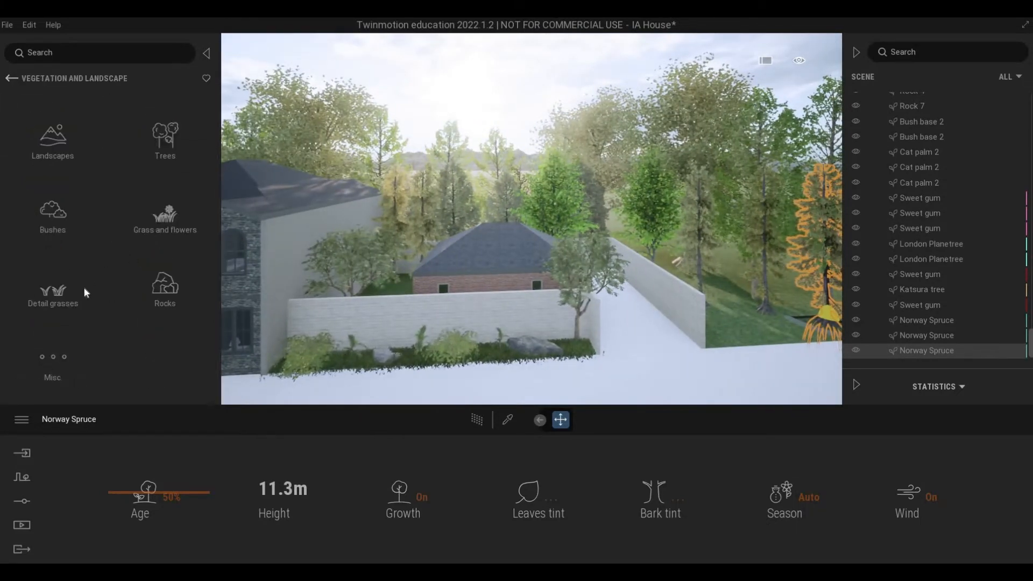
left_click(16, 79)
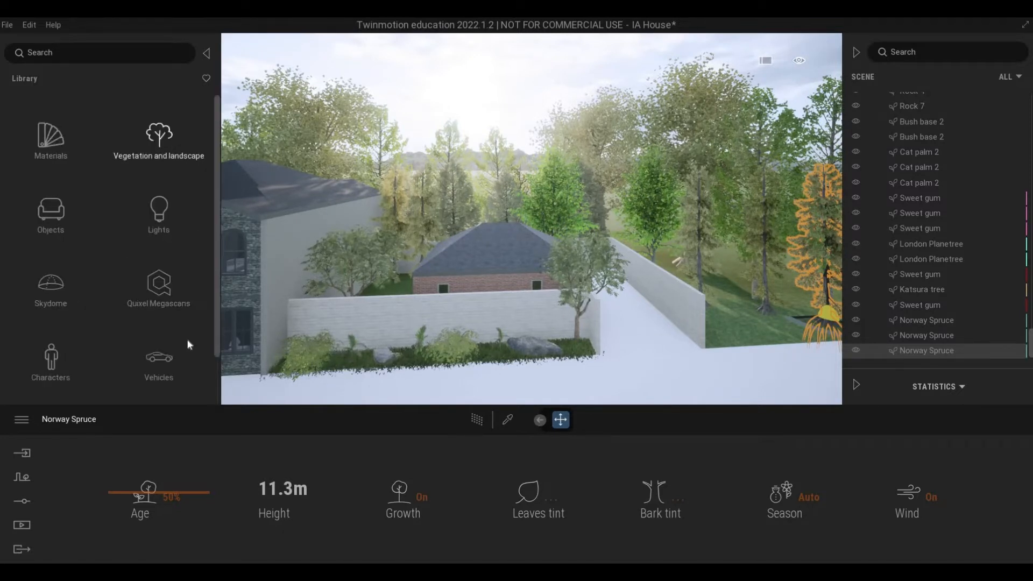
scroll(167, 320, "down", 1)
left_click(161, 325)
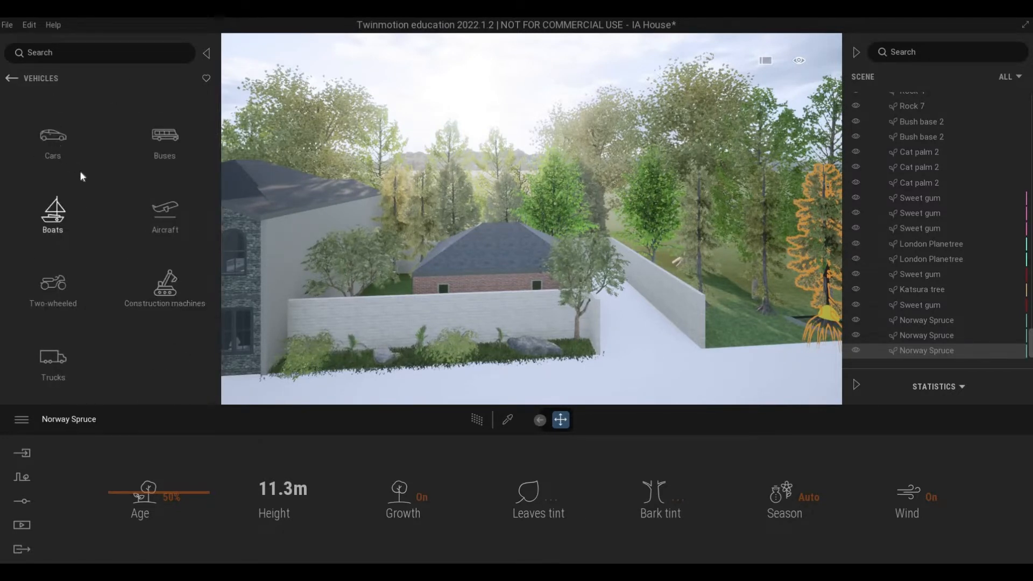
left_click(54, 140)
mouse_move(647, 322)
left_mouse_down()
mouse_move(621, 324)
mouse_move(634, 331)
left_mouse_up()
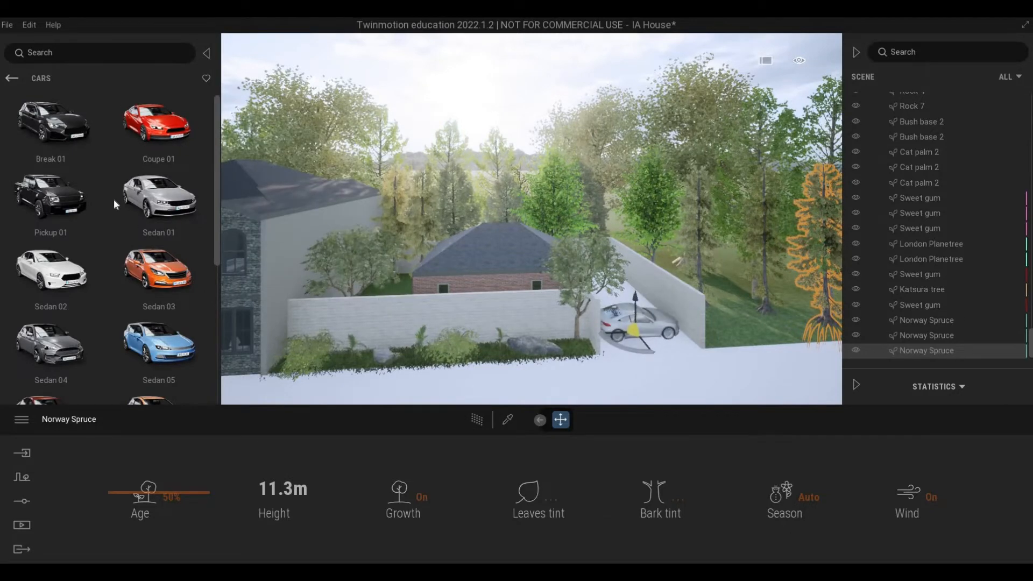
left_click_drag(77, 144, 621, 357)
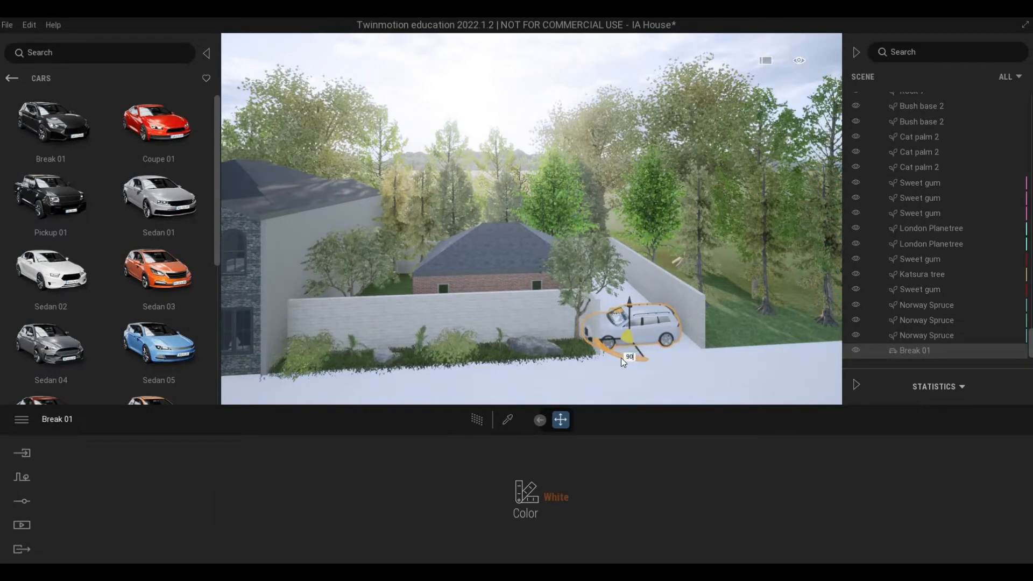
left_click_drag(620, 357, 620, 302)
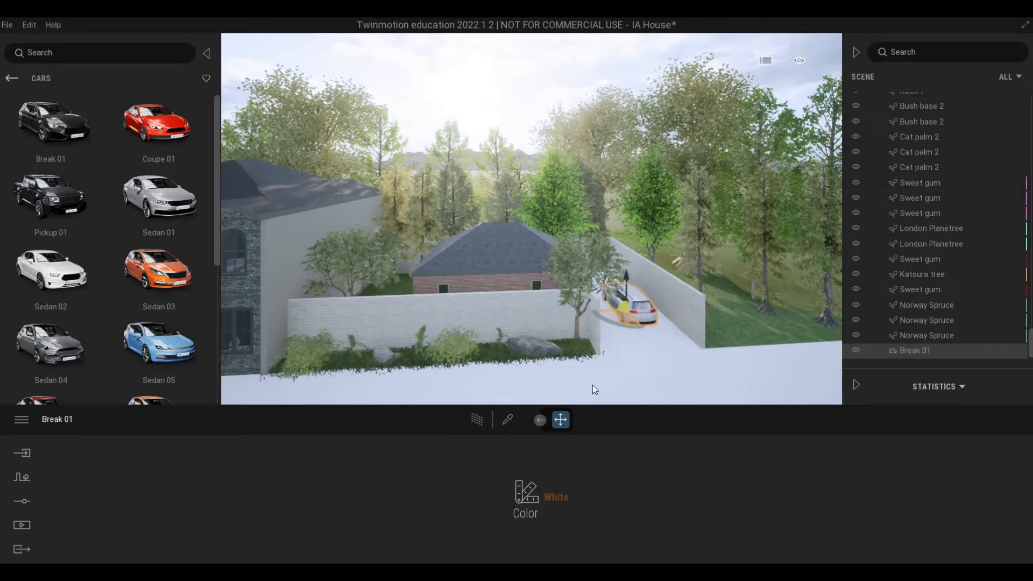
Step: Set the Break 01 car's color to Black
left_click(533, 493)
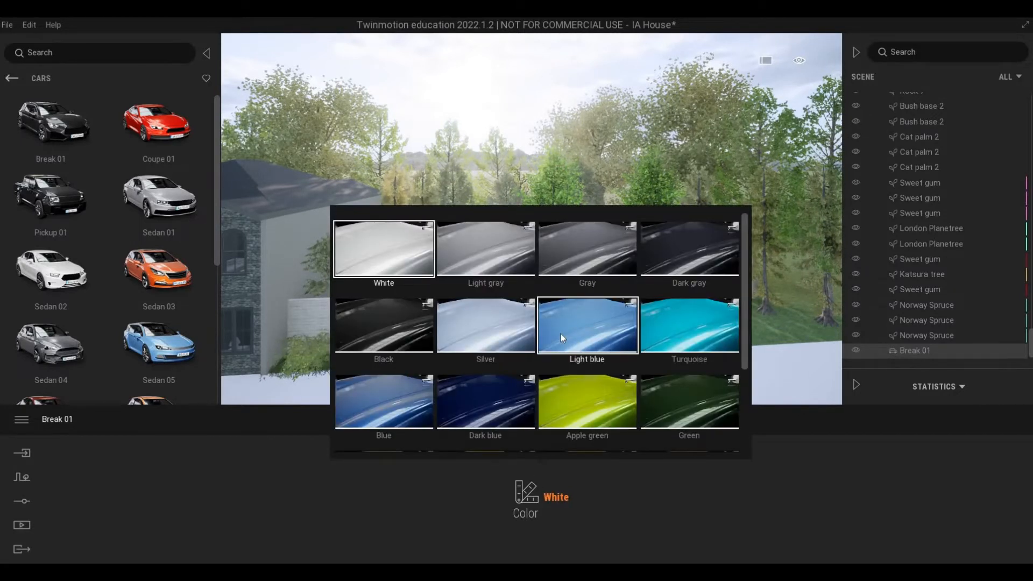
scroll(517, 348, "down", 2)
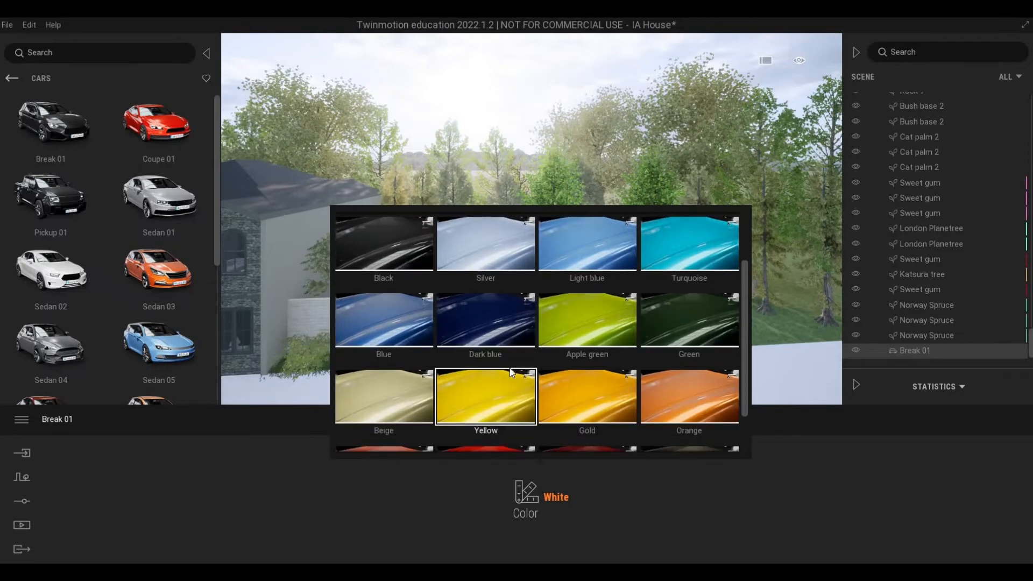
scroll(509, 368, "down", 2)
scroll(488, 376, "up", 4)
left_click(384, 277)
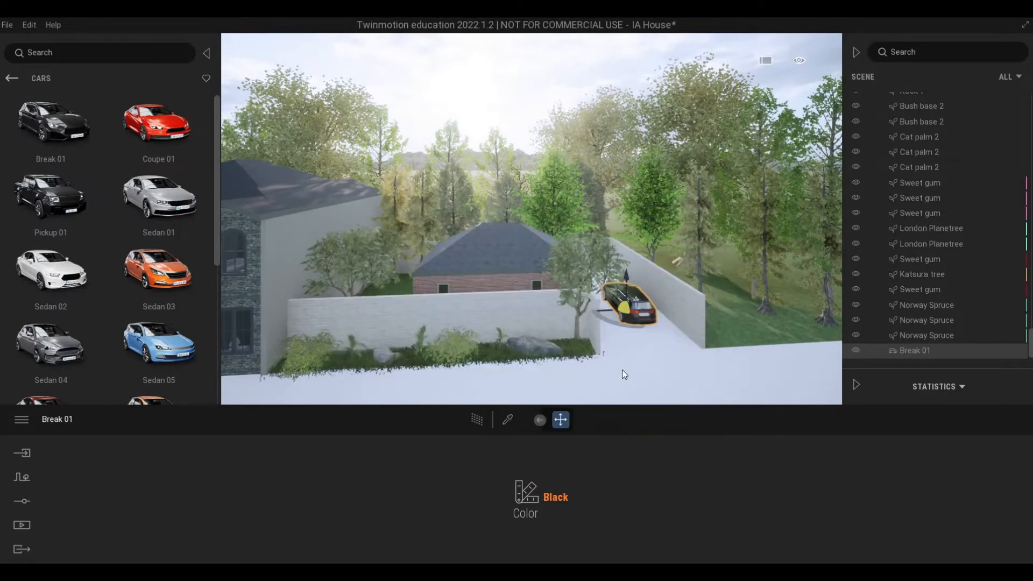
key("Escape")
Step: Nudge the black Break 01 car's placement slightly on the drive between the yard walls
key("w")
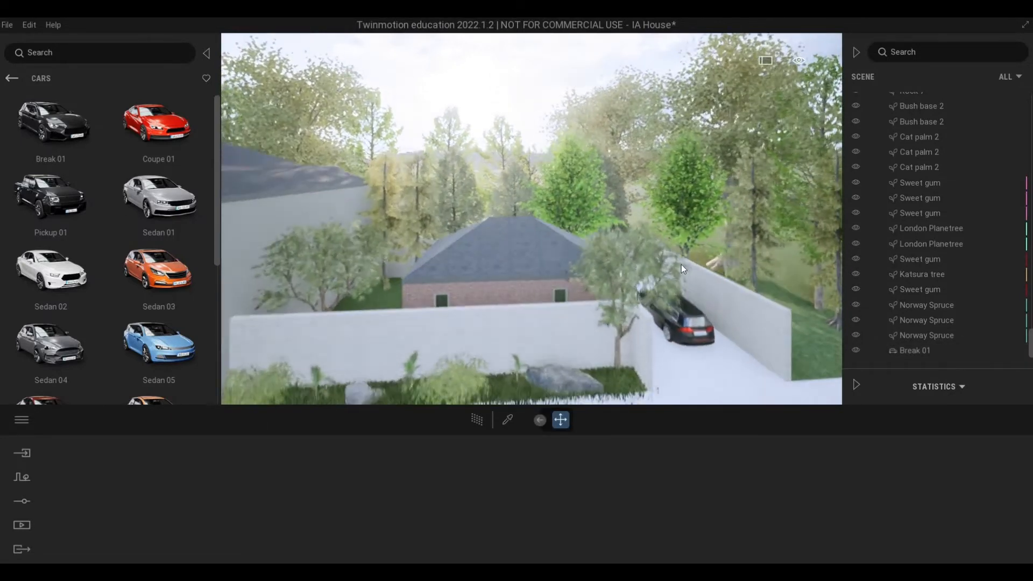
left_click(667, 294)
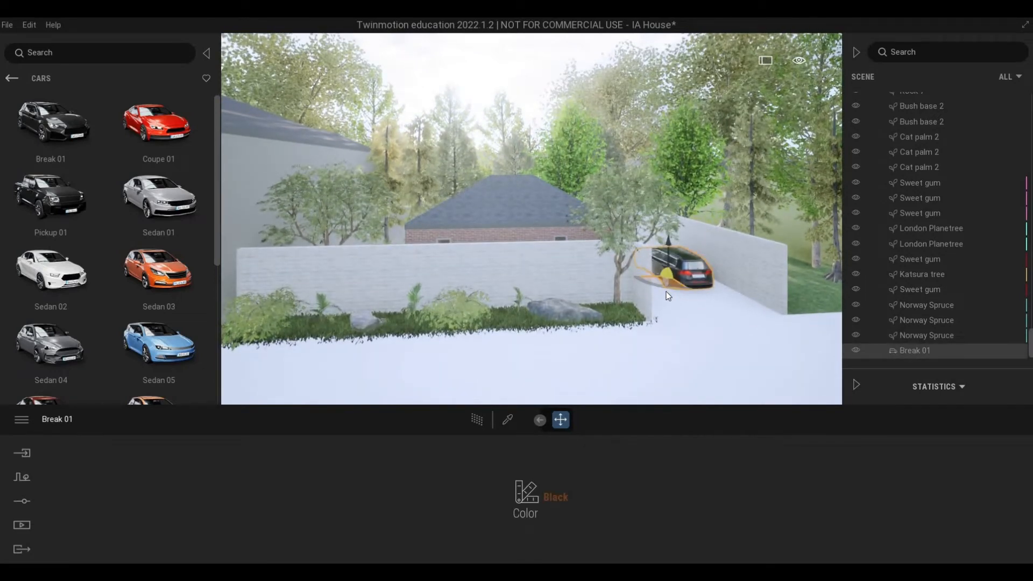
left_click_drag(666, 292, 669, 297)
key("Escape")
Step: Inspect the landscaping along the yard wall and in front of the house, ending with a frontal view of the facade
right_click_drag(578, 384, 559, 375)
key("s")
key("d")
key("d")
key("w")
key("a")
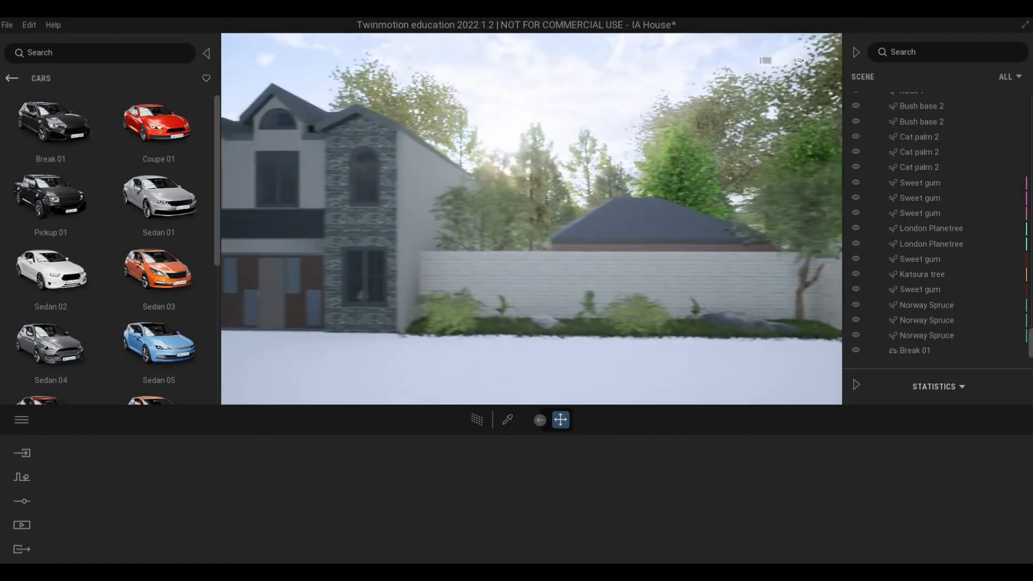
key("a")
key("q")
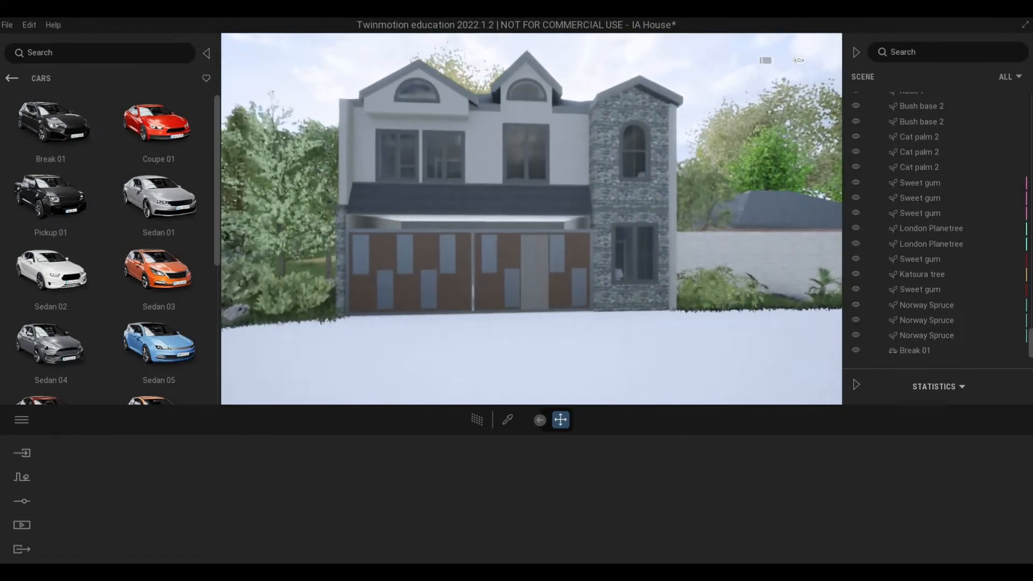
key("d")
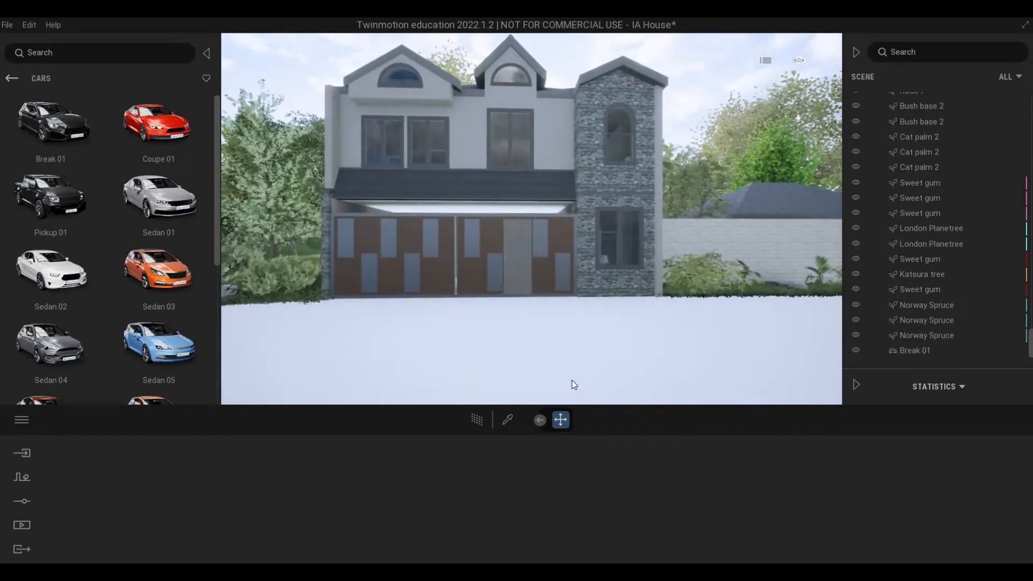
key("a")
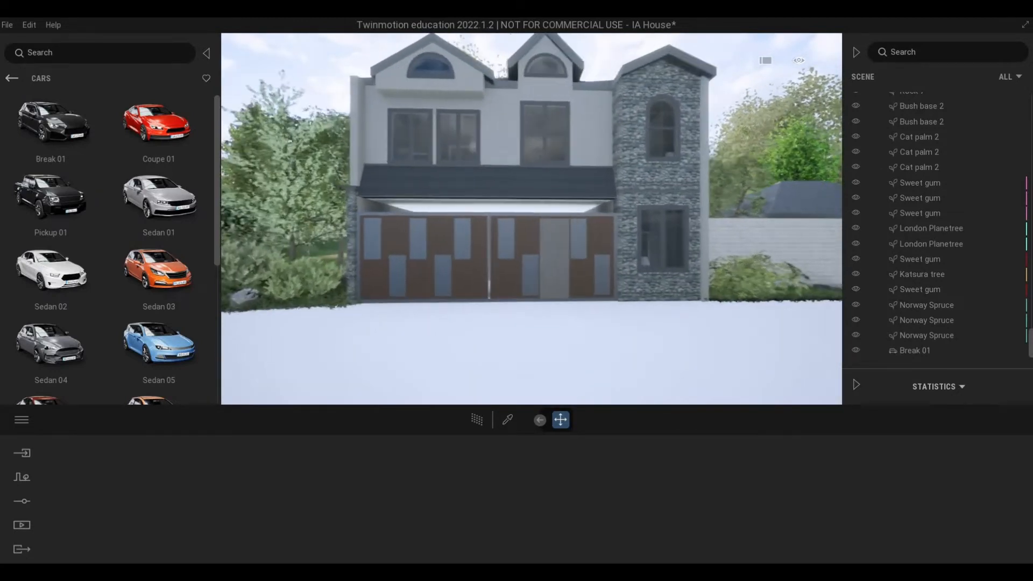
right_click_drag(361, 372, 351, 379)
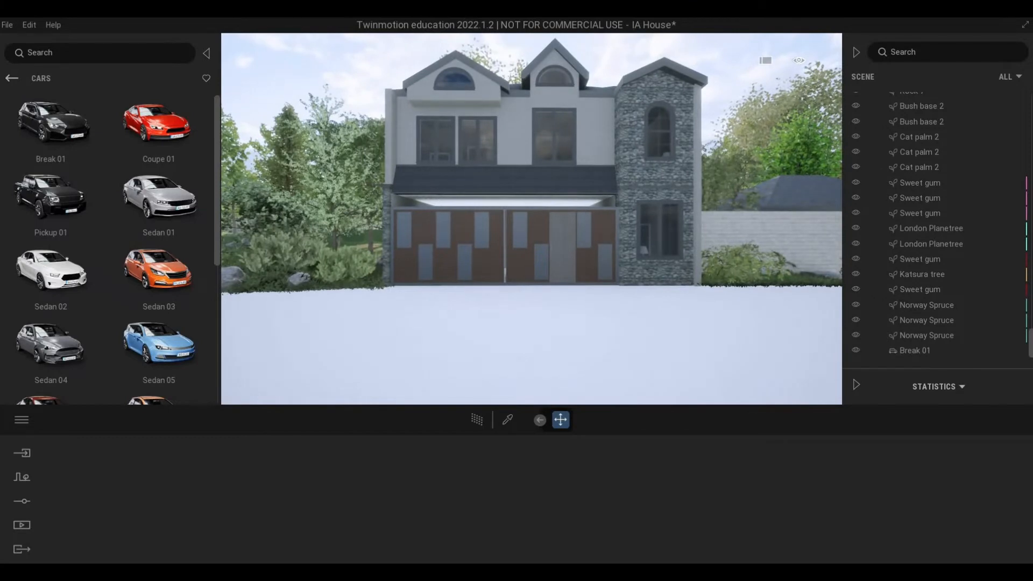
Step: Leave the Cars category and save the IA House project
left_click(12, 78)
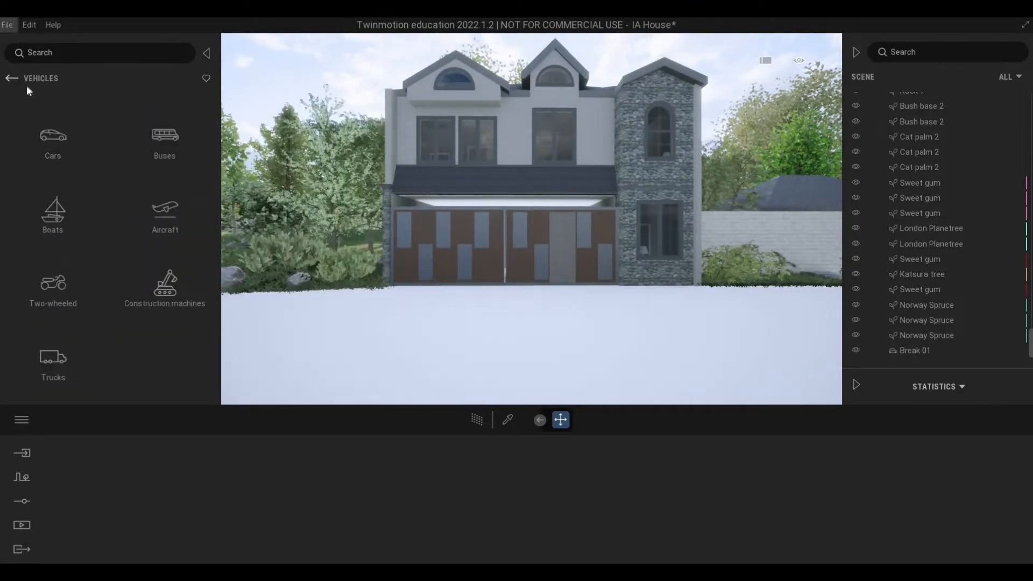
left_click(7, 24)
left_click(28, 113)
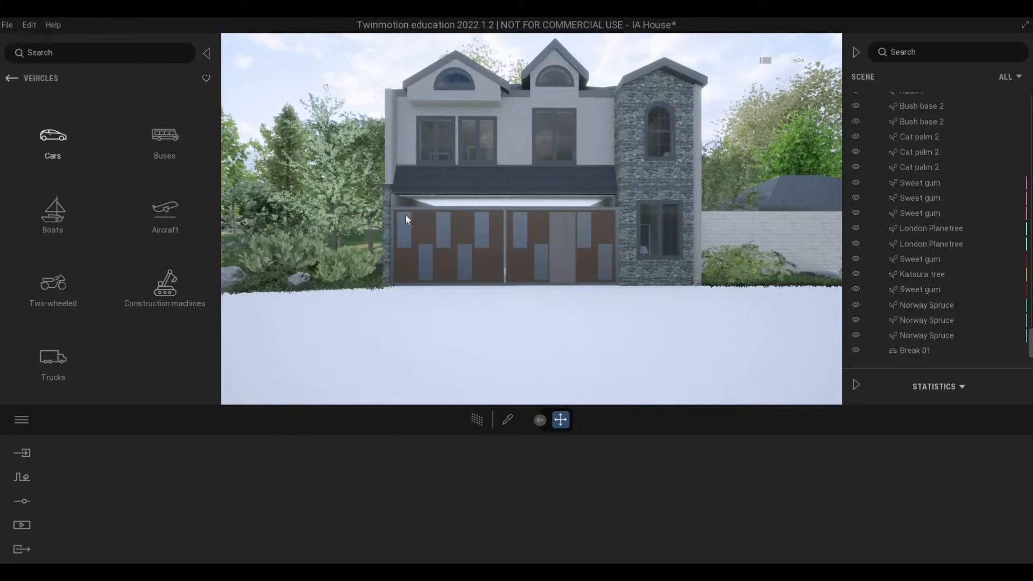
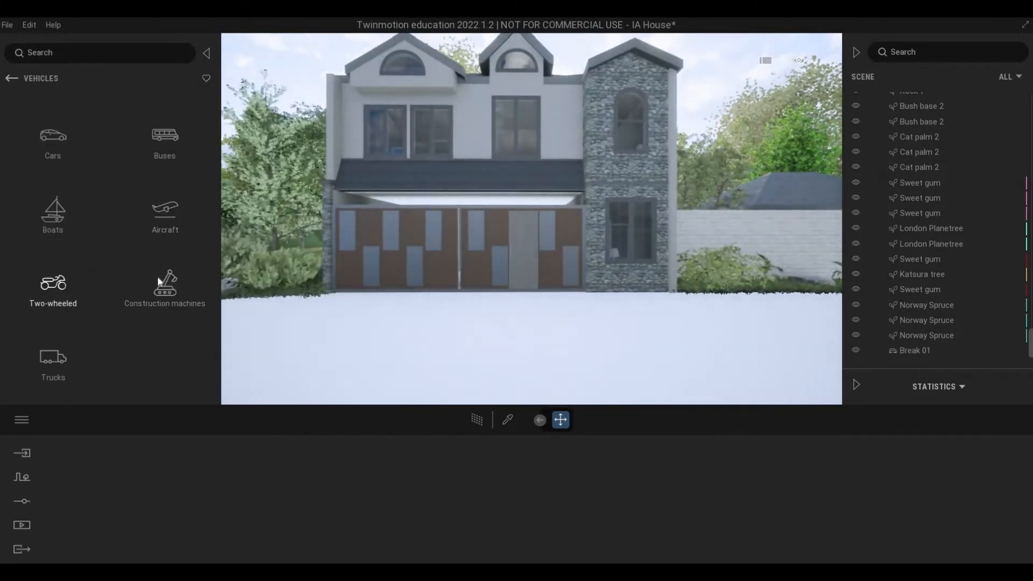
Step: Place a Mountain Bike Man 02 from the Two-wheeled library on the pavement in front of the yard wall's bushes
left_click(53, 285)
scroll(156, 263, "down", 1)
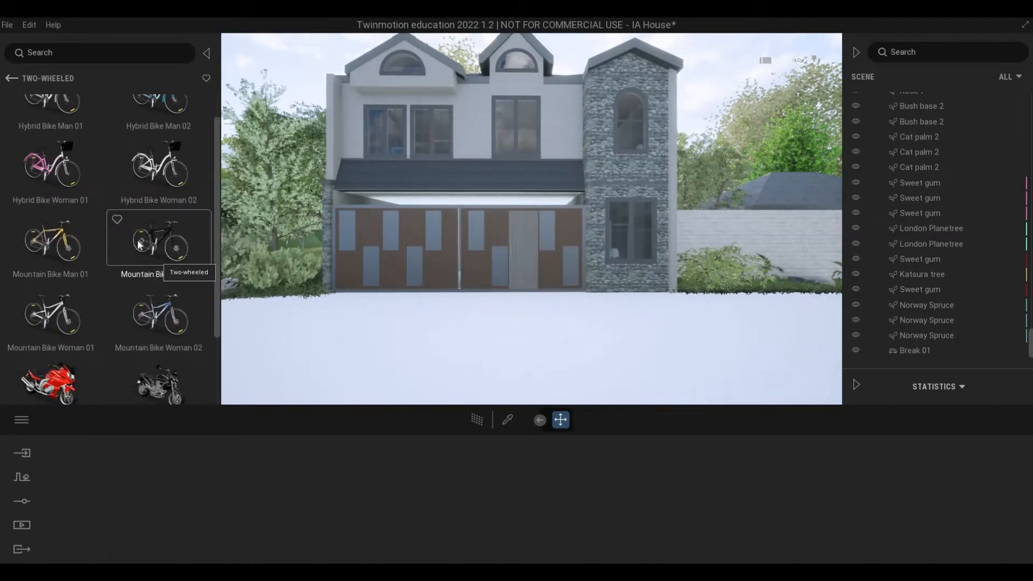
scroll(145, 266, "down", 1)
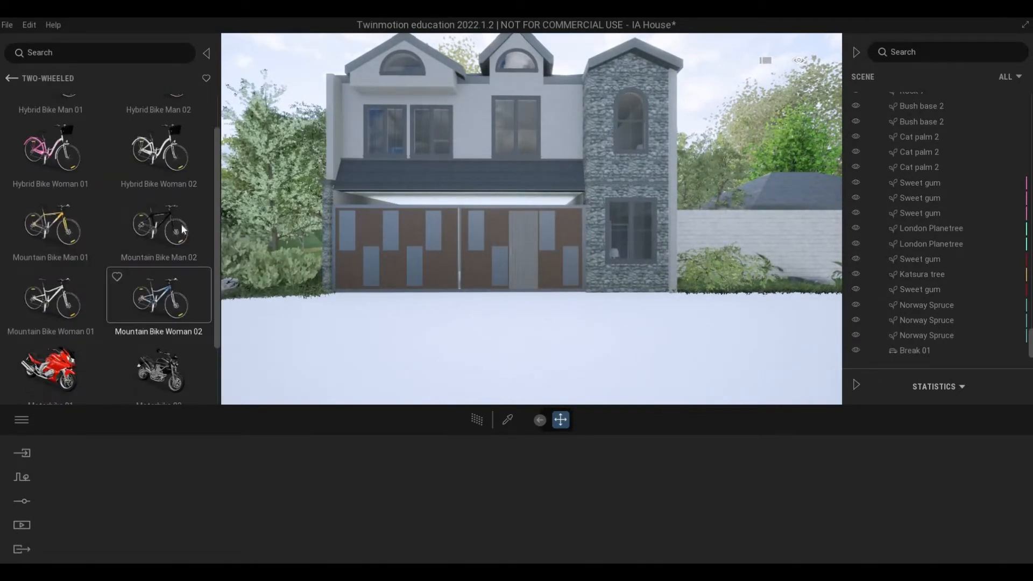
left_click_drag(682, 350, 732, 319)
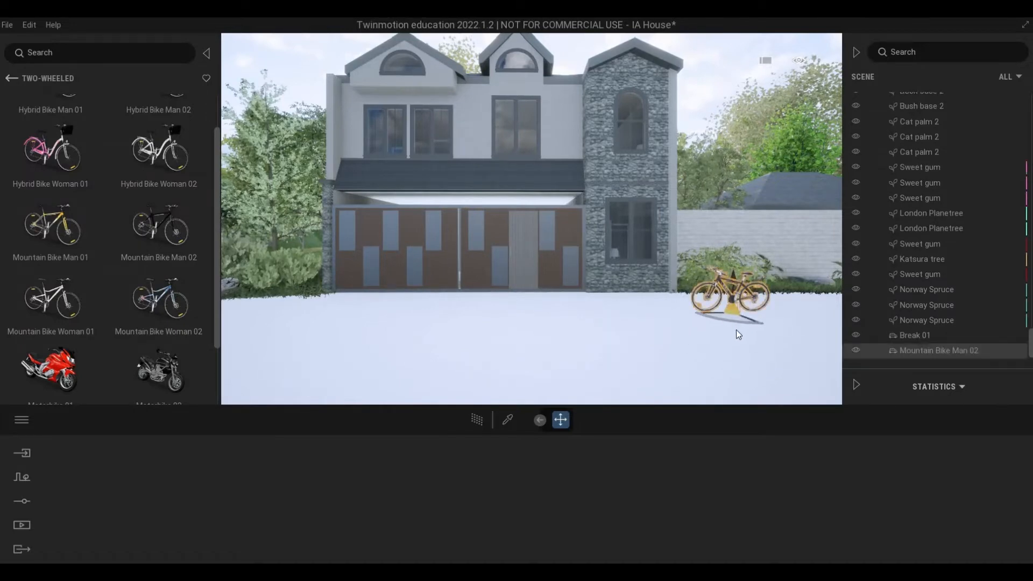
Step: Move the mountain bike closer to the bushes beside the stone-clad tower
left_click(750, 331)
scroll(720, 302, "up", 4)
middle_click_drag(716, 306, 608, 299, "shift")
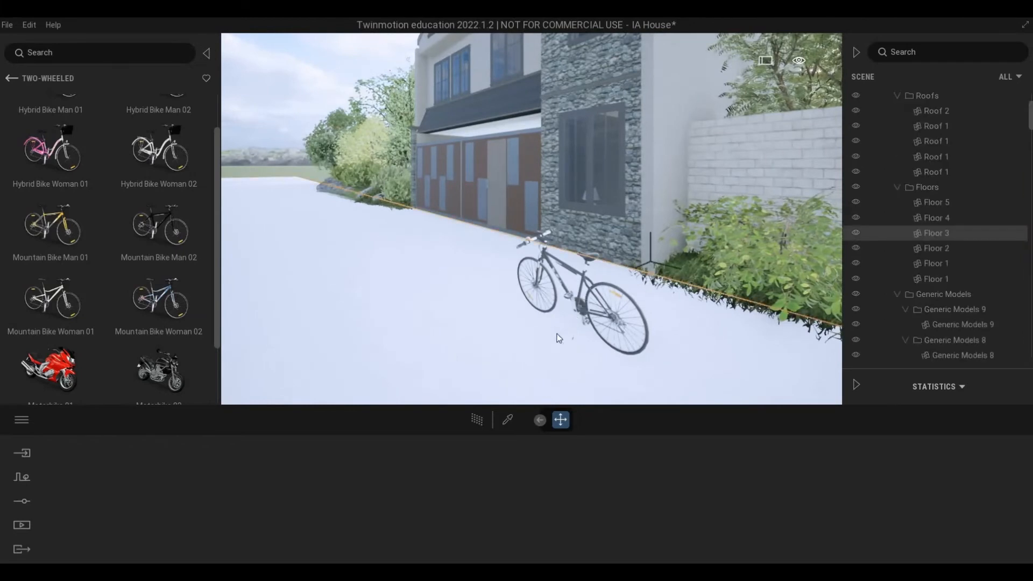
left_click(618, 340)
left_click_drag(619, 340, 692, 341)
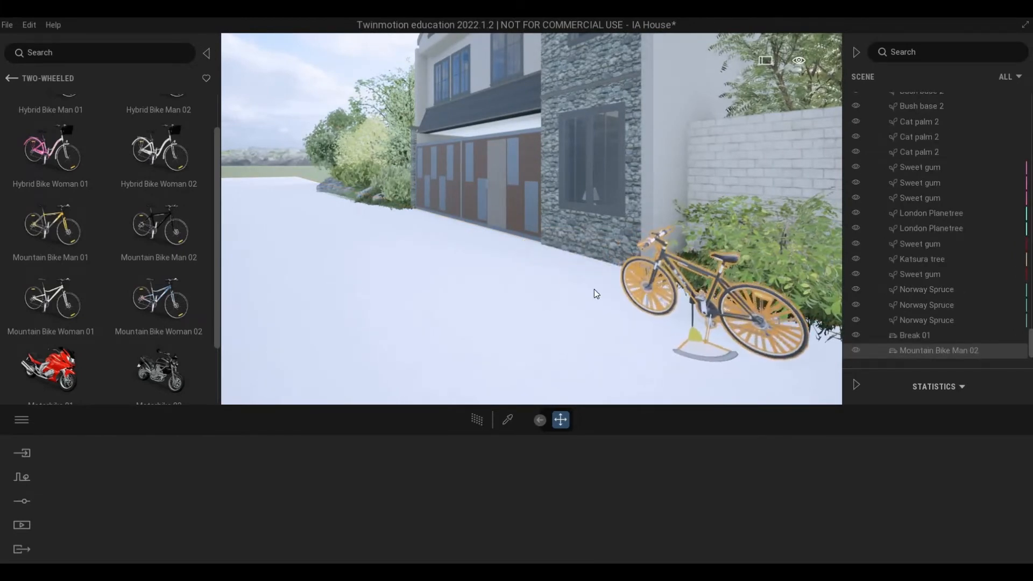
left_click(584, 283)
middle_click_drag(584, 282, 732, 285, "shift")
right_click_drag(584, 283, 582, 286)
key("a")
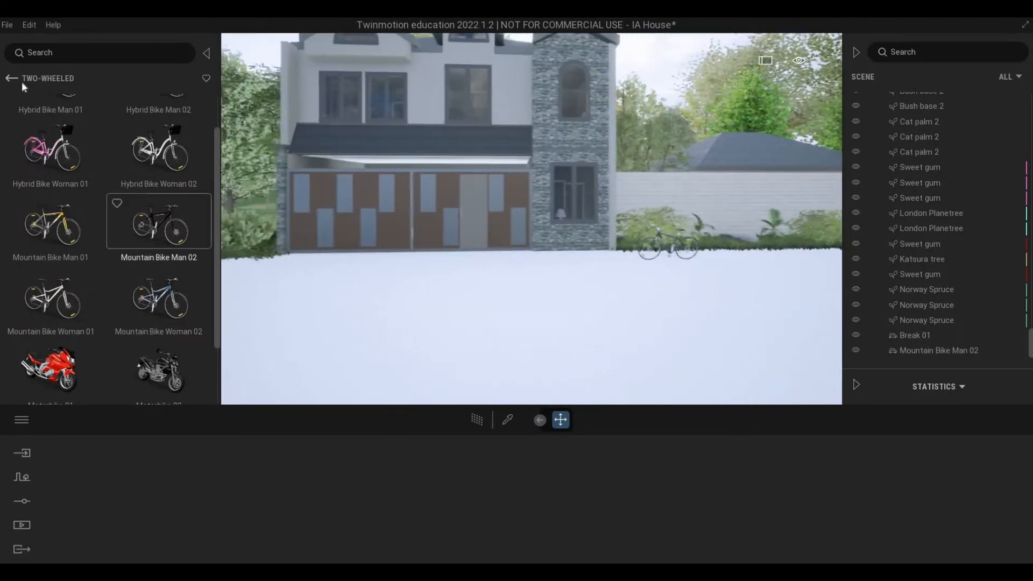
Step: Place a Sedan 01 from the Cars library on the pavement by the yard wall, beyond the bicycle
left_click(12, 79)
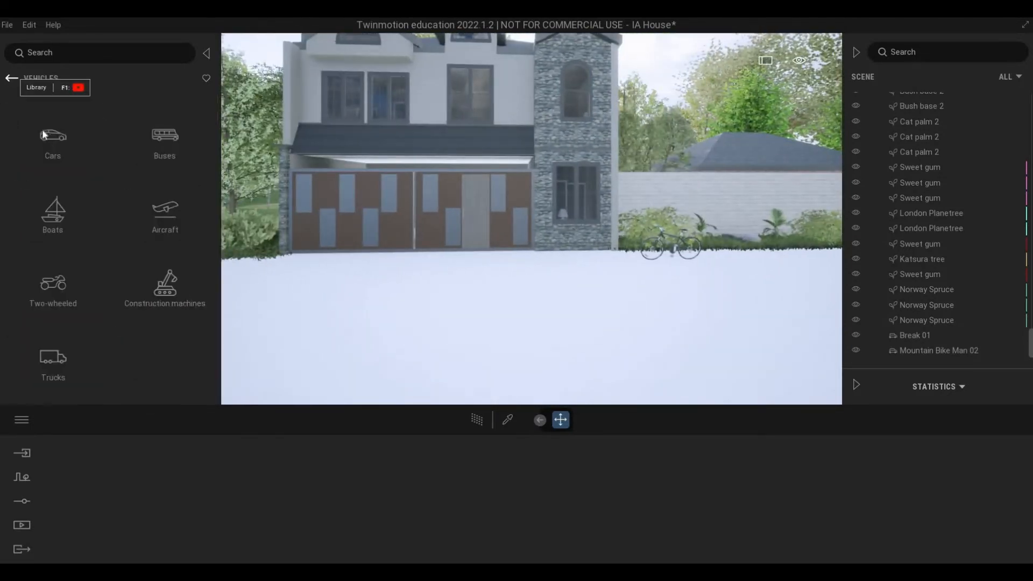
left_click(53, 141)
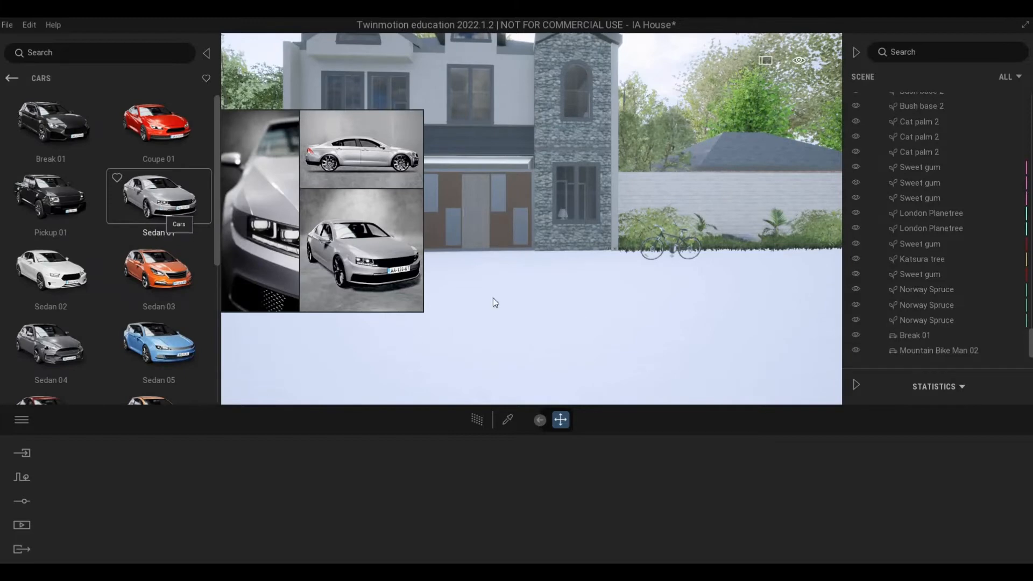
left_click_drag(755, 327, 692, 281)
key("a")
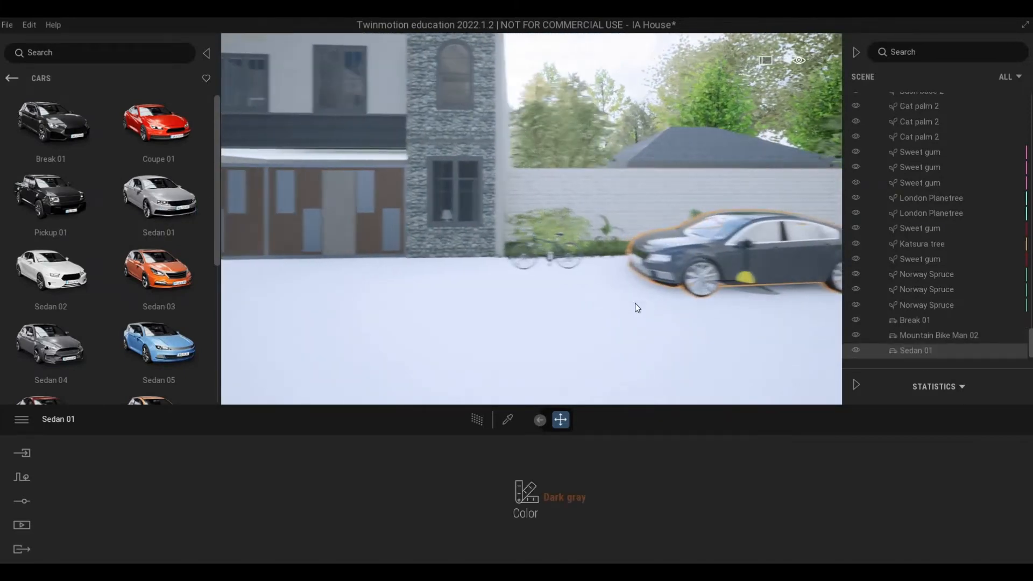
key("Escape")
key("s")
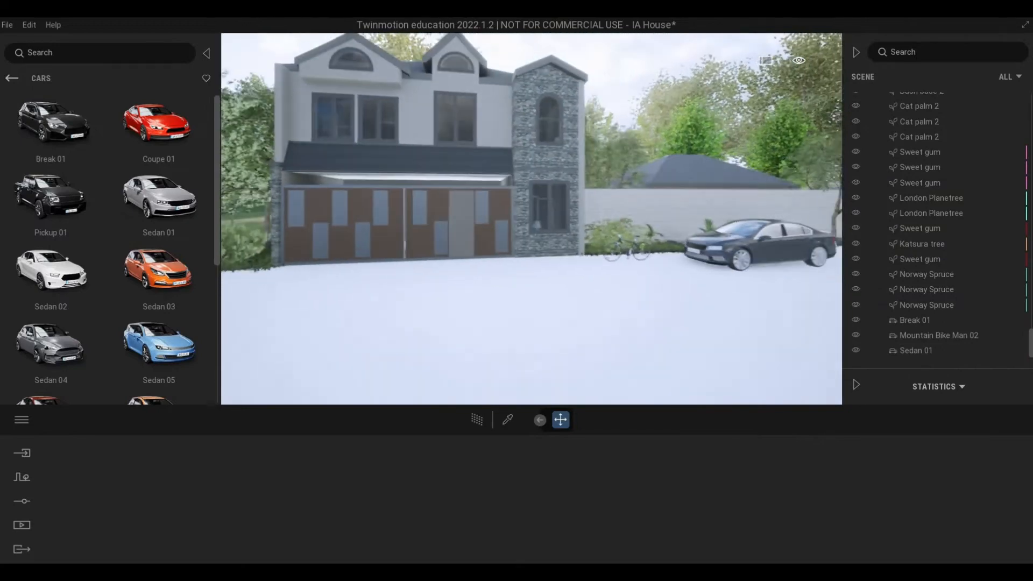
key("s")
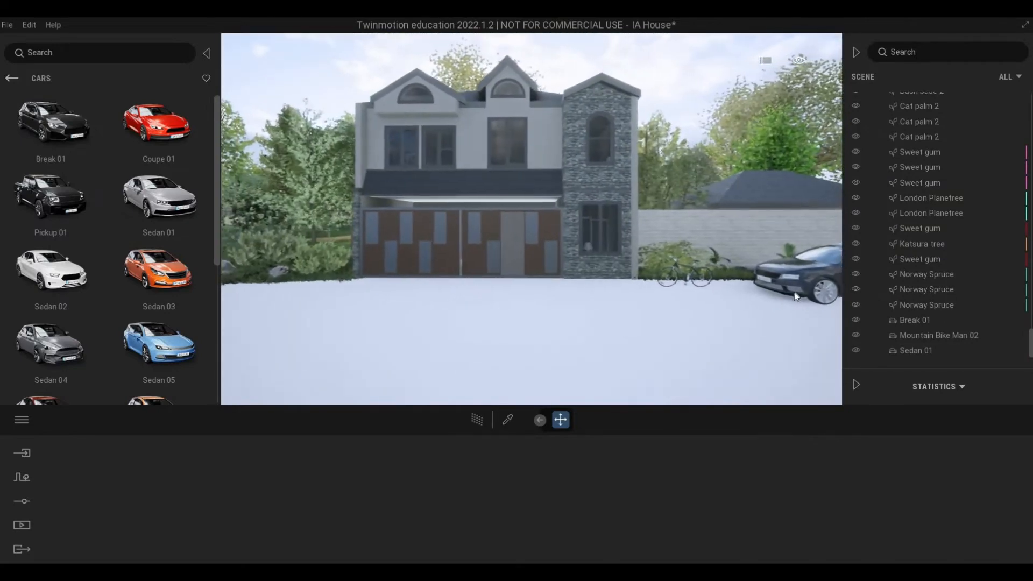
Step: Shift the Sedan 01 slightly toward the bicycle along the yard wall
key("w")
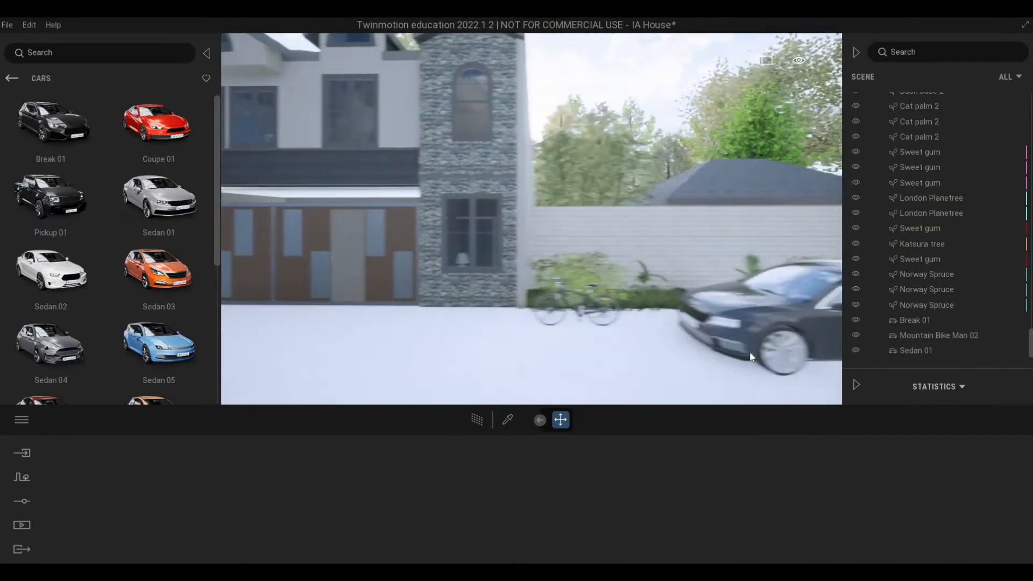
left_click(733, 364)
left_click_drag(709, 359, 689, 356)
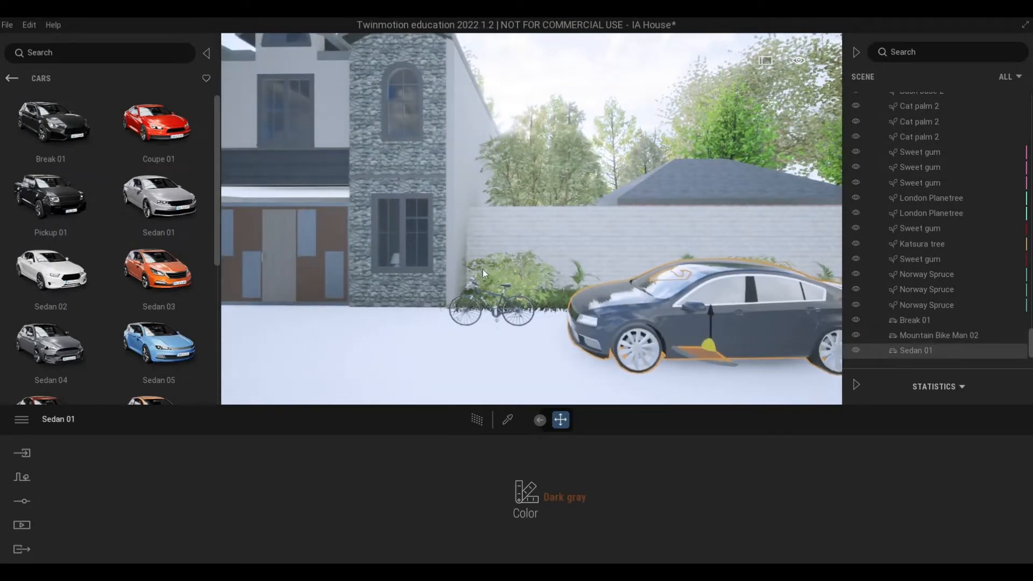
key("s")
key("a")
right_click_drag(450, 304, 479, 312)
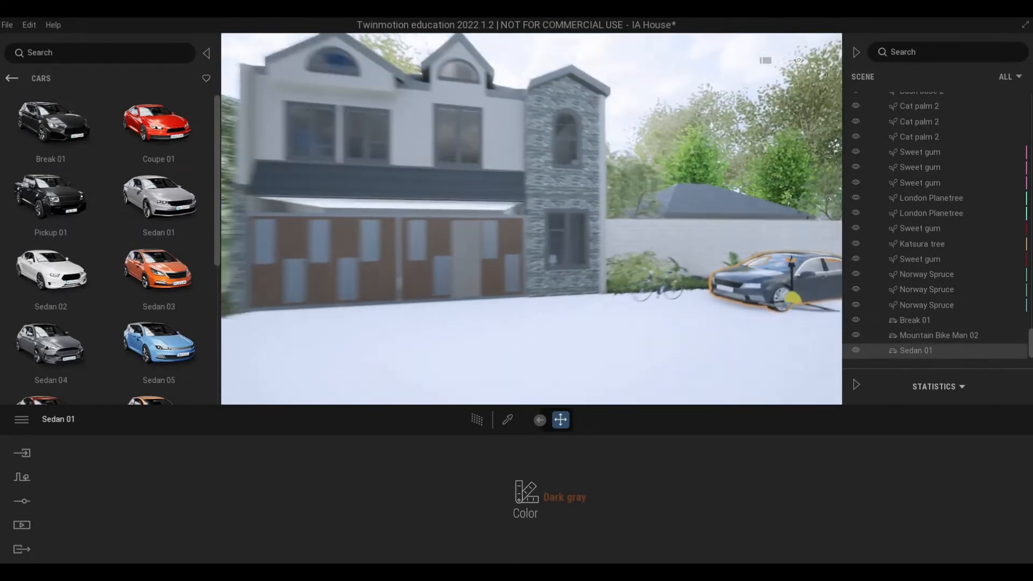
left_click(480, 399)
key("w")
Step: Pick the front pavement's Concrete, C40/50 material and set its color to gray 9E9E9E
left_click(507, 420)
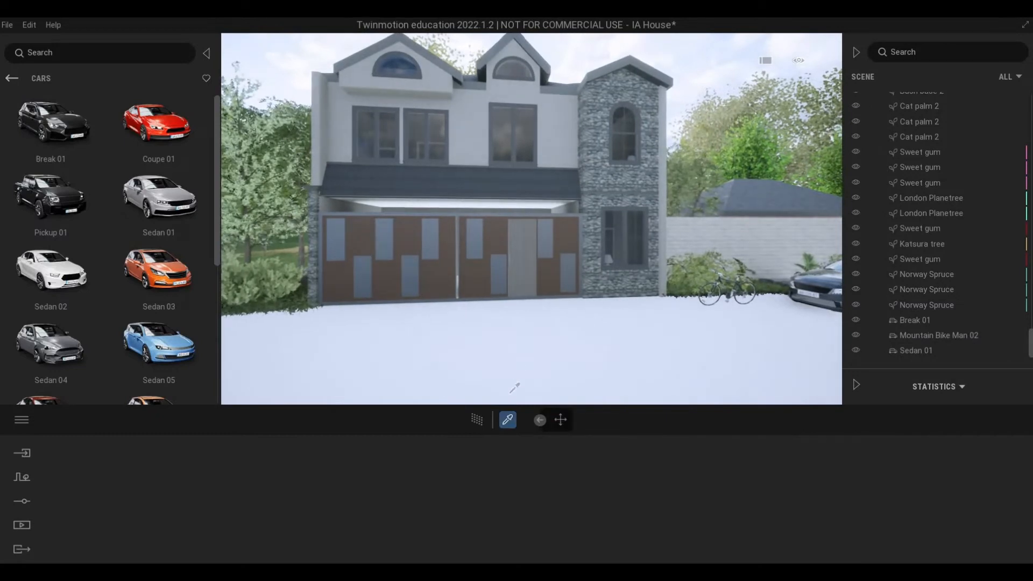
left_click(516, 377)
right_click_drag(516, 377, 507, 425)
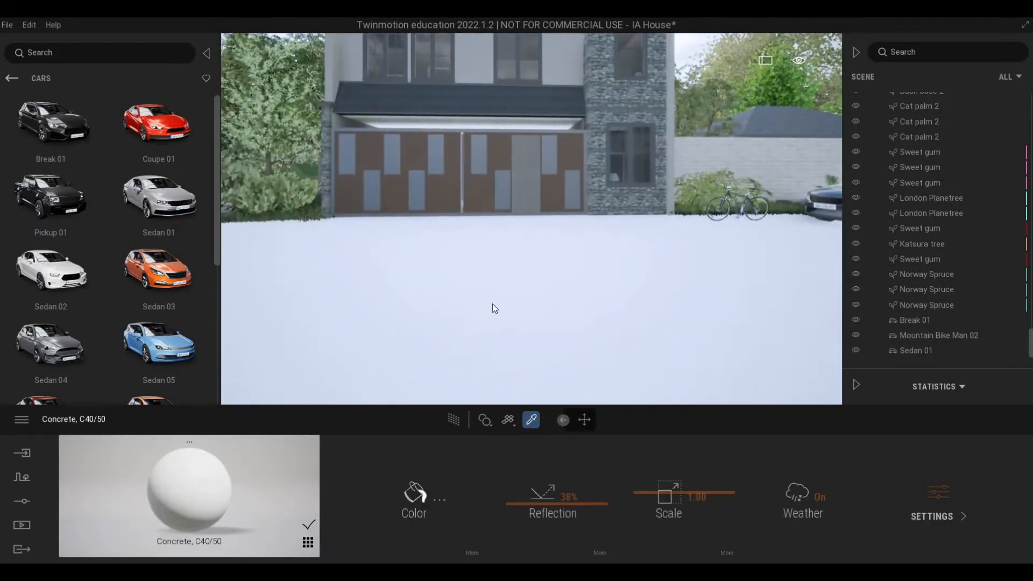
left_click_drag(501, 229, 500, 264)
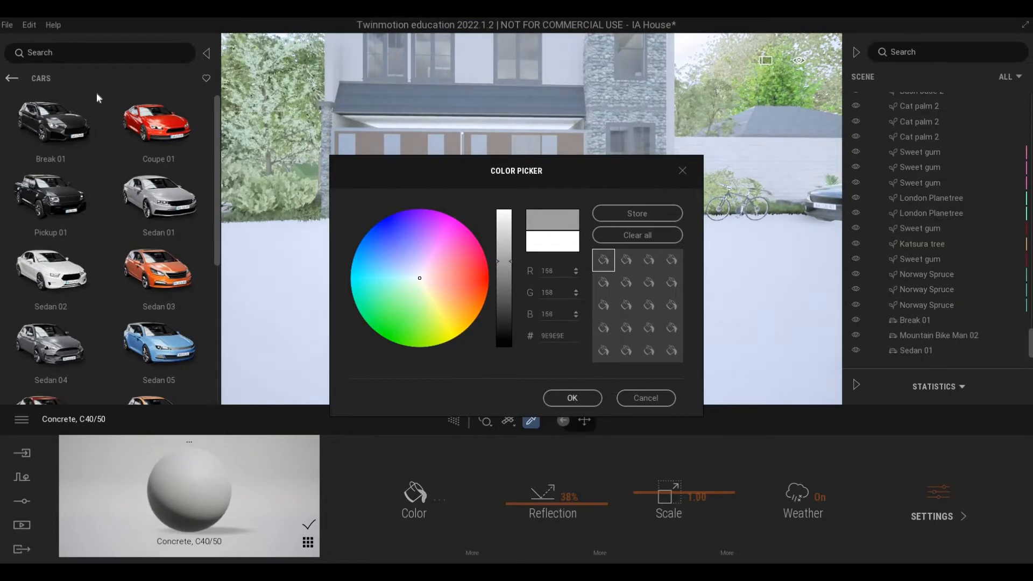
left_click(575, 399)
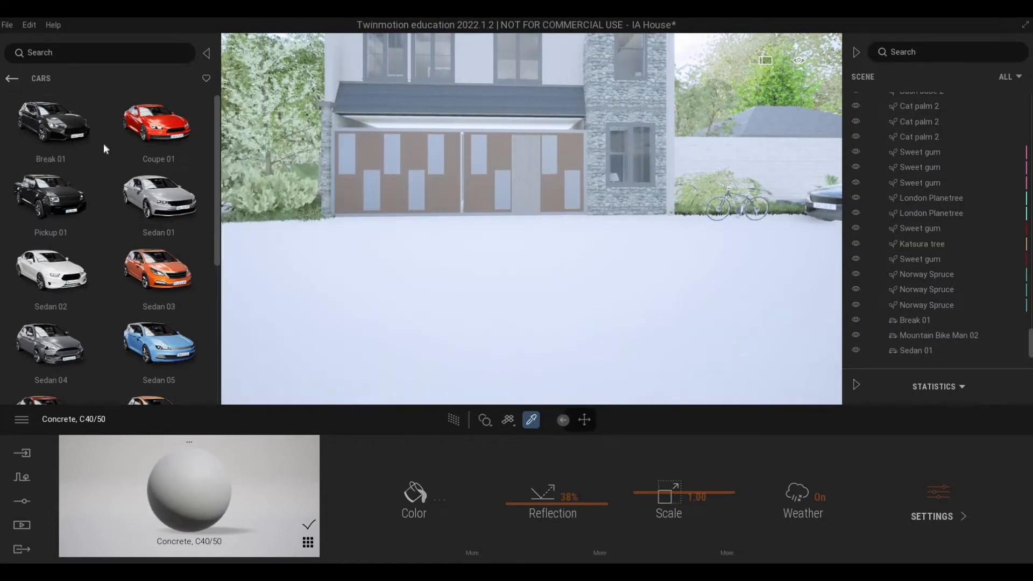
Step: Open the Decals category within the library's Objects
left_click(11, 79)
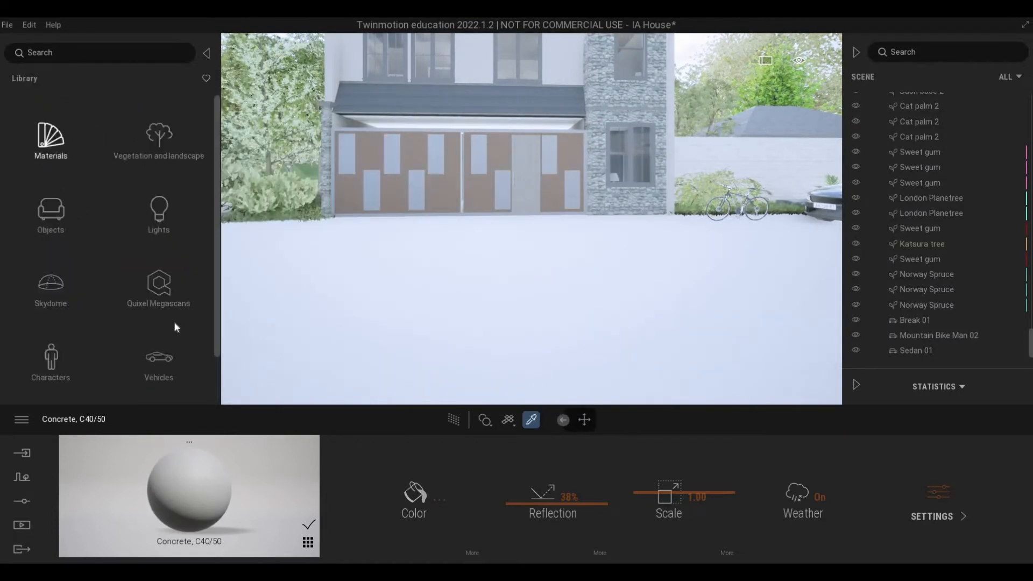
scroll(105, 286, "down", 3)
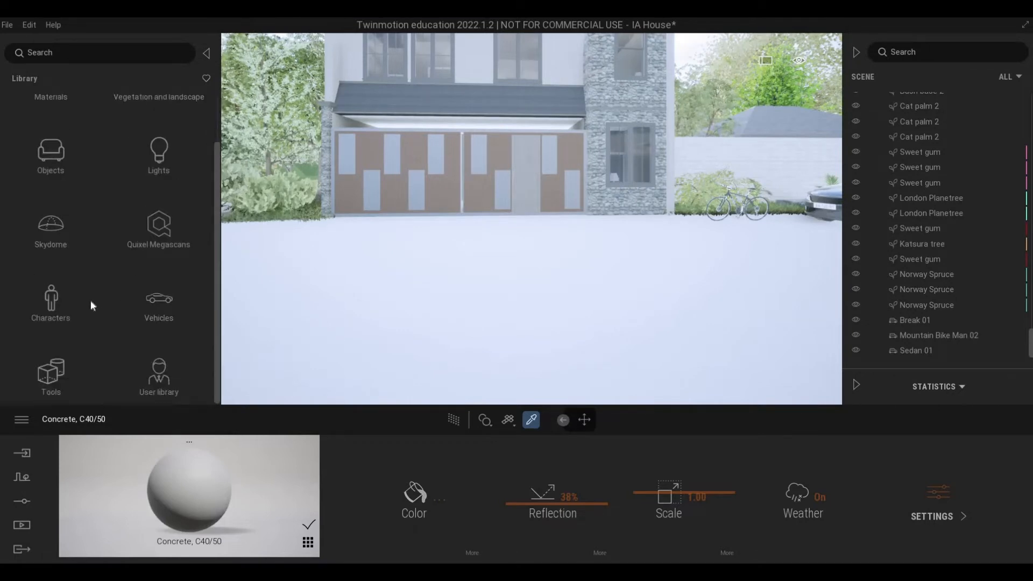
scroll(90, 299, "up", 3)
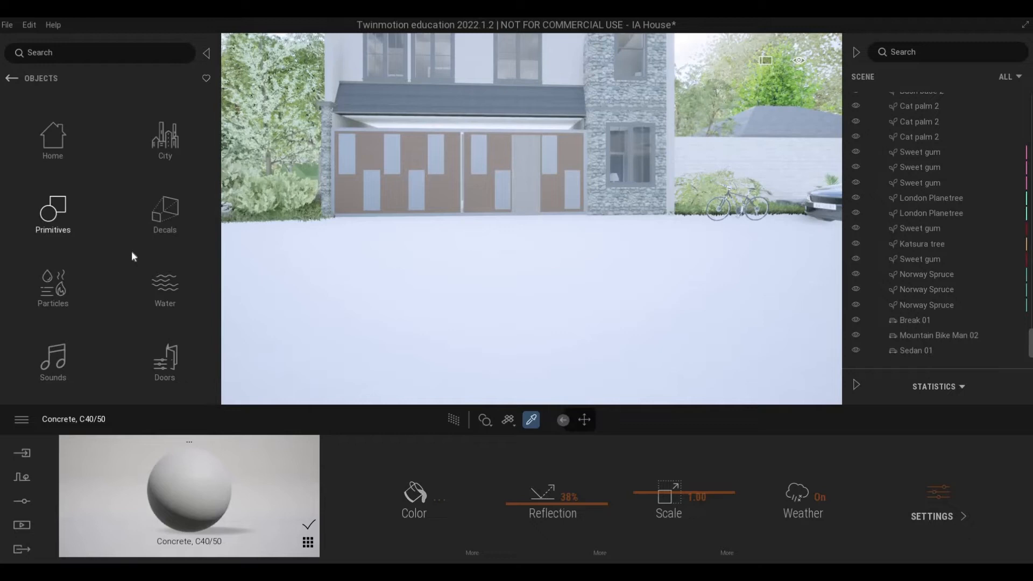
left_click(164, 213)
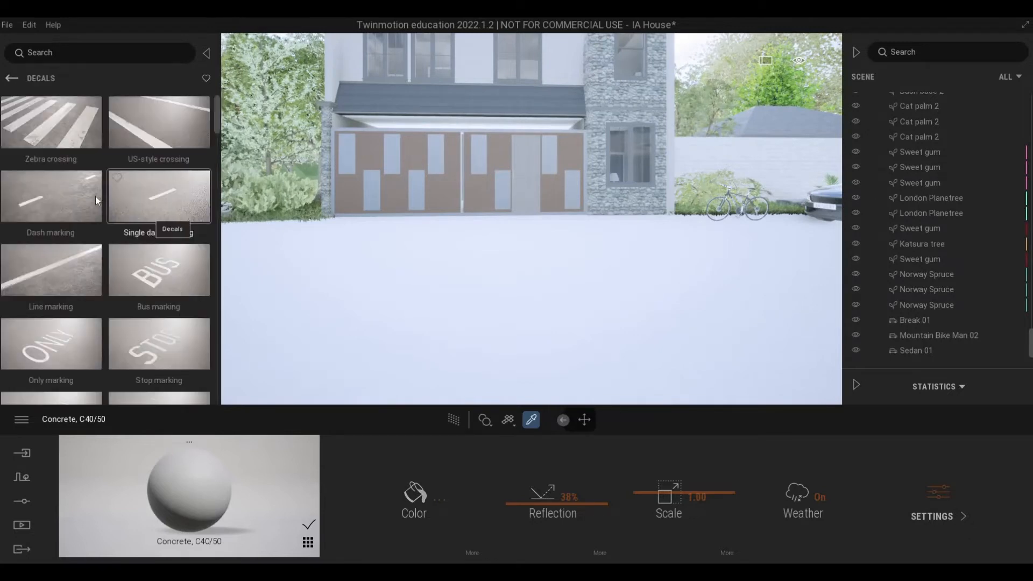
Step: Place a Stains 3 decal on the pavement in front of the stone-clad tower and set its opacity to 66%
scroll(94, 195, "down", 5)
scroll(92, 237, "down", 8)
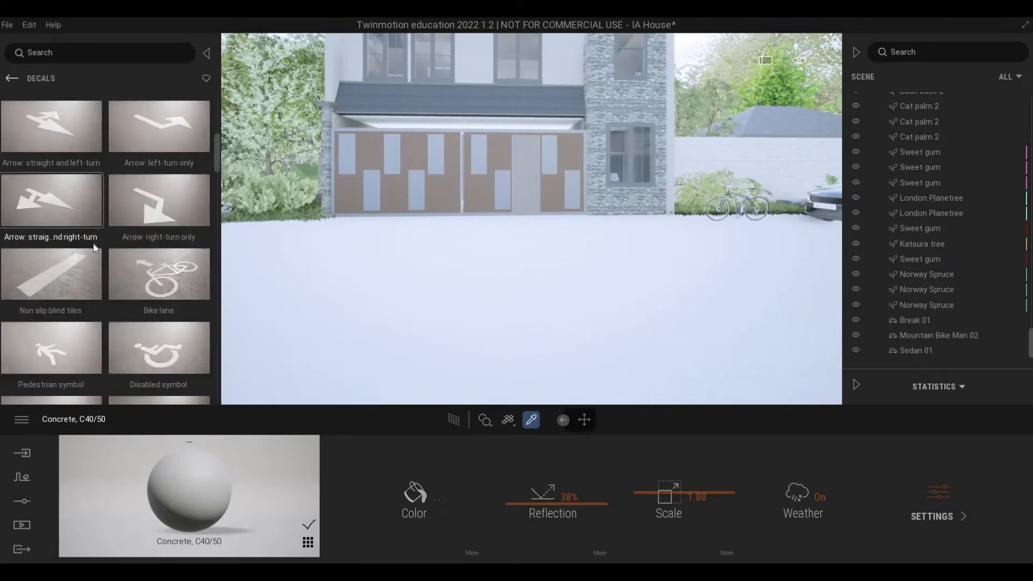
scroll(203, 227, "down", 5)
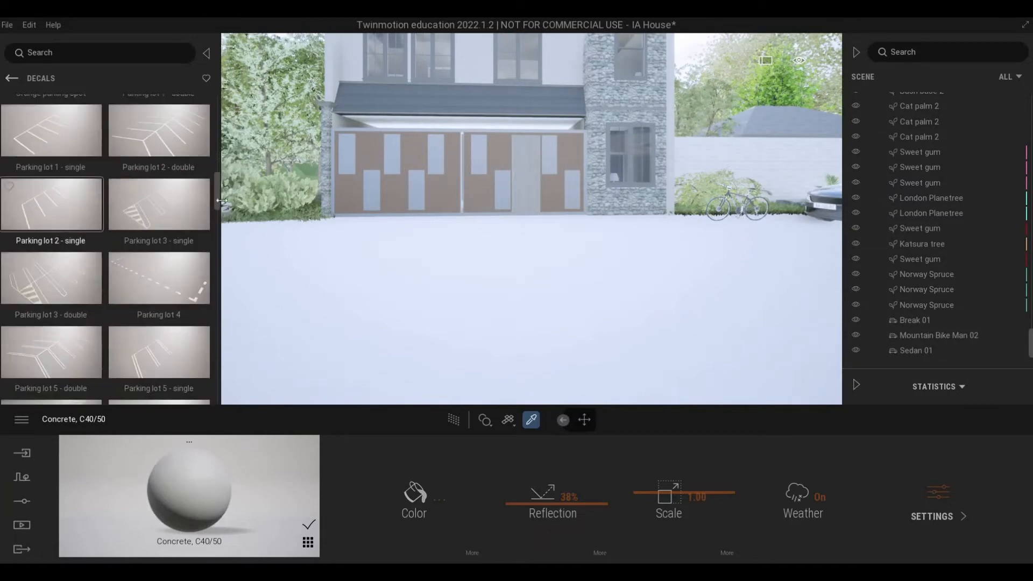
scroll(217, 236, "down", 5)
scroll(215, 221, "down", 3)
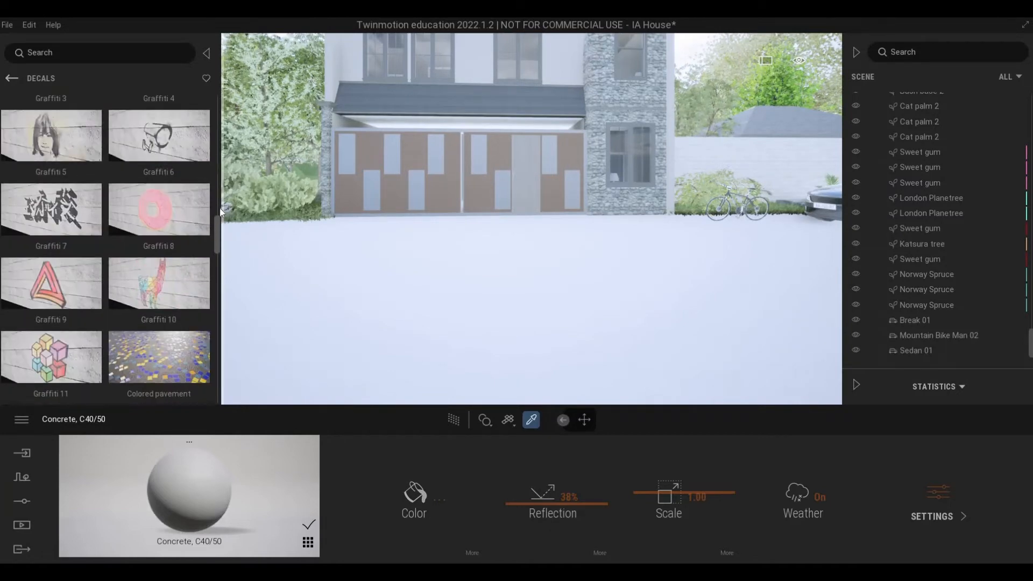
scroll(218, 229, "up", 8)
scroll(198, 231, "down", 10)
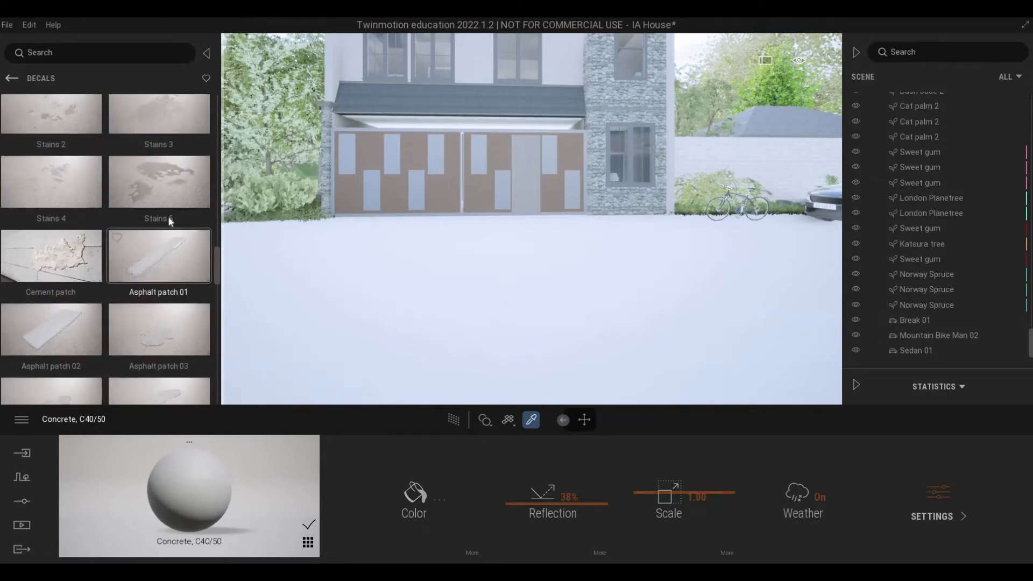
left_click_drag(168, 217, 618, 245)
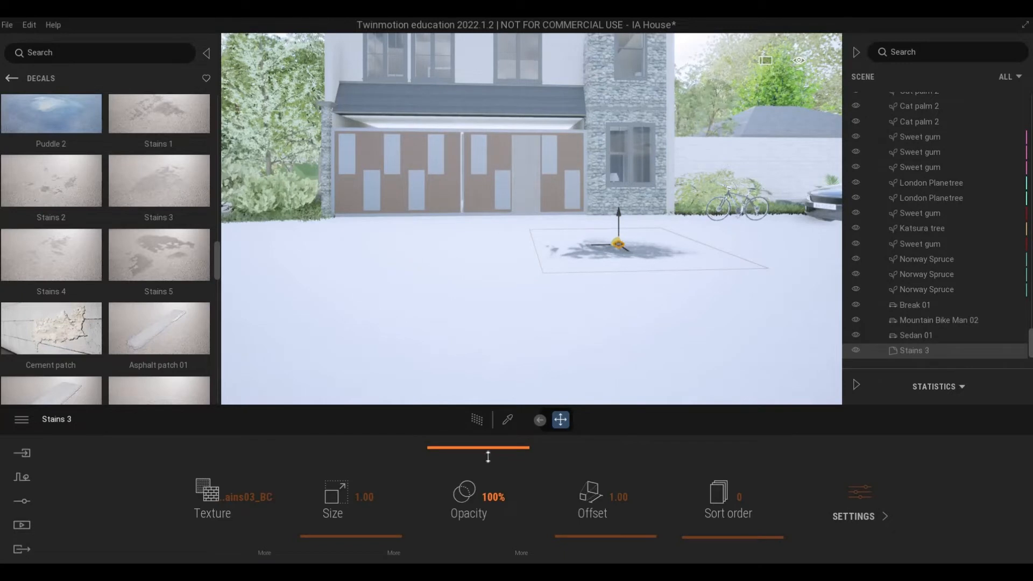
left_click_drag(487, 474, 487, 482)
Step: Place Road damage 01 and Road damage 03 decals on the pavement before the gate, reducing their opacity, the latter to 55%
scroll(68, 215, "down", 5)
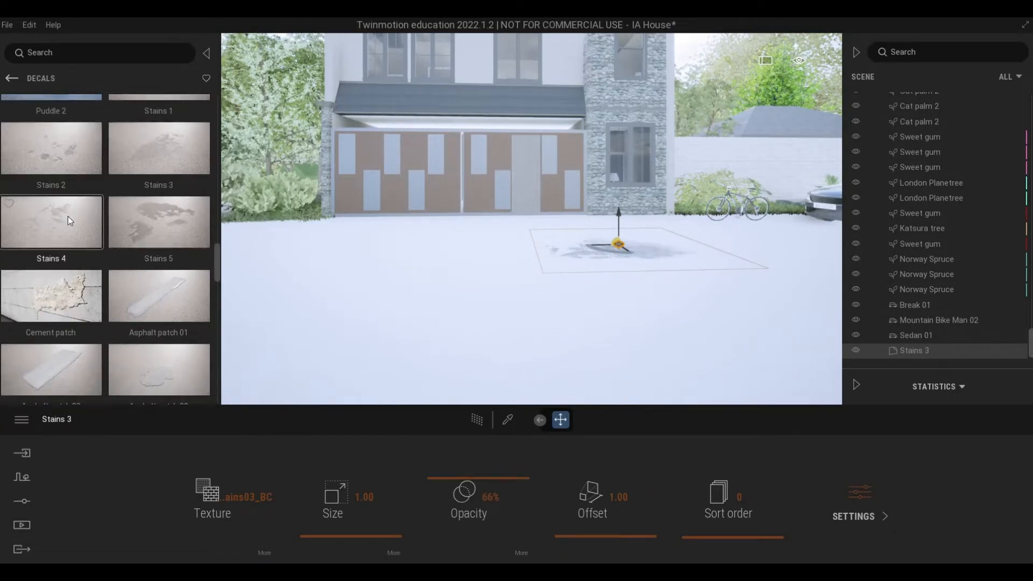
scroll(68, 216, "down", 4)
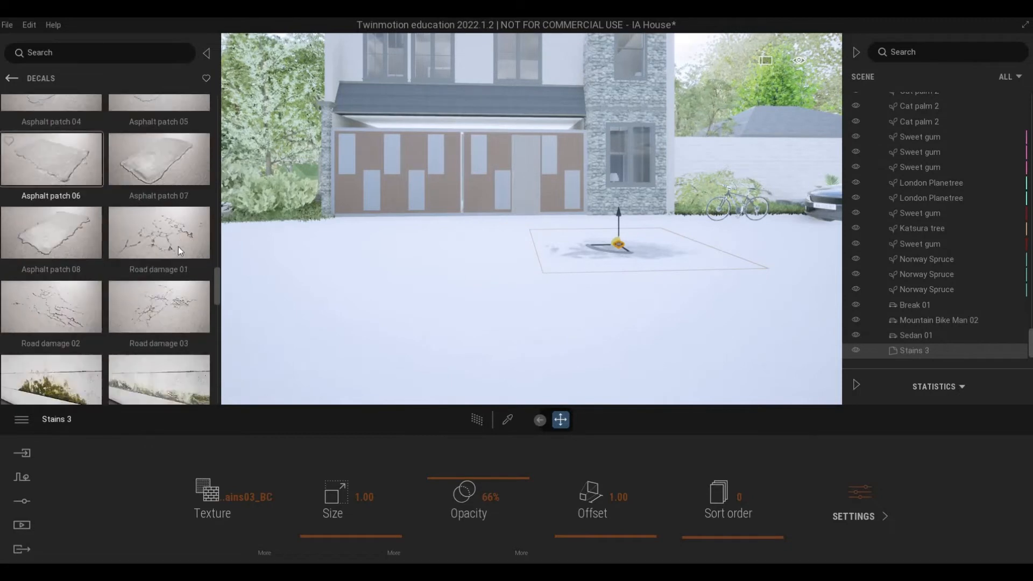
left_click_drag(334, 246, 304, 253)
left_click_drag(471, 457, 447, 458)
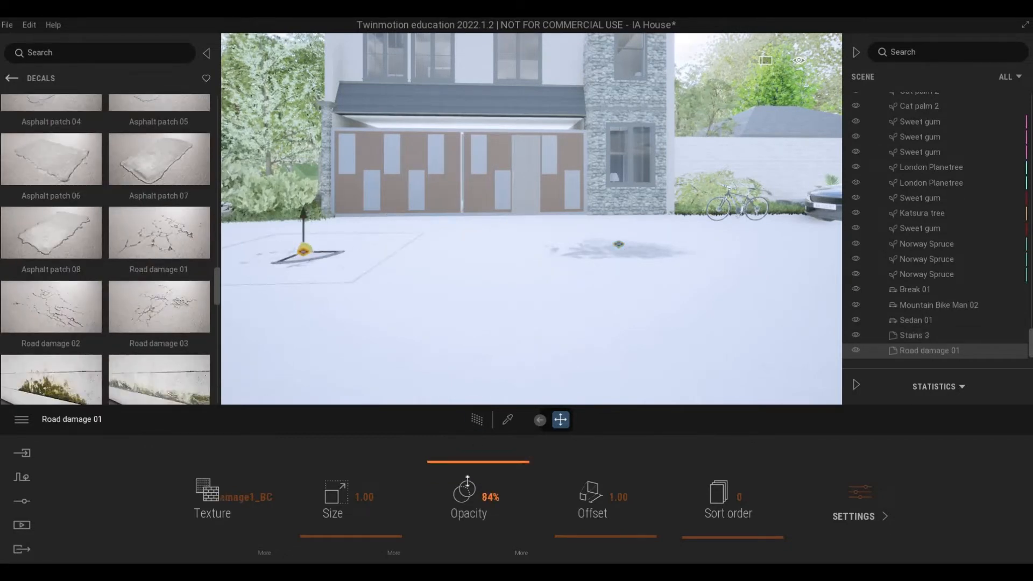
left_click_drag(164, 314, 478, 246)
left_click_drag(495, 458, 487, 458)
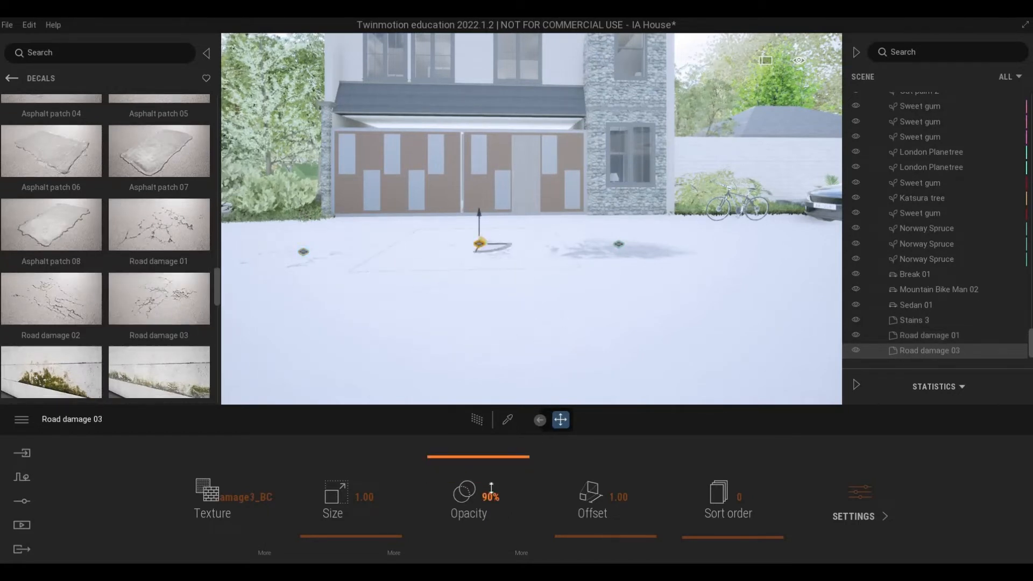
Step: Place a Road damage 02 decal on the pavement in front of the bicycle and set its opacity to 52%
left_click_drag(799, 322, 770, 302)
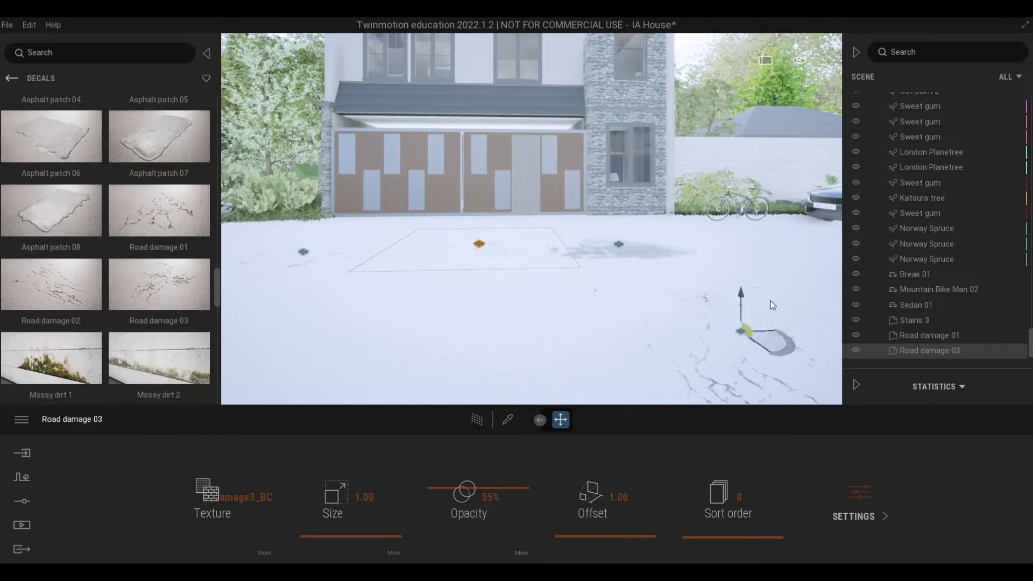
mouse_move(501, 442)
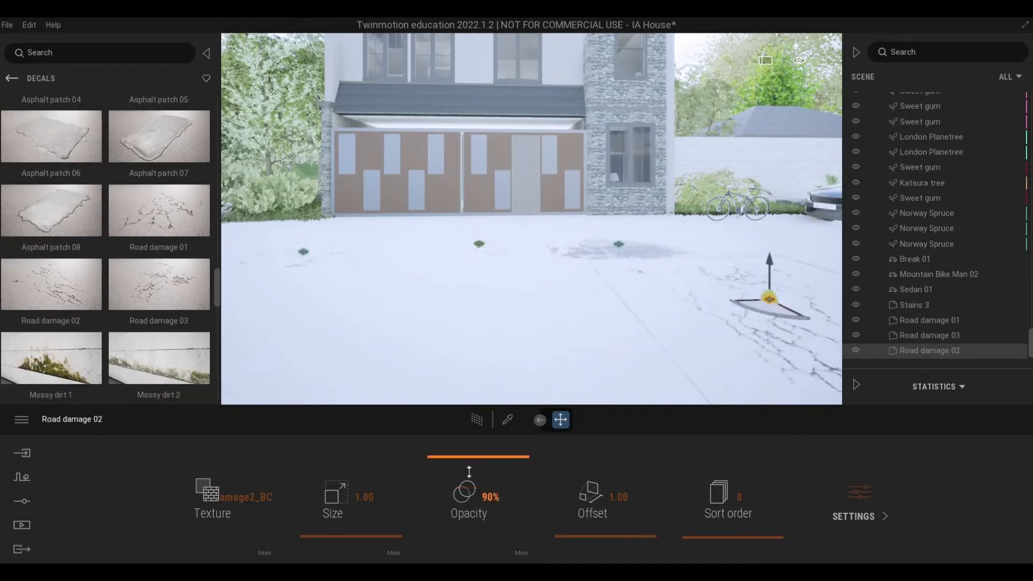
left_click_drag(468, 471, 467, 491)
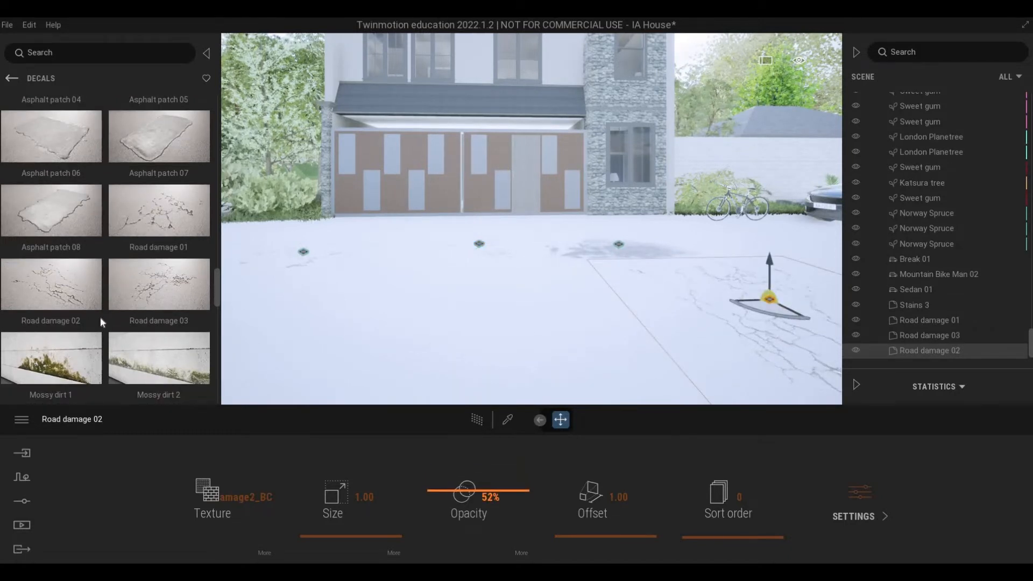
scroll(151, 323, "down", 1)
key("a")
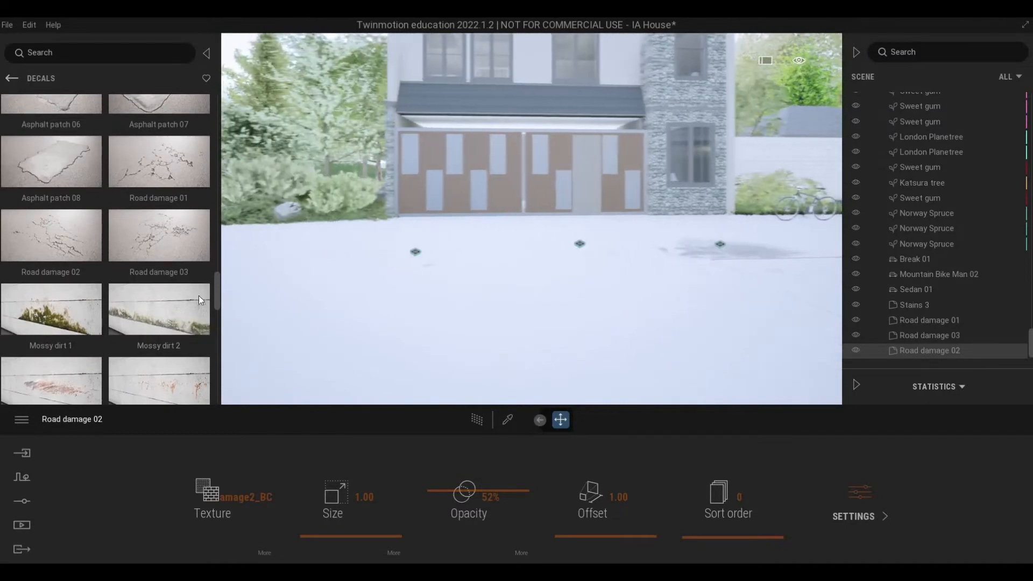
Step: Place an Asphalt patch 08 decal on the pavement beside the gate, near the shrubs and rocks, and set its opacity to 53%
scroll(86, 346, "down", 1)
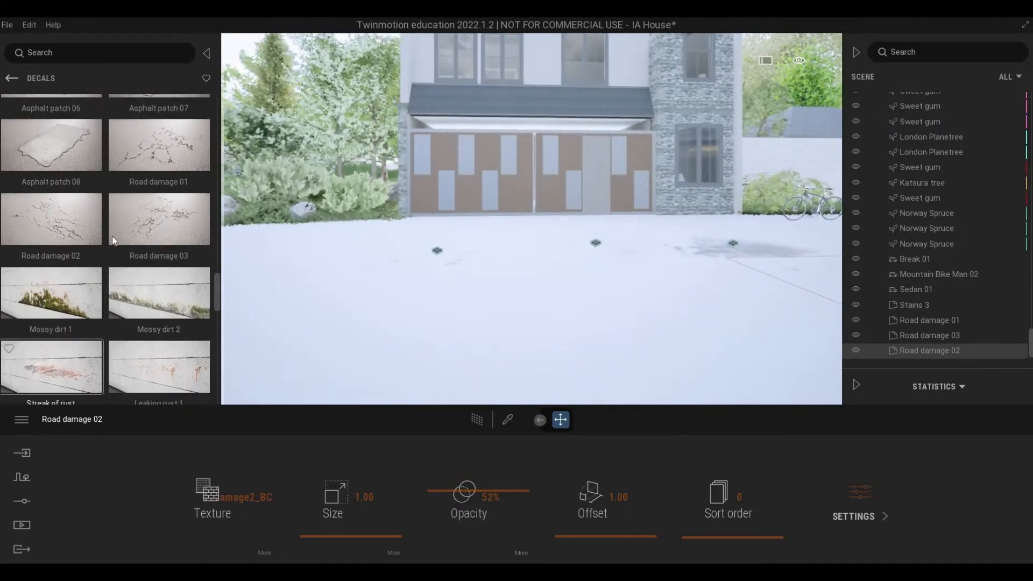
scroll(102, 215, "up", 3)
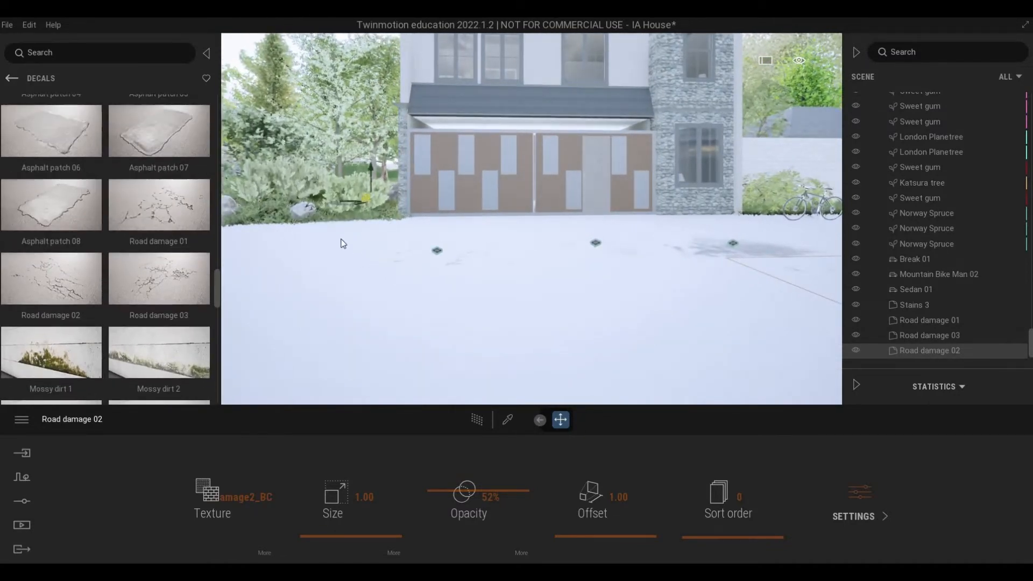
left_click_drag(343, 243, 315, 240)
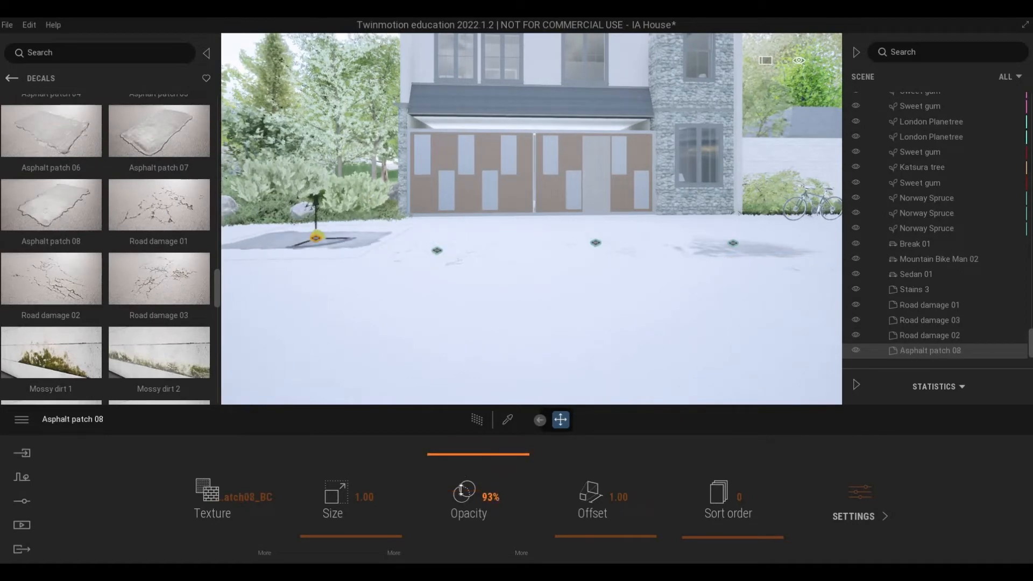
left_click_drag(463, 487, 462, 489)
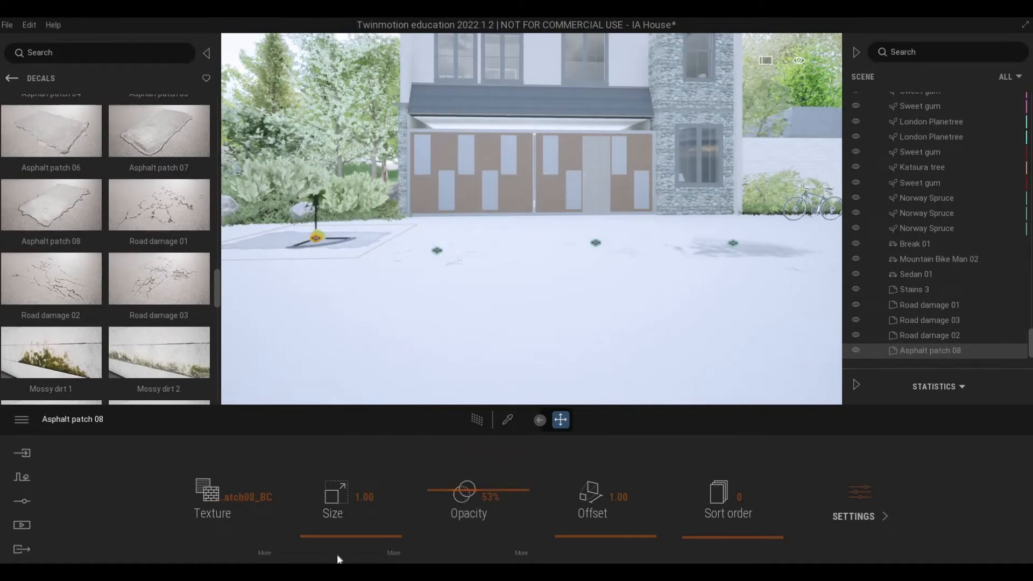
Step: Place a Manhole 2 decal on the pavement between the asphalt patch and the planting bed and reduce its opacity
scroll(134, 297, "down", 6)
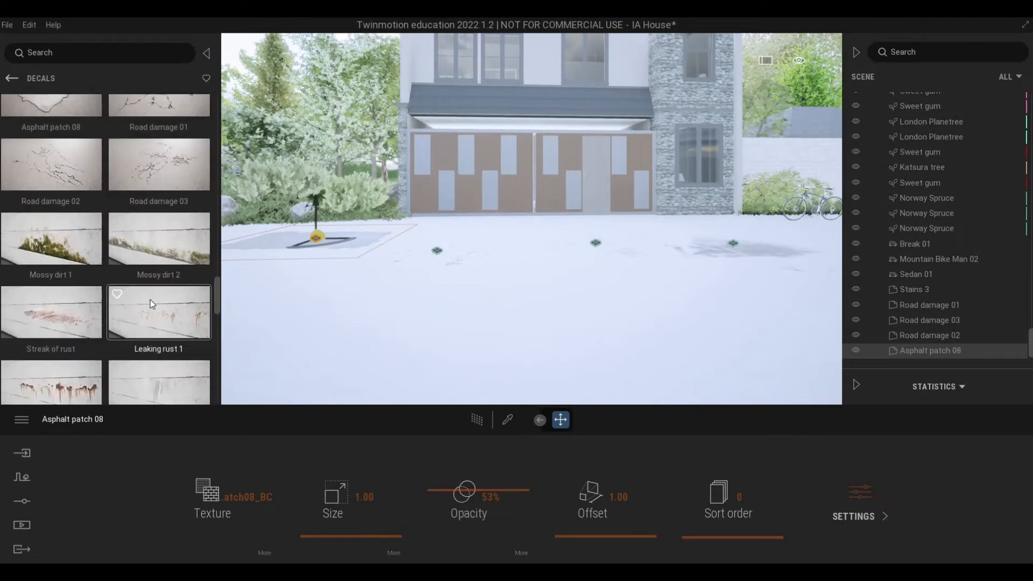
left_click_drag(451, 294, 153, 317)
scroll(153, 317, "down", 8)
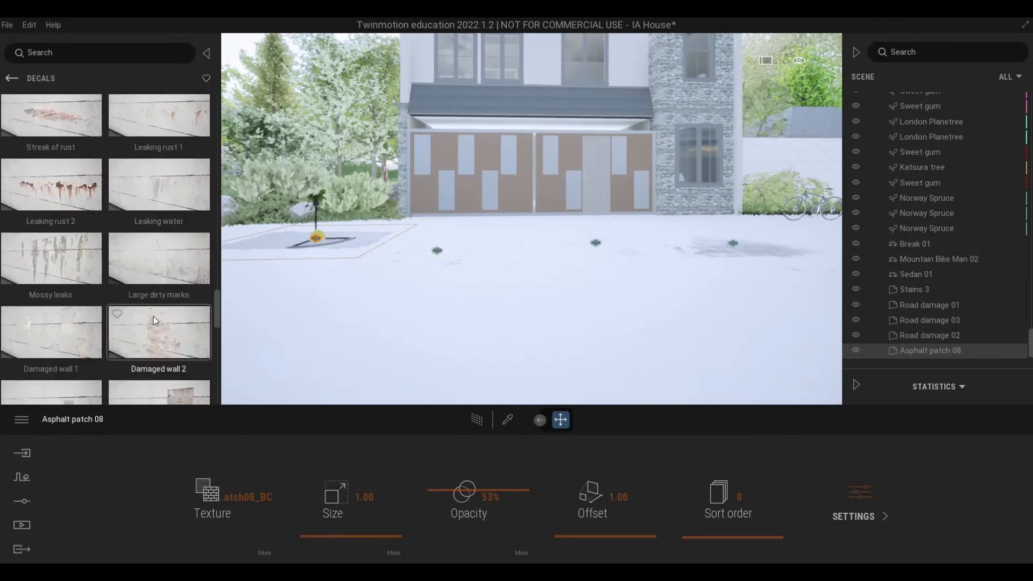
scroll(154, 314, "down", 5)
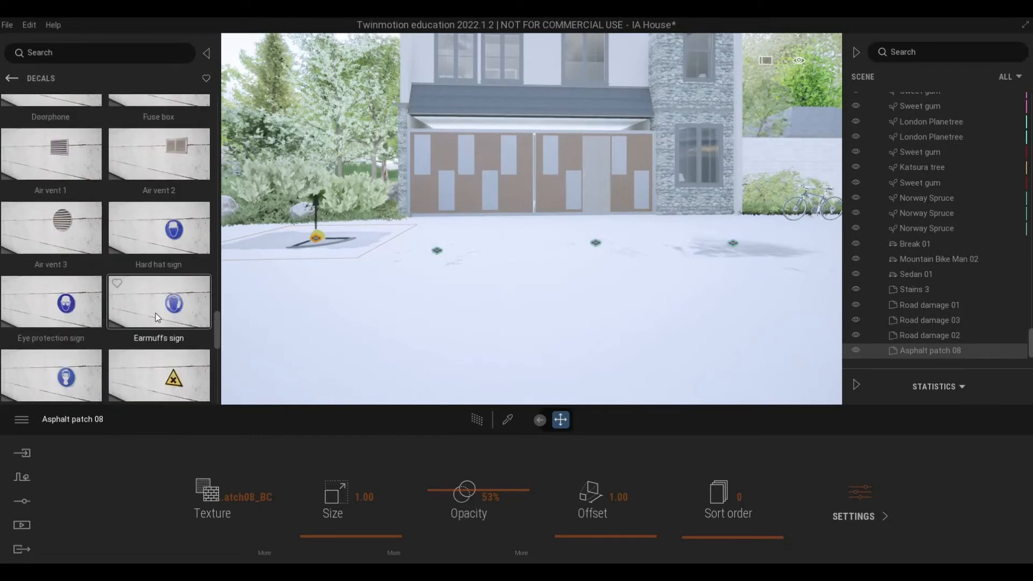
scroll(155, 310, "up", 7)
scroll(156, 315, "up", 5)
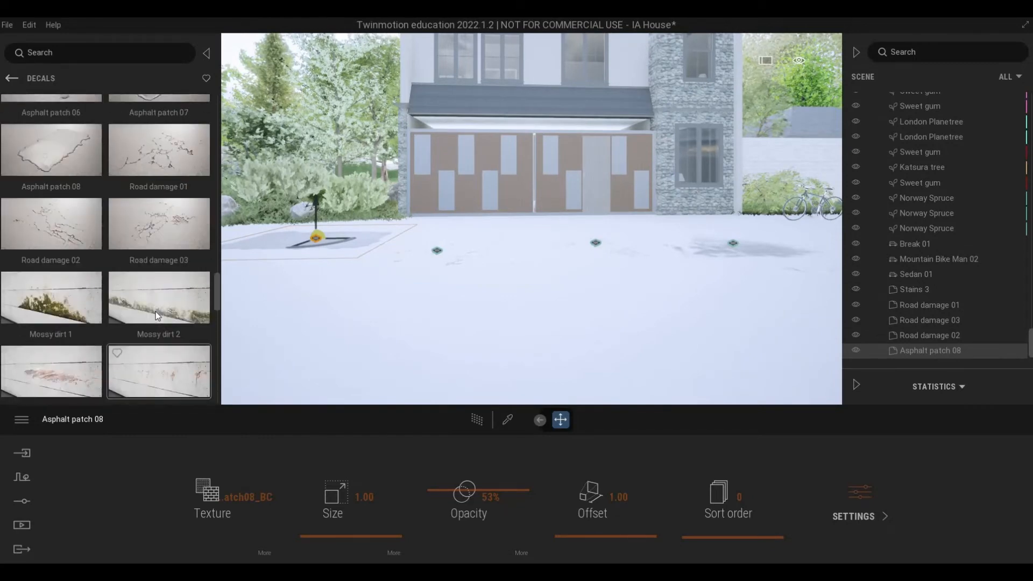
scroll(157, 315, "up", 6)
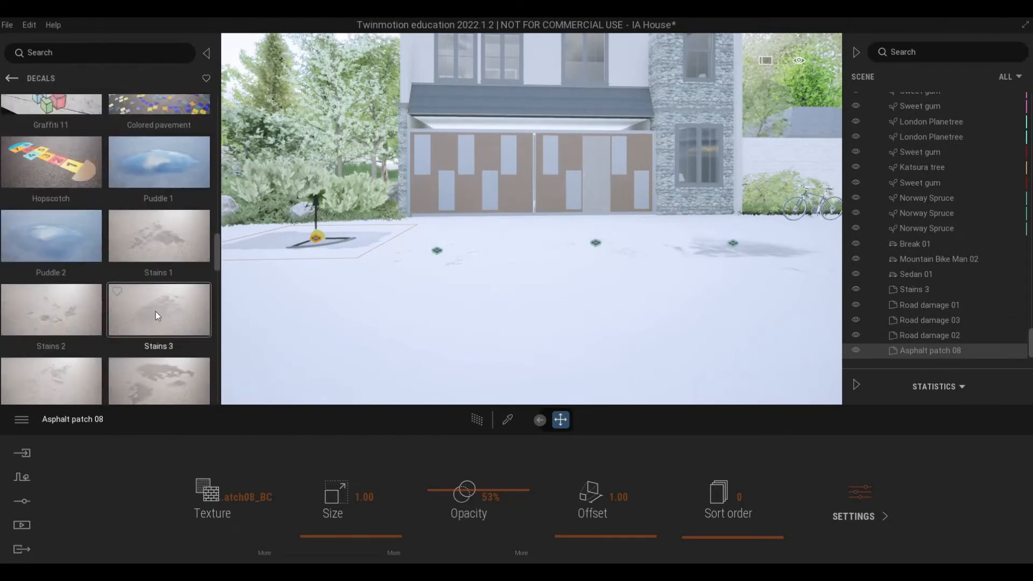
scroll(157, 316, "up", 6)
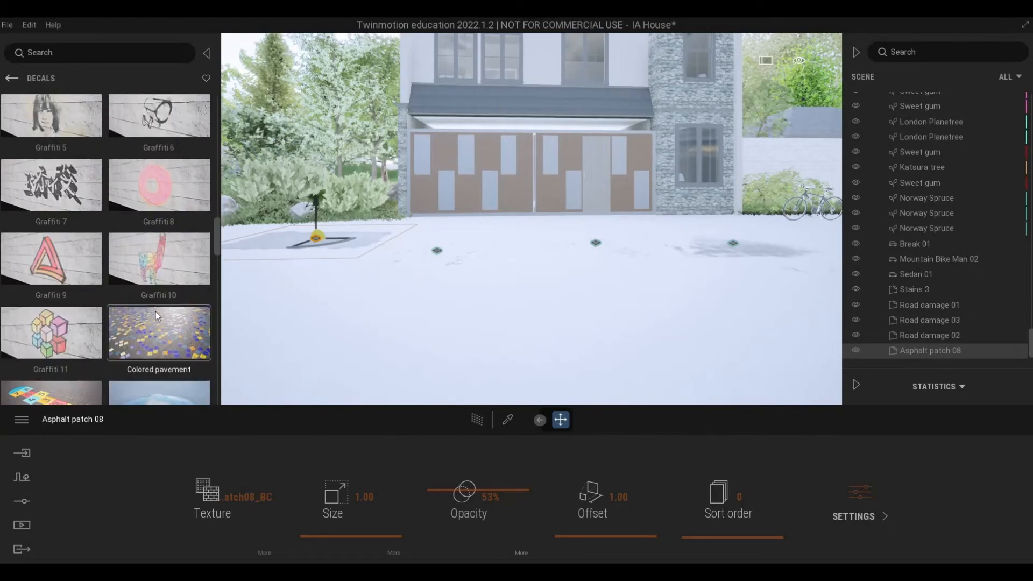
scroll(156, 313, "up", 1)
key("a")
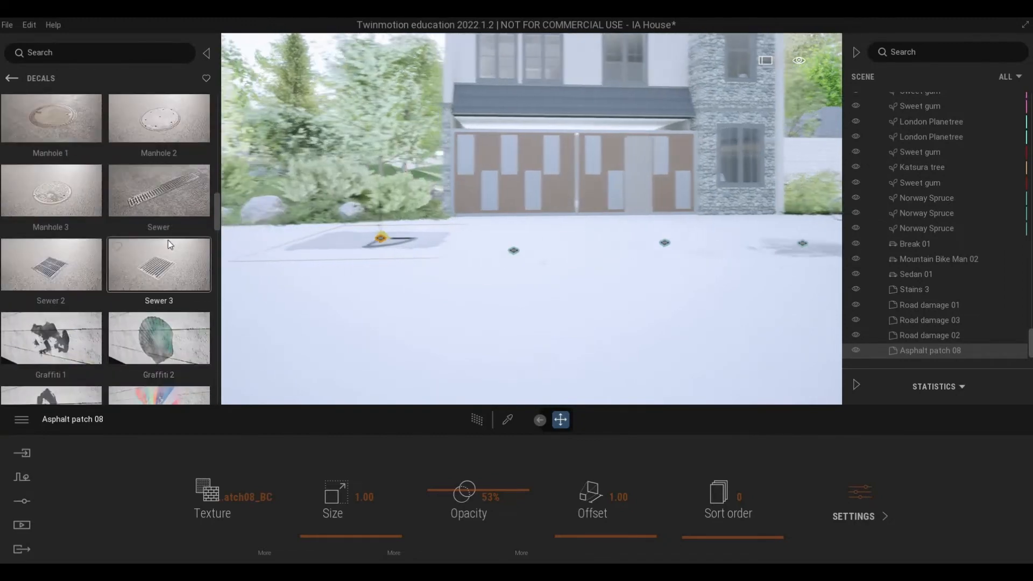
key("w")
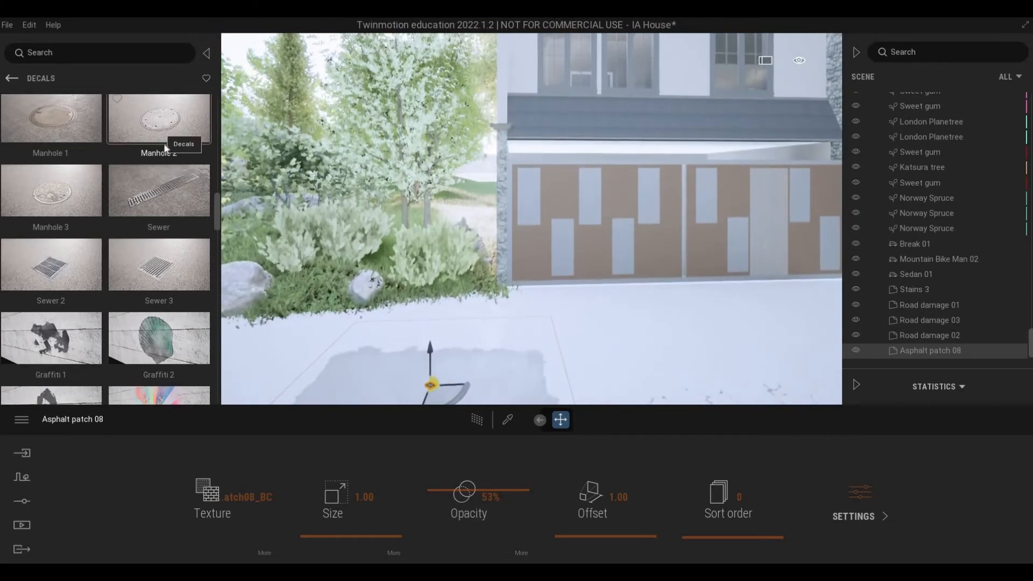
scroll(177, 215, "up", 2)
left_click_drag(431, 317, 437, 318)
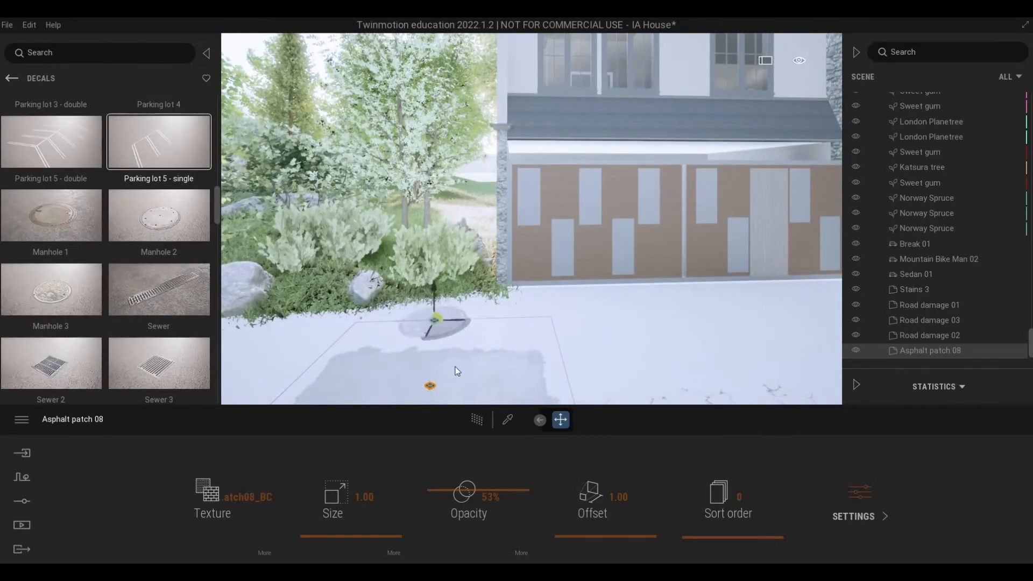
left_click(488, 470)
Step: Move the Road damage 03 decal closer to the gate and place a rotated copy of it alongside
key("d")
key("s")
right_click_drag(489, 371, 552, 340)
left_click(541, 351)
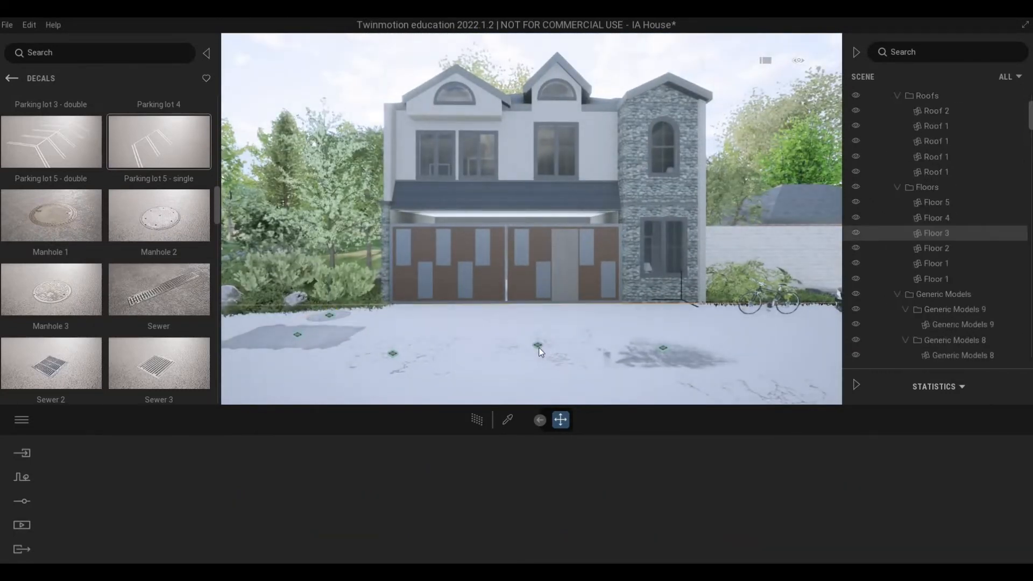
left_click(537, 346)
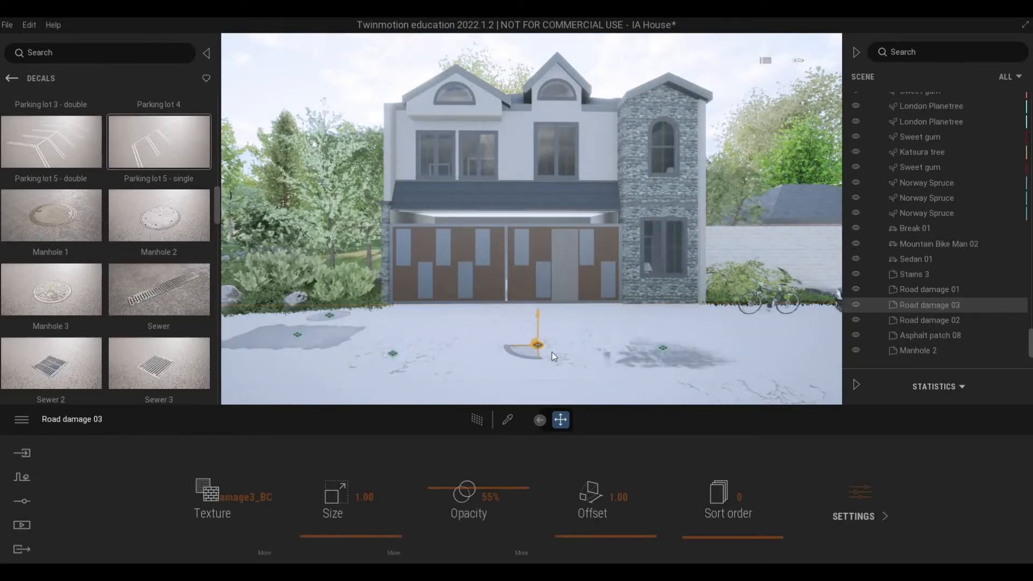
left_click_drag(554, 356, 479, 330)
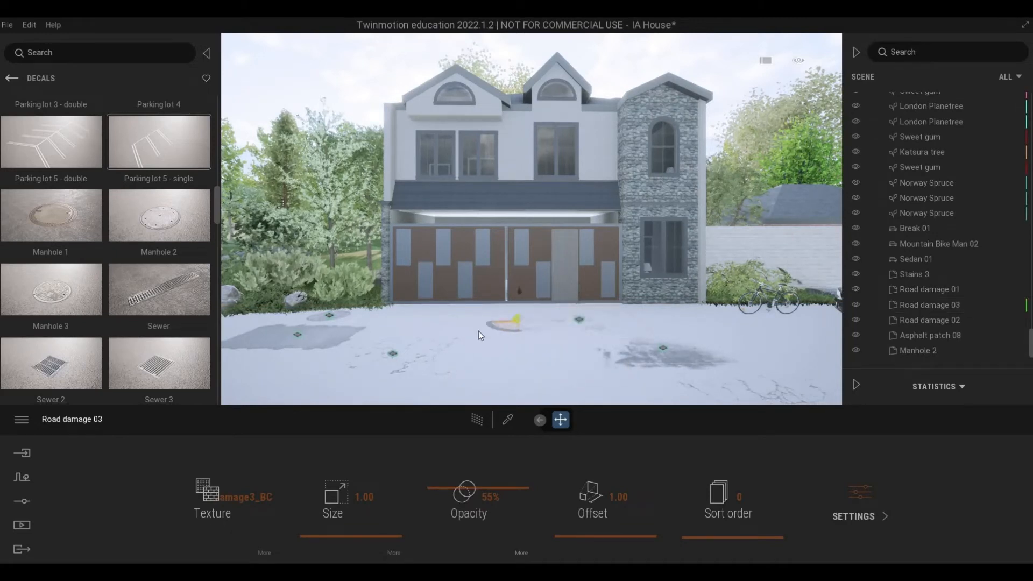
left_click(483, 359)
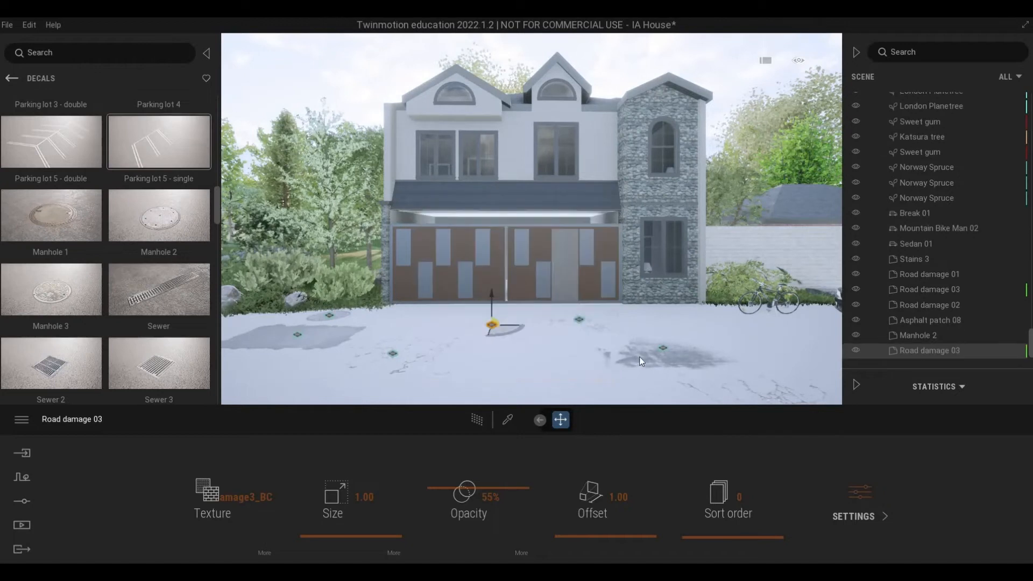
Step: Reduce the opacity of the Stains 3 decal to 37% and of the Asphalt patch 08 decal to 35%
left_click(662, 347)
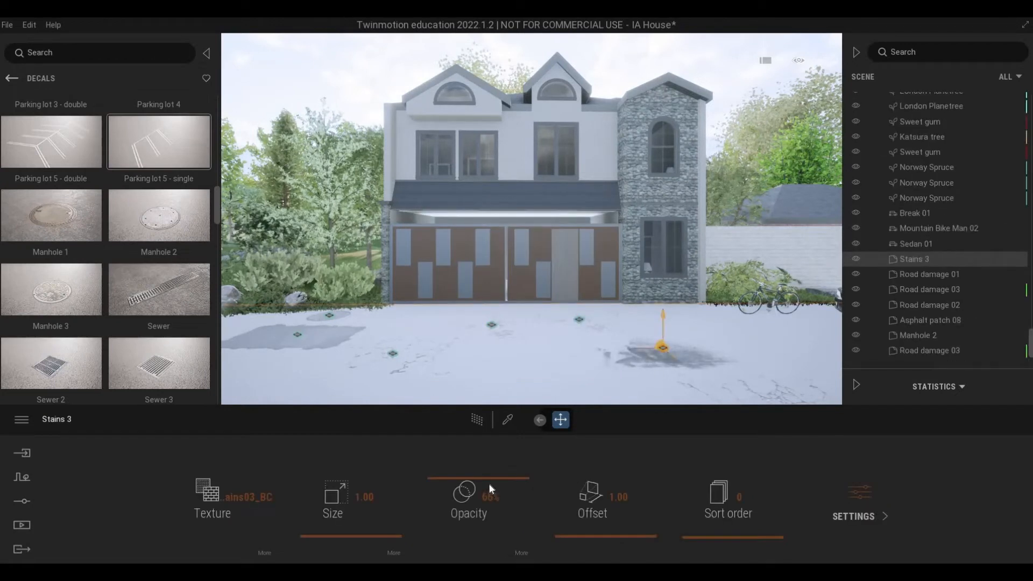
left_click_drag(487, 503, 489, 504)
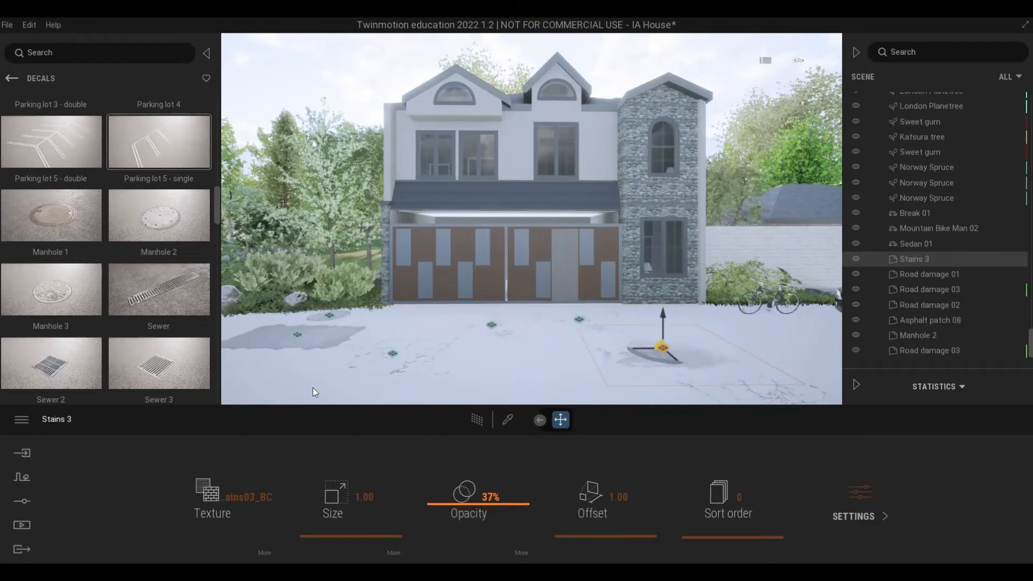
left_click(296, 337)
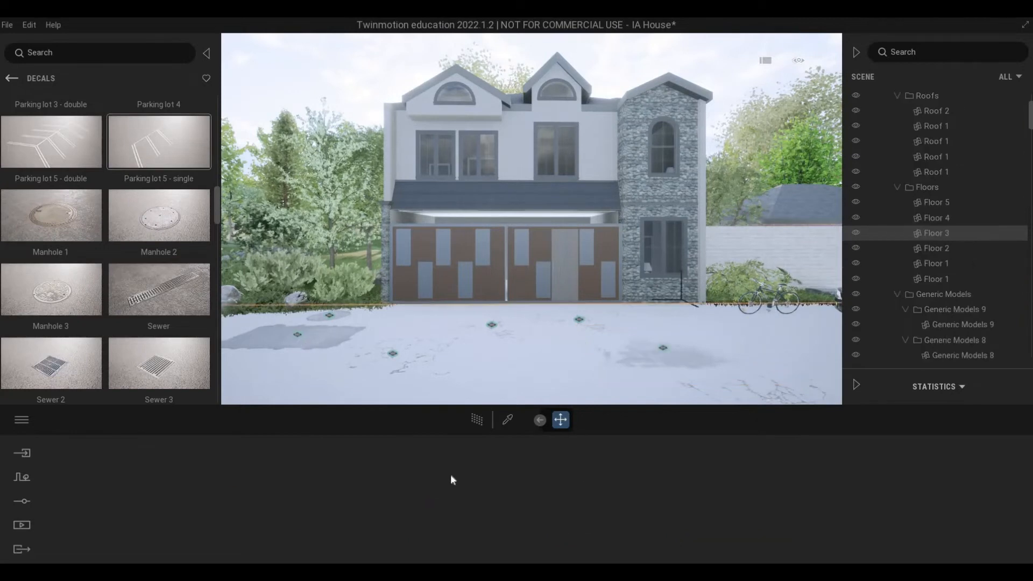
left_click_drag(465, 496, 454, 472)
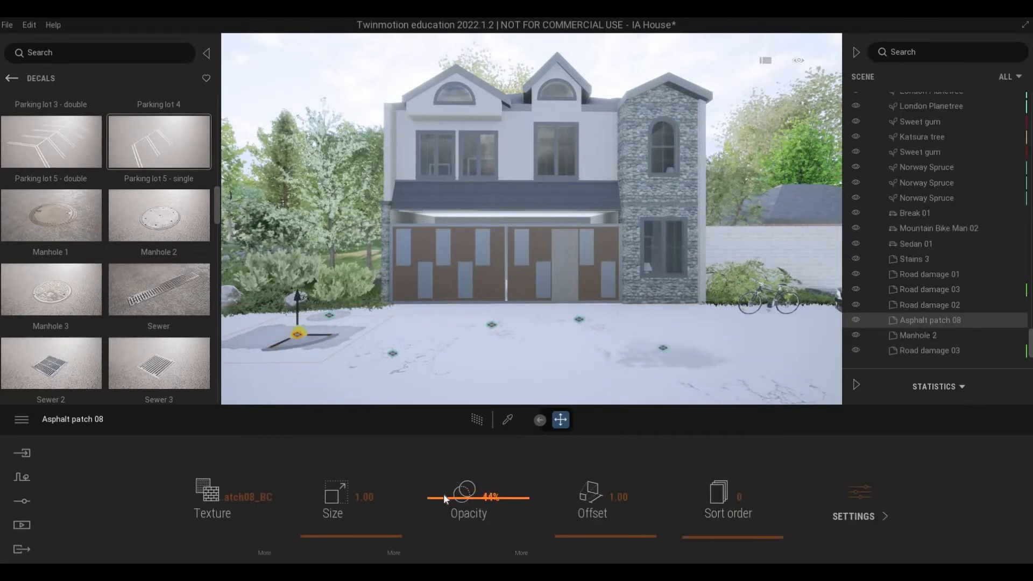
left_click_drag(444, 505, 433, 506)
Step: Place a Stains 1 decal on the pavement at the tower's corner near the bicycle and set its opacity to 56%
scroll(125, 311, "down", 3)
scroll(124, 310, "down", 8)
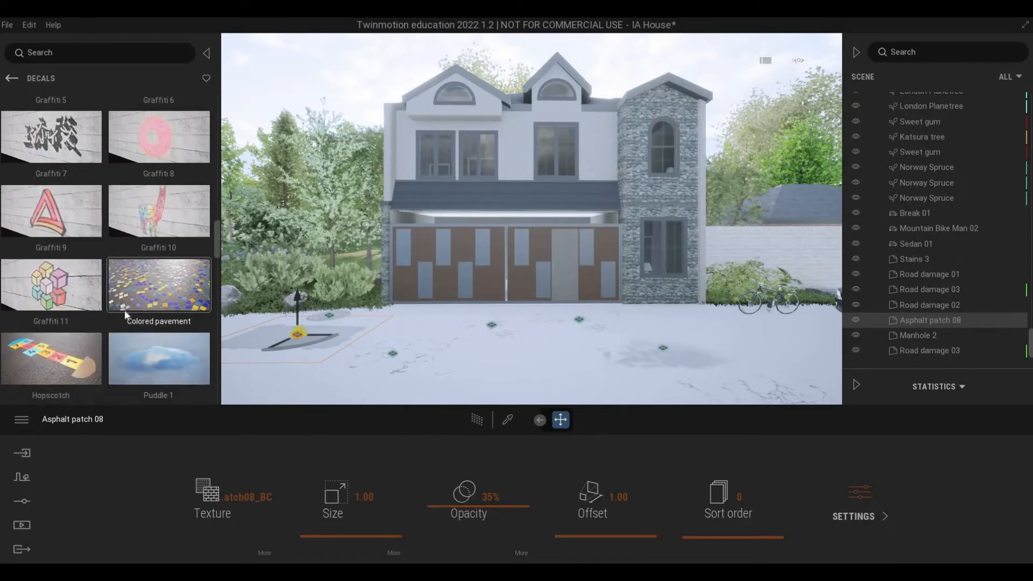
left_click_drag(148, 163, 705, 321)
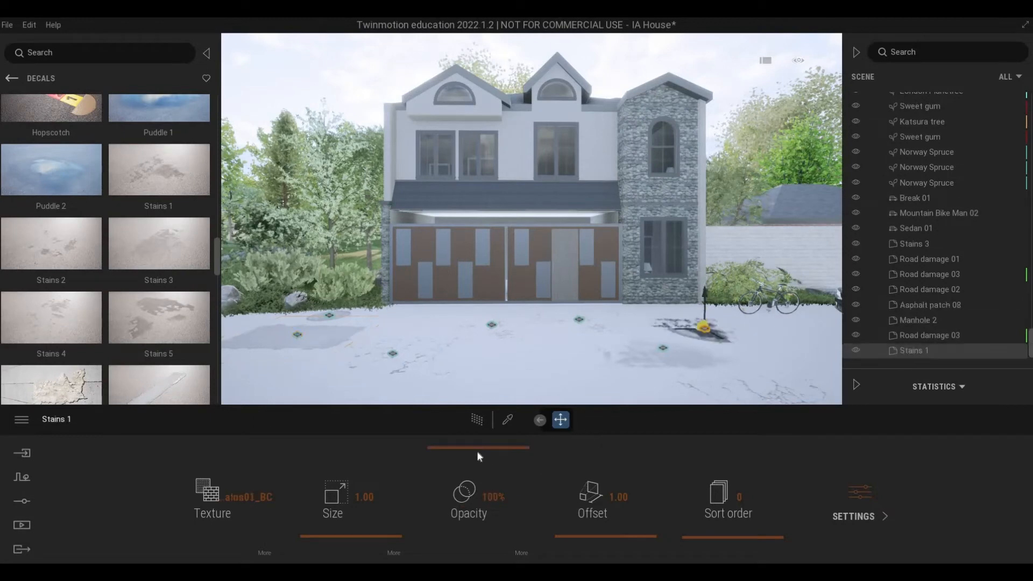
left_click_drag(472, 487, 441, 401)
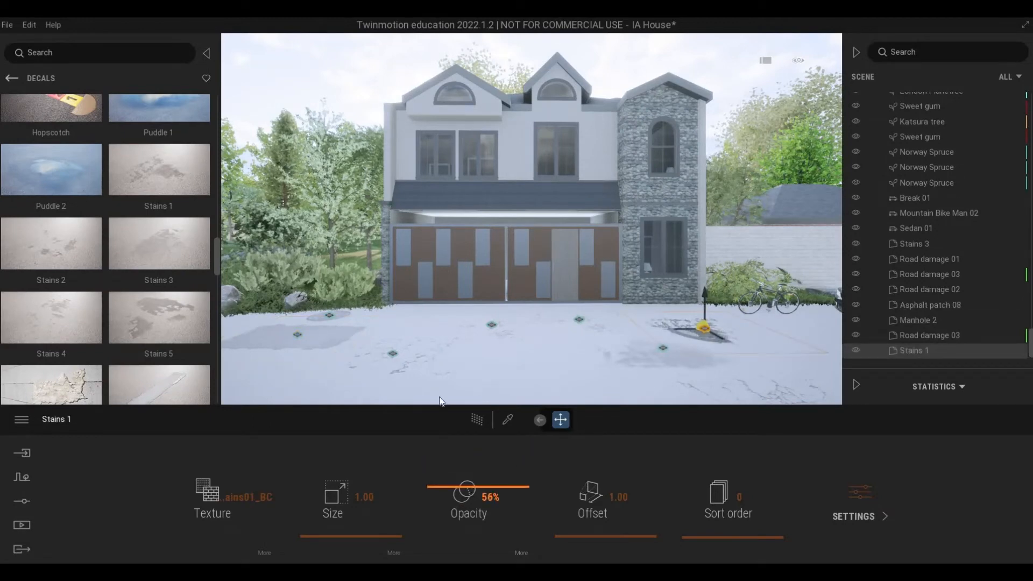
Step: Place a Stains 4 decal in the middle of the pavement in front of the gate and lower its opacity
scroll(76, 276, "down", 1)
left_click_drag(75, 275, 528, 401)
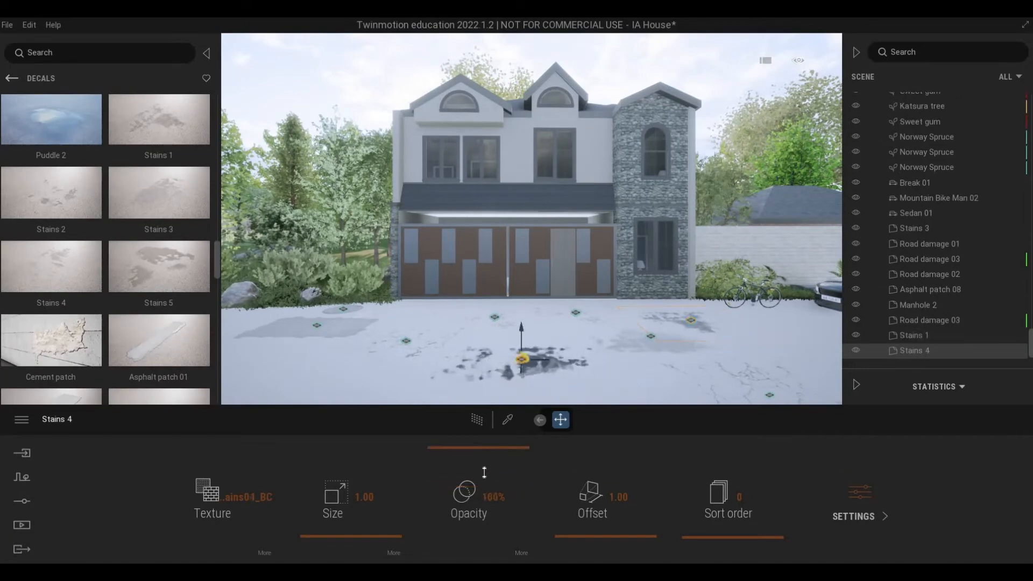
left_click_drag(482, 482, 481, 511)
key("Escape")
Step: Create a media image of the front view showing the whole house, the bicycle and the parked sedan, and leave media mode
key("w")
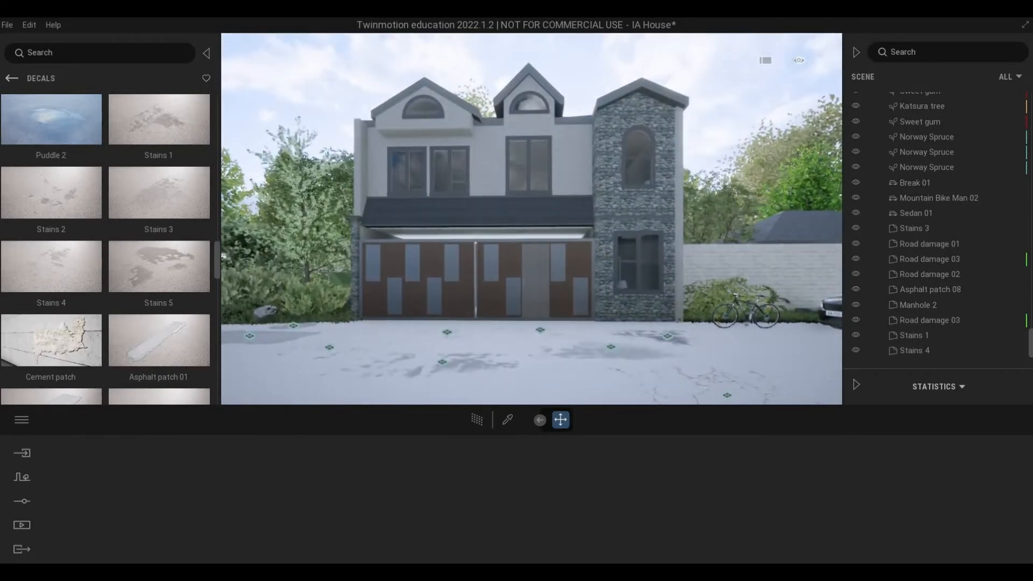
key("a")
key("w")
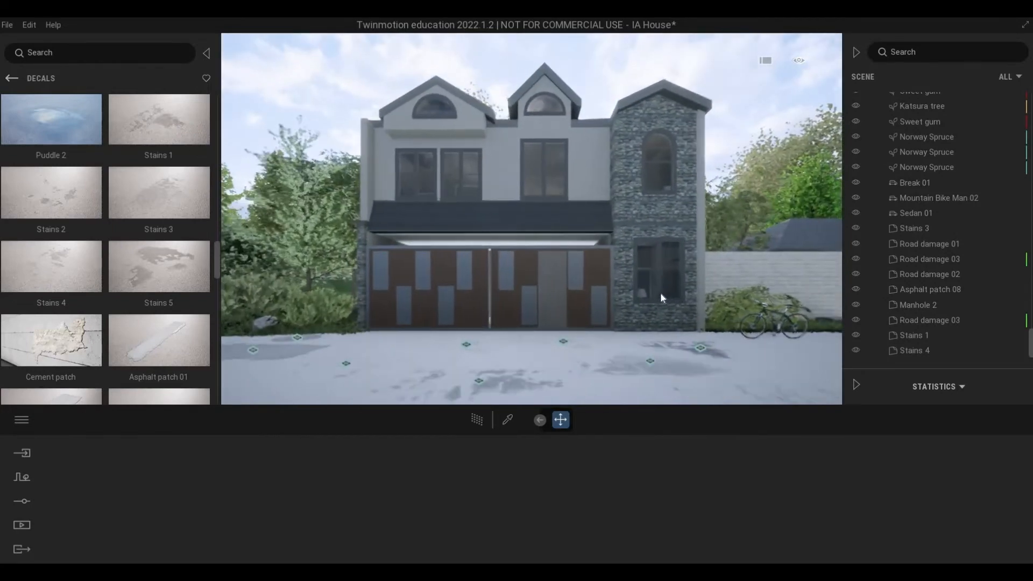
key("s")
key("d")
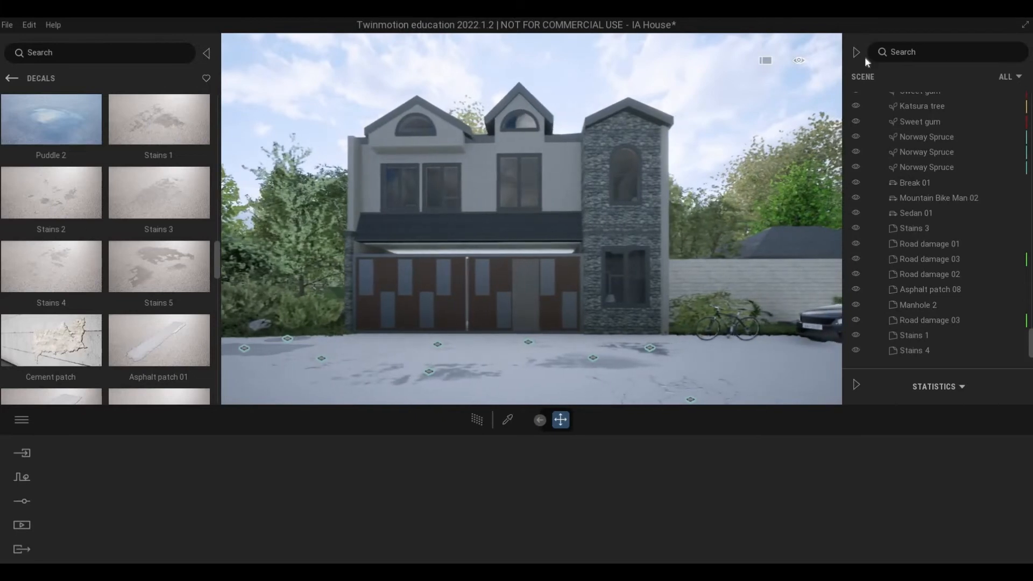
left_click(21, 522)
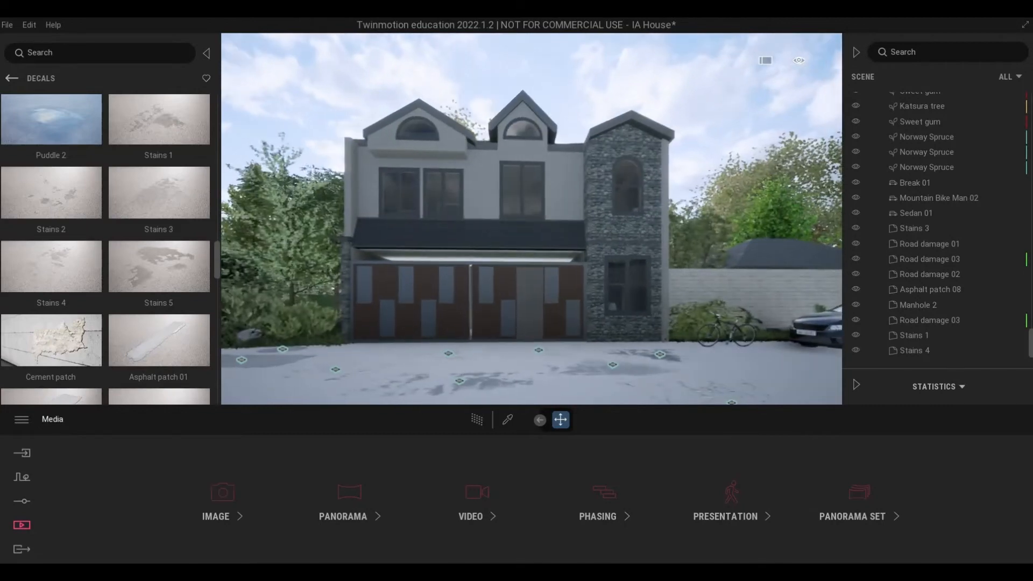
key("s")
key("s")
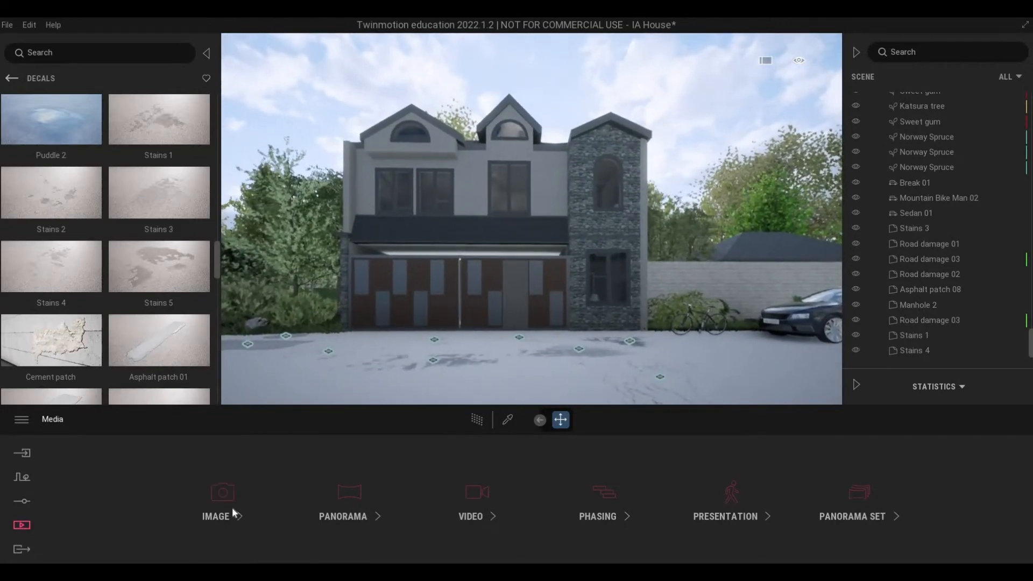
left_click(227, 503)
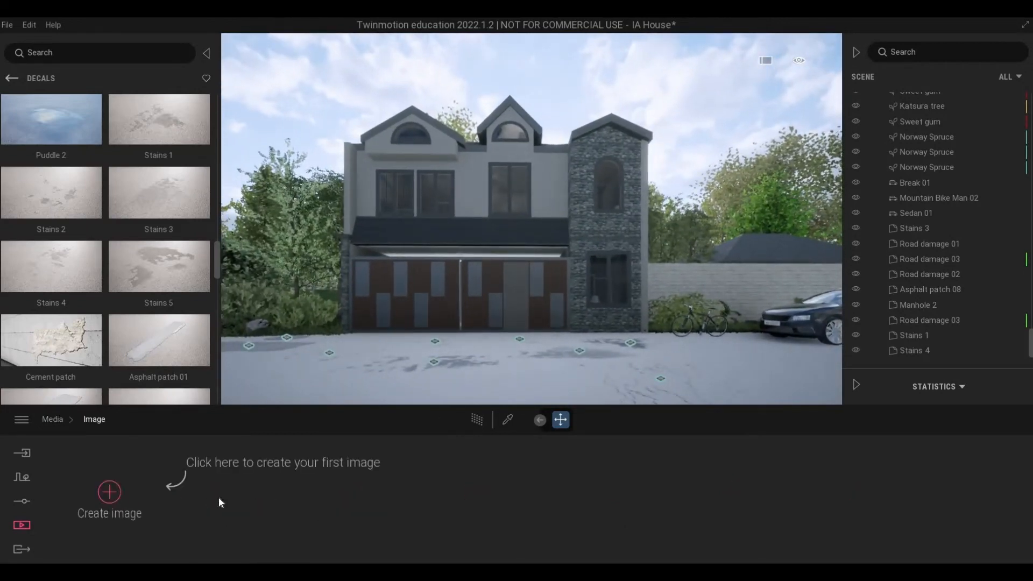
left_click(109, 492)
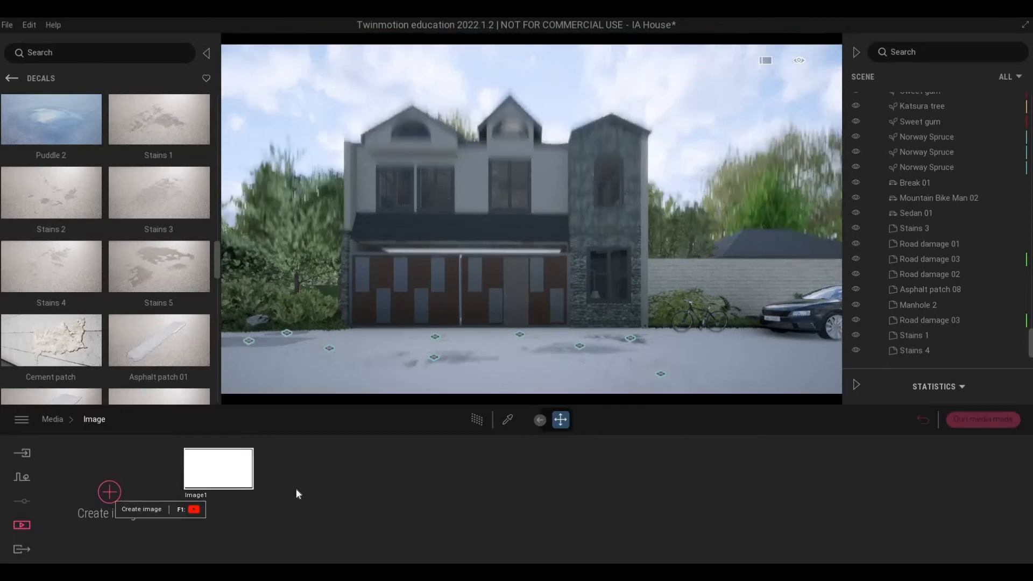
left_click(971, 421)
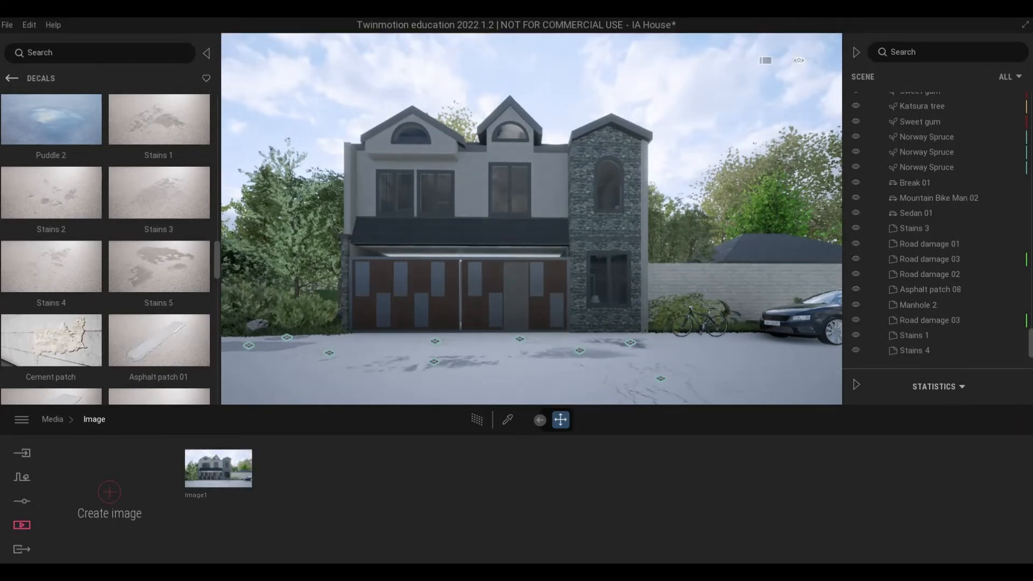
Step: Review the camera's visual effects, including the color gradient, and the scene's lighting settings
left_click(28, 496)
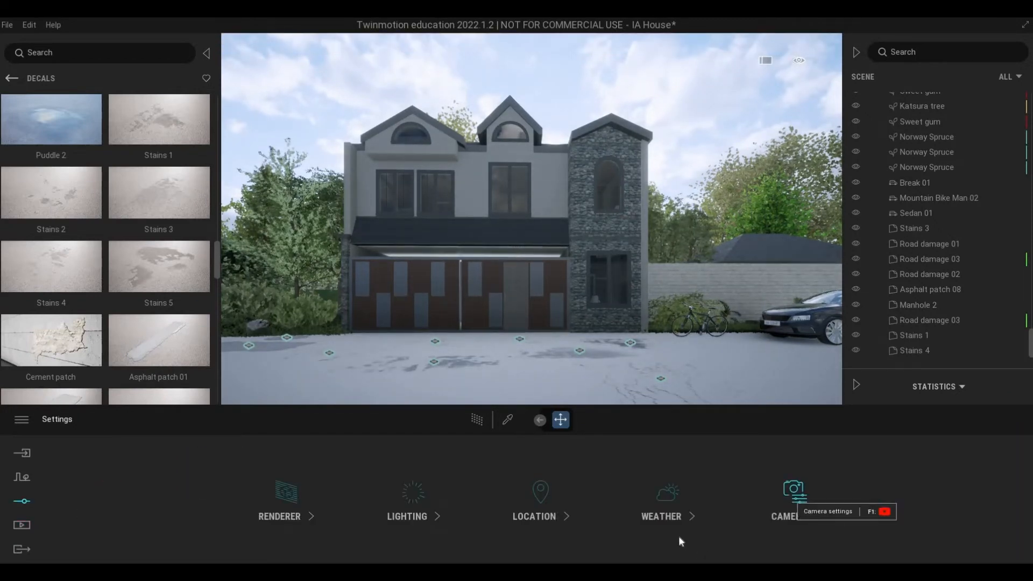
left_click(790, 505)
left_click(848, 505)
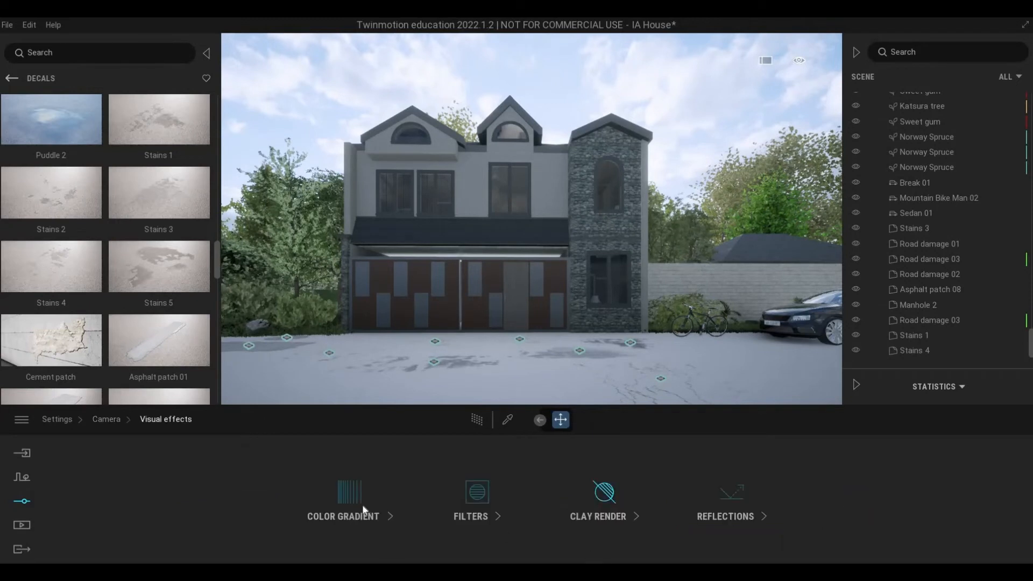
left_click(368, 487)
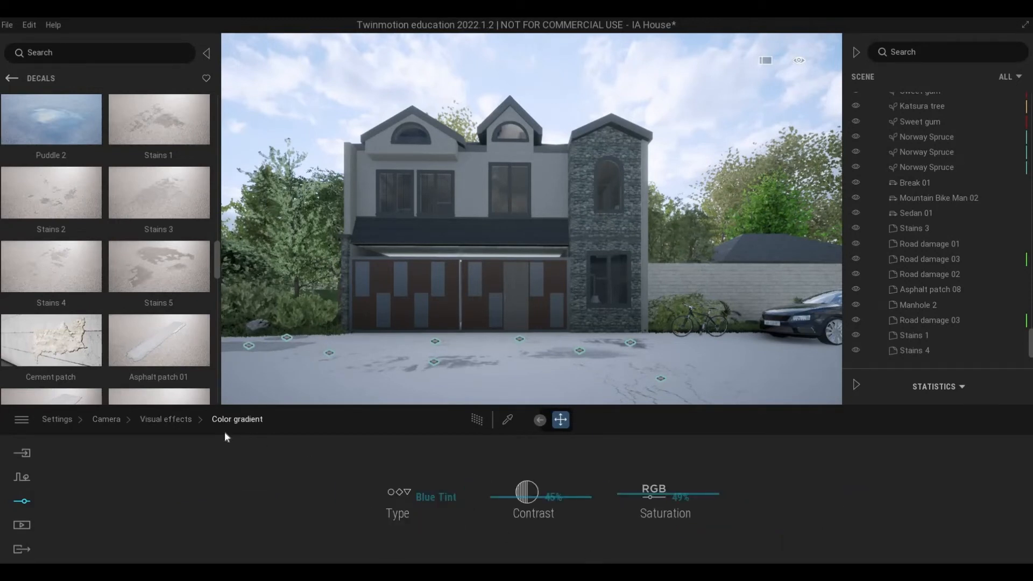
left_click(178, 419)
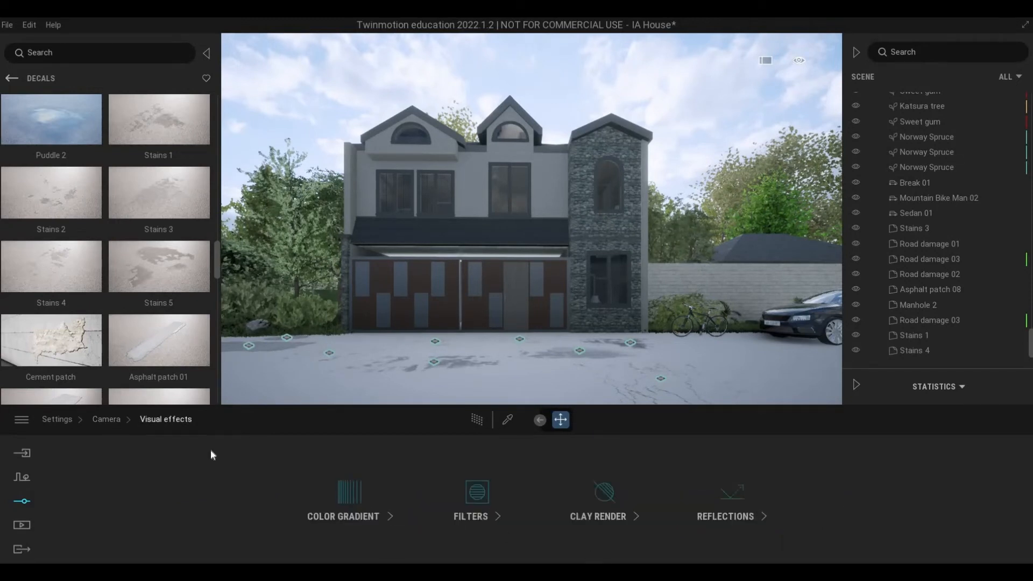
right_click(476, 513)
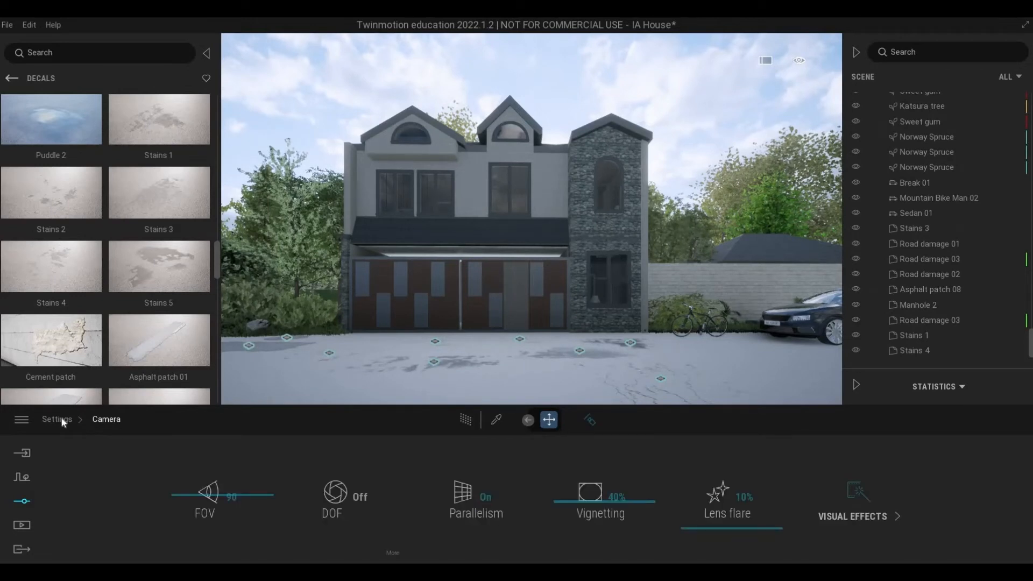
right_click(173, 462)
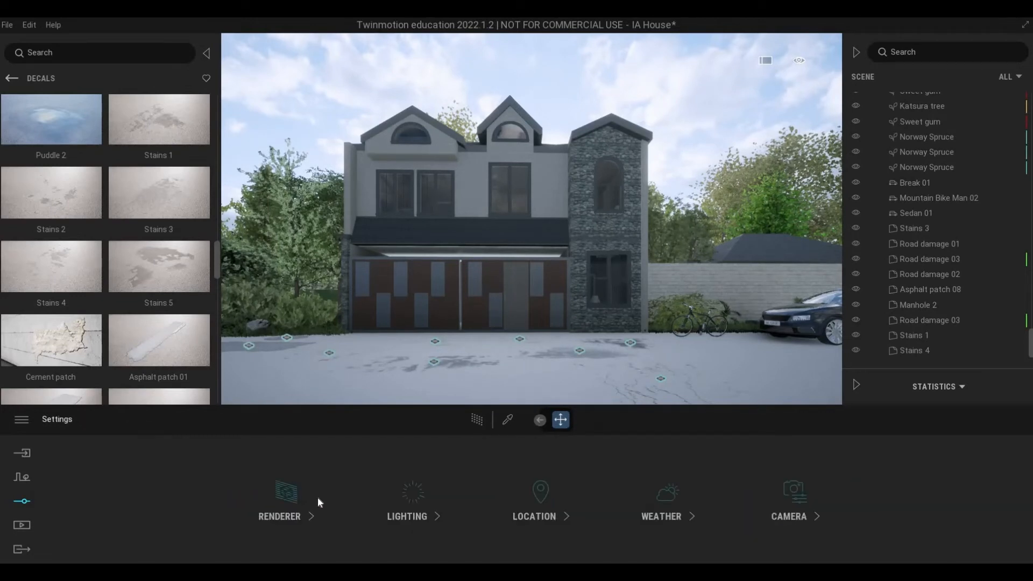
left_click(410, 505)
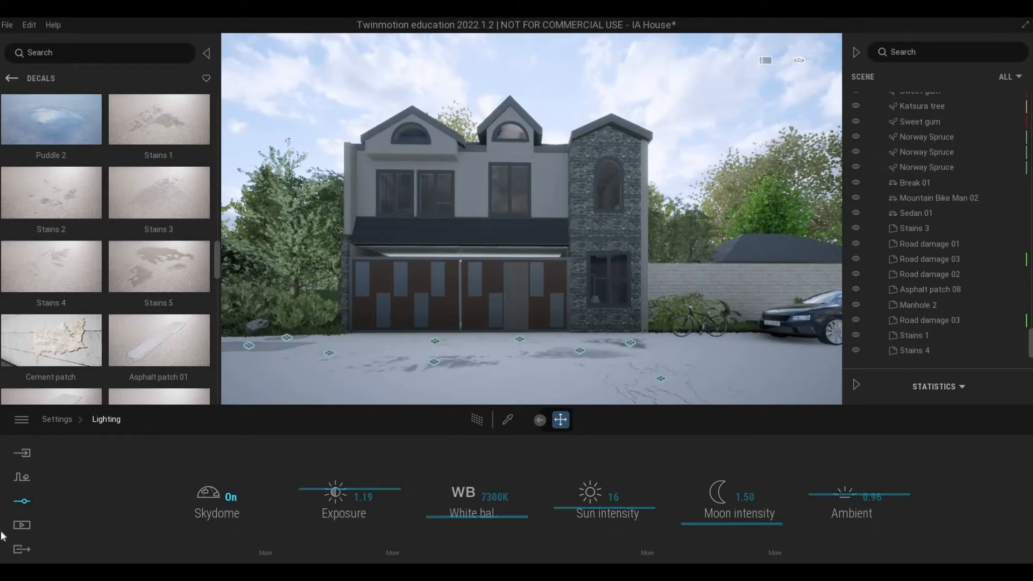
Step: Reopen Image1 and explore different distances, heights and sideways positions for framing the front of the house
left_click(22, 525)
left_click(222, 492)
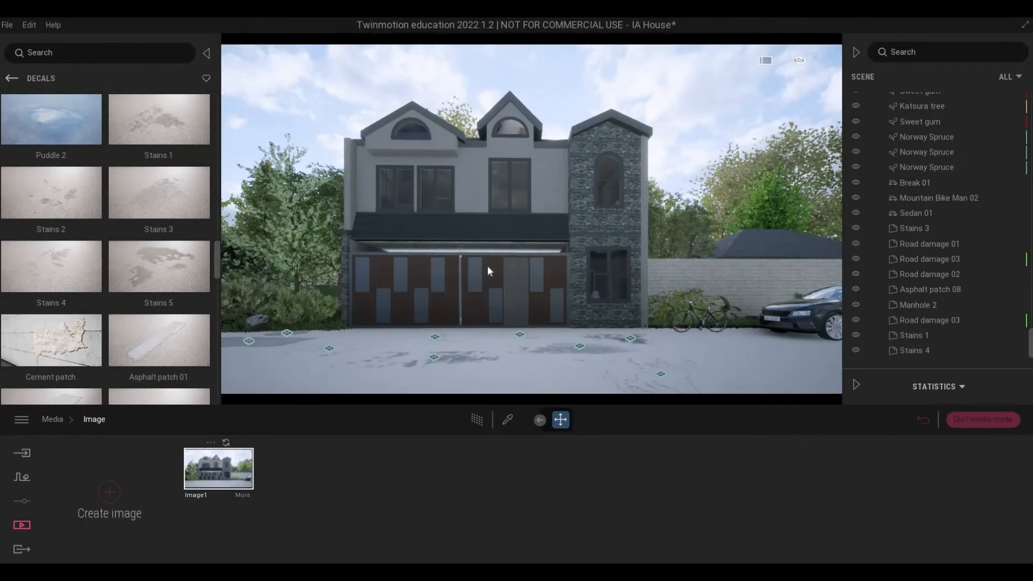
middle_click_drag(457, 281, 510, 294)
key("e")
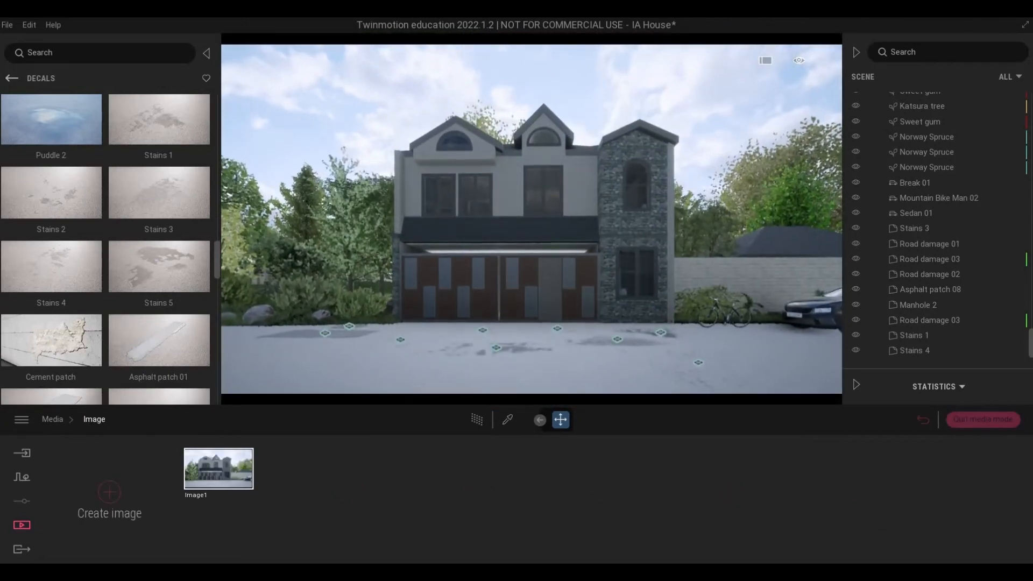
key("w")
key("e")
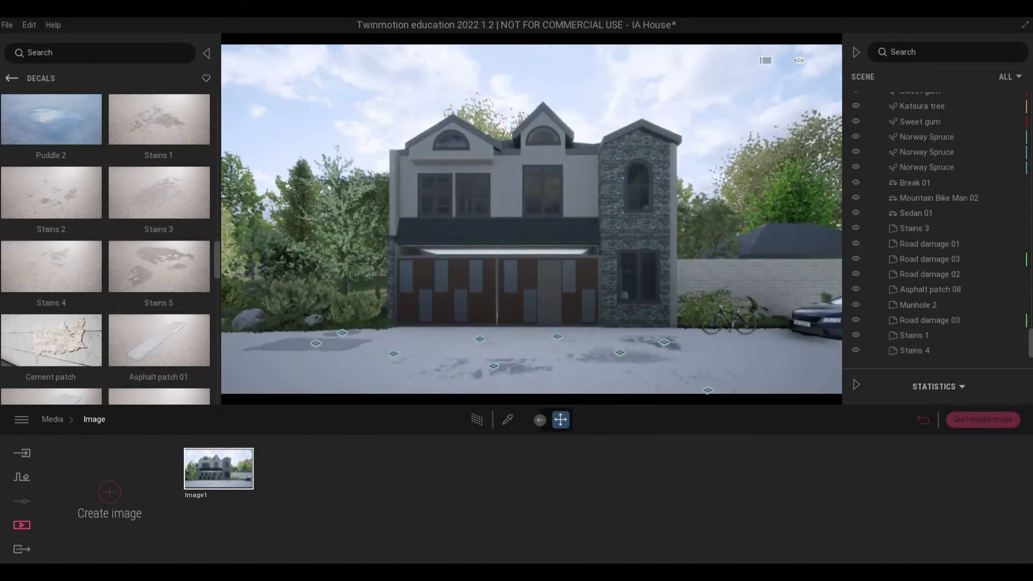
key("s")
key("s")
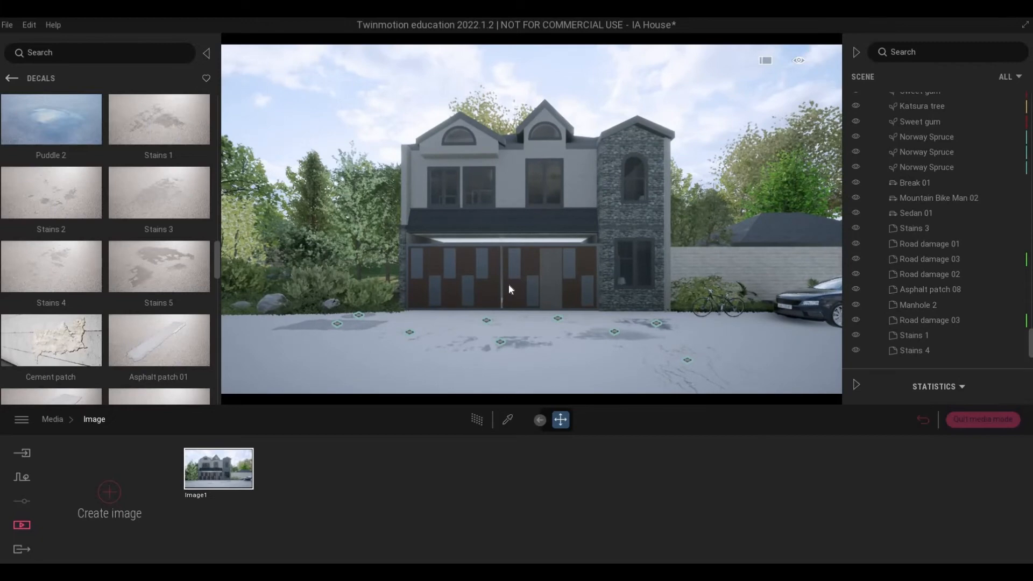
key("d")
key("w")
key("w")
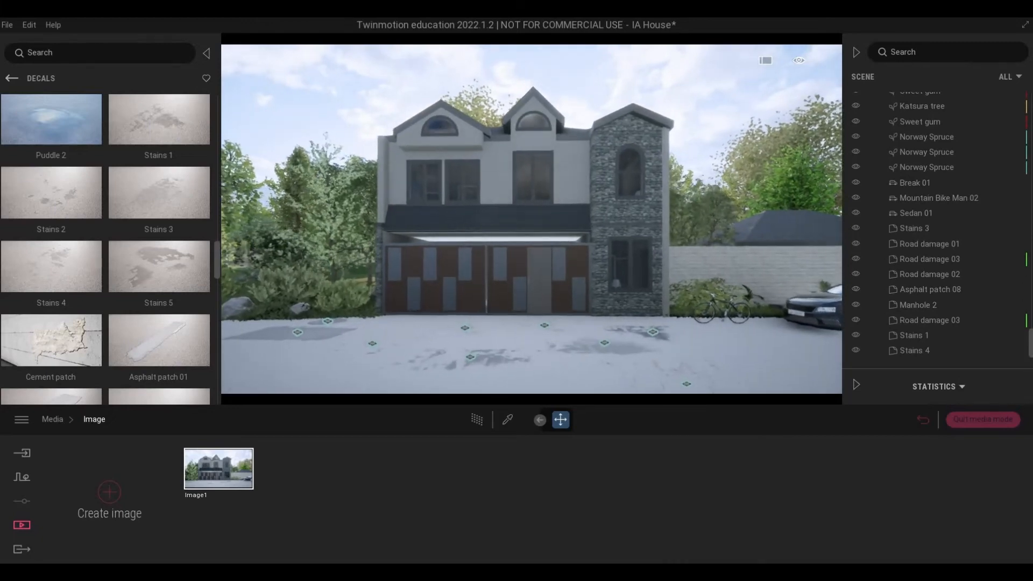
key("q")
key("a")
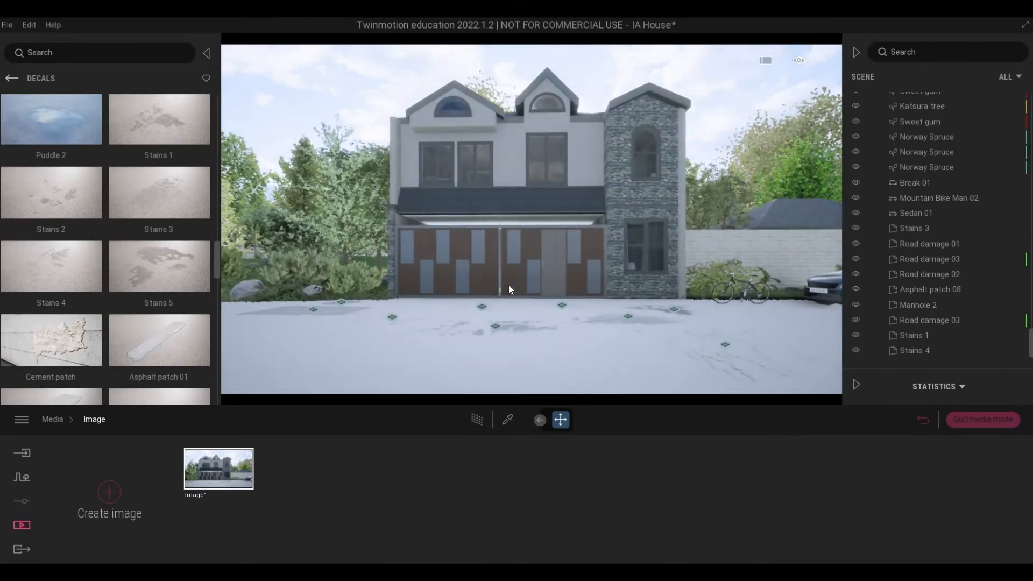
Step: Move the mountain bike from the wall beside the stone tower to the planting on the opposite side of the gate
key("s")
key("e")
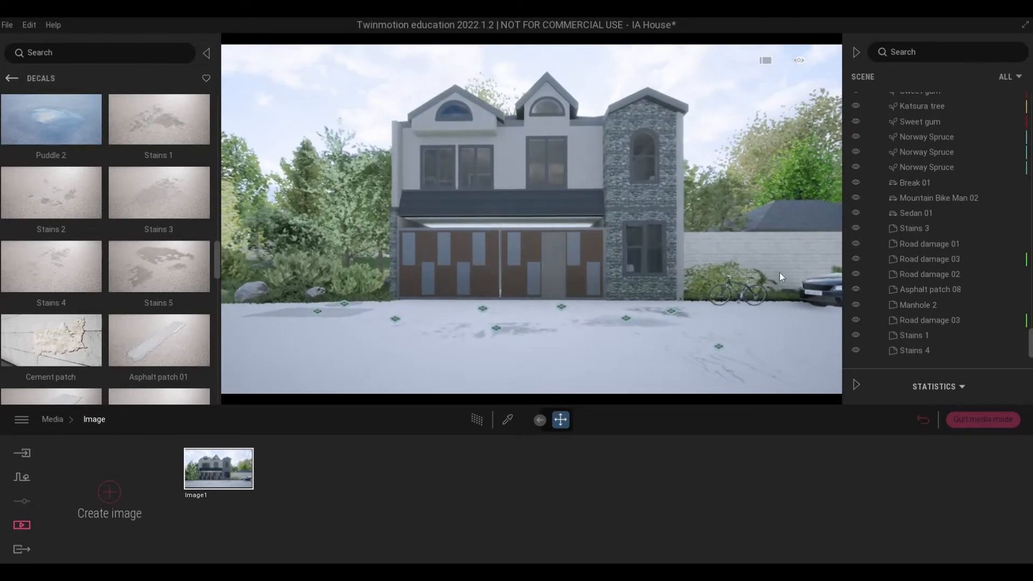
left_click(739, 301)
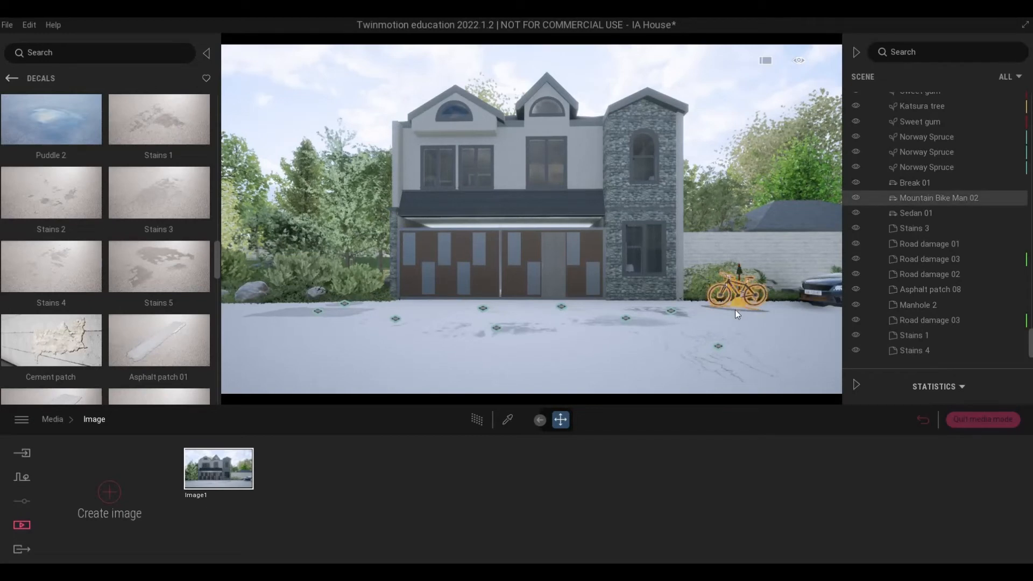
left_click_drag(740, 311, 286, 312)
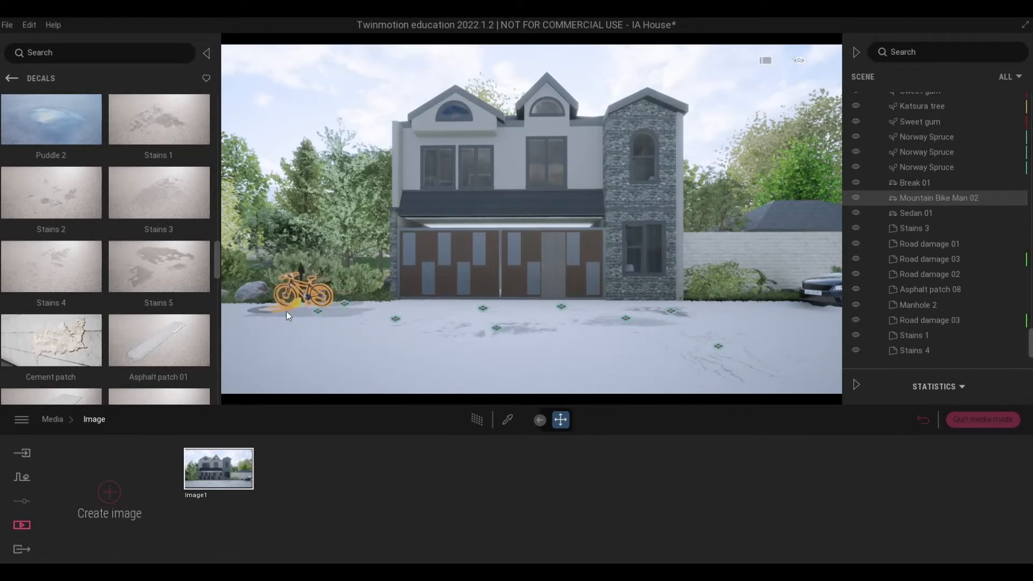
Step: Move the dark gray sedan along the boundary wall, closer to the stone tower
left_click(820, 295)
key("d")
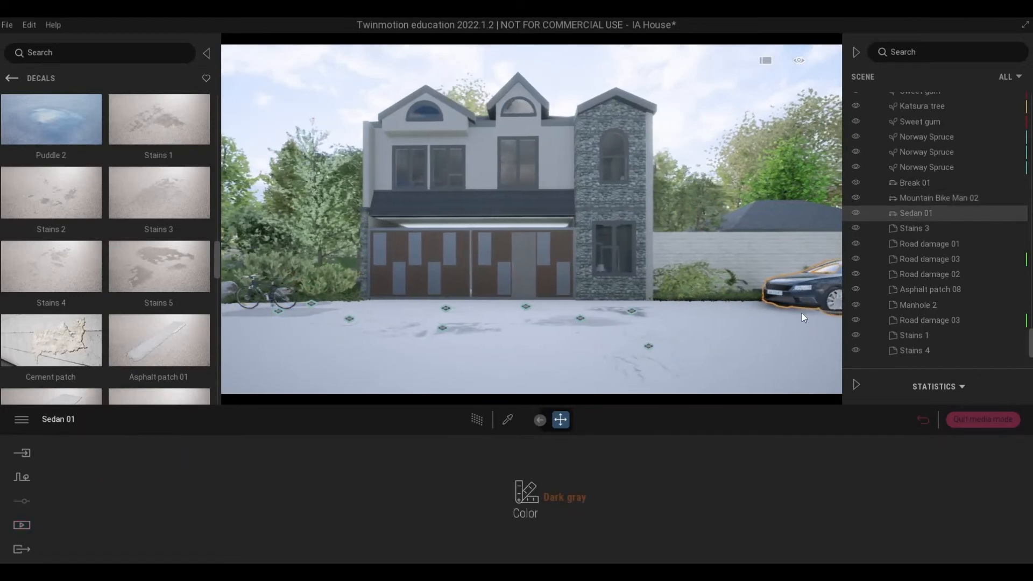
right_click_drag(801, 313, 773, 314)
left_click_drag(685, 335, 685, 340)
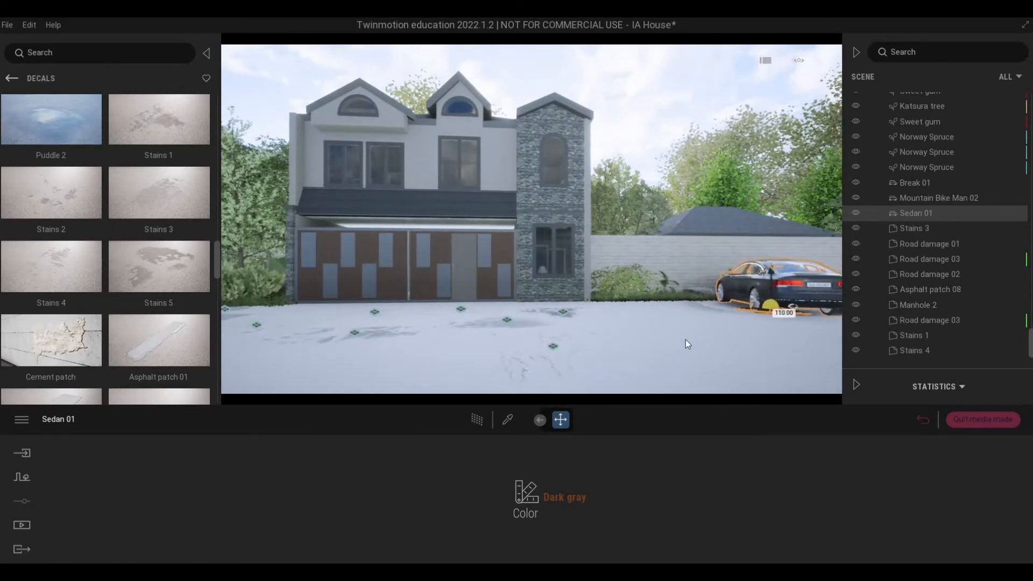
key("ctrl+z")
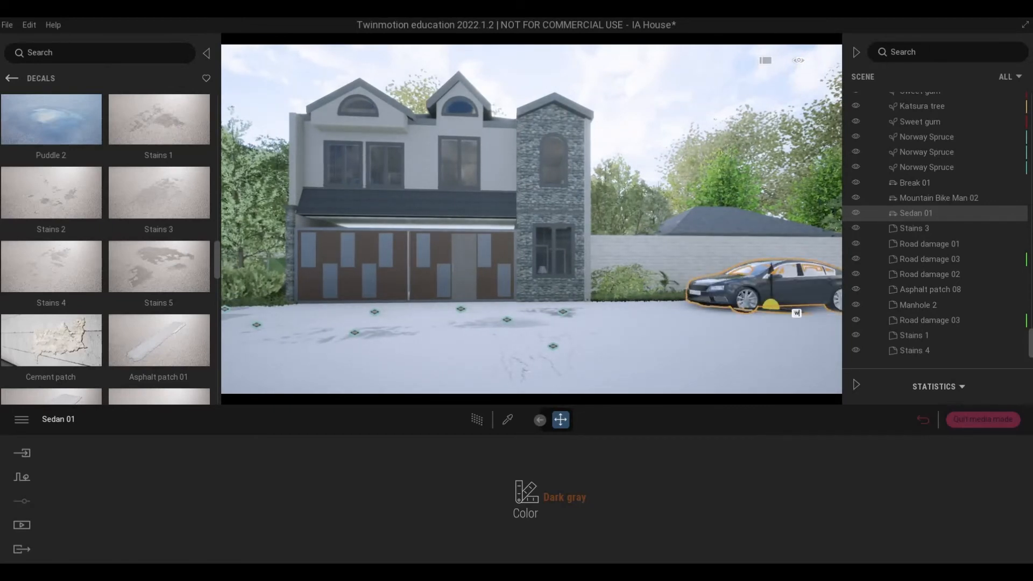
middle_click_drag(783, 317, 781, 323, "shift")
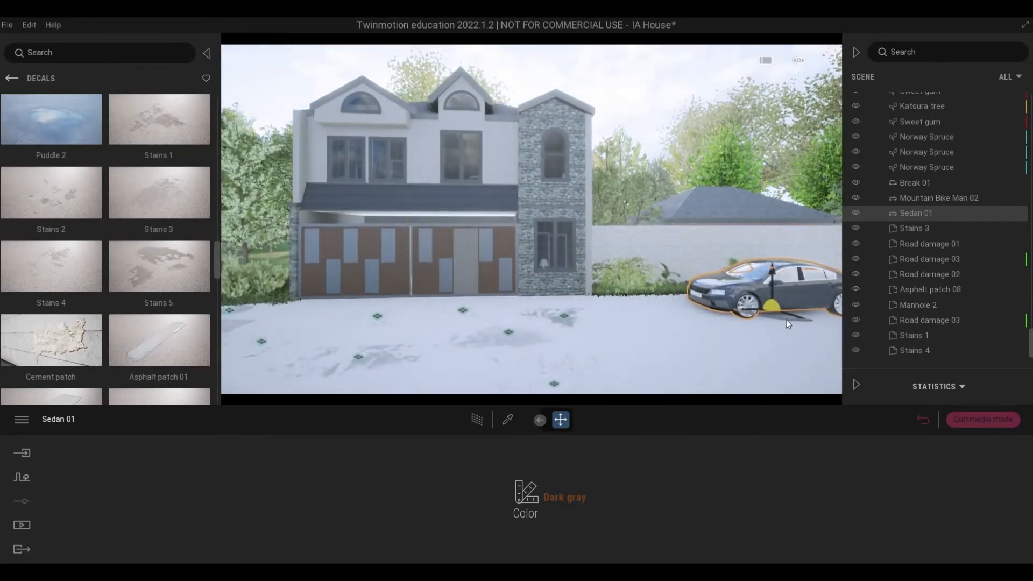
scroll(802, 336, "up", 3)
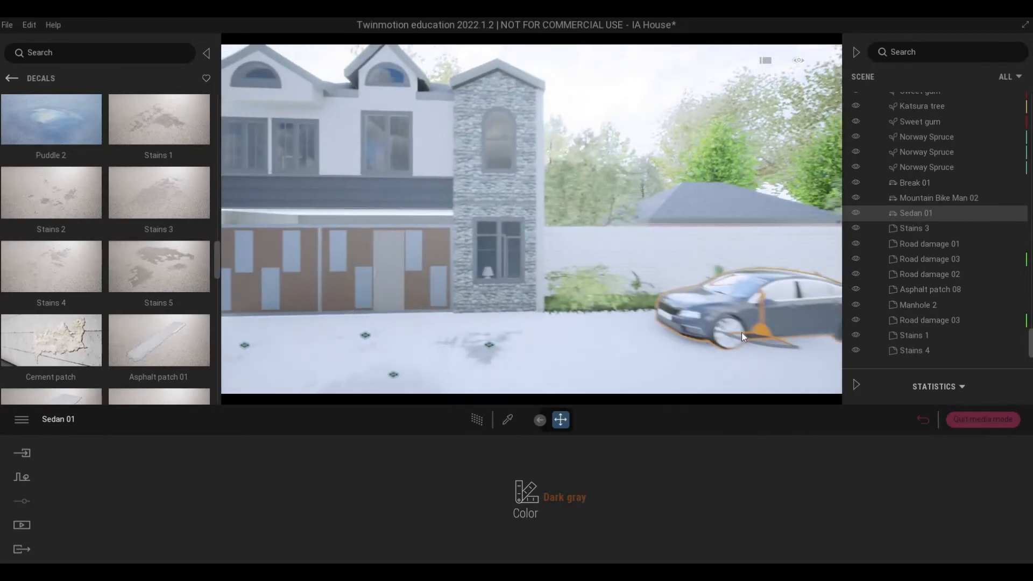
left_click_drag(741, 331, 646, 322)
middle_click_drag(623, 345, 644, 352, "shift")
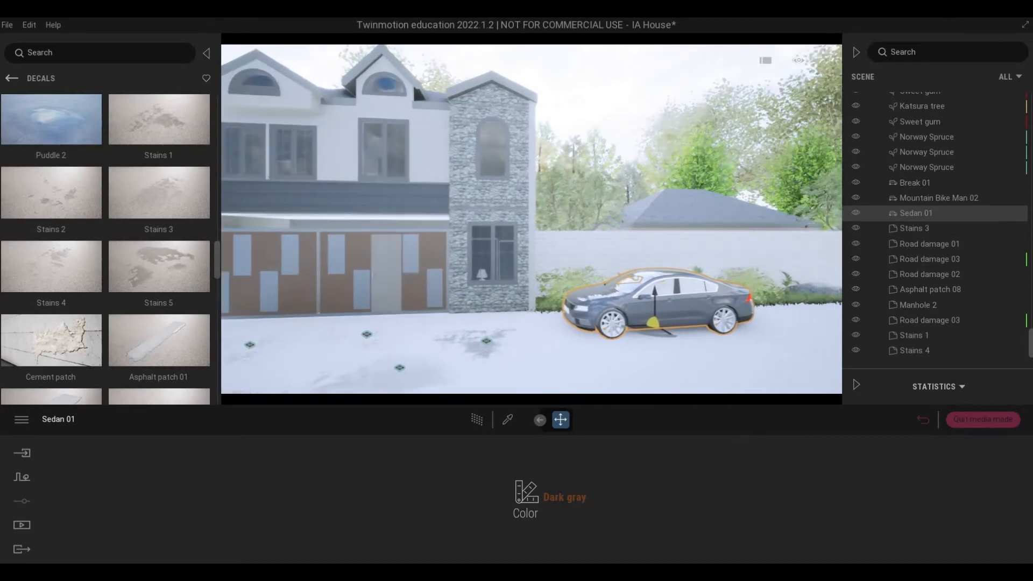
Step: Position the mountain bike at the edge of the shrub bed beside the gate and adjust its placement there
right_click_drag(643, 352, 472, 355)
scroll(472, 355, "down", 3)
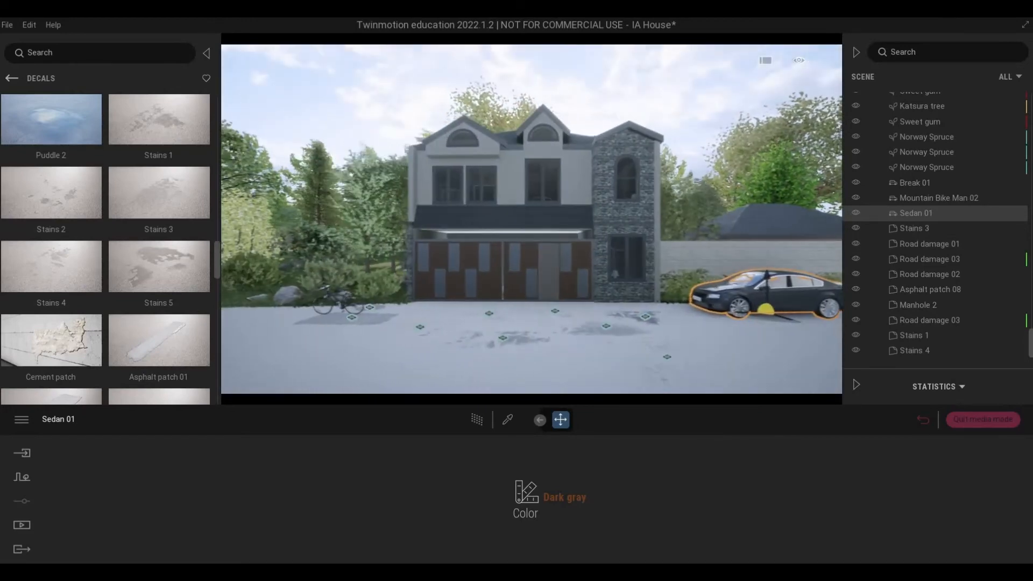
middle_click_drag(472, 355, 490, 336)
scroll(490, 337, "up", 4)
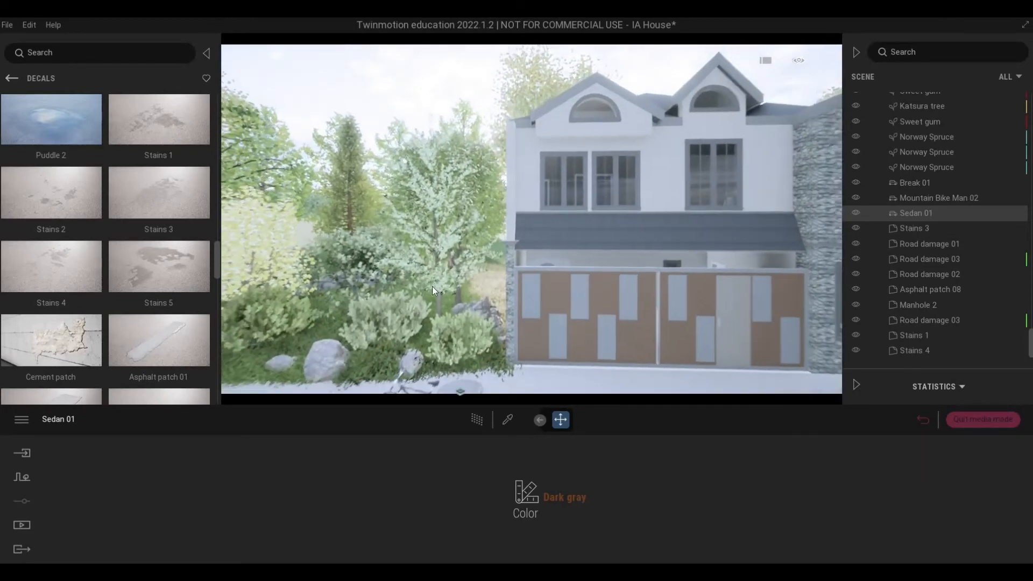
right_click_drag(432, 286, 437, 291)
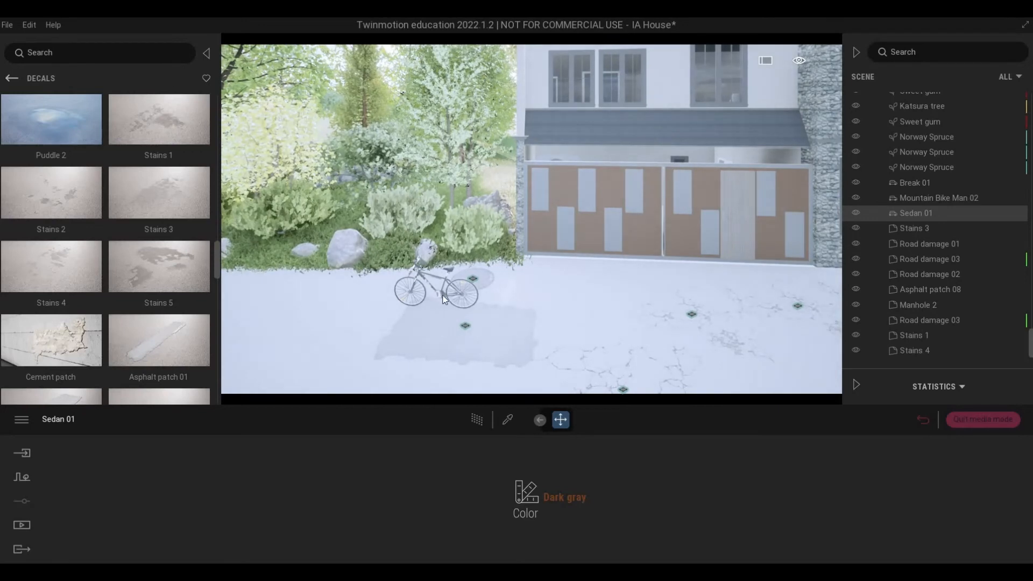
left_click(443, 299)
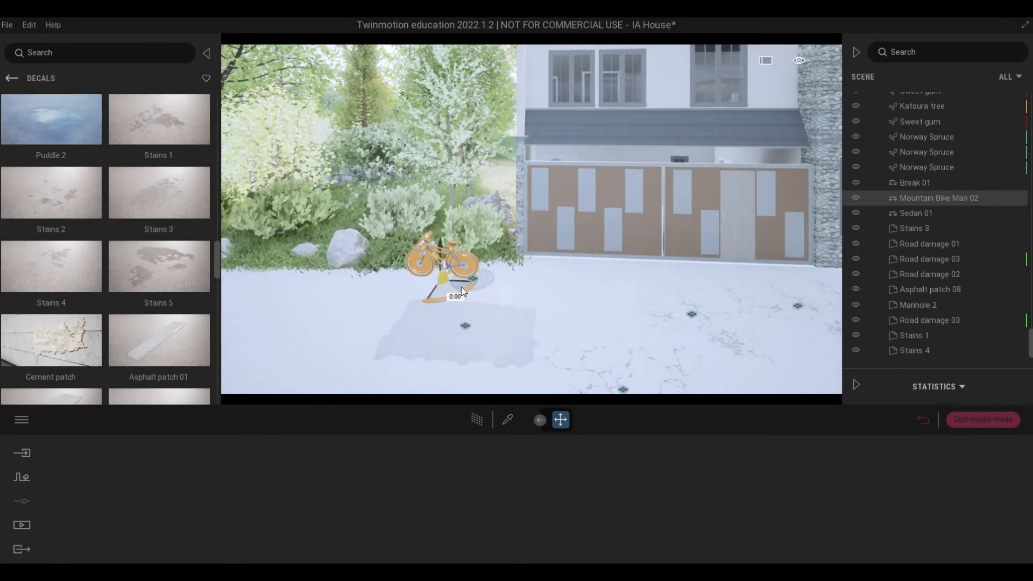
key("s")
right_click_drag(451, 293, 535, 306)
left_click(526, 249)
right_click_drag(526, 250, 369, 323)
key("w")
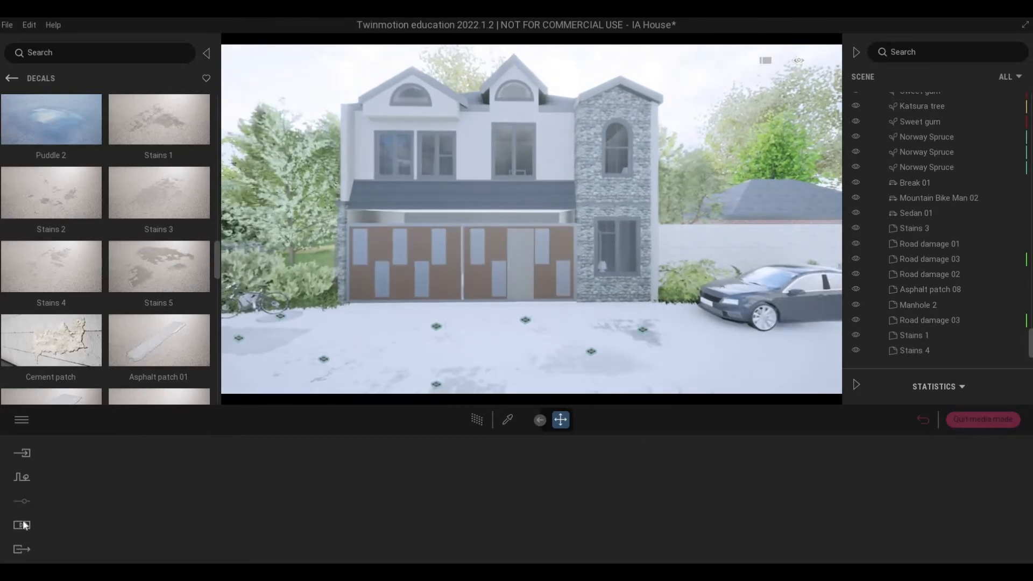
Step: Create a second media image from an oblique view with the bicycle in front and the sedan beyond, and refine its framing
left_click(220, 491)
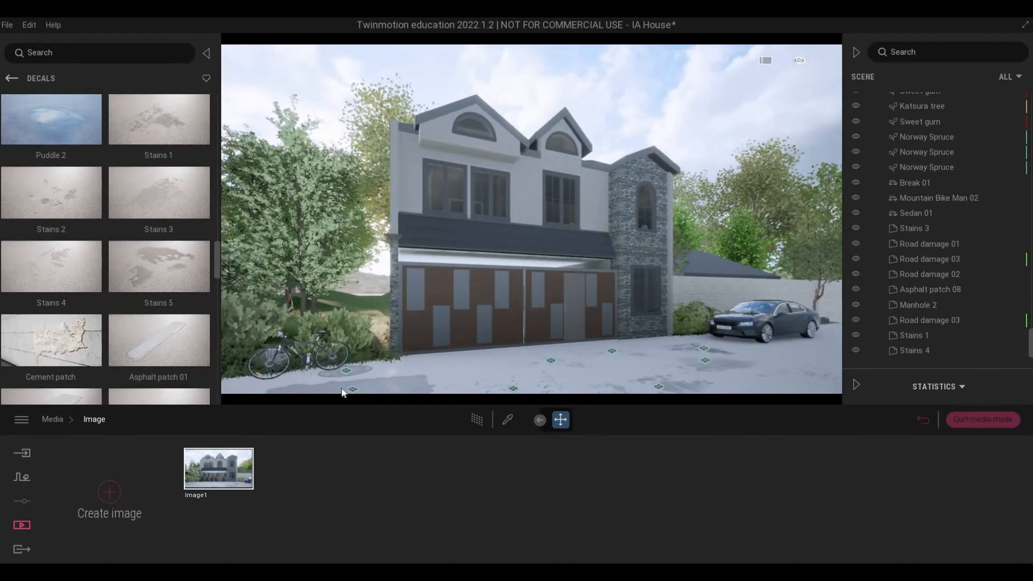
left_click(111, 492)
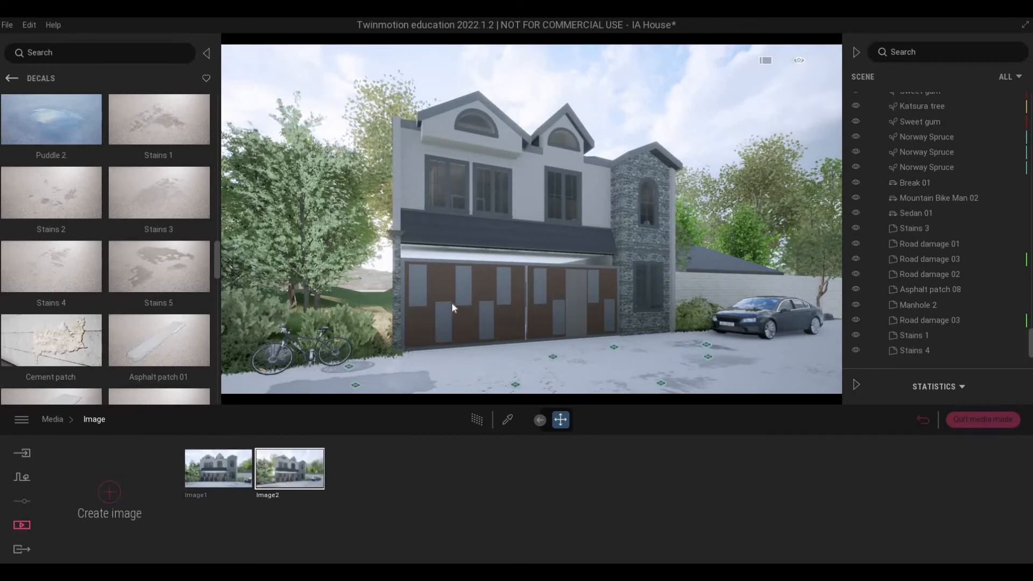
key("w")
right_click_drag(452, 308, 447, 317)
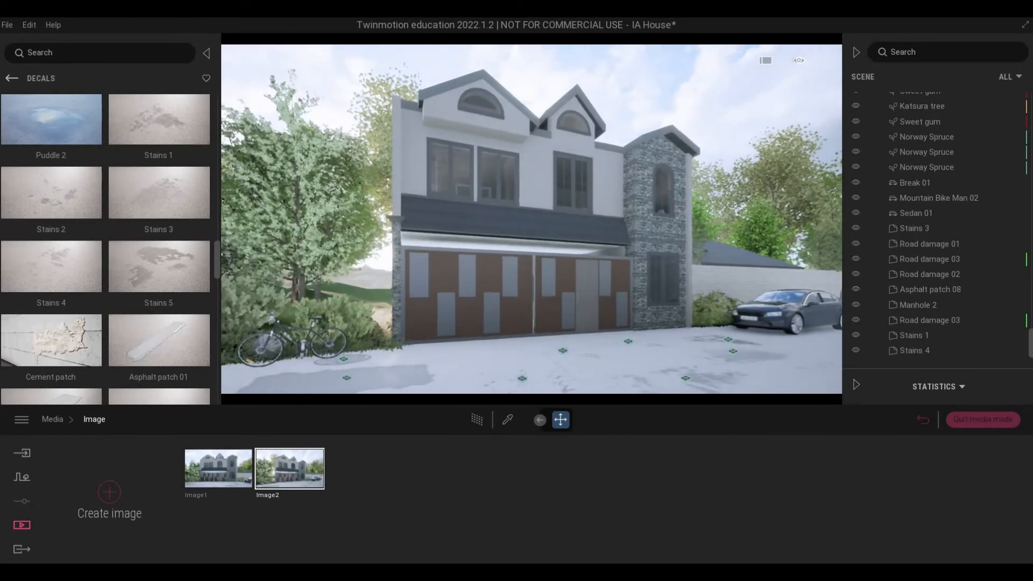
scroll(447, 318, "up", 4)
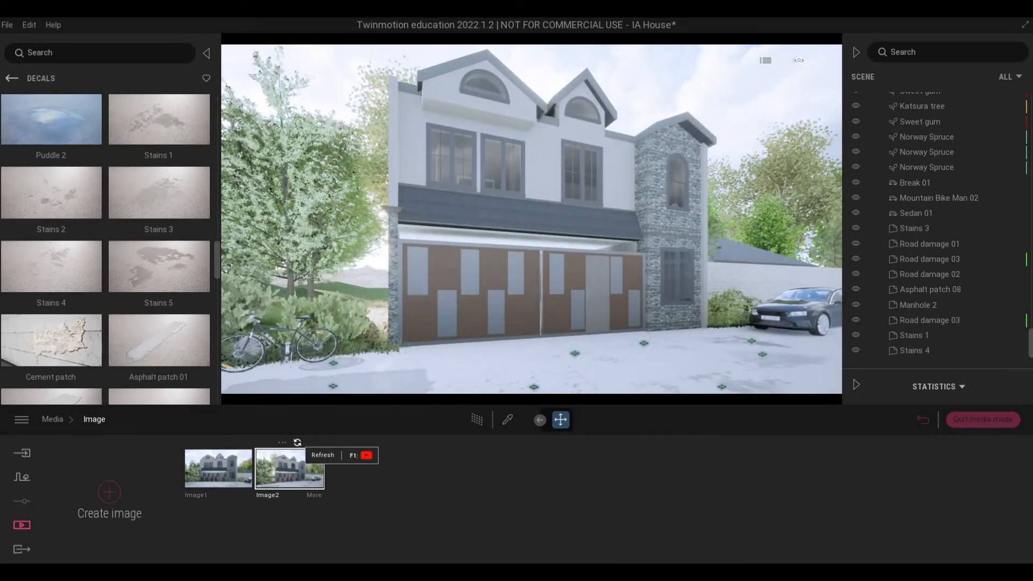
key("s")
right_click_drag(531, 242, 531, 229)
key("a")
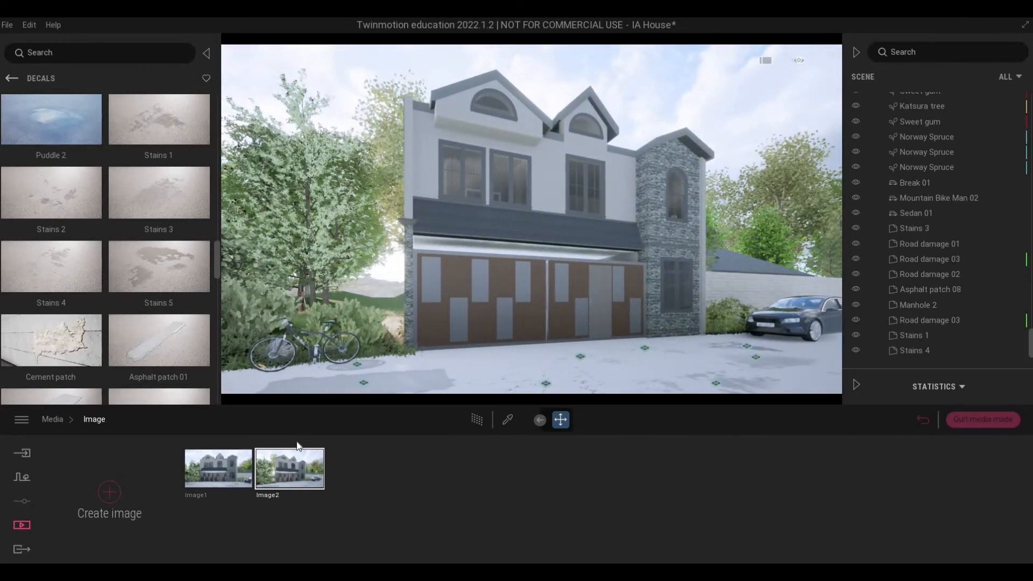
key("d")
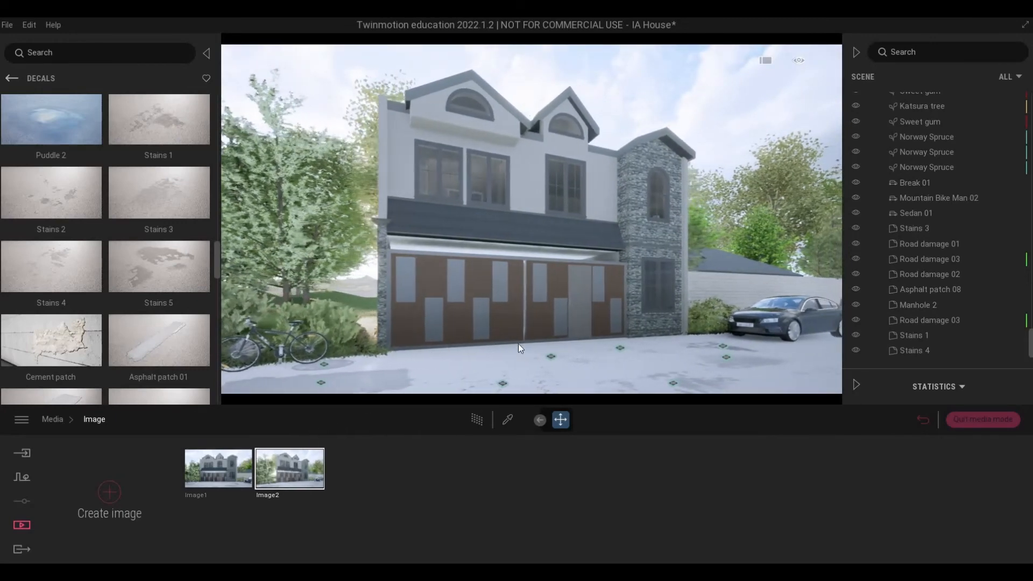
Step: Create a third media image from an oblique view of the facade with the sedan in the foreground beside the stone tower
key("w")
right_click_drag(518, 343, 542, 344)
key("d")
key("s")
key("s")
key("e")
key("d")
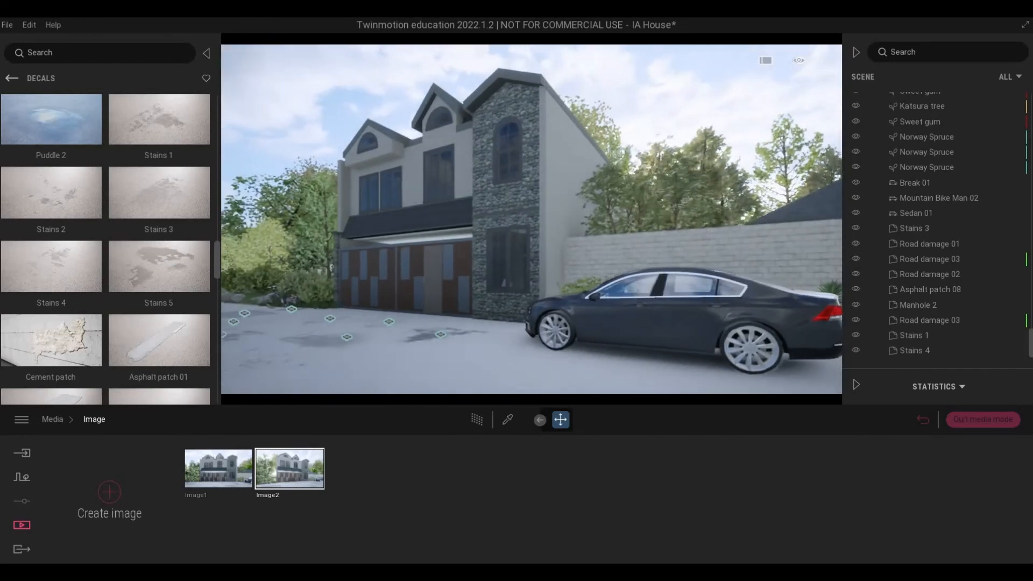
key("a")
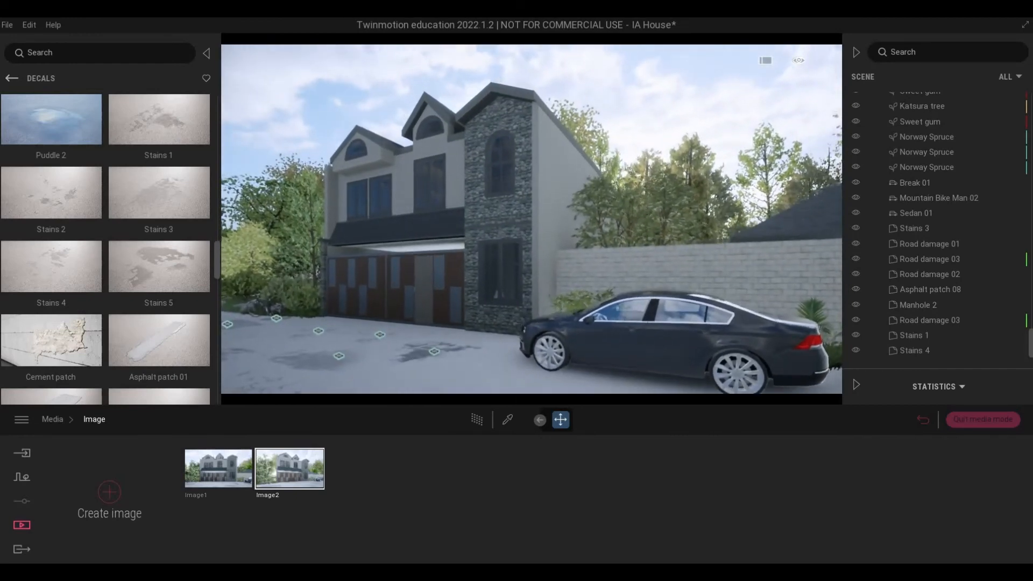
key("a")
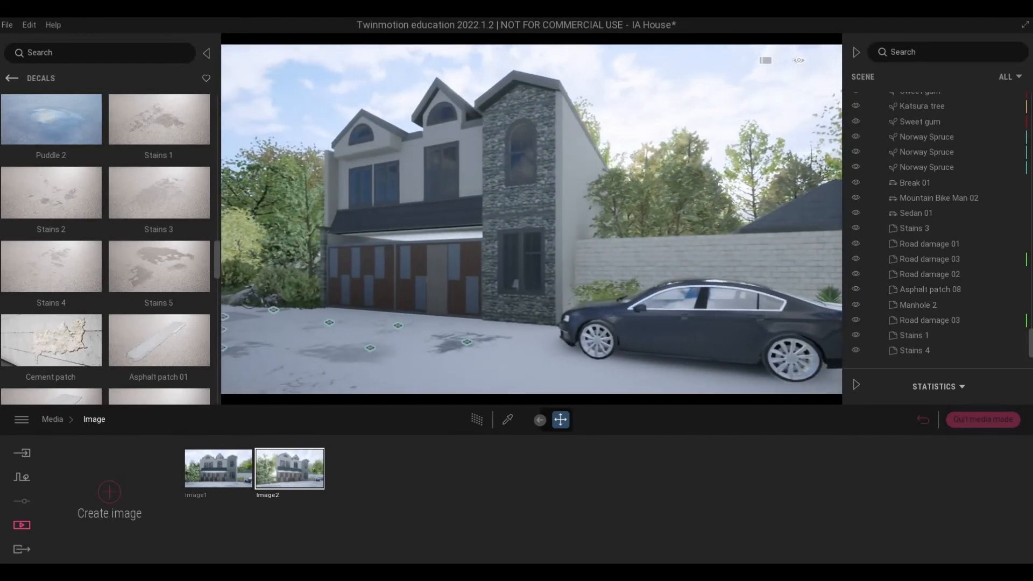
key("w")
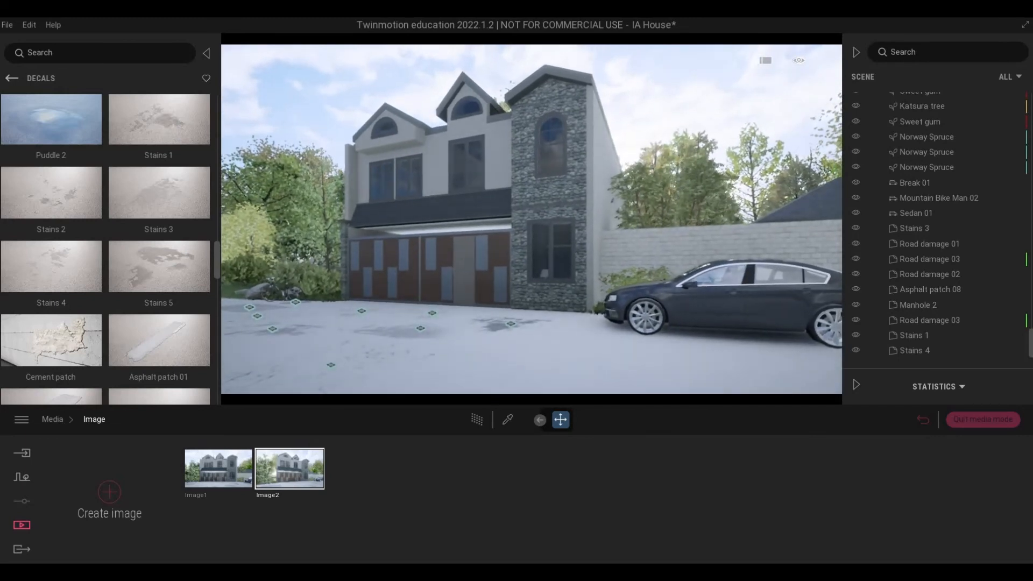
key("a")
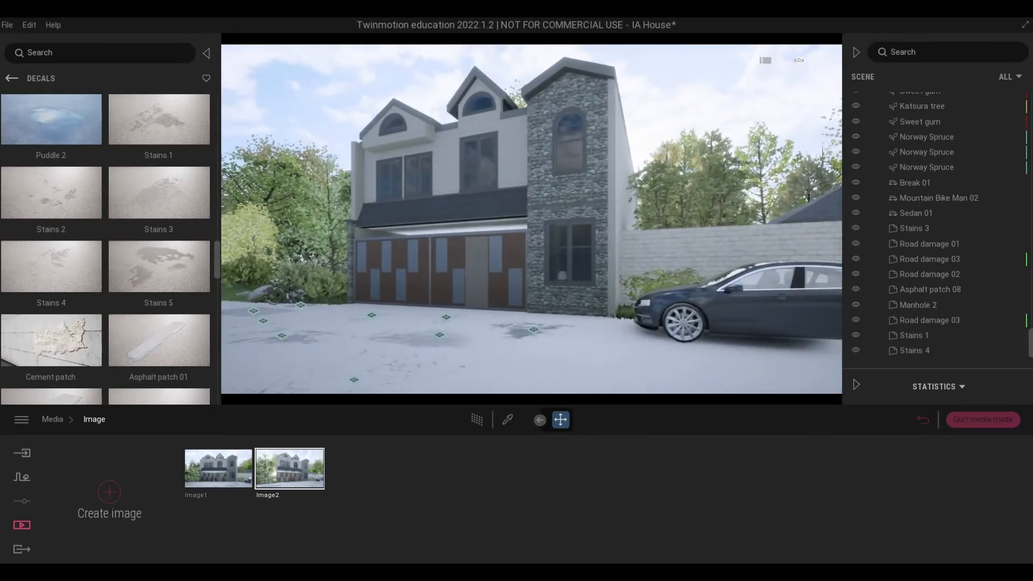
key("e")
key("w")
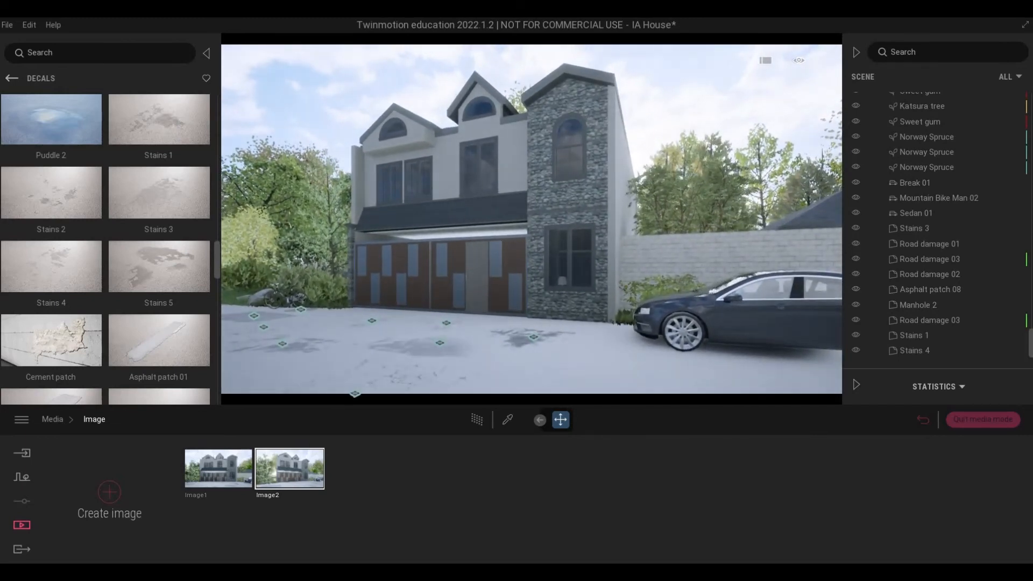
key("w")
key("e")
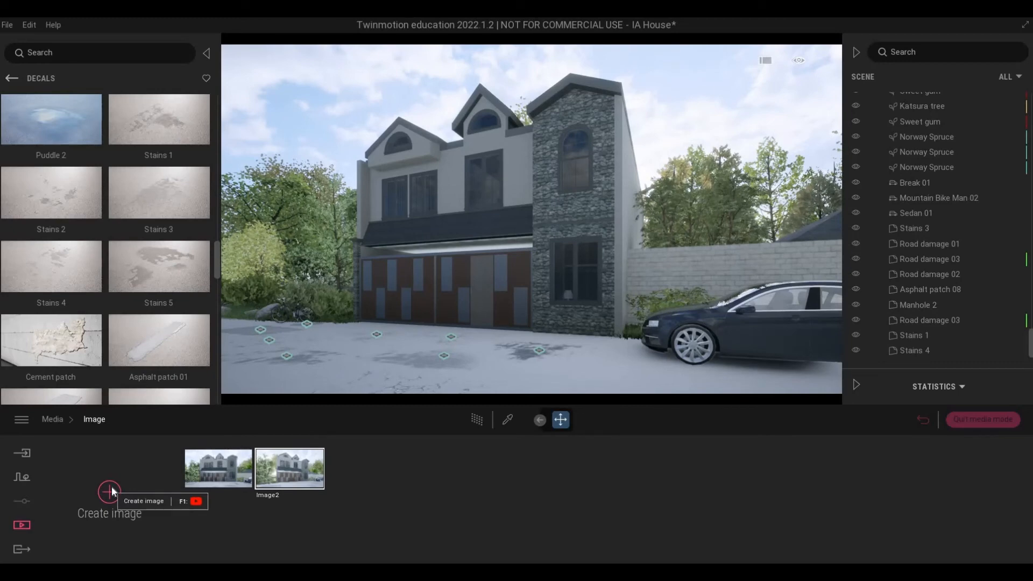
left_click(110, 489)
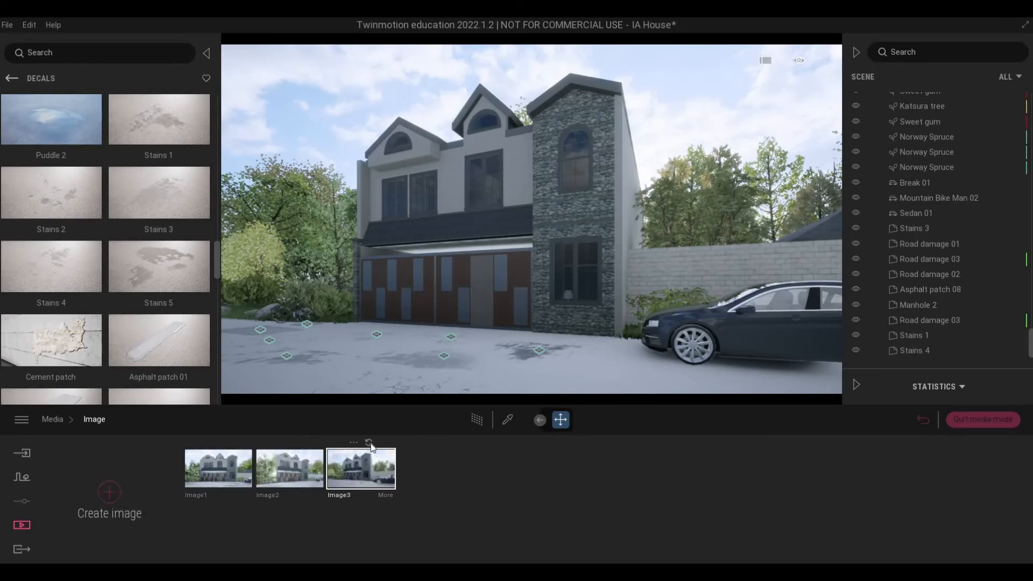
Step: Place one instance of the Mugo Pine beside the house about 5.2 m away, on the lawn behind the shrub bed
key("w")
key("a")
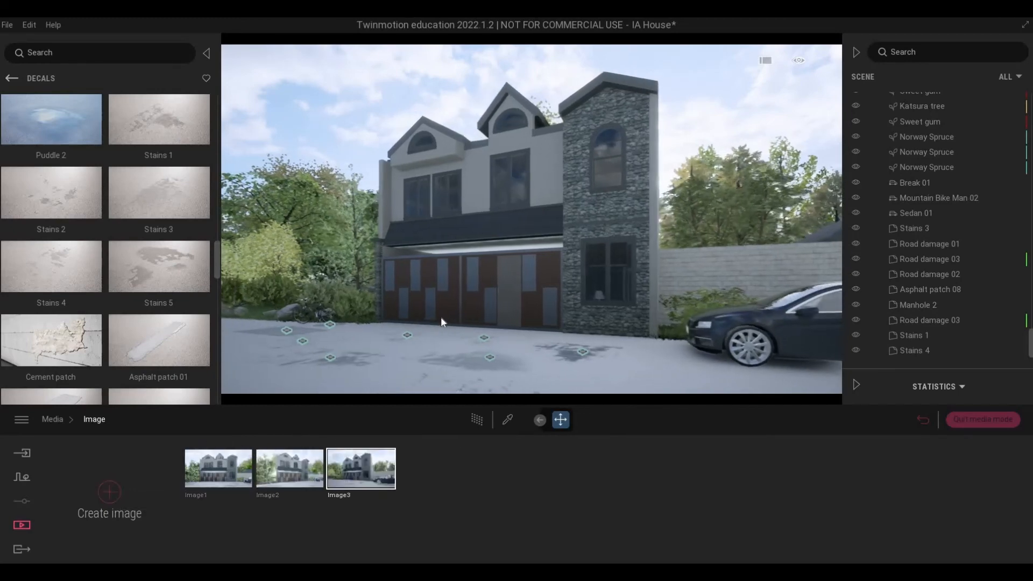
key("w")
right_click_drag(386, 324, 385, 325)
key("a")
key("w")
key("e")
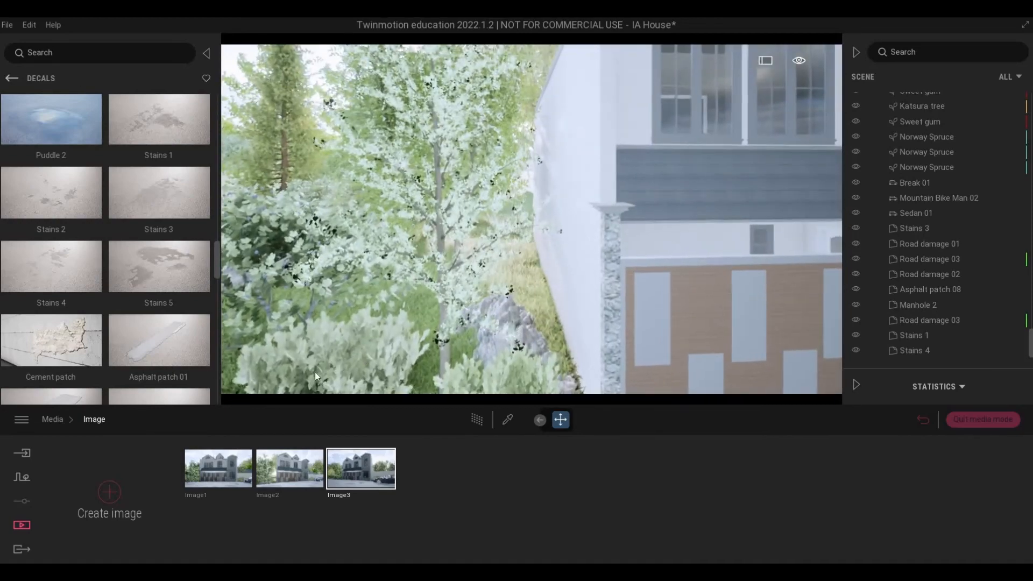
key("w")
key("s")
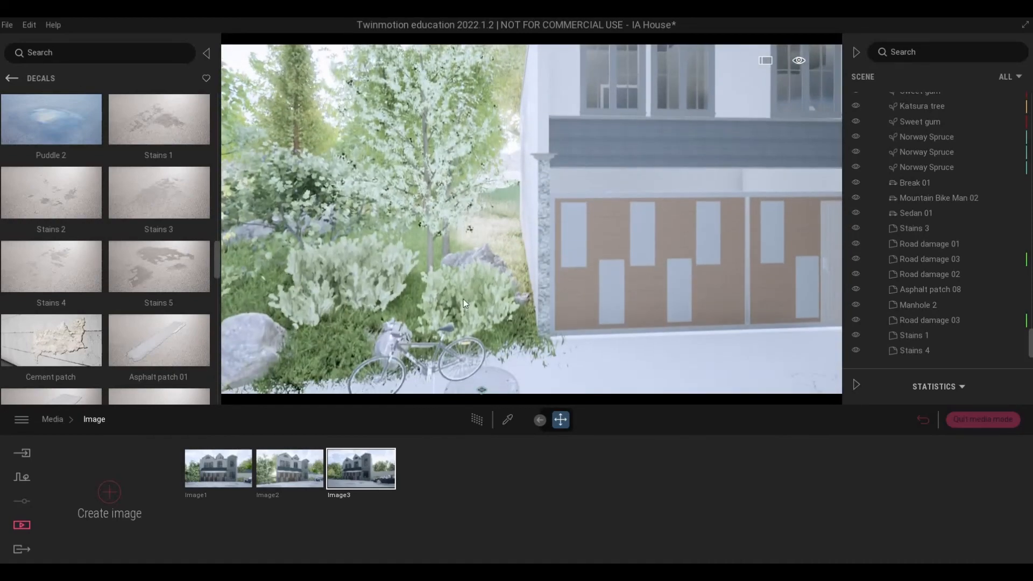
left_click(439, 272)
key("a")
right_click_drag(440, 272, 514, 208)
key("w")
key("a")
key("s")
key("d")
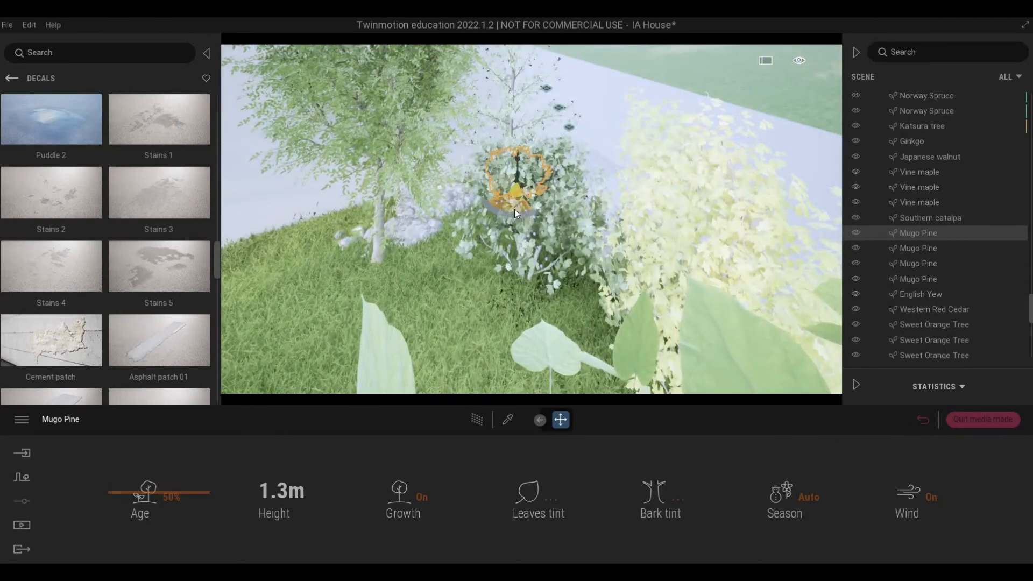
mouse_move(173, 328)
left_mouse_down()
mouse_move(286, 321)
mouse_move(350, 297)
mouse_move(308, 311)
left_mouse_up()
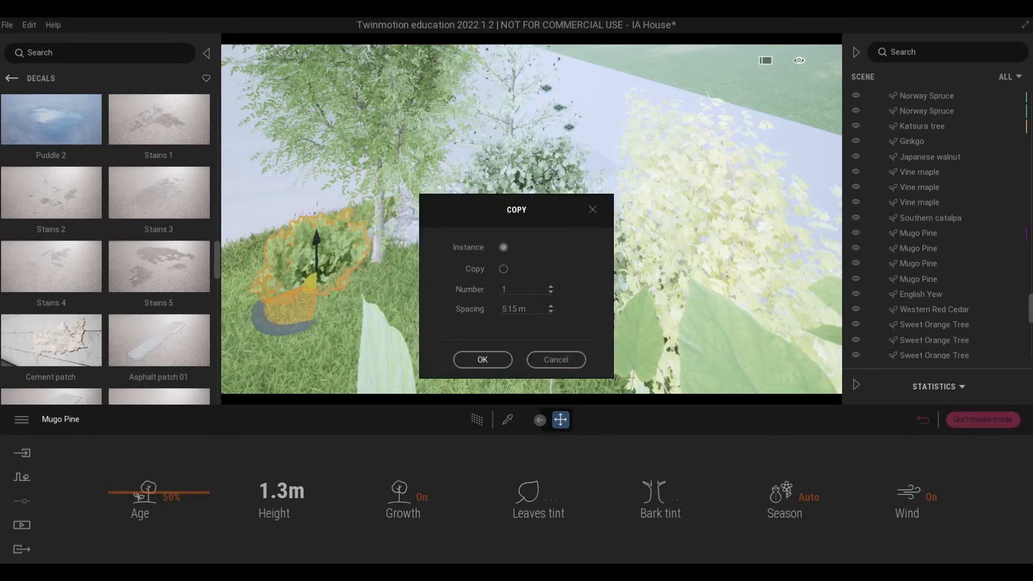
left_click(483, 359)
Step: Add another Mugo Pine instance about 2.8 m farther back along the lawn beside the house's side wall
right_click_drag(453, 290, 575, 258)
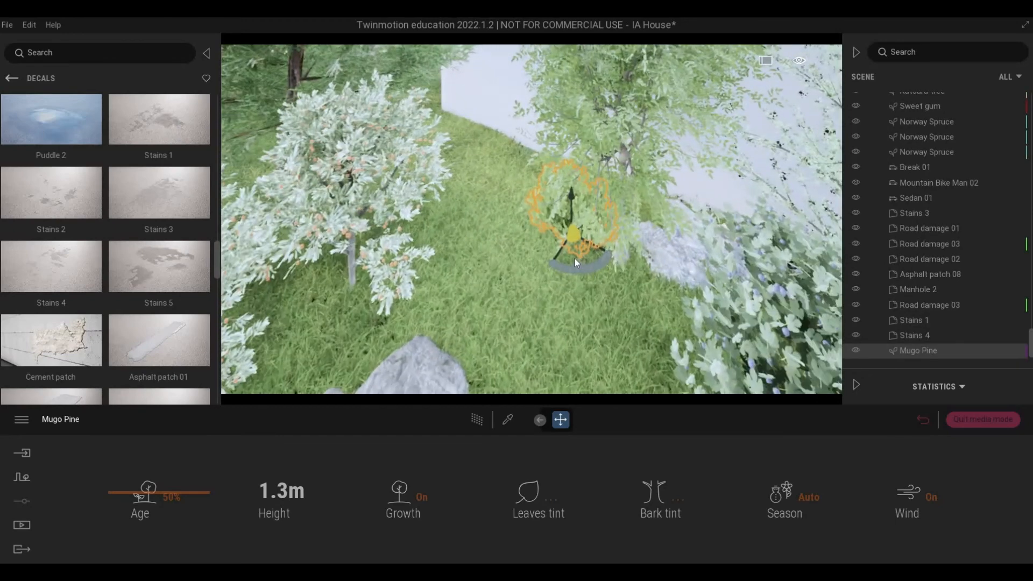
left_click_drag(575, 256, 486, 201, "shift")
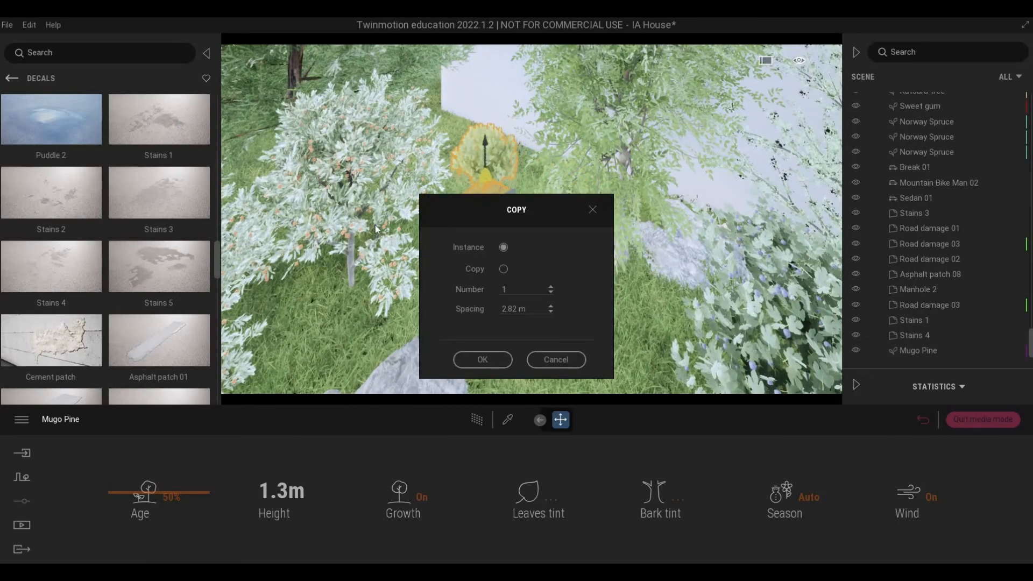
left_click(482, 359)
Step: Add three more Mugo Pine instances on the back lawn, placing the first about 4.4 m beyond the last shrub near the side wall
right_click_drag(521, 231, 505, 329)
key("w")
right_click_drag(412, 300, 480, 303)
key("s")
key("s")
key("w")
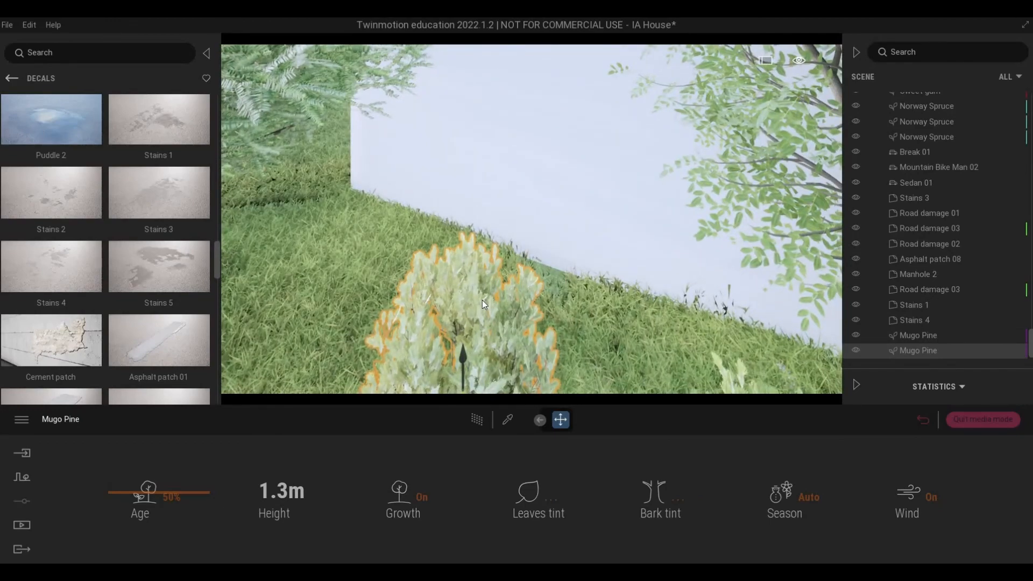
key("s")
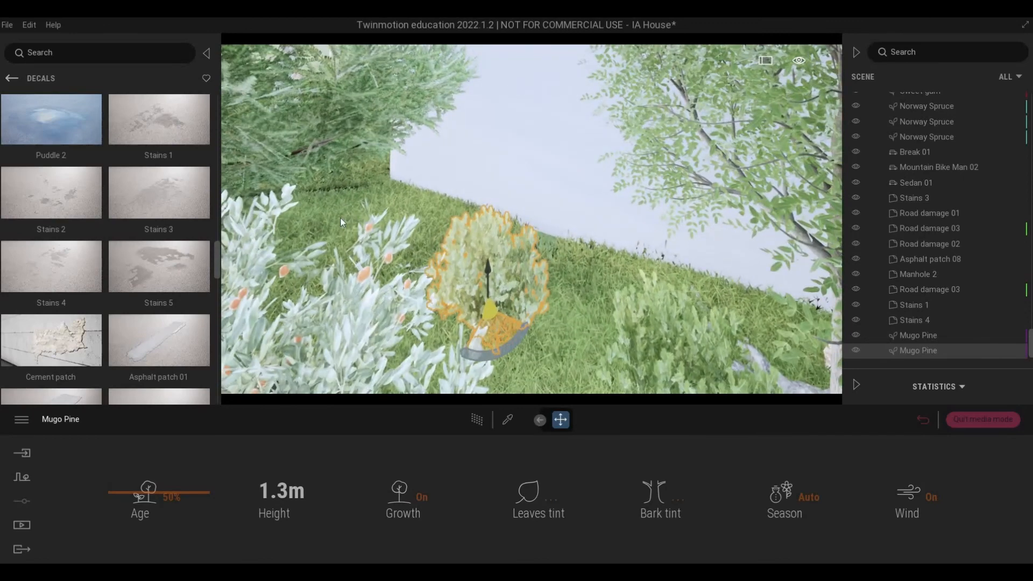
left_click_drag(491, 335, 411, 286, "shift")
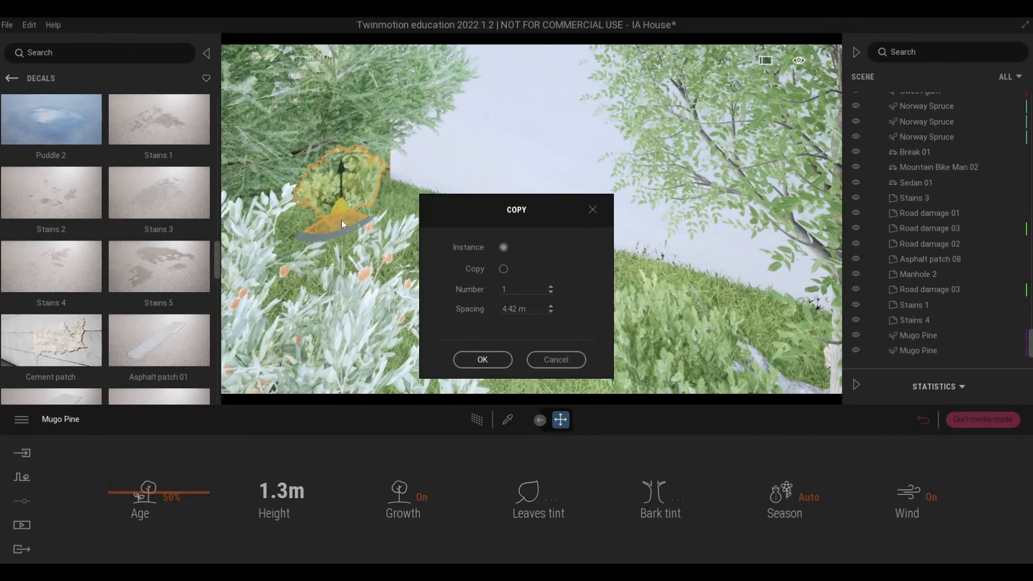
left_click_drag(342, 221, 375, 244, "shift")
left_click(483, 360)
left_click(483, 360)
Step: Deselect the shrub and examine the planting behind the bicycle and along the side wall from the driveway
key("s")
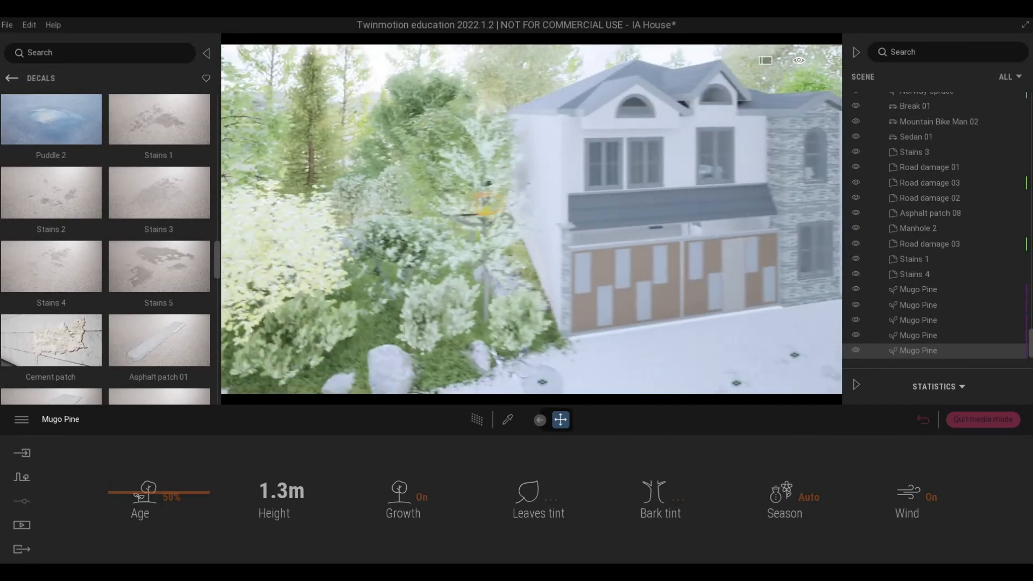
key("w")
key("s")
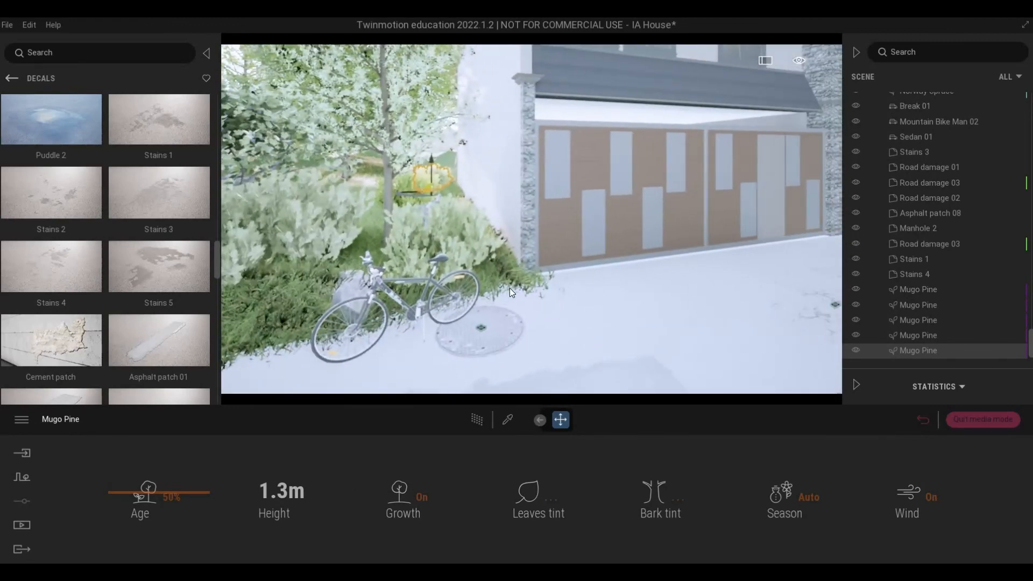
key("Escape")
key("w")
key("s")
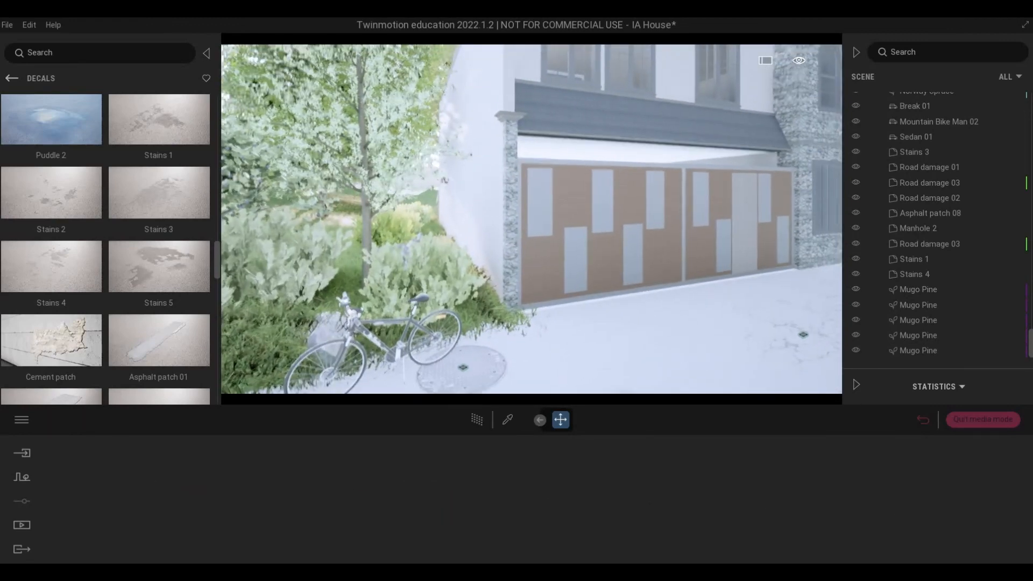
key("s")
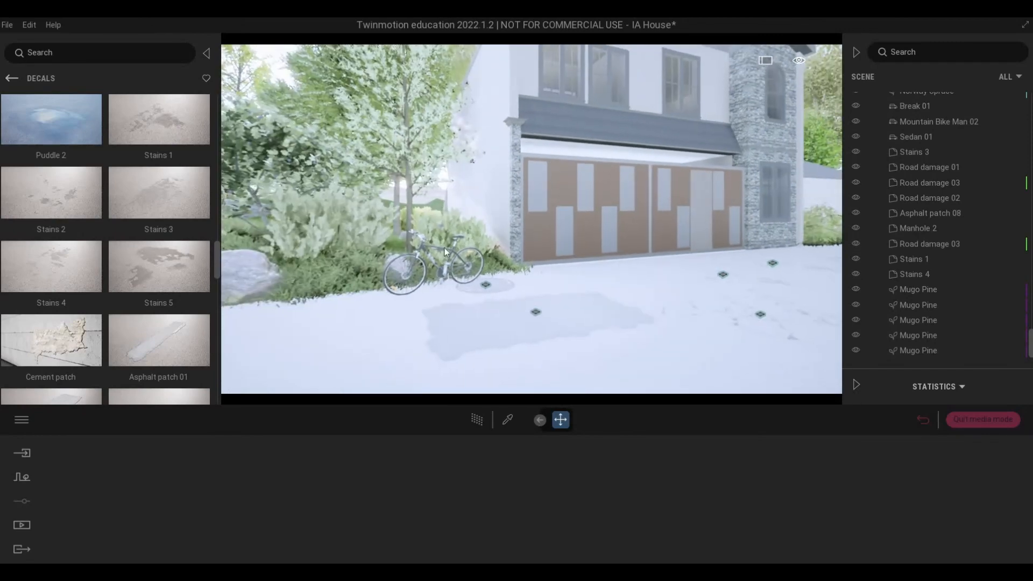
key("w")
key("d")
key("a")
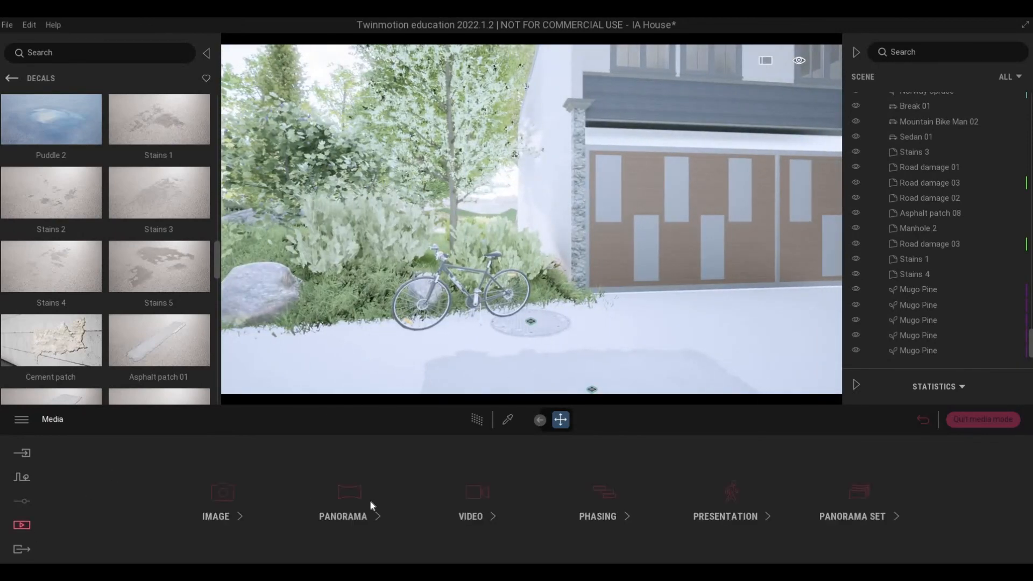
Step: Recall Image2 and check the bicycle, side planting and sedan from nearer, farther and more oblique front views
left_click(222, 495)
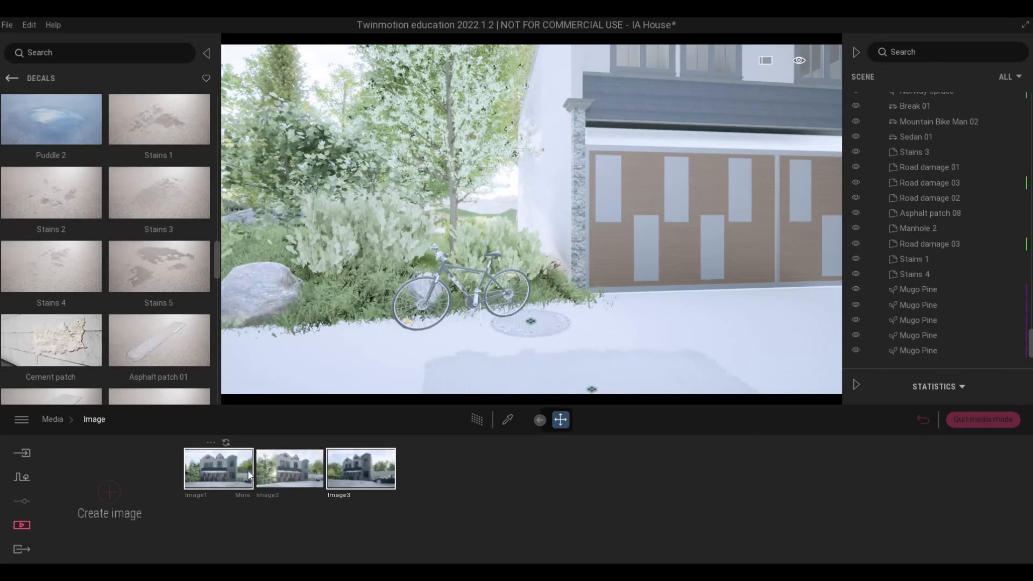
left_click(277, 467)
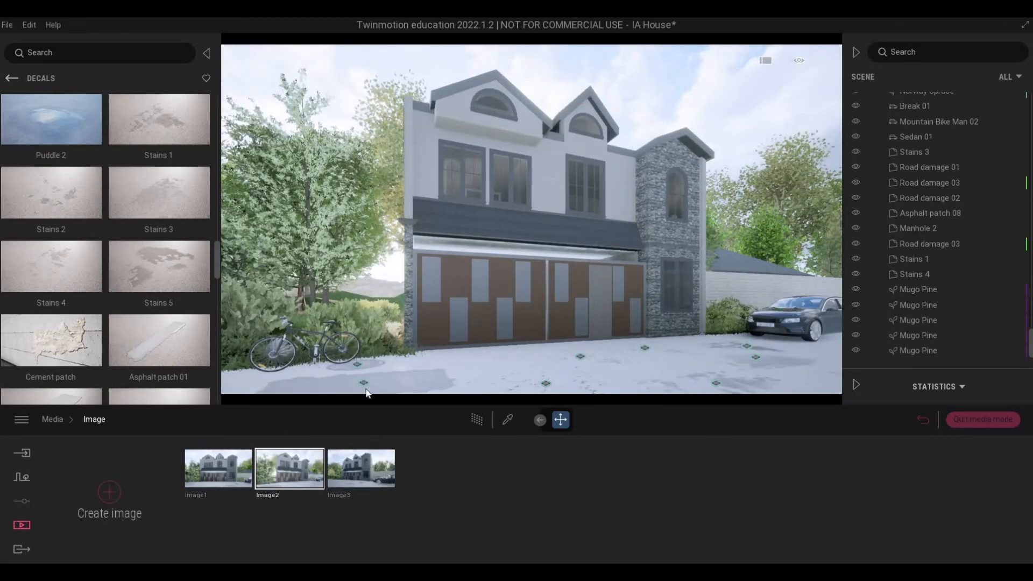
key("w")
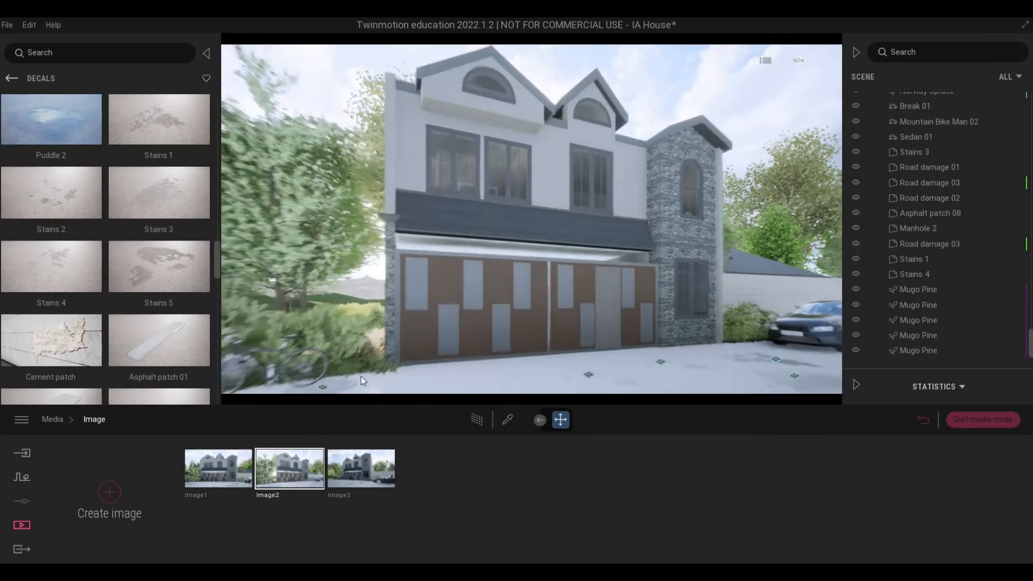
right_click_drag(360, 376, 442, 310)
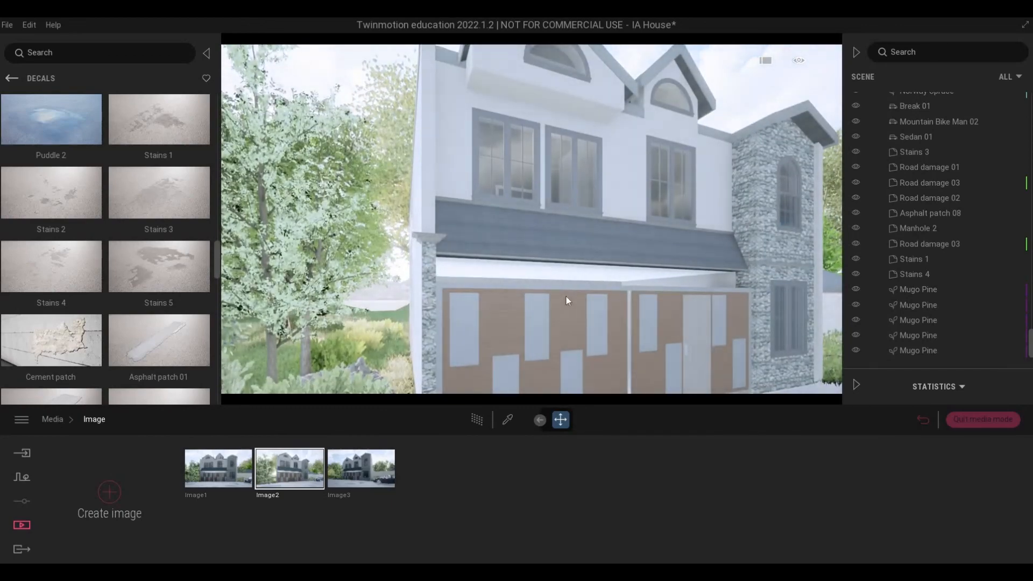
scroll(576, 294, "down", 5)
right_click_drag(583, 292, 516, 290)
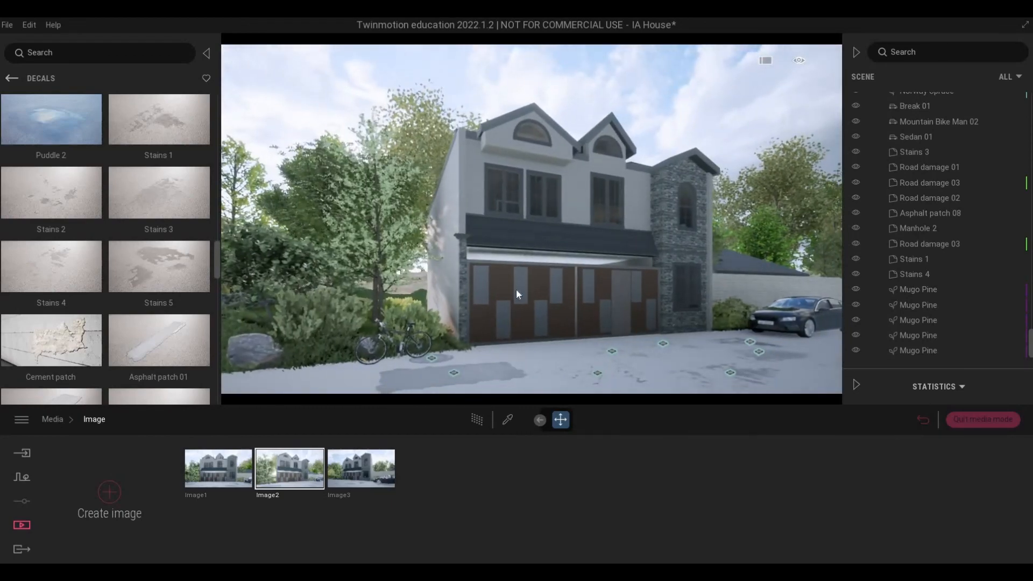
key("d")
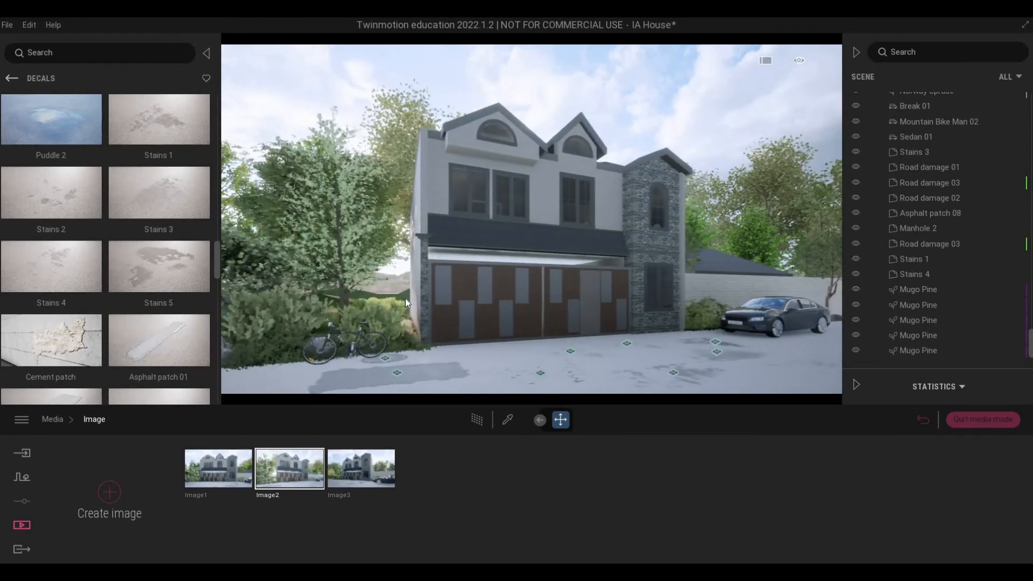
key("a")
key("w")
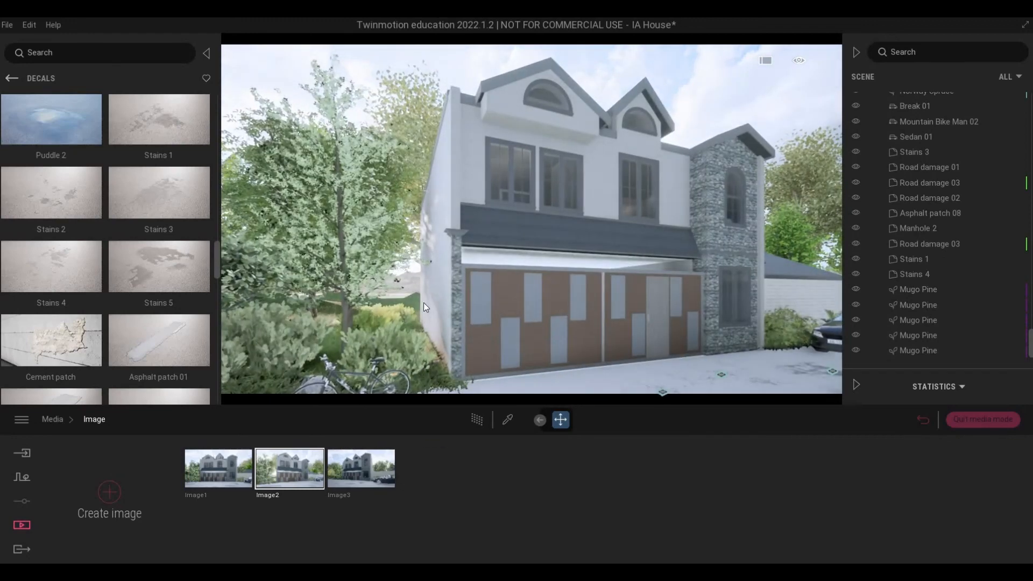
key("s")
right_click_drag(527, 320, 600, 326)
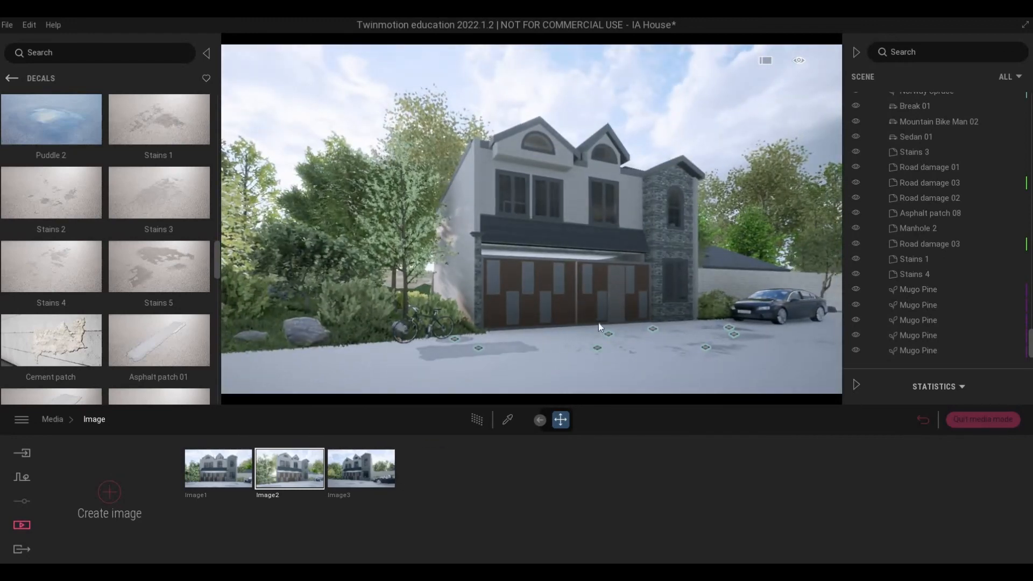
middle_click_drag(598, 323, 217, 472)
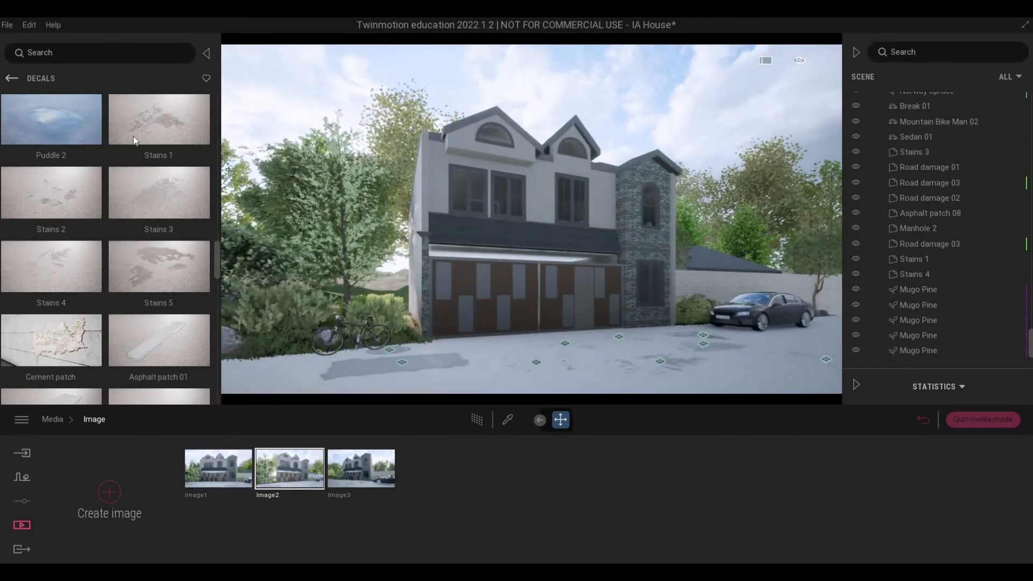